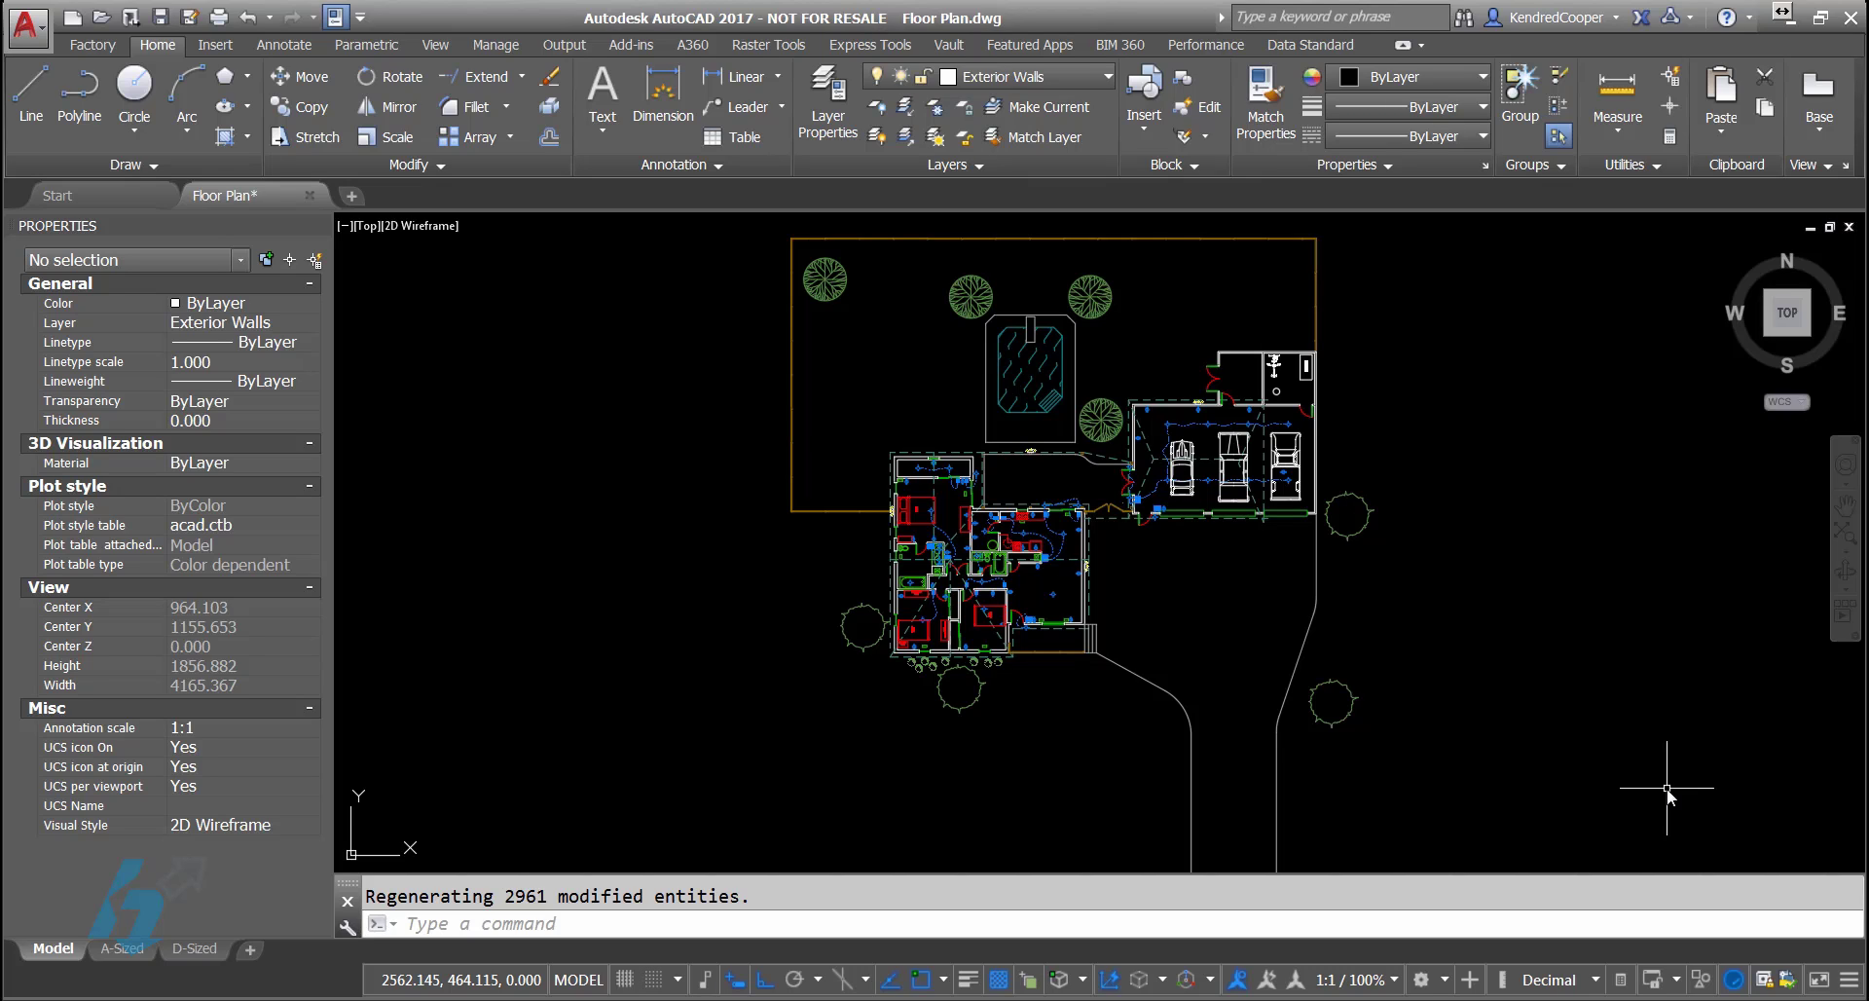
Step: Zoom in on the floor plan, then switch to the A-Sized paper layout
{"action": "scroll", "coordinate": [1188, 605], "scroll_direction": "up", "scroll_amount": 5}
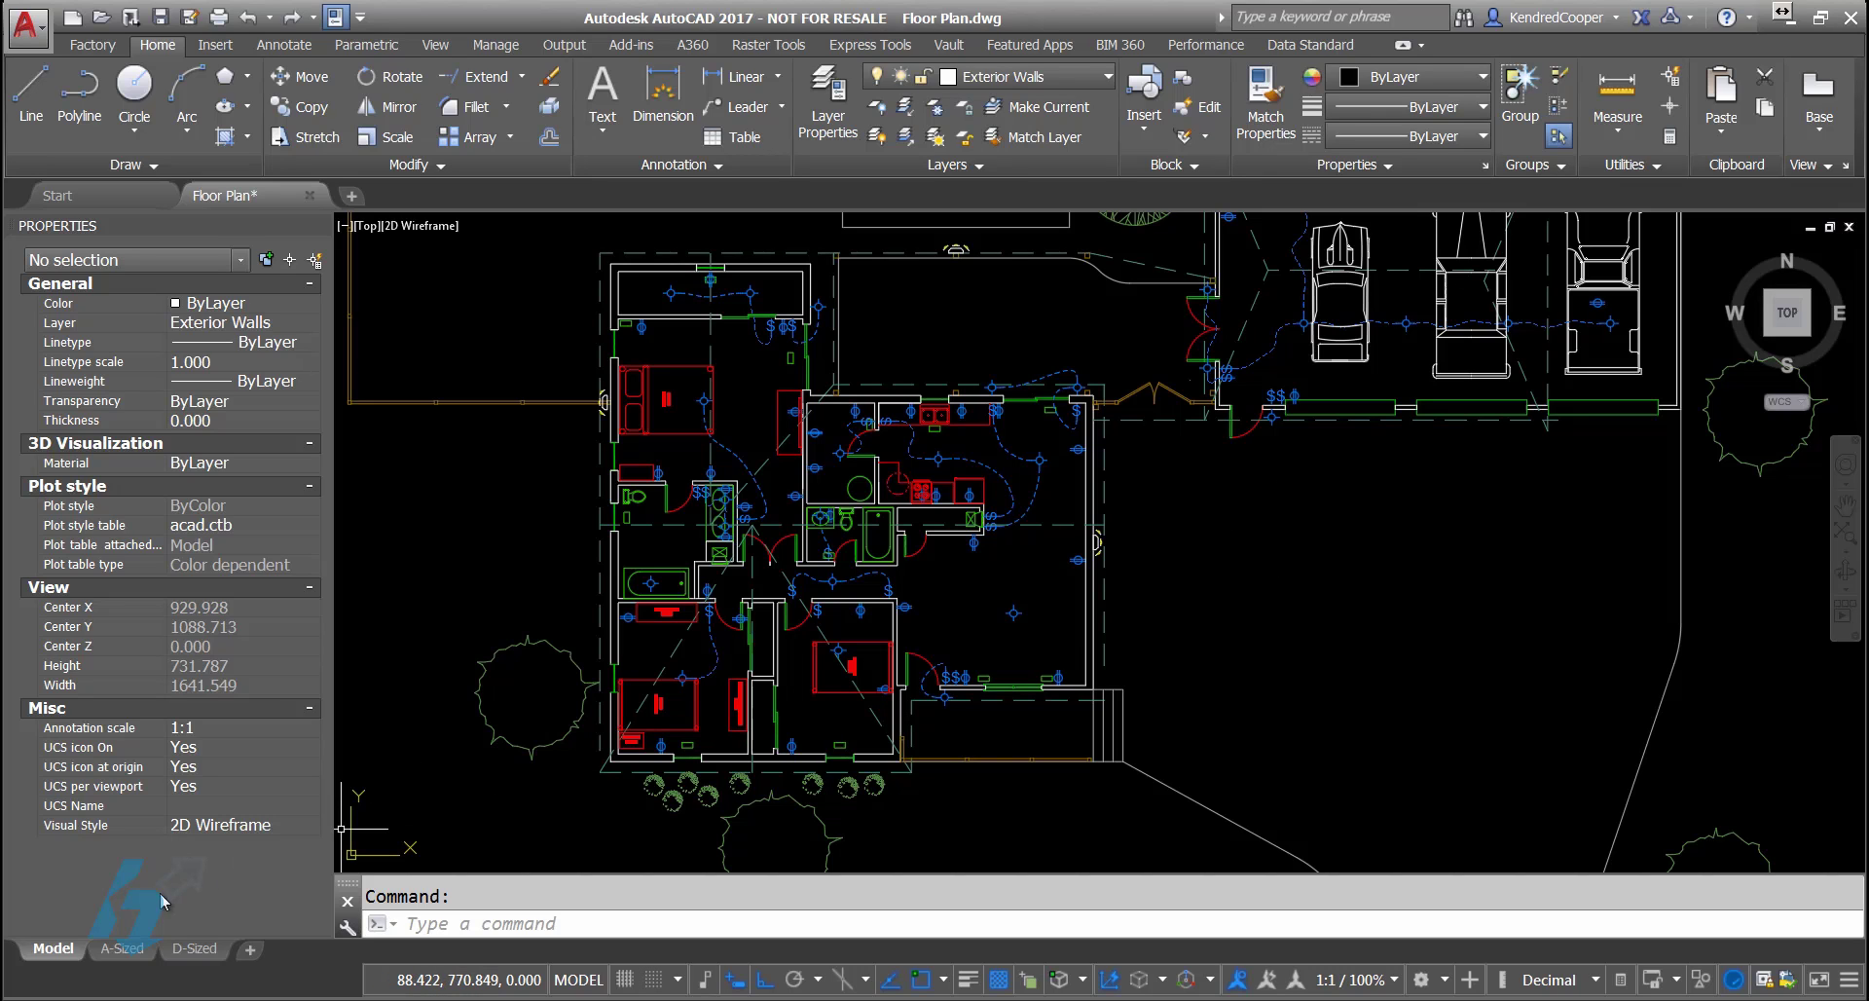
{"action": "left_click", "coordinate": [115, 948]}
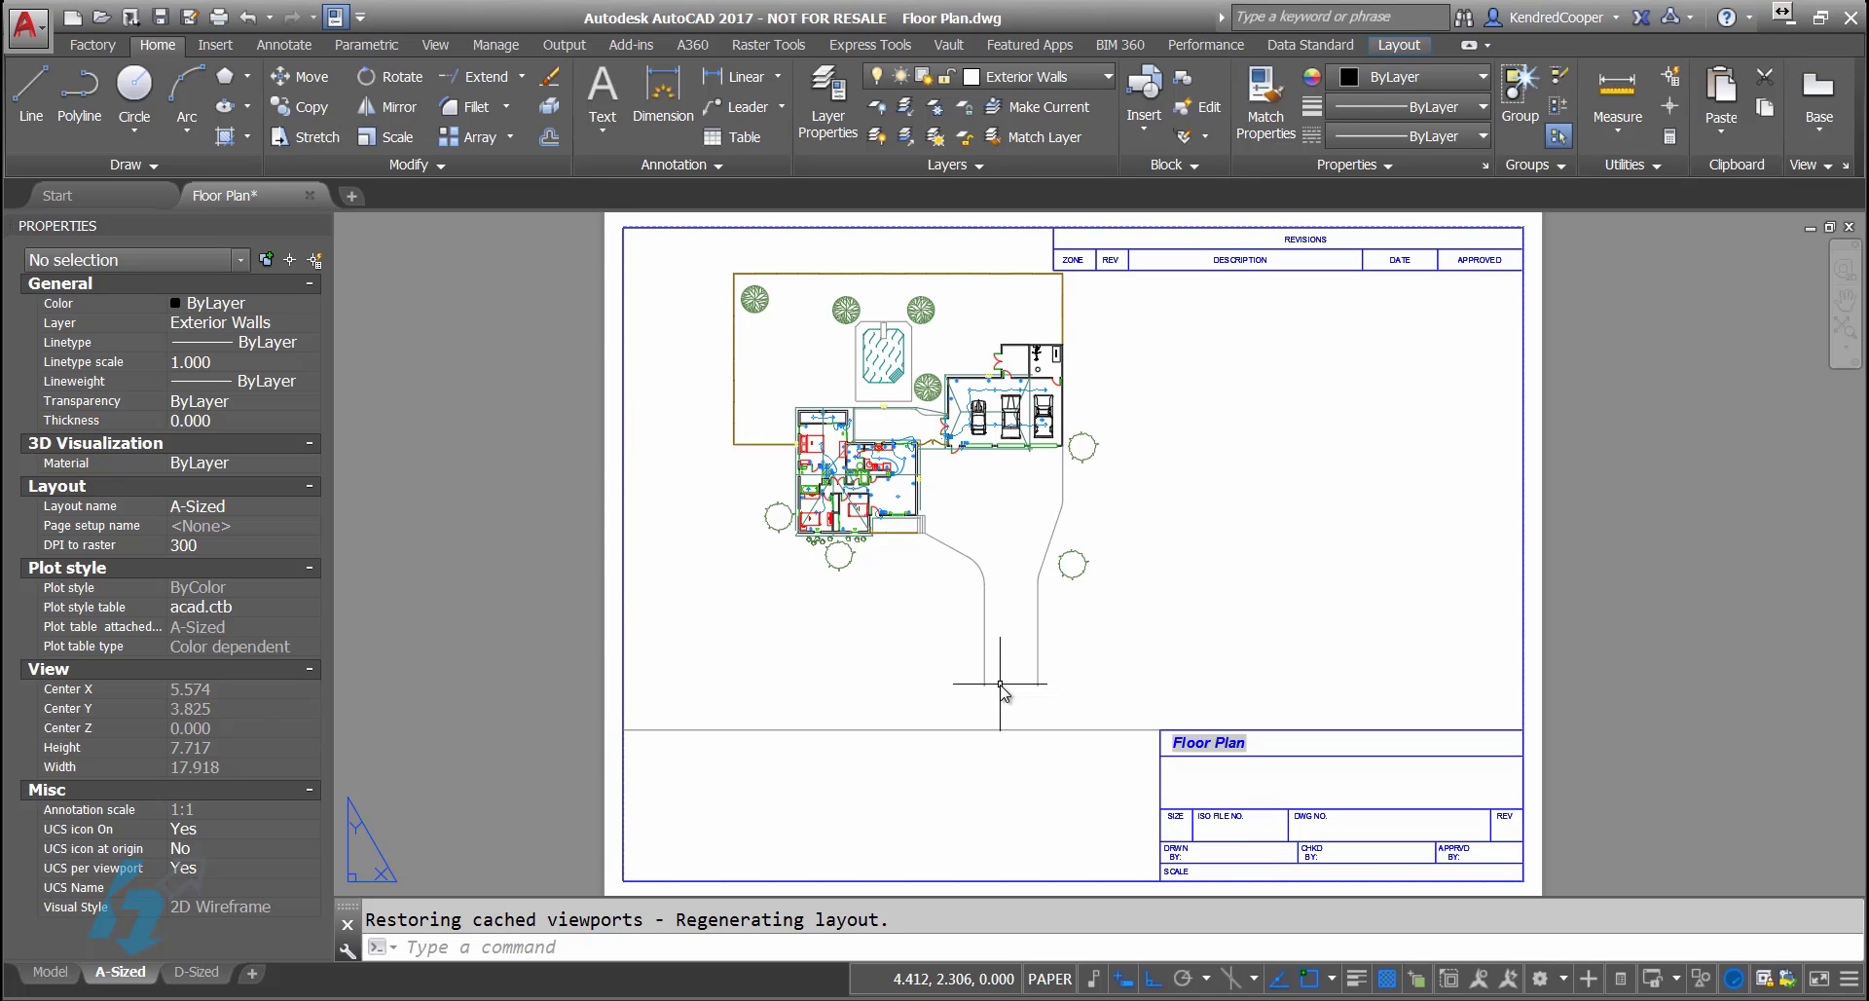
Step: Zoom and pan to frame the title block's Floor Plan, DRWN BY and SCALE cells
{"action": "scroll", "coordinate": [1266, 701], "scroll_direction": "up", "scroll_amount": 4}
{"action": "middle_click_drag", "start_coordinate": [1281, 675], "coordinate": [946, 443]}
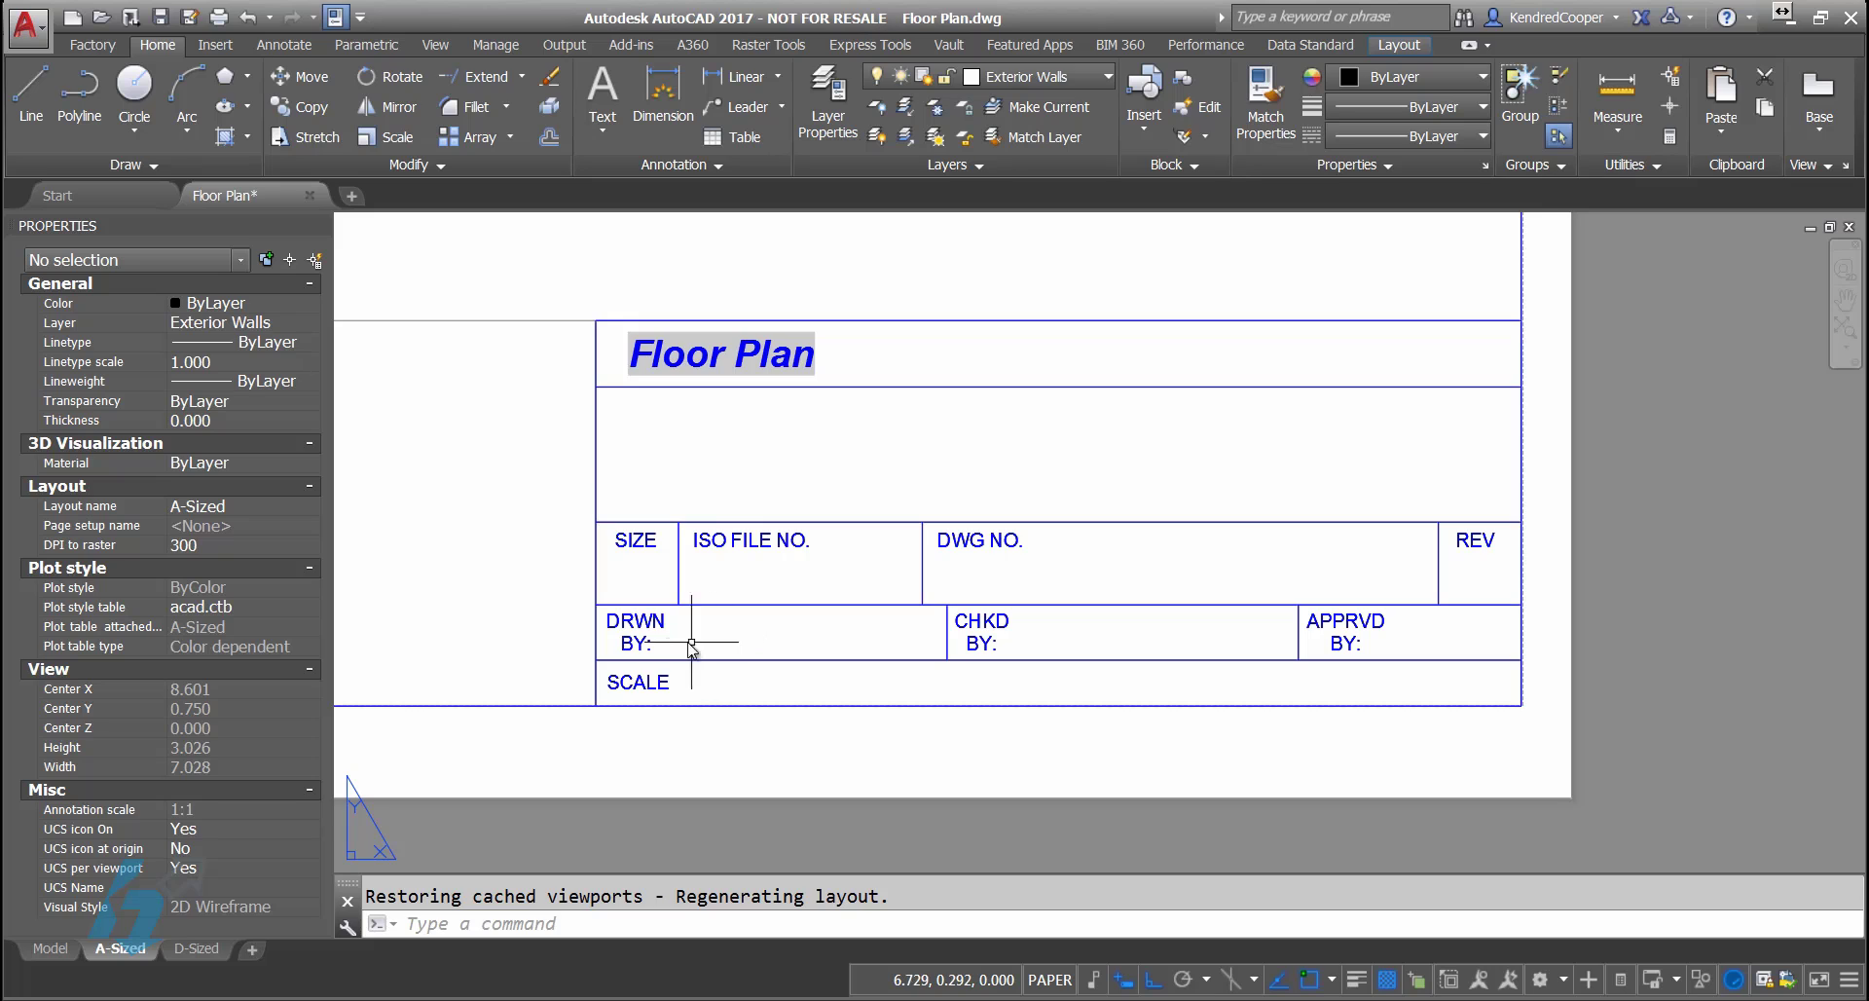
Step: Start Multiline Text with Osnap off and draw its box inside the DRWN BY cell
{"action": "left_click", "coordinate": [603, 125]}
{"action": "left_click", "coordinate": [643, 175]}
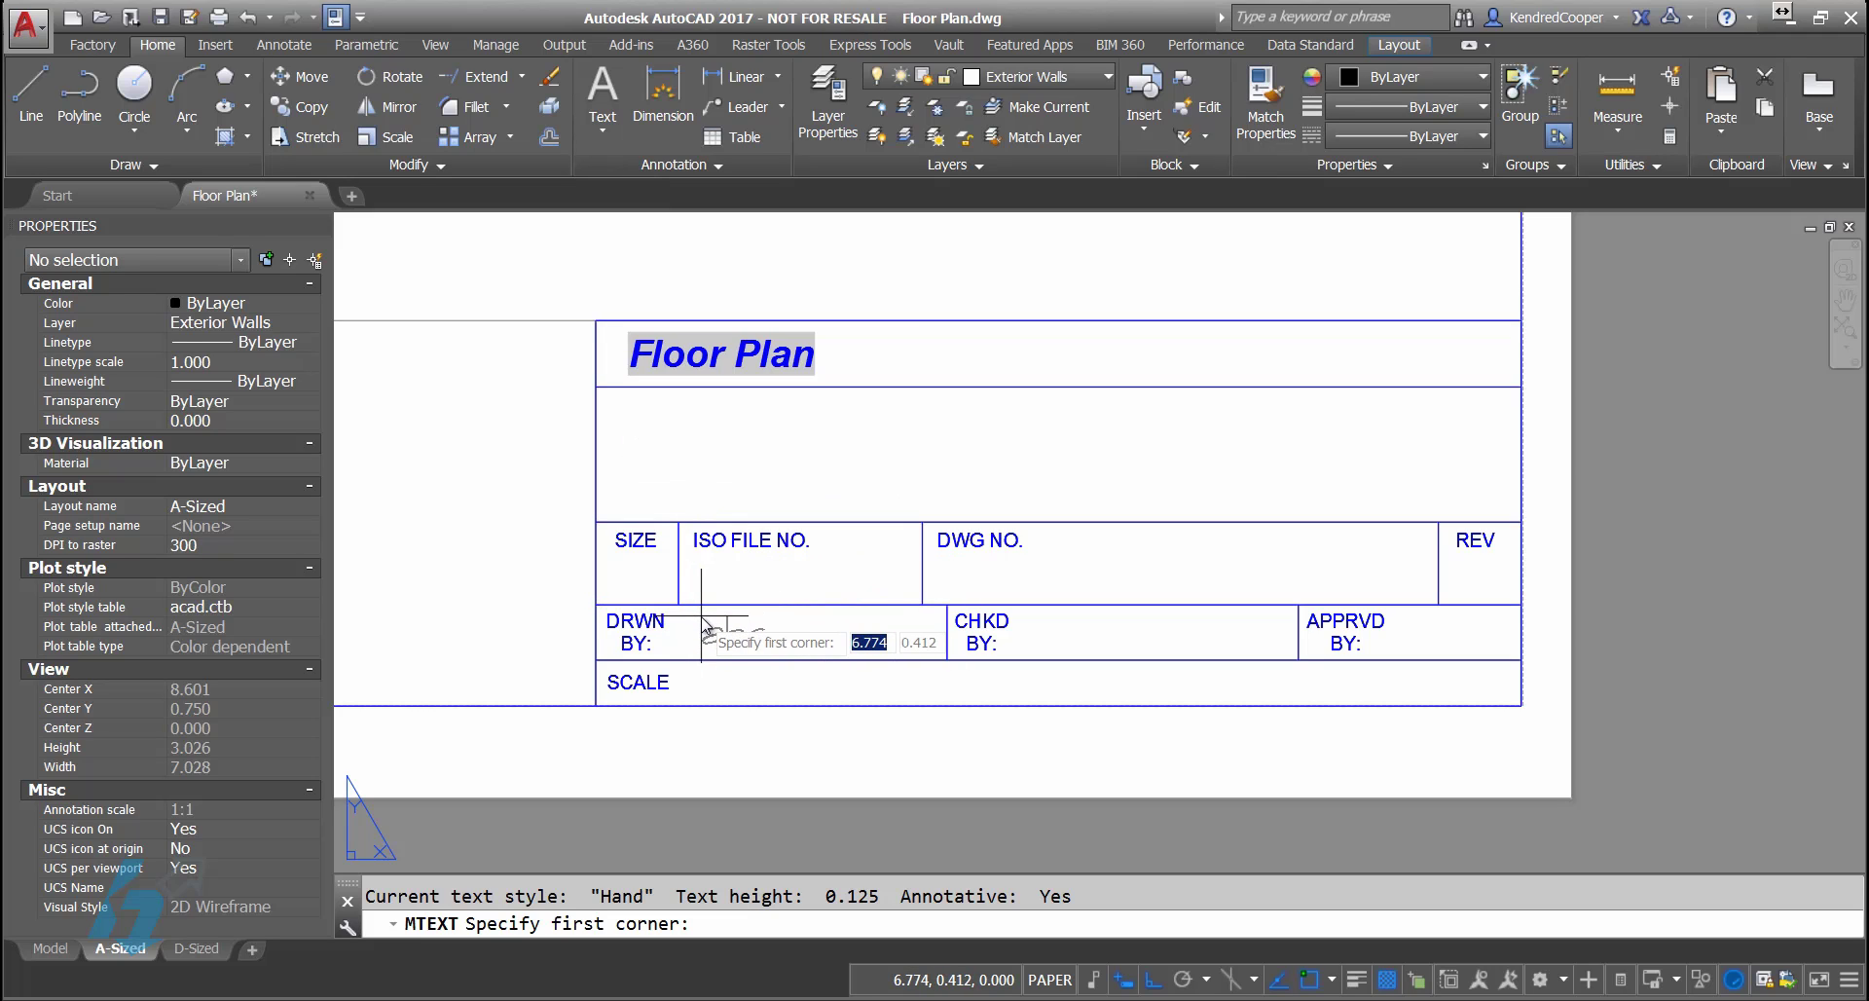
{"action": "key", "text": "F3"}
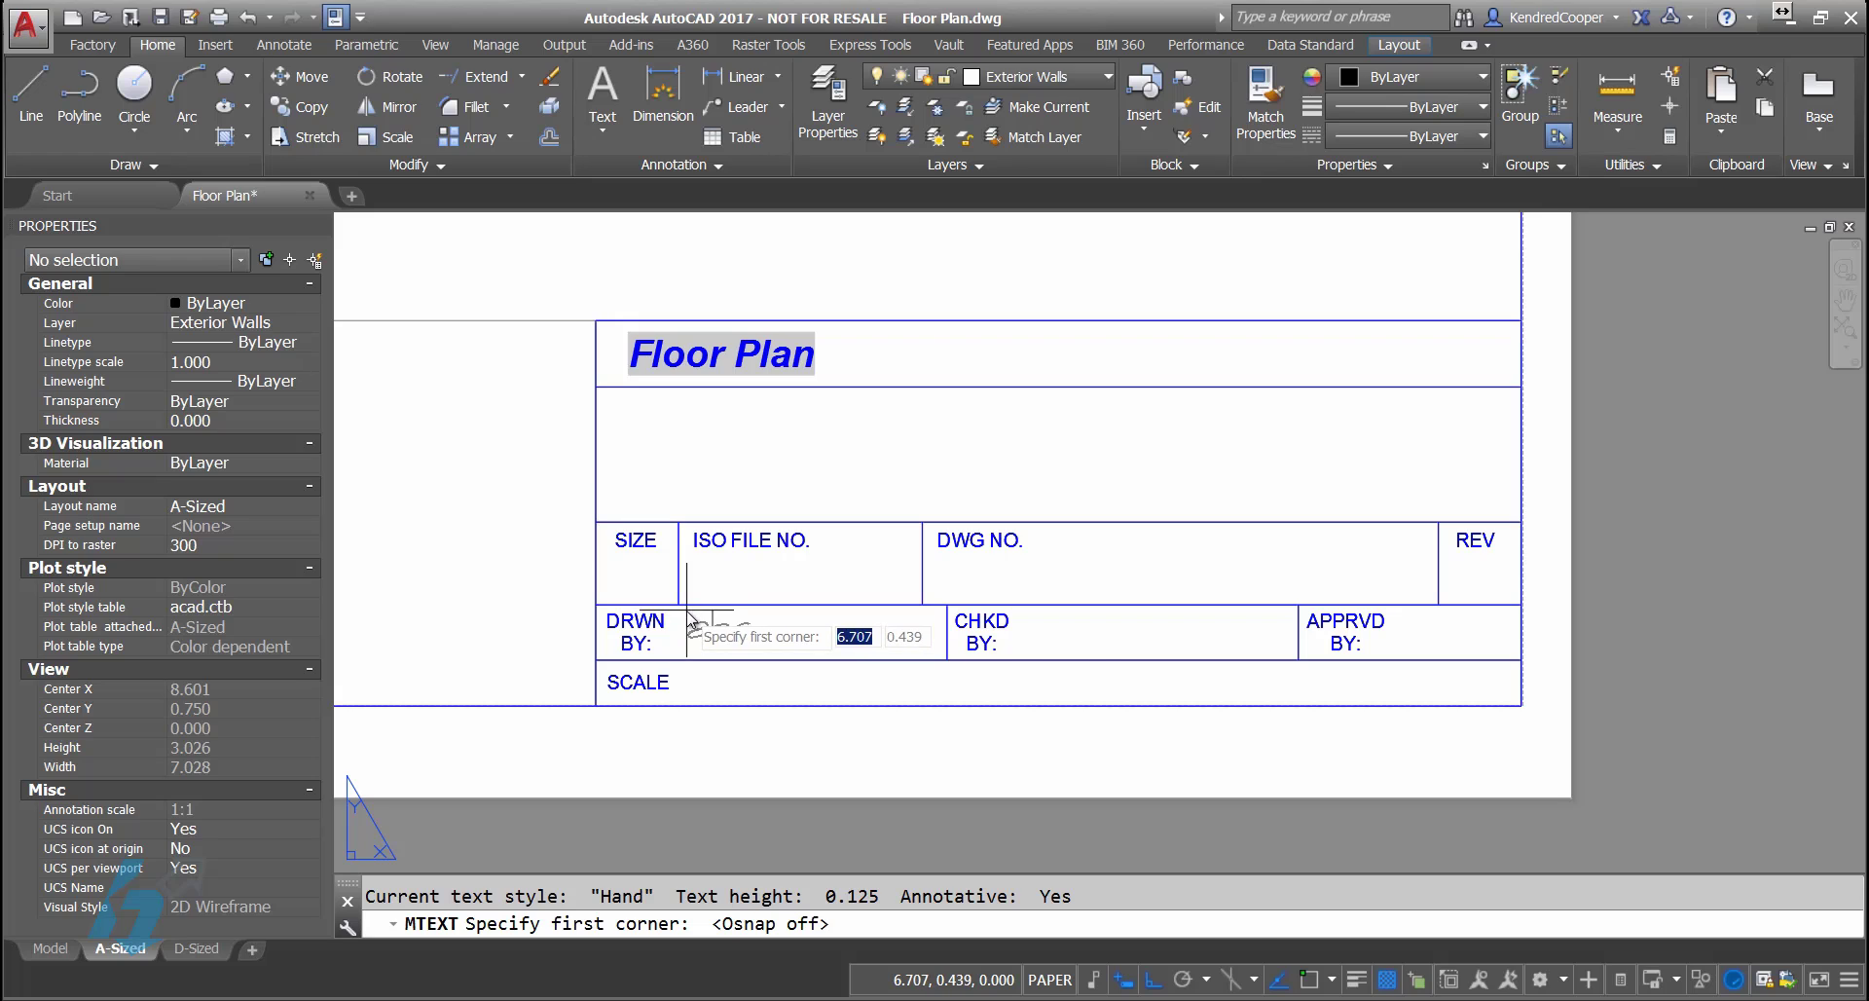
{"action": "left_click", "coordinate": [687, 611]}
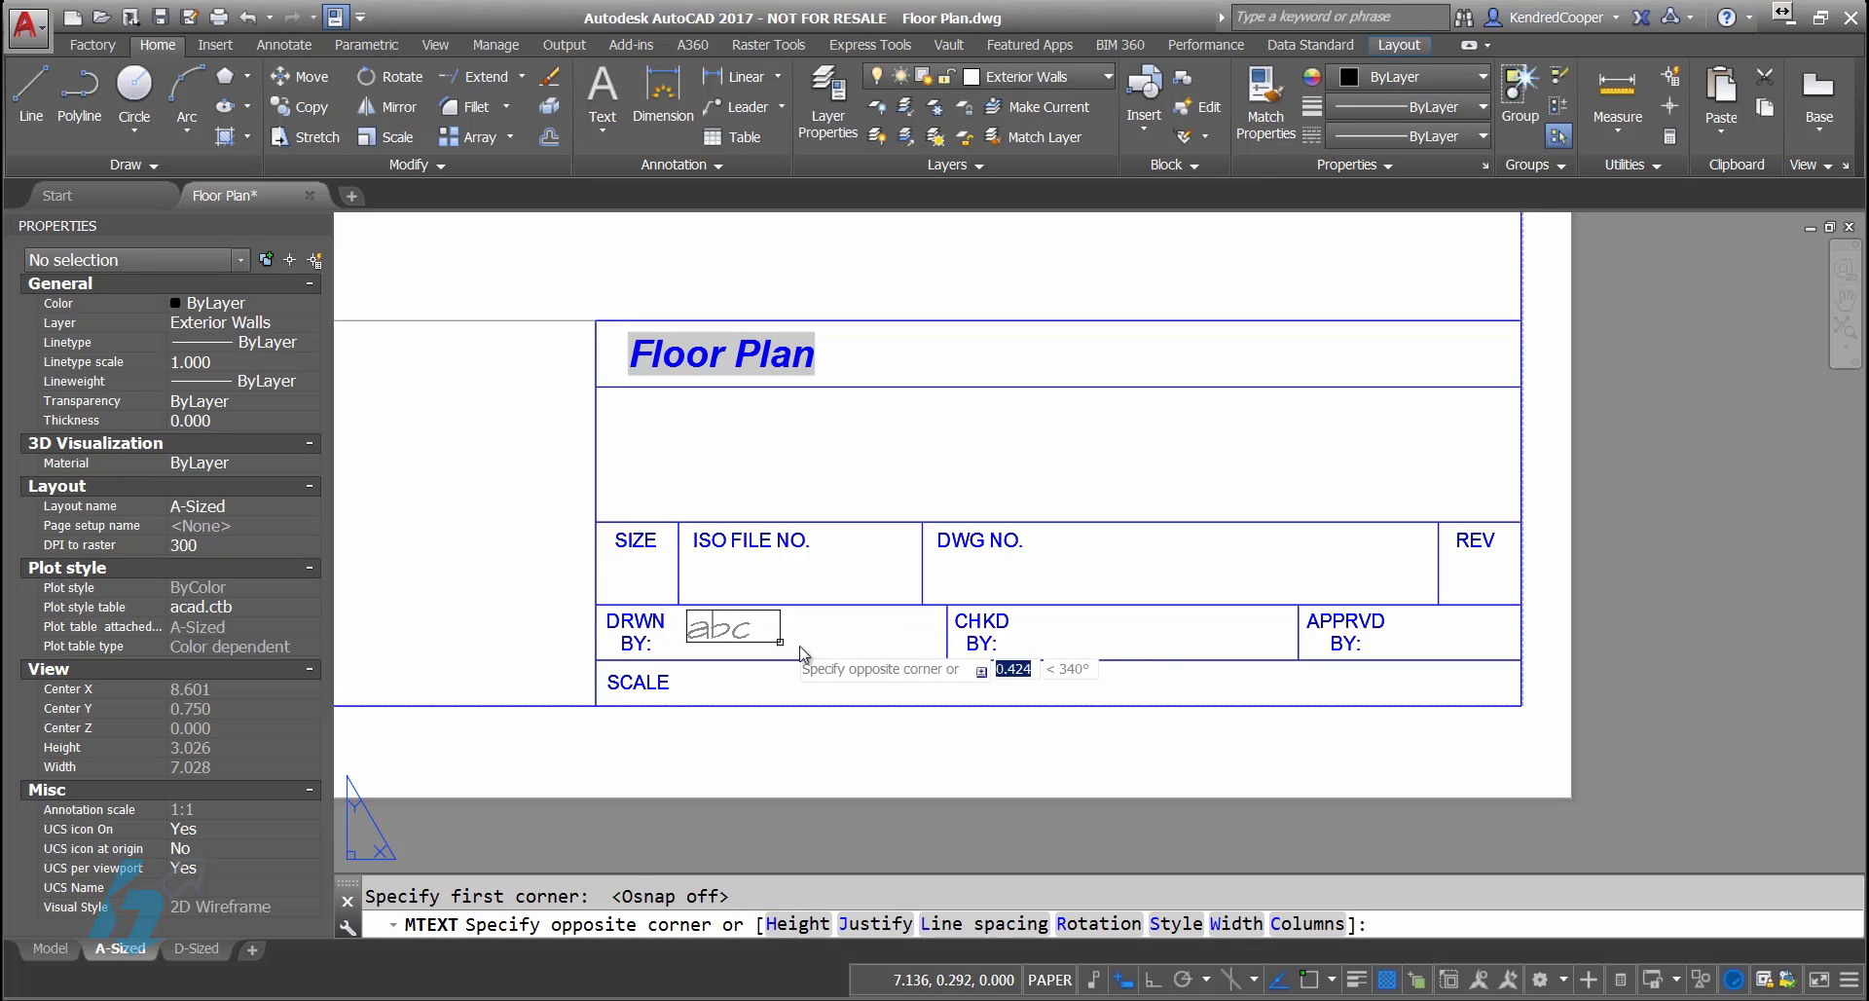
{"action": "left_click", "coordinate": [933, 655]}
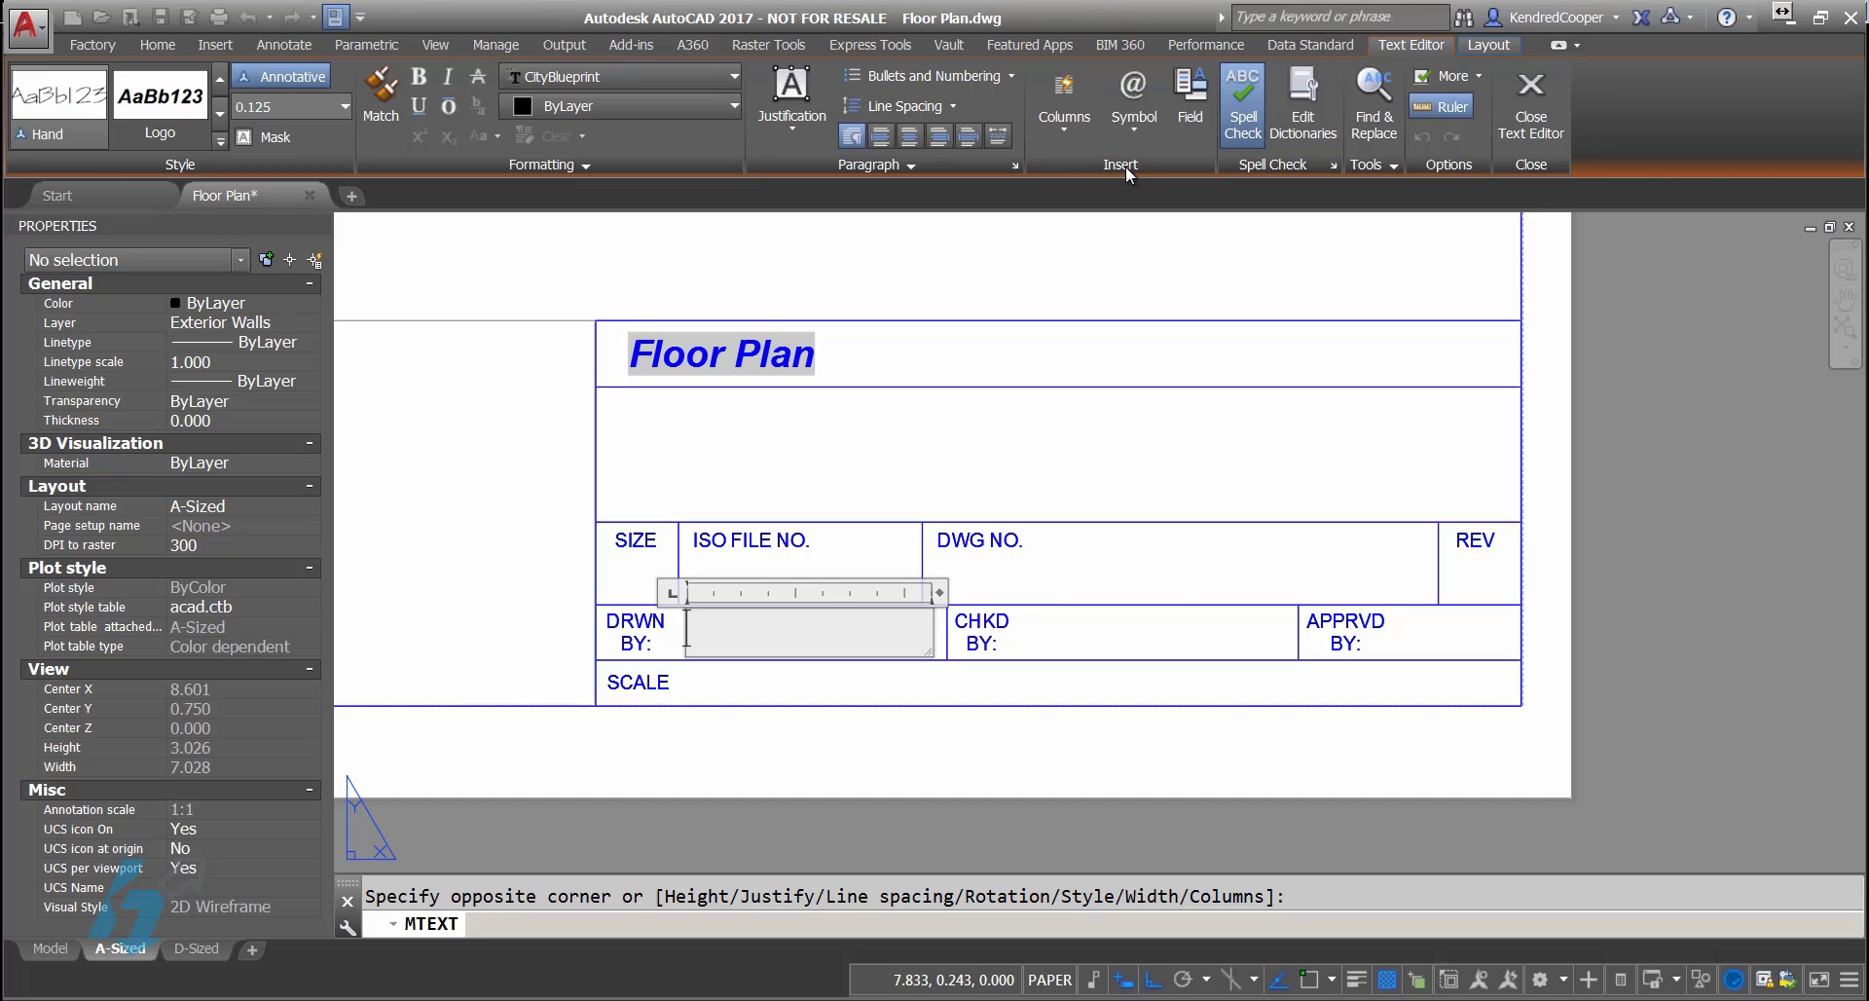
Step: Insert a Document category Author field in Uppercase format into the DRWN BY text
{"action": "left_click", "coordinate": [1202, 120]}
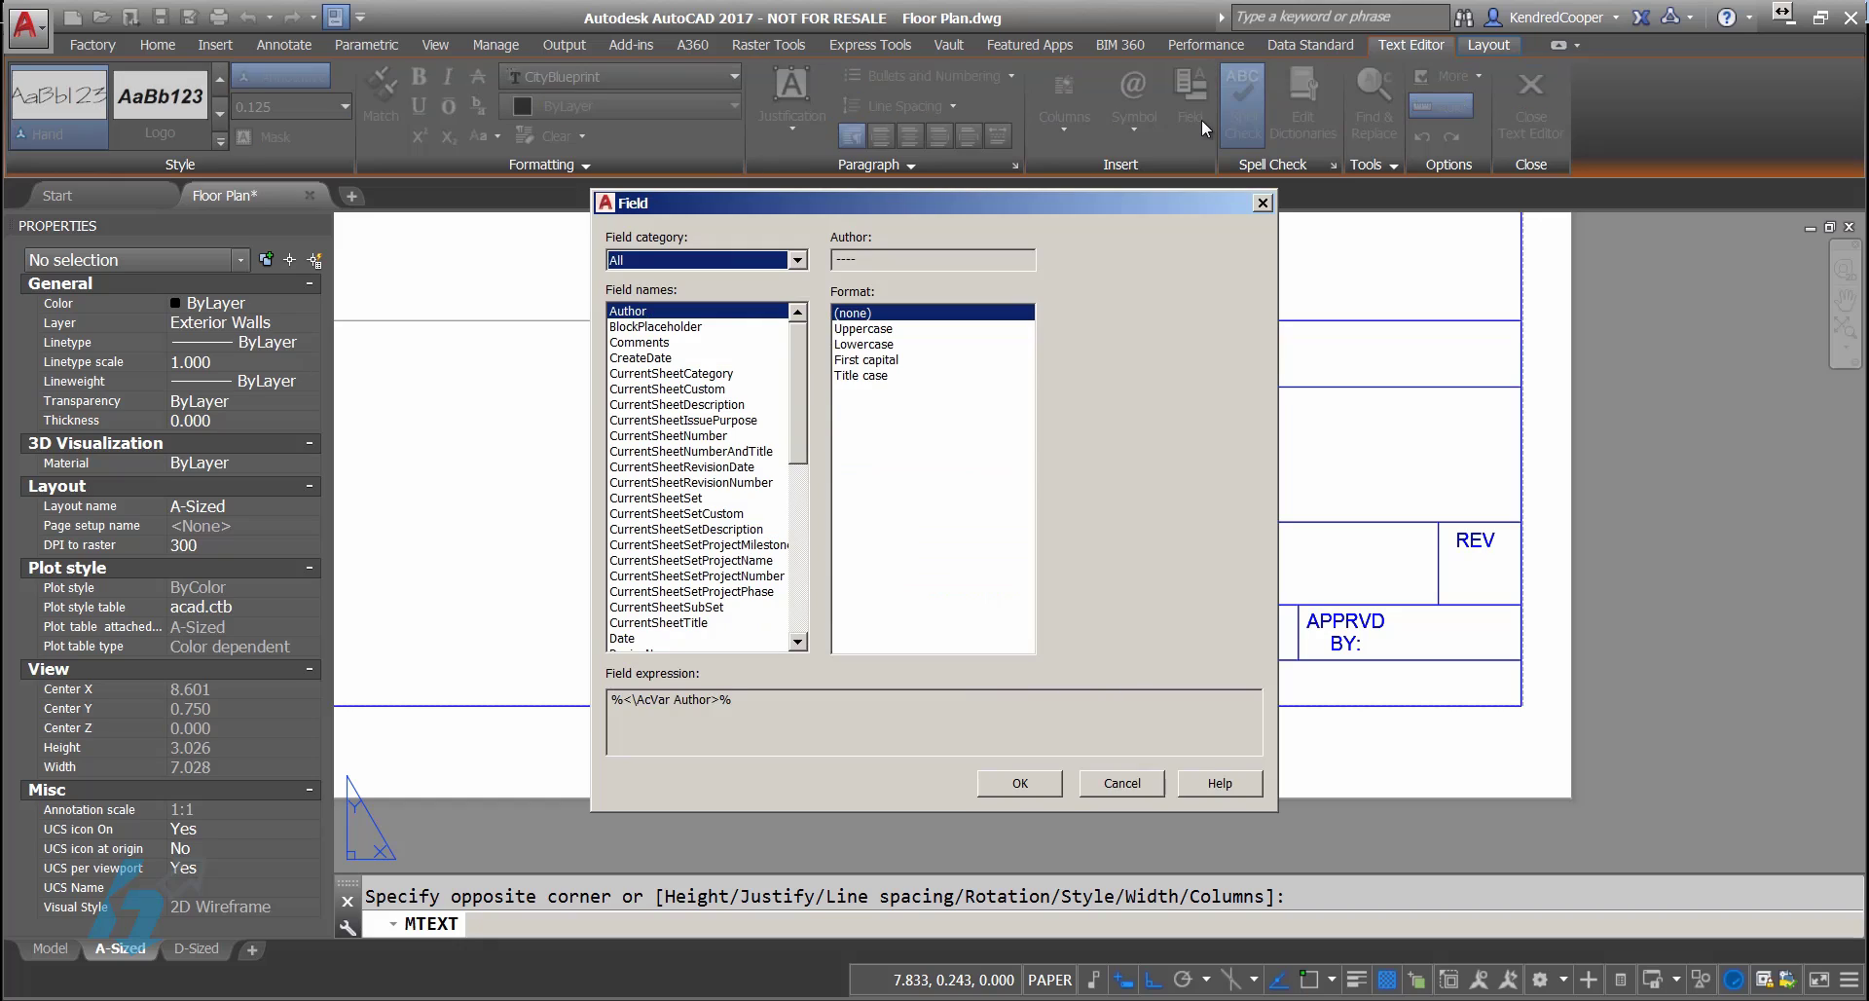
{"action": "left_click", "coordinate": [775, 263]}
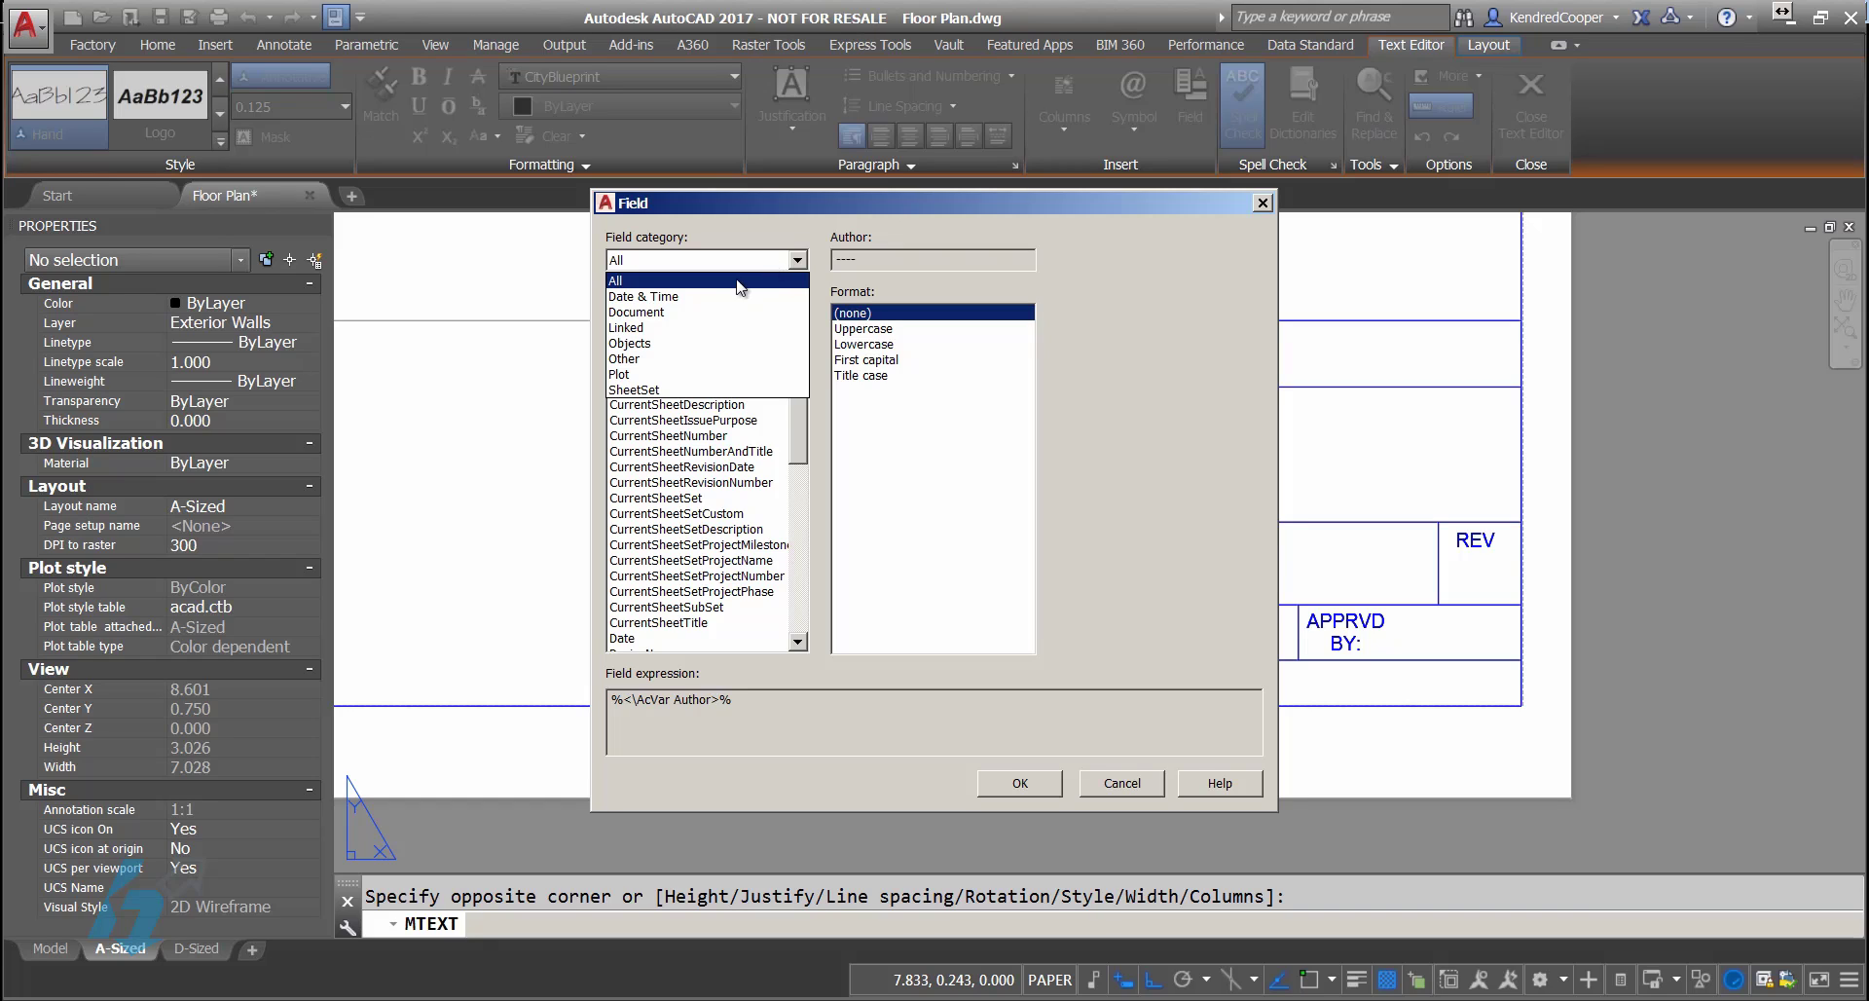
{"action": "left_click", "coordinate": [675, 312]}
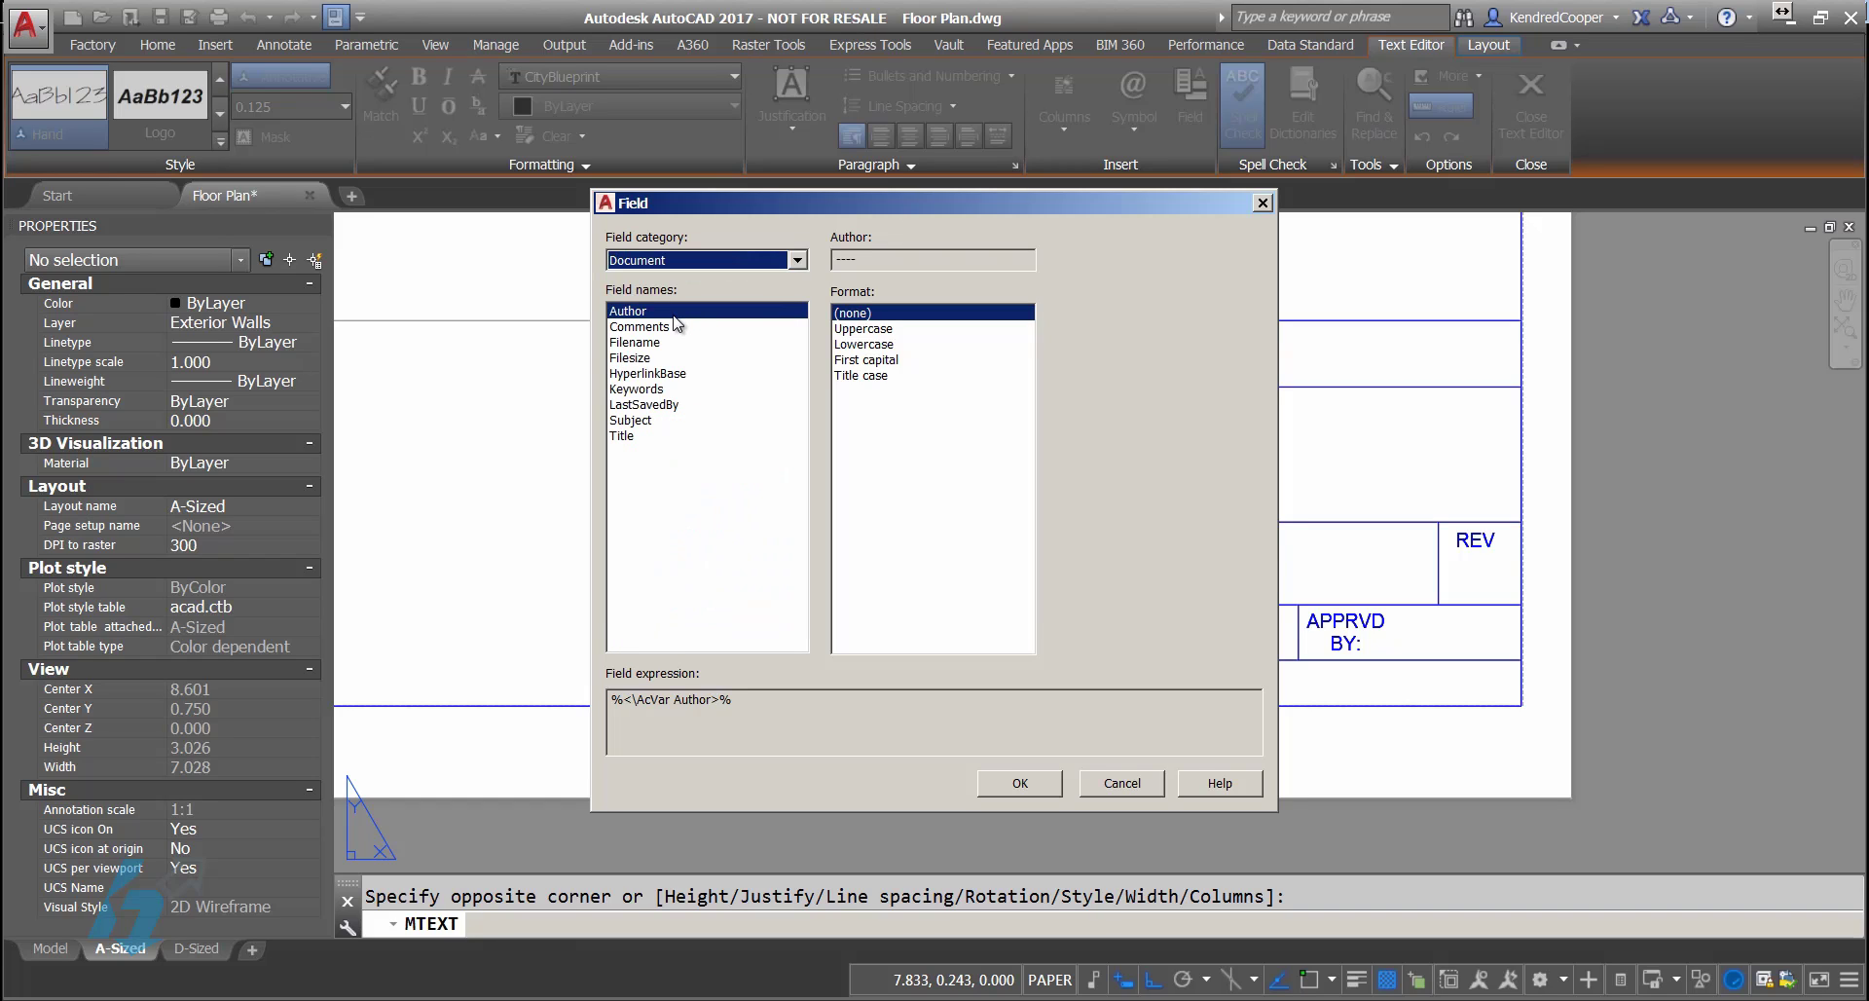
{"action": "left_click", "coordinate": [674, 311]}
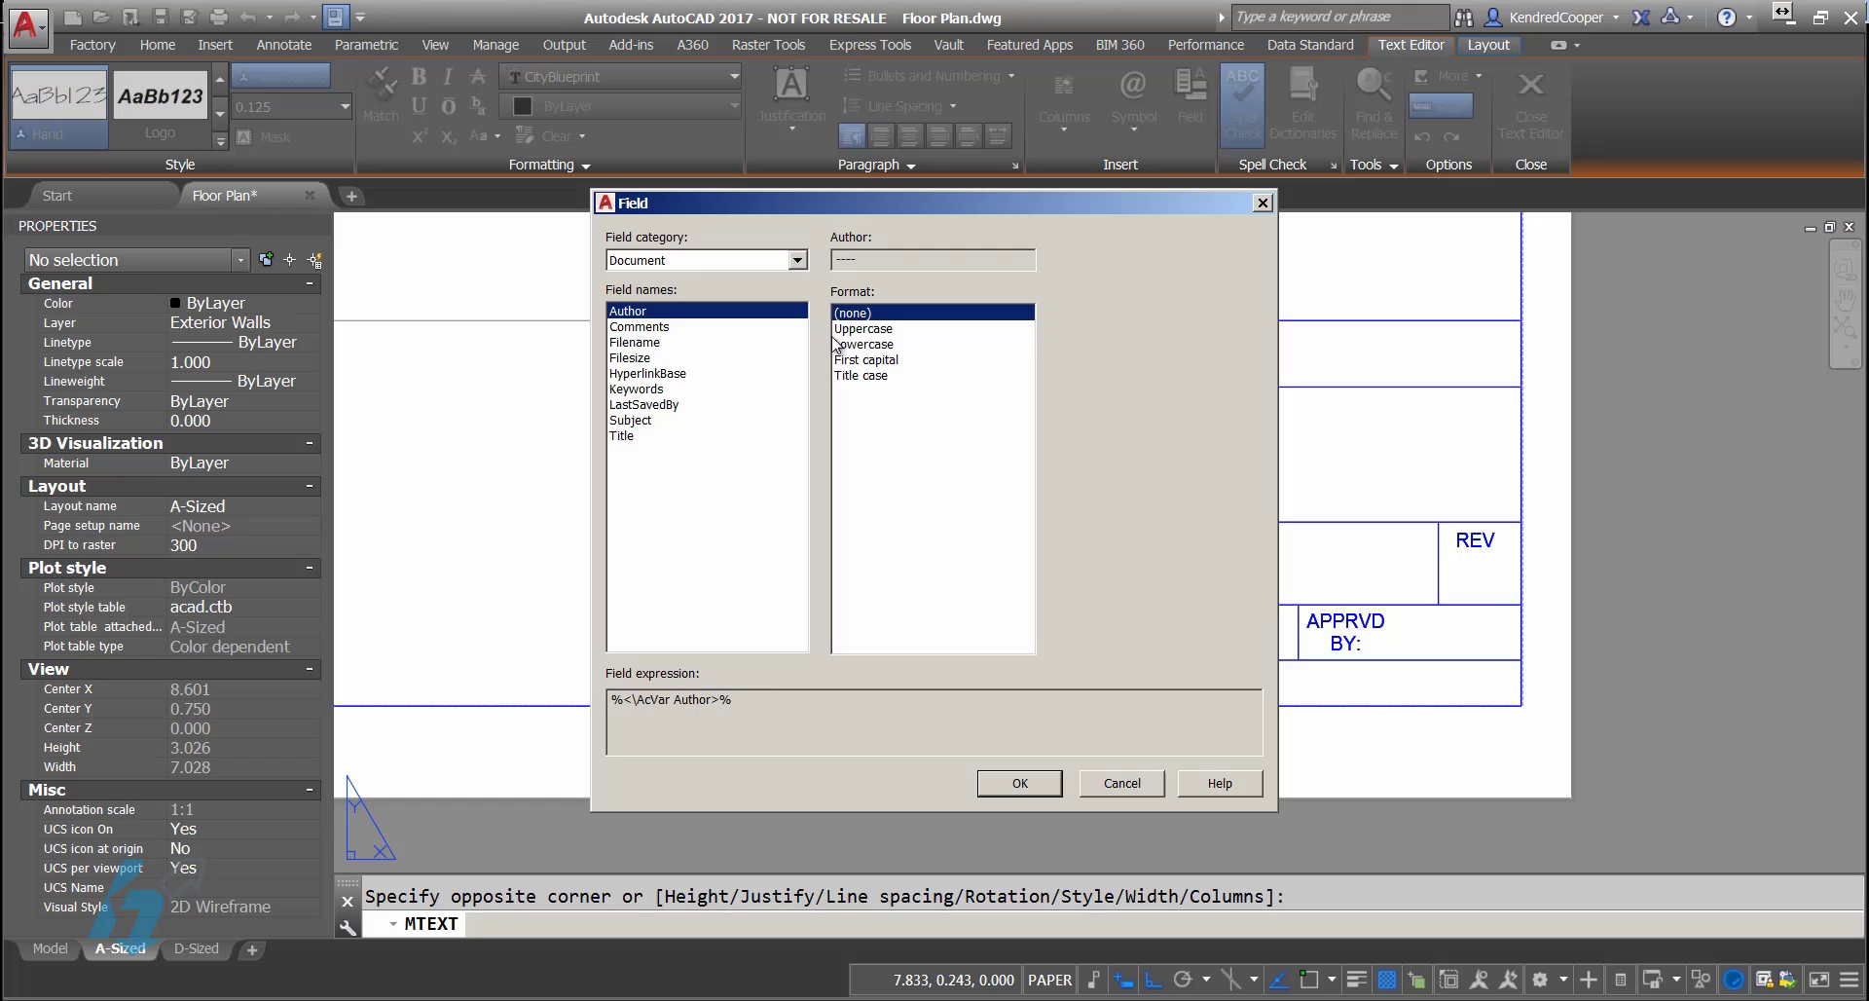
{"action": "left_click", "coordinate": [865, 331]}
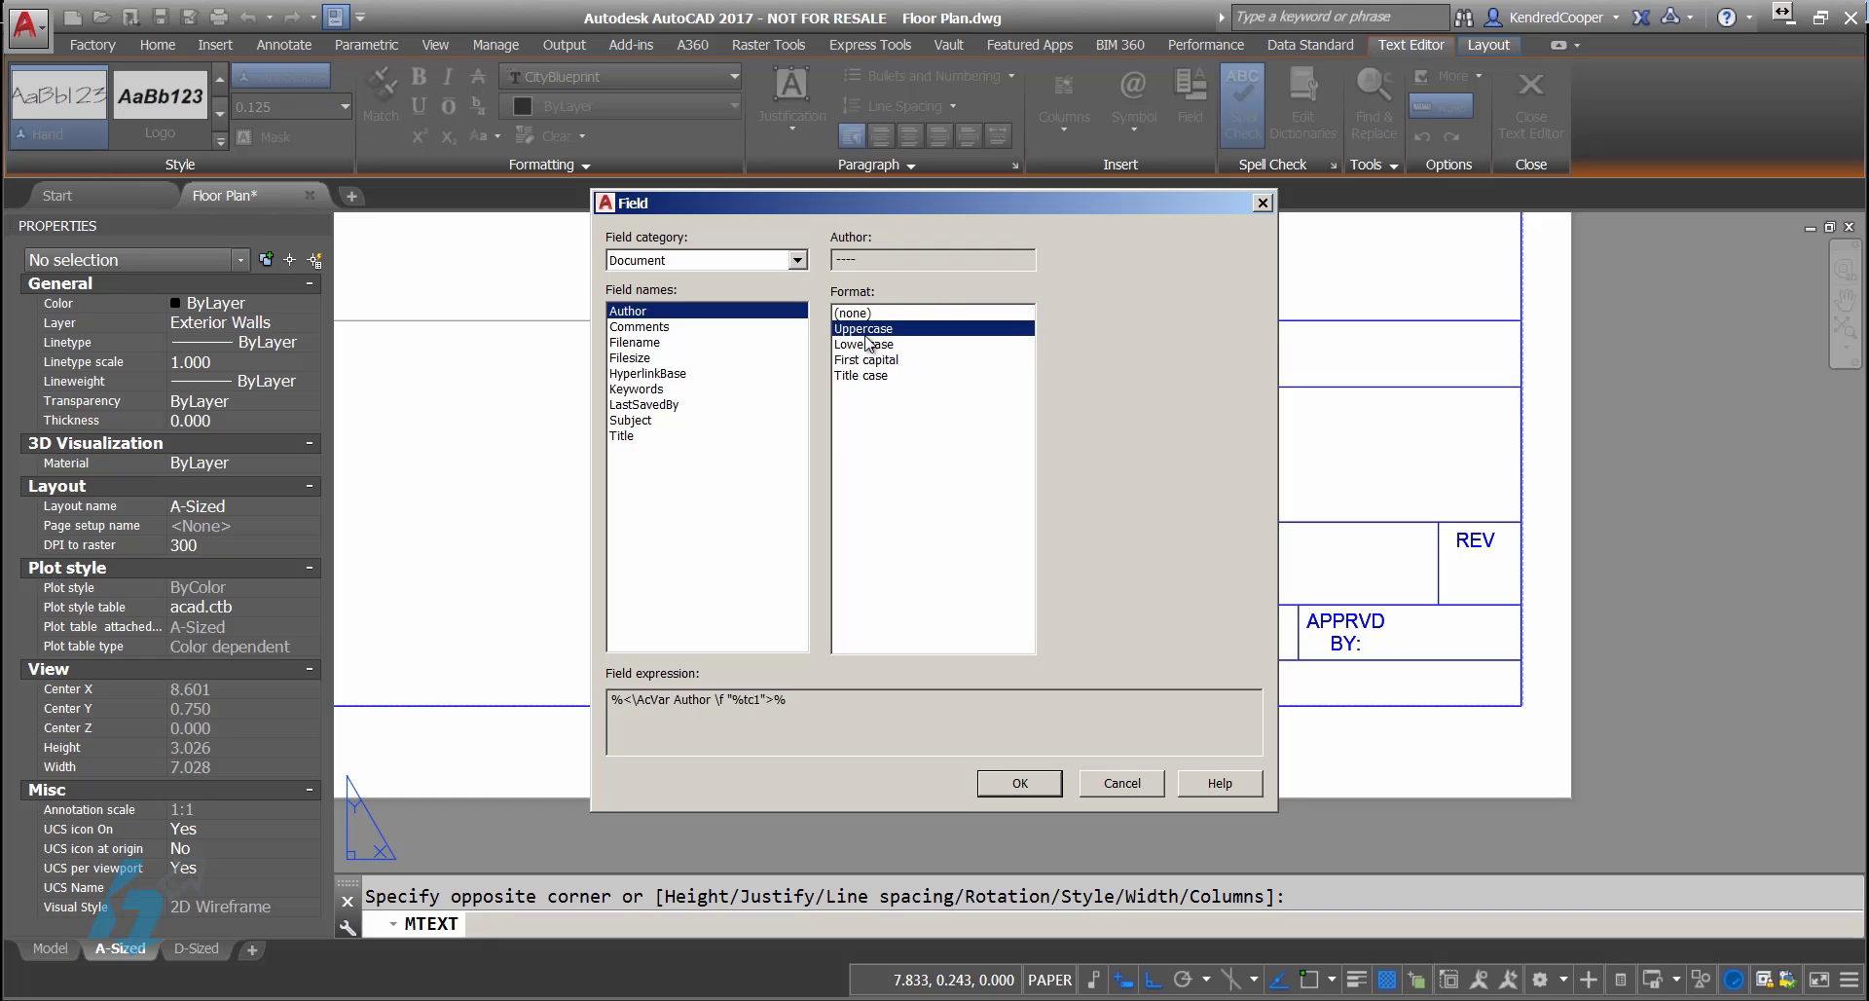
{"action": "left_click", "coordinate": [867, 344]}
{"action": "left_click", "coordinate": [867, 360]}
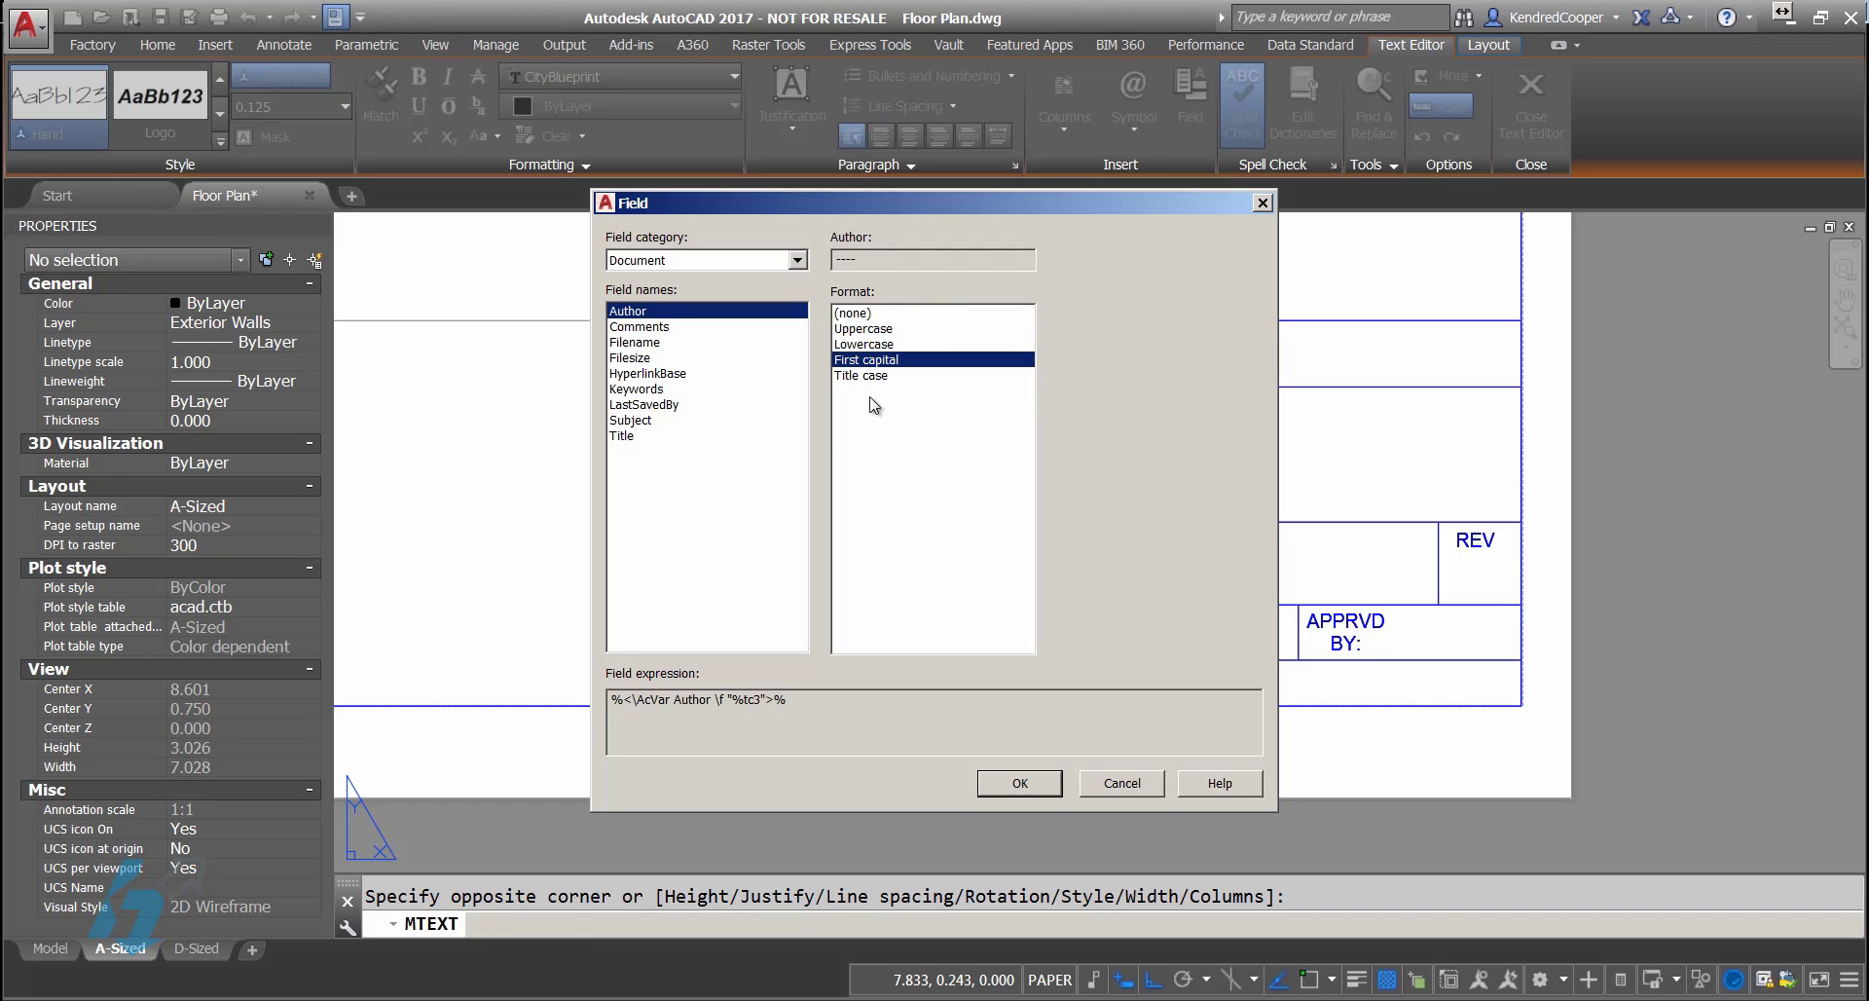
{"action": "left_click", "coordinate": [873, 378]}
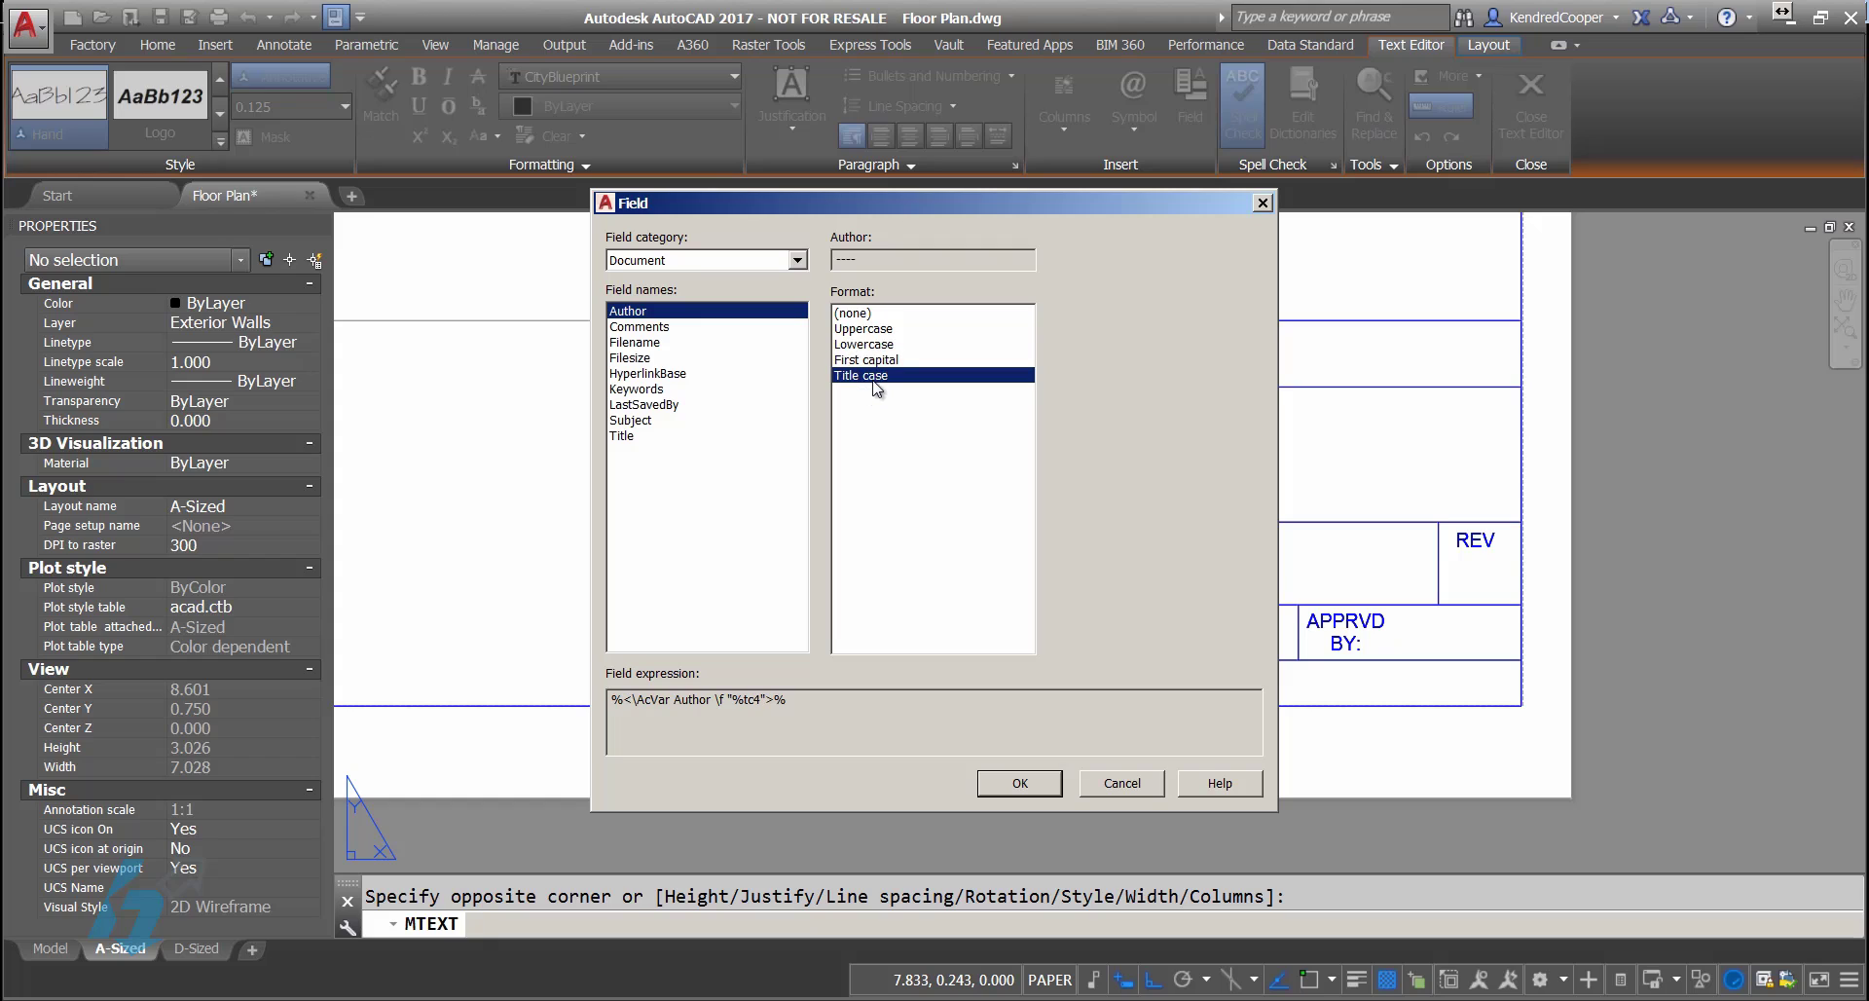
{"action": "left_click", "coordinate": [867, 343]}
{"action": "left_click", "coordinate": [864, 330]}
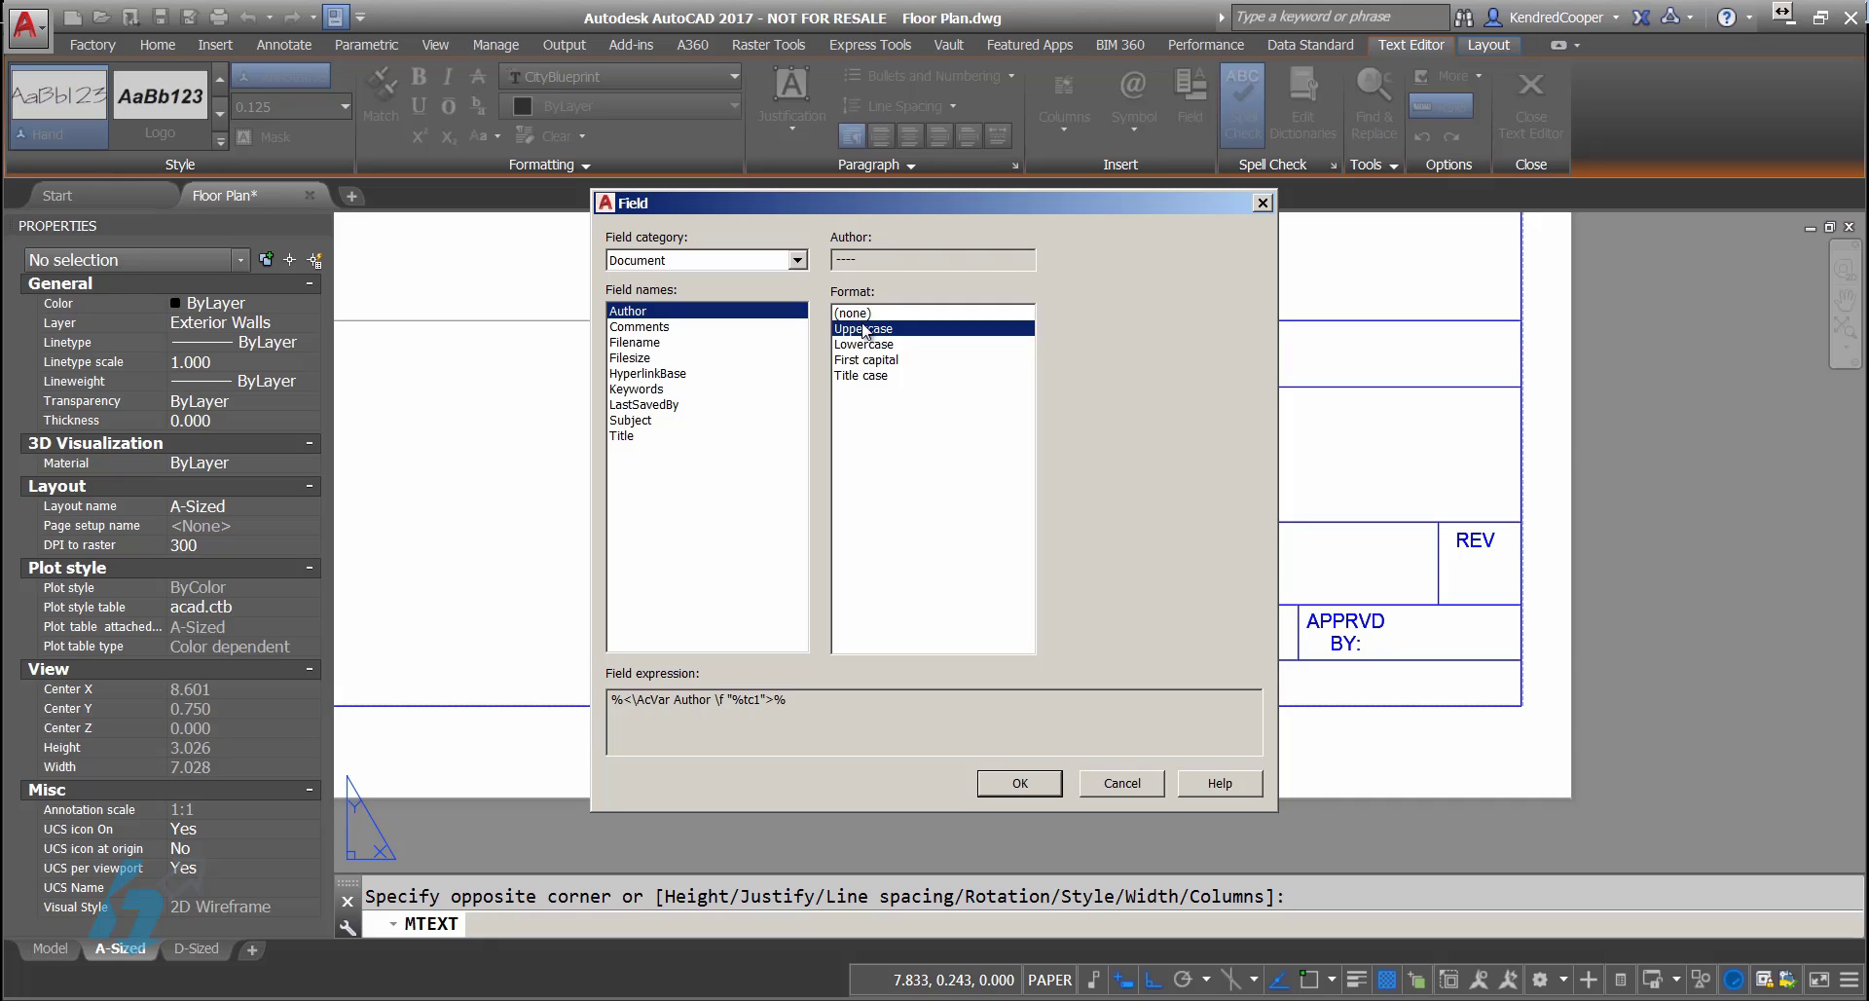
{"action": "left_click", "coordinate": [1019, 787]}
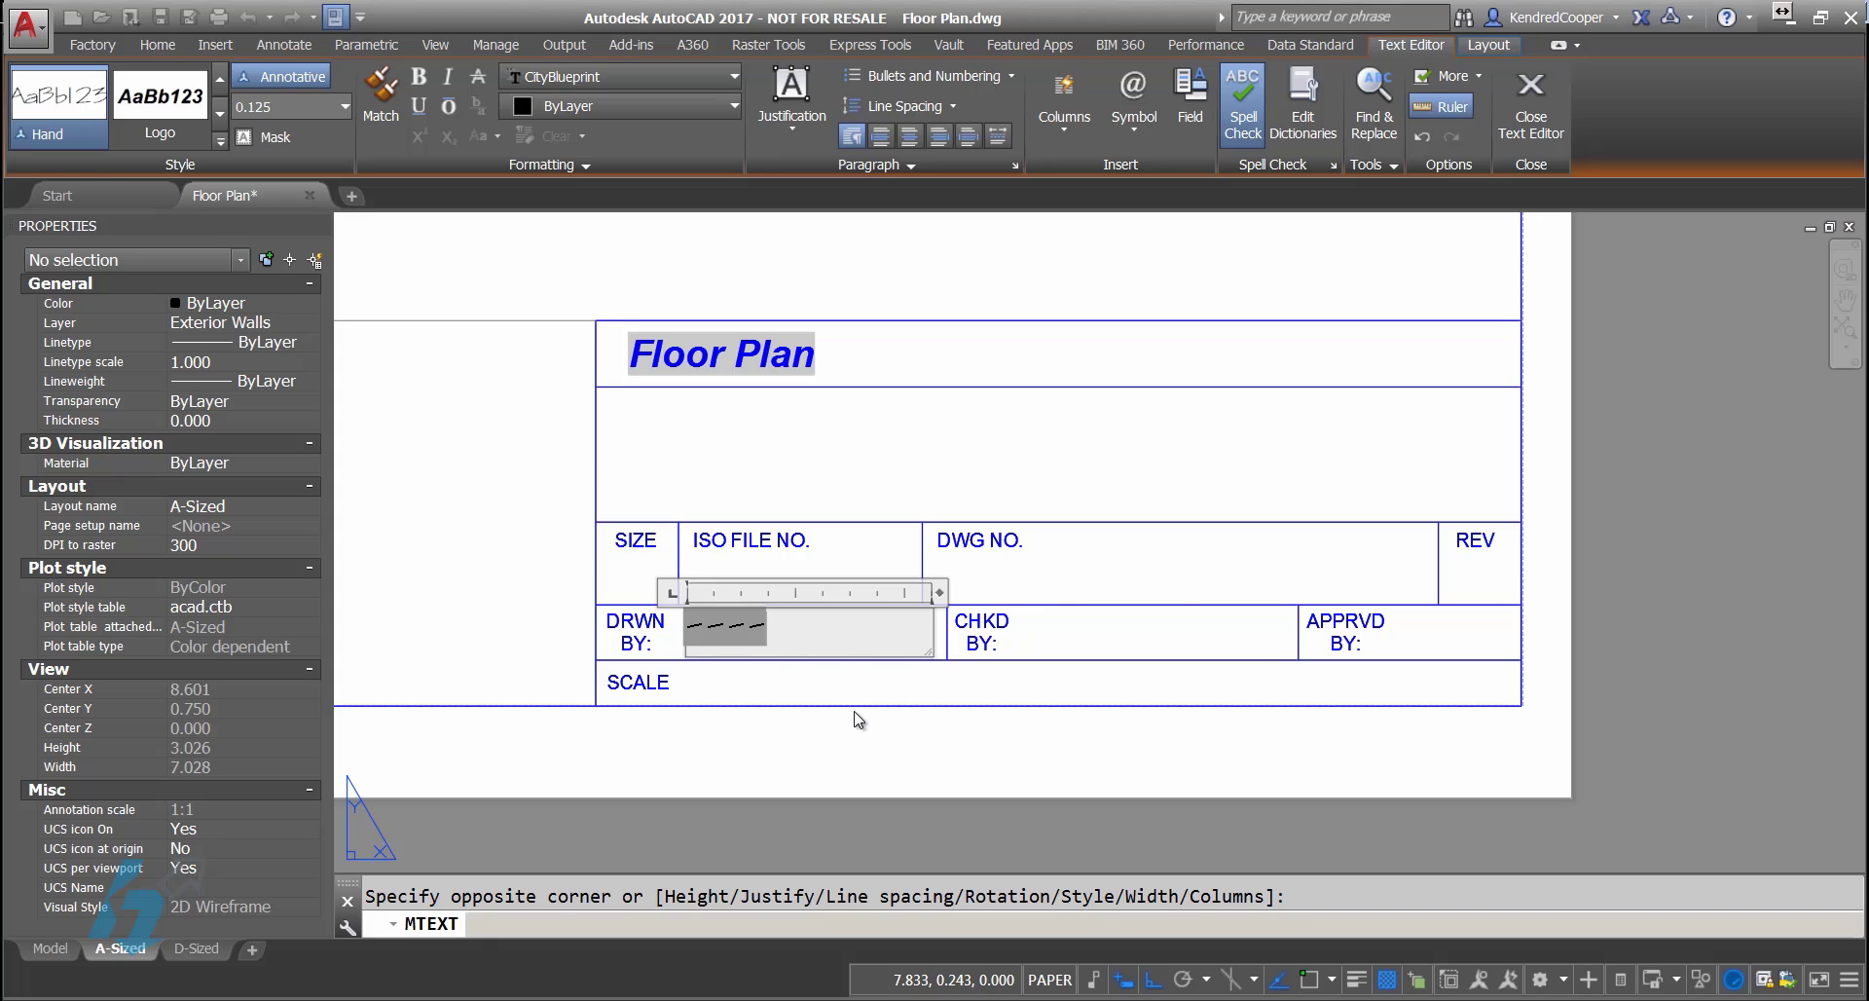
Step: Close the text editor keeping the Author field, and cancel the repeated MTEXT prompt
{"action": "left_click", "coordinate": [1554, 128]}
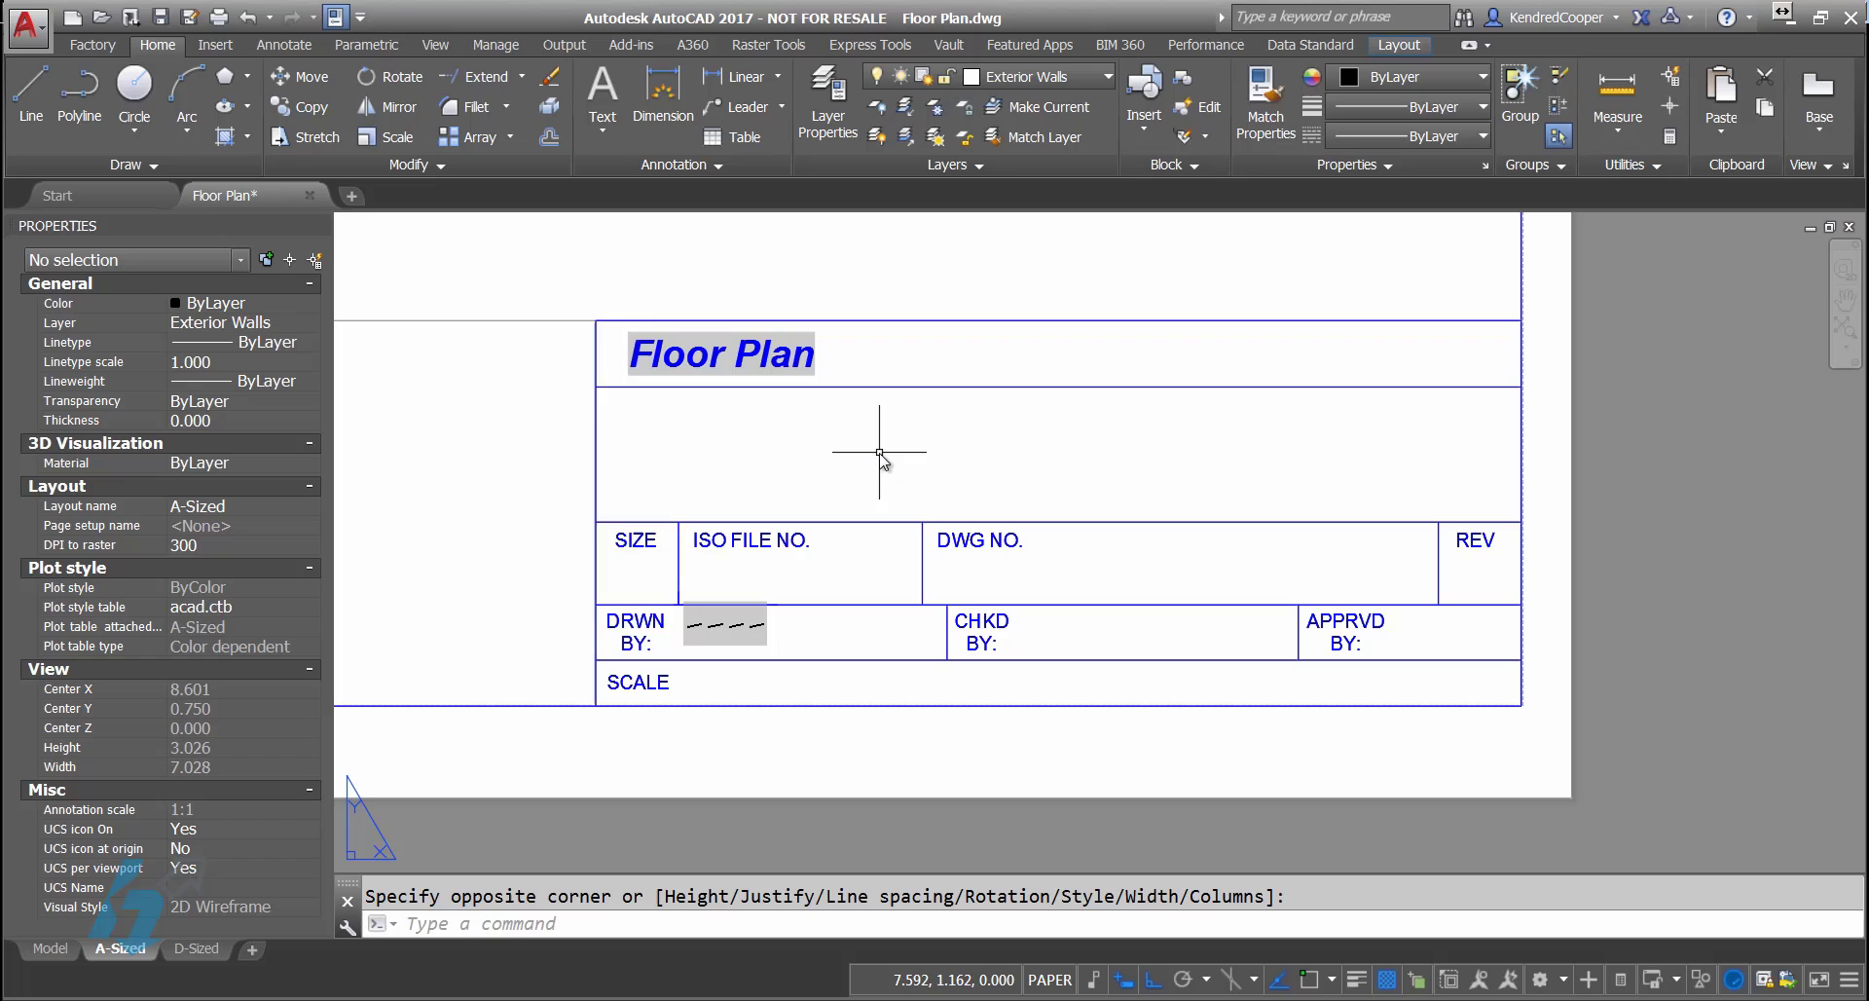
{"action": "key", "text": "Escape"}
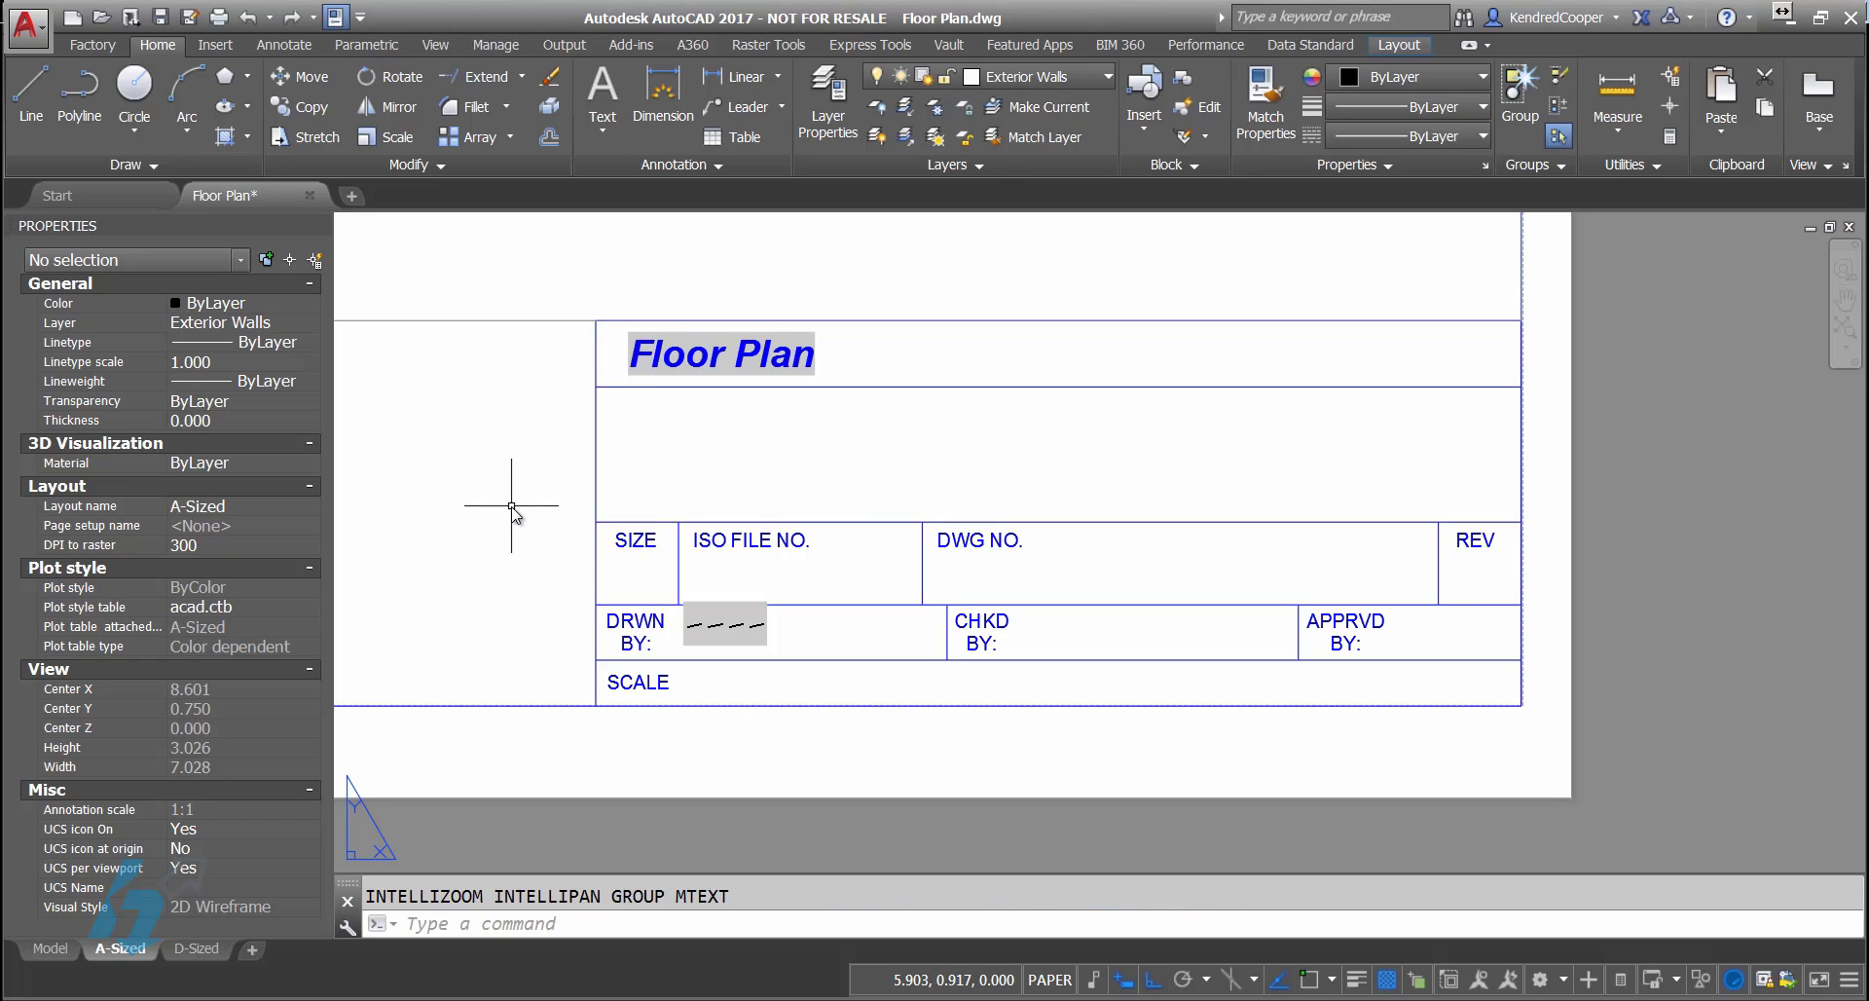
Step: Open Drawing Properties and review its General, Statistics and Custom tabs
{"action": "left_click", "coordinate": [43, 43]}
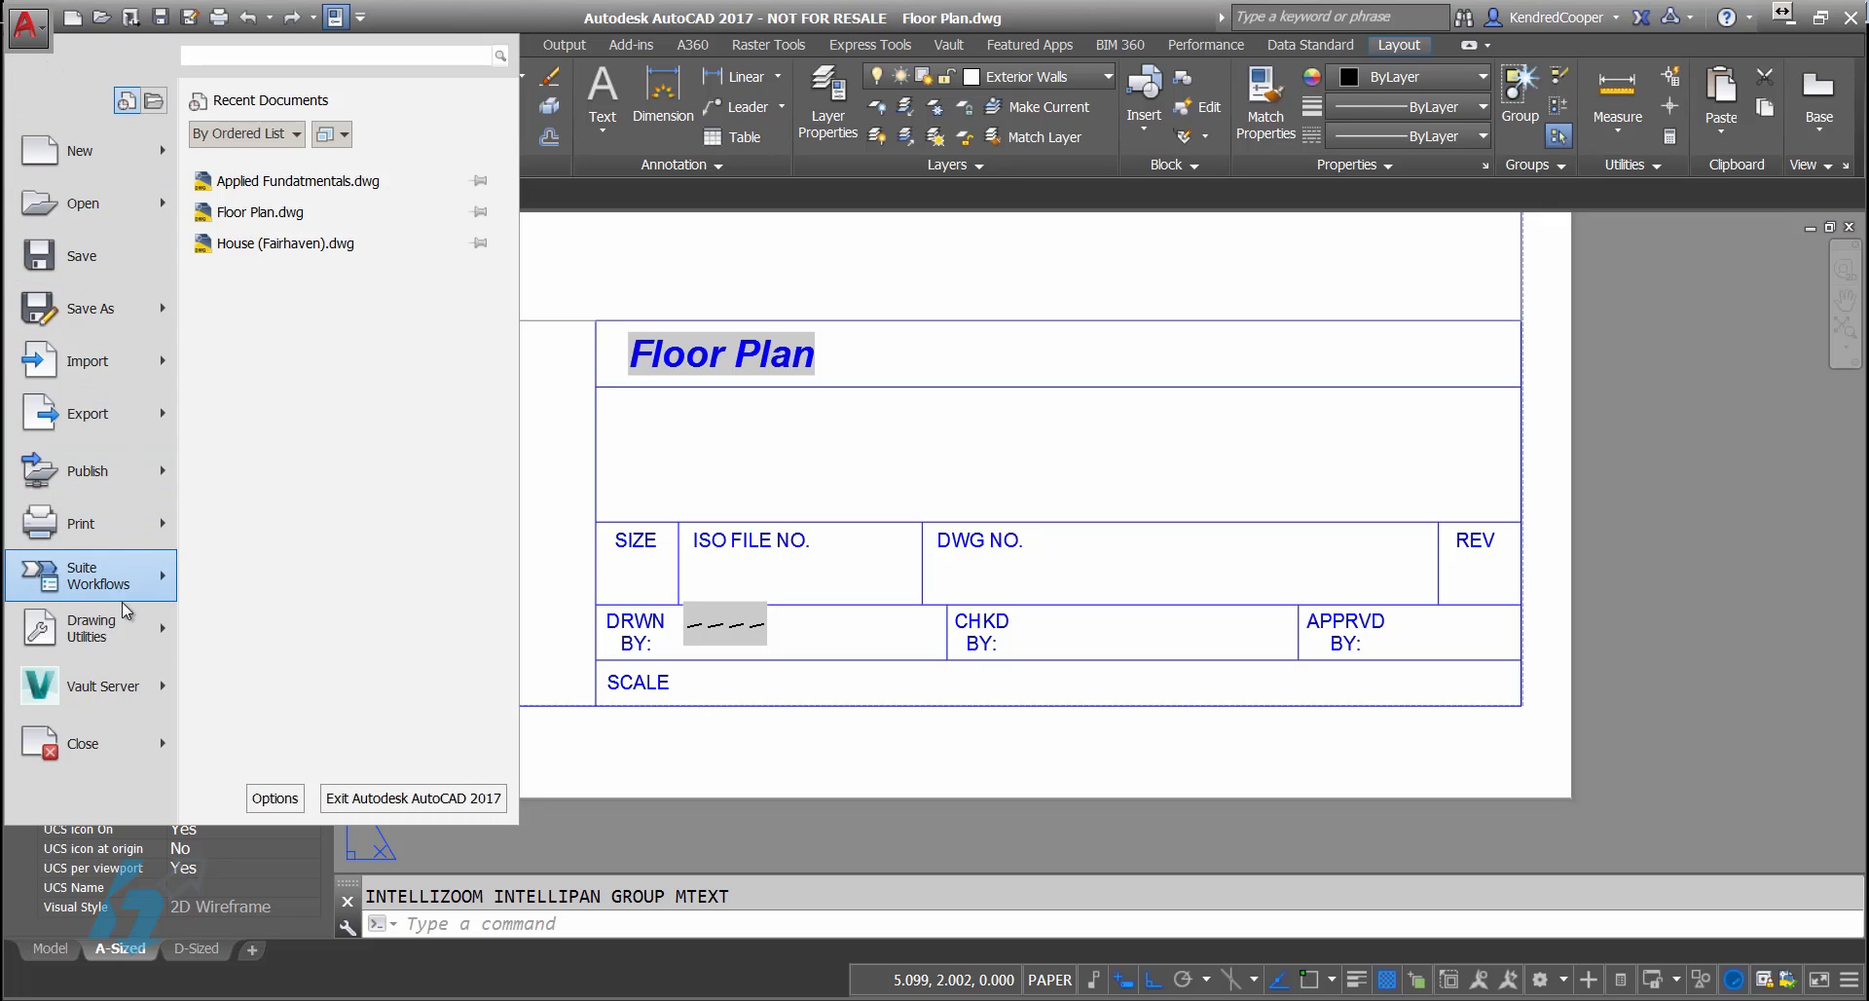
{"action": "mouse_move", "coordinate": [132, 645]}
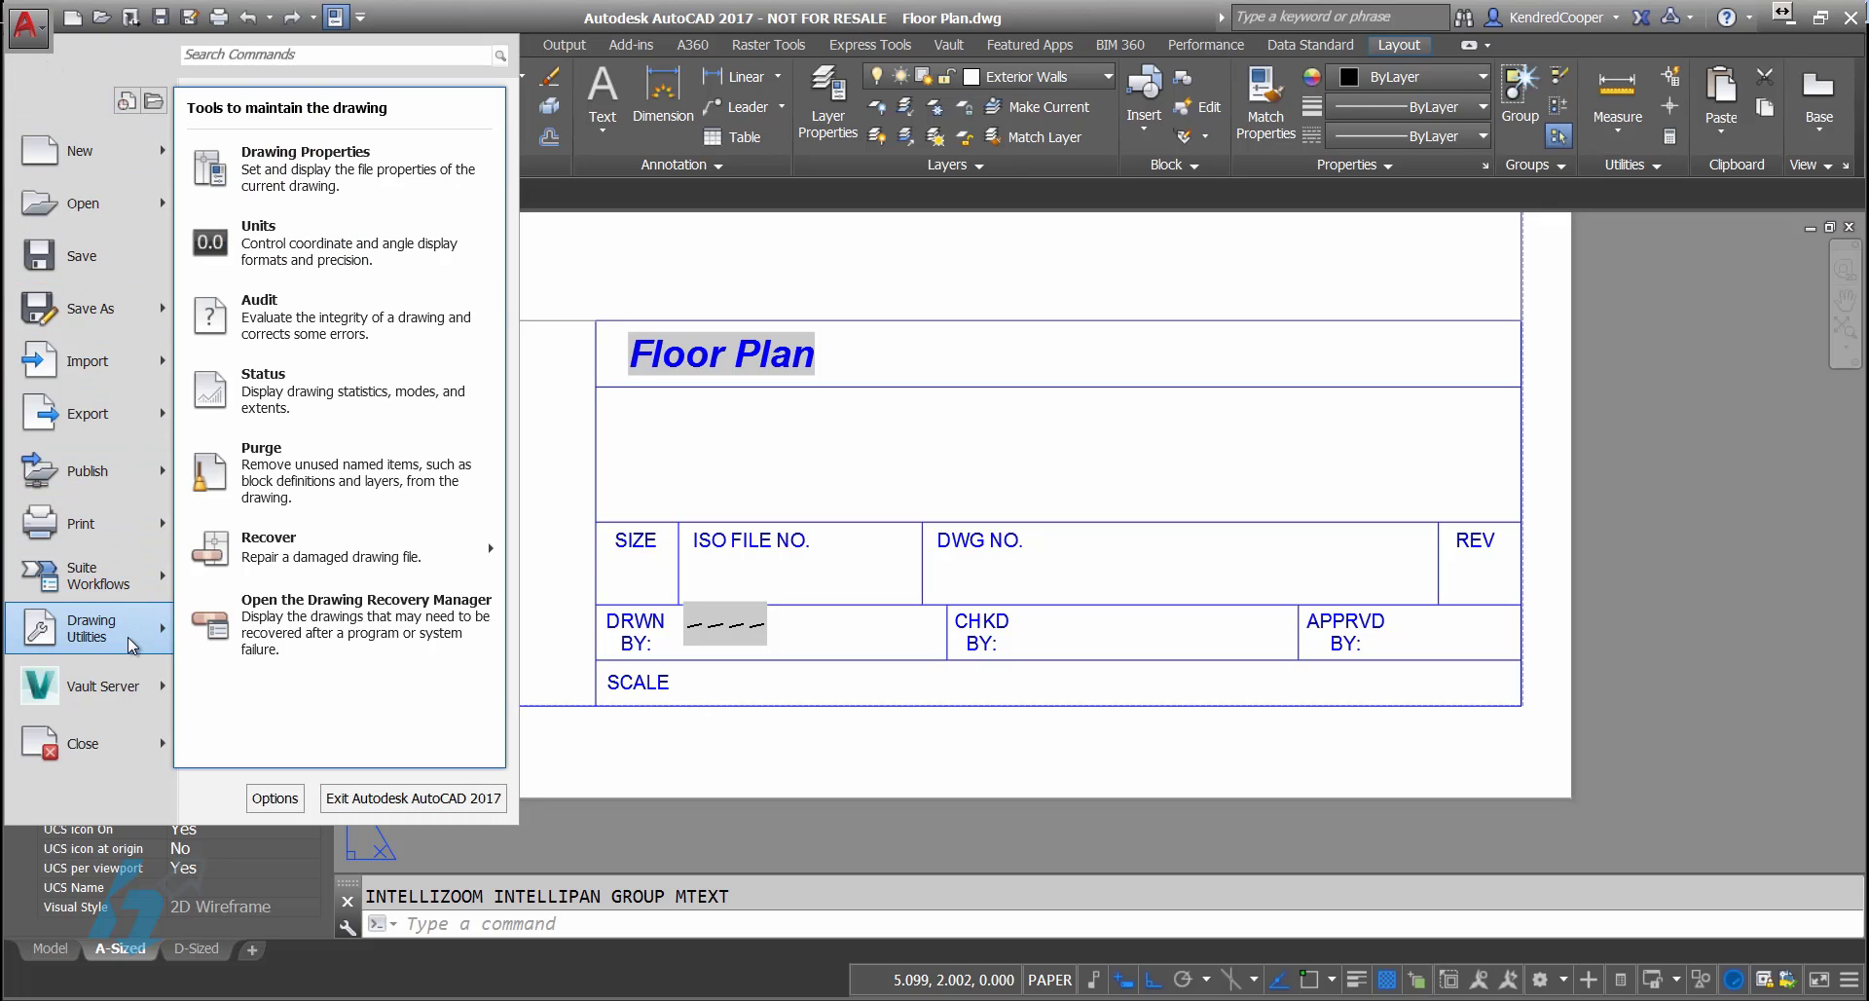
{"action": "left_click", "coordinate": [413, 167]}
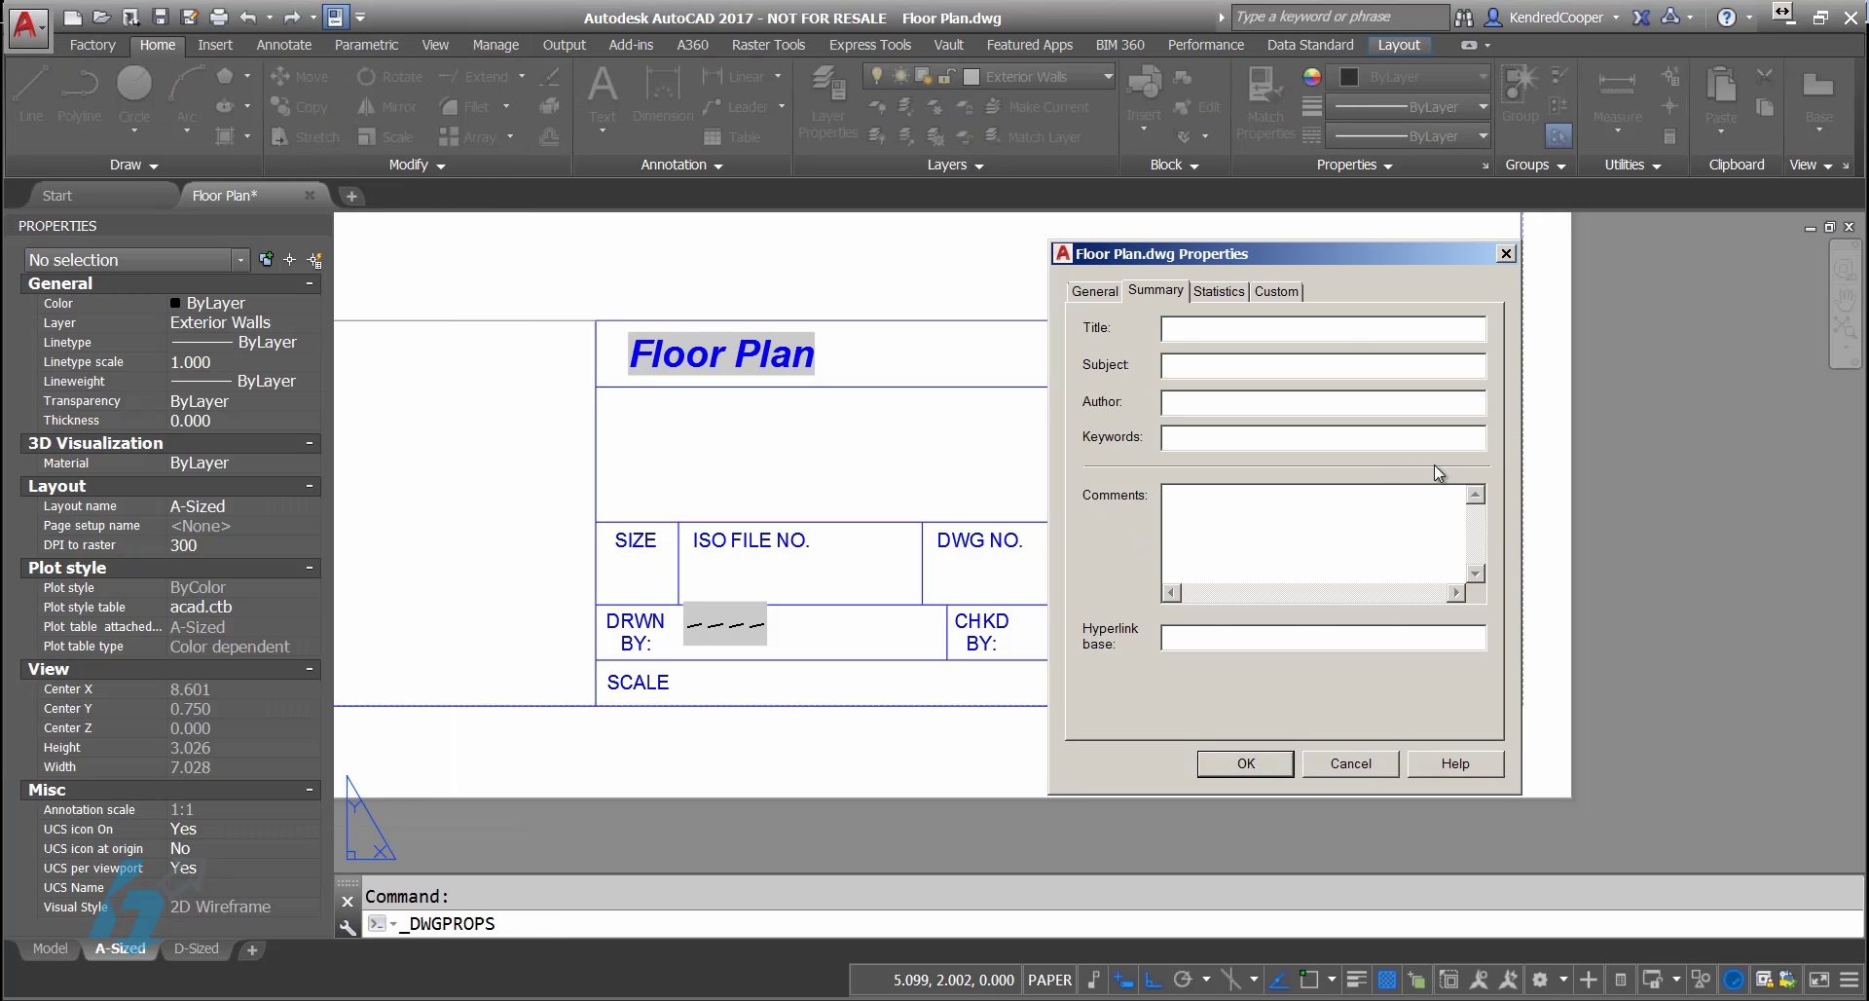
{"action": "left_click", "coordinate": [1092, 291]}
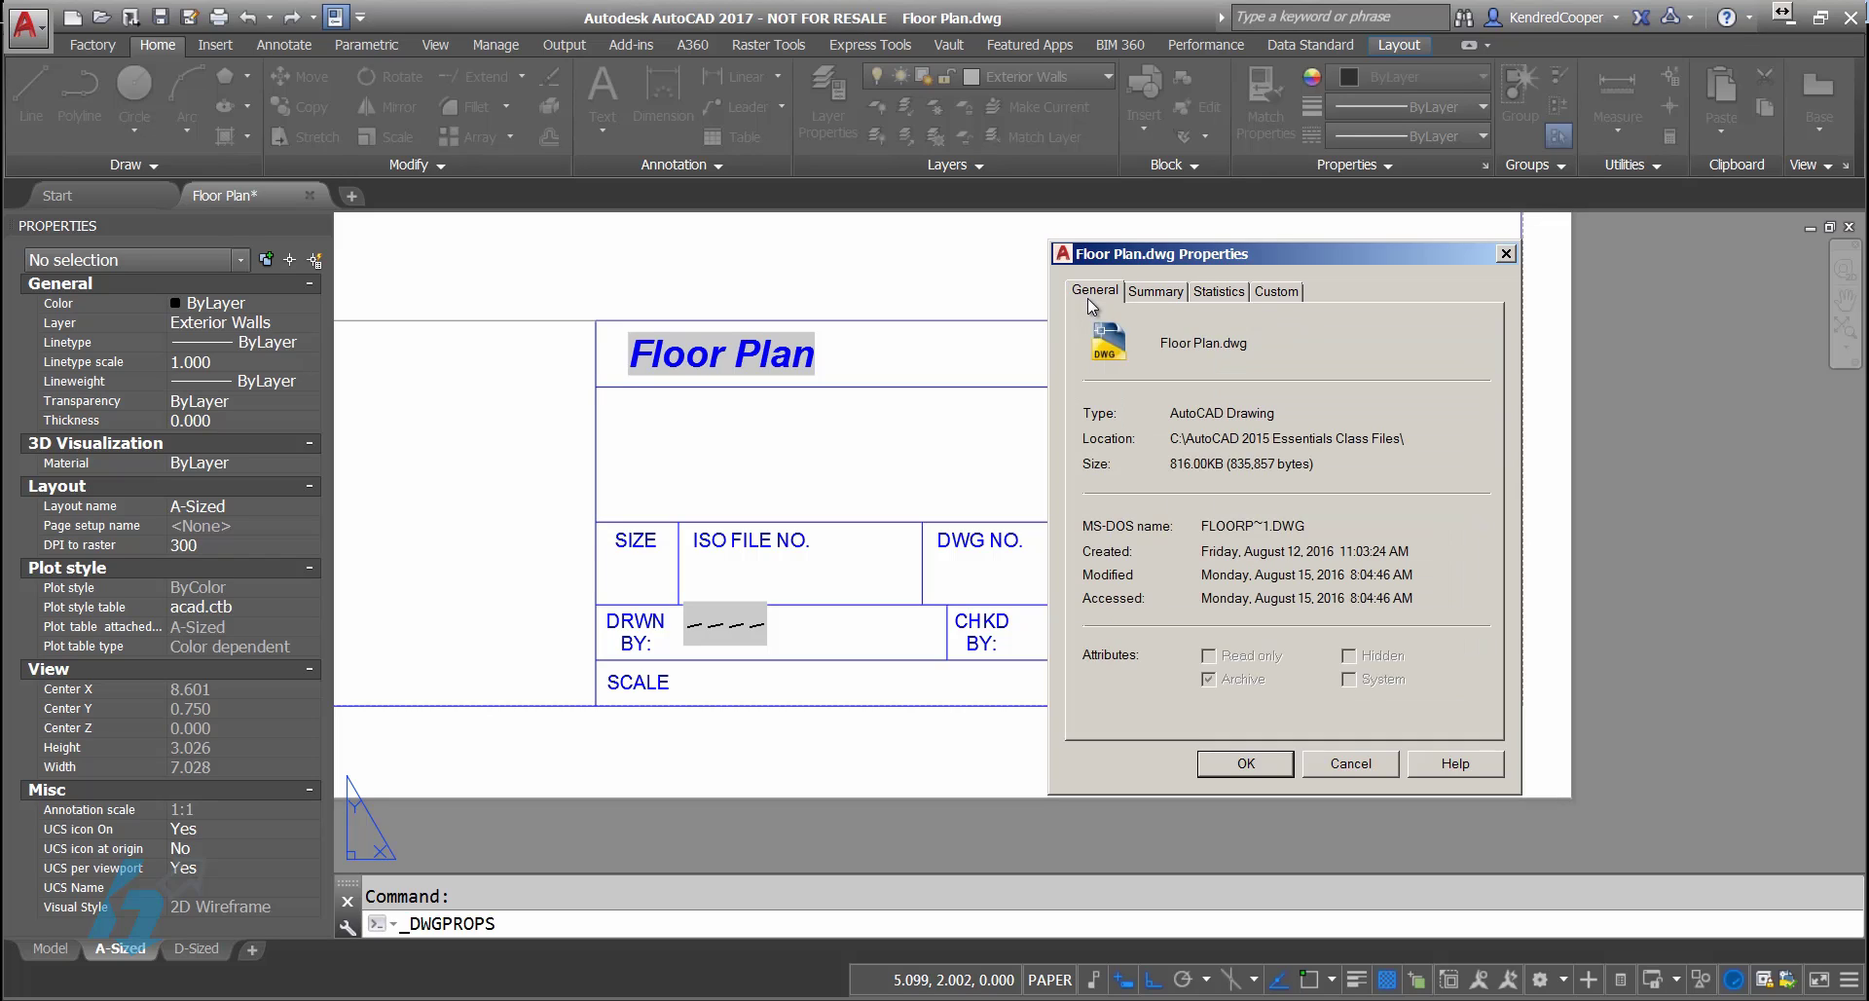
{"action": "left_click", "coordinate": [1207, 296]}
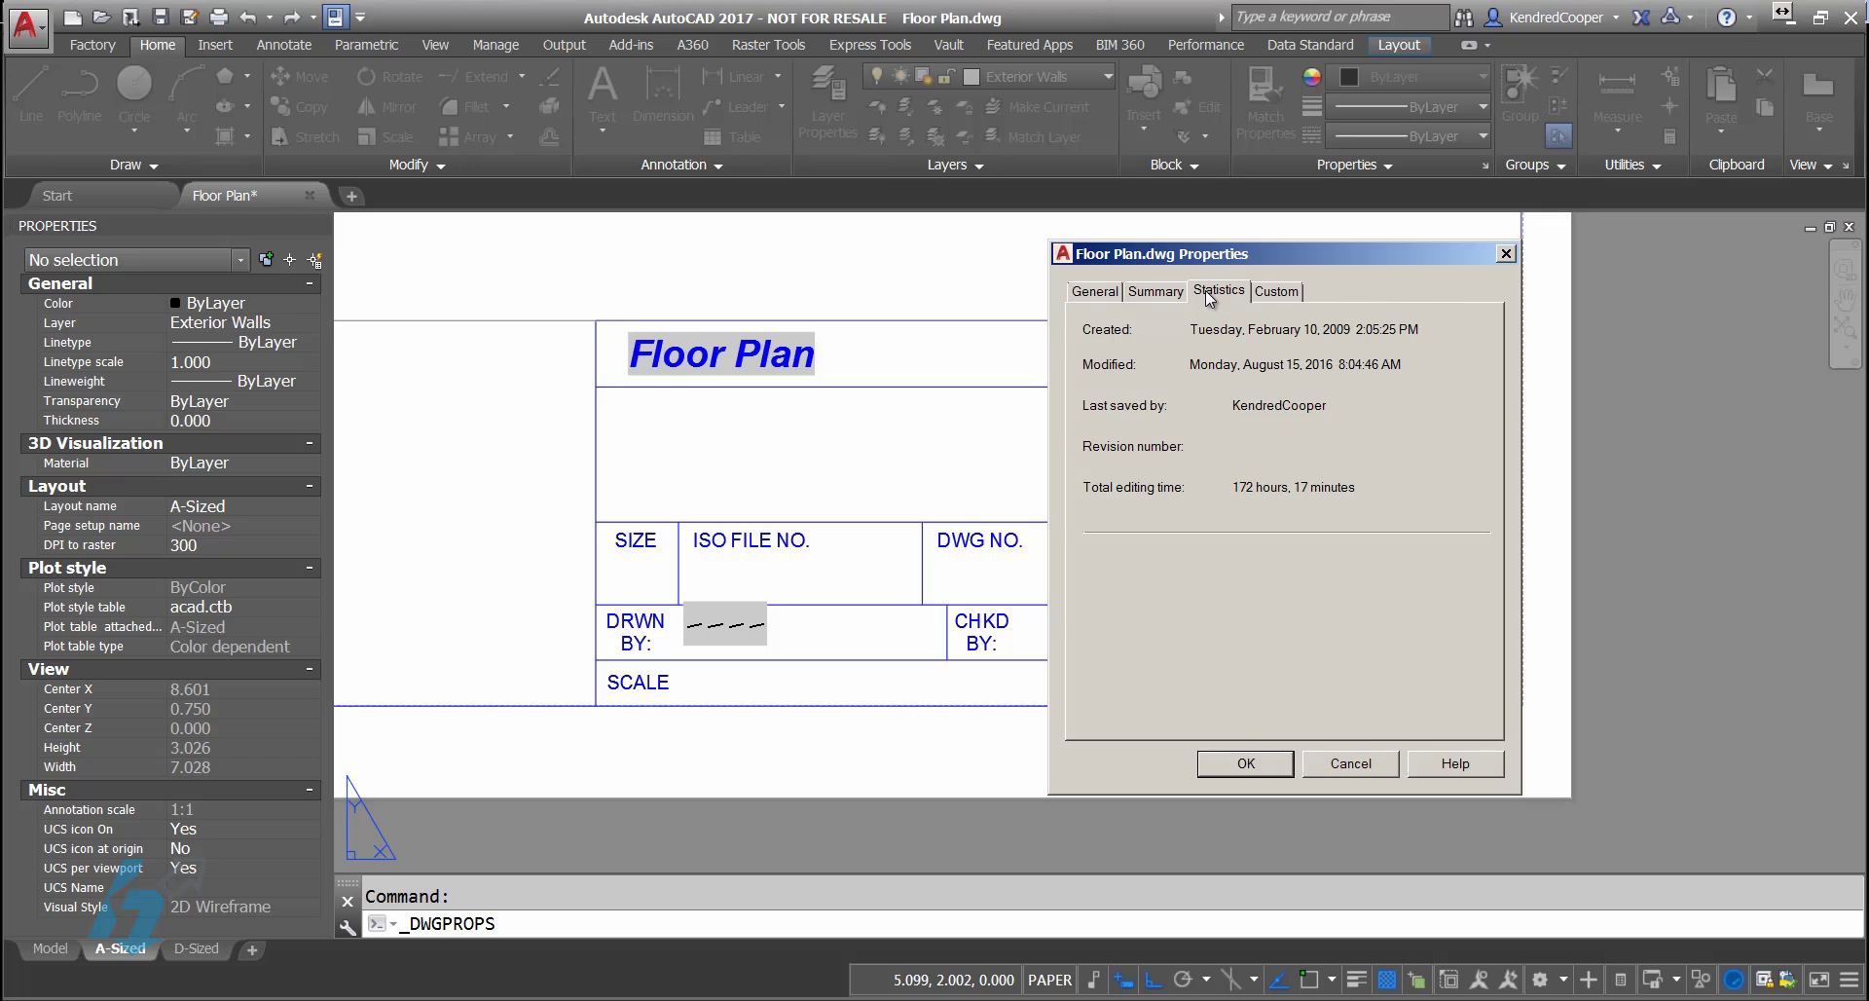
{"action": "left_click", "coordinate": [1271, 293]}
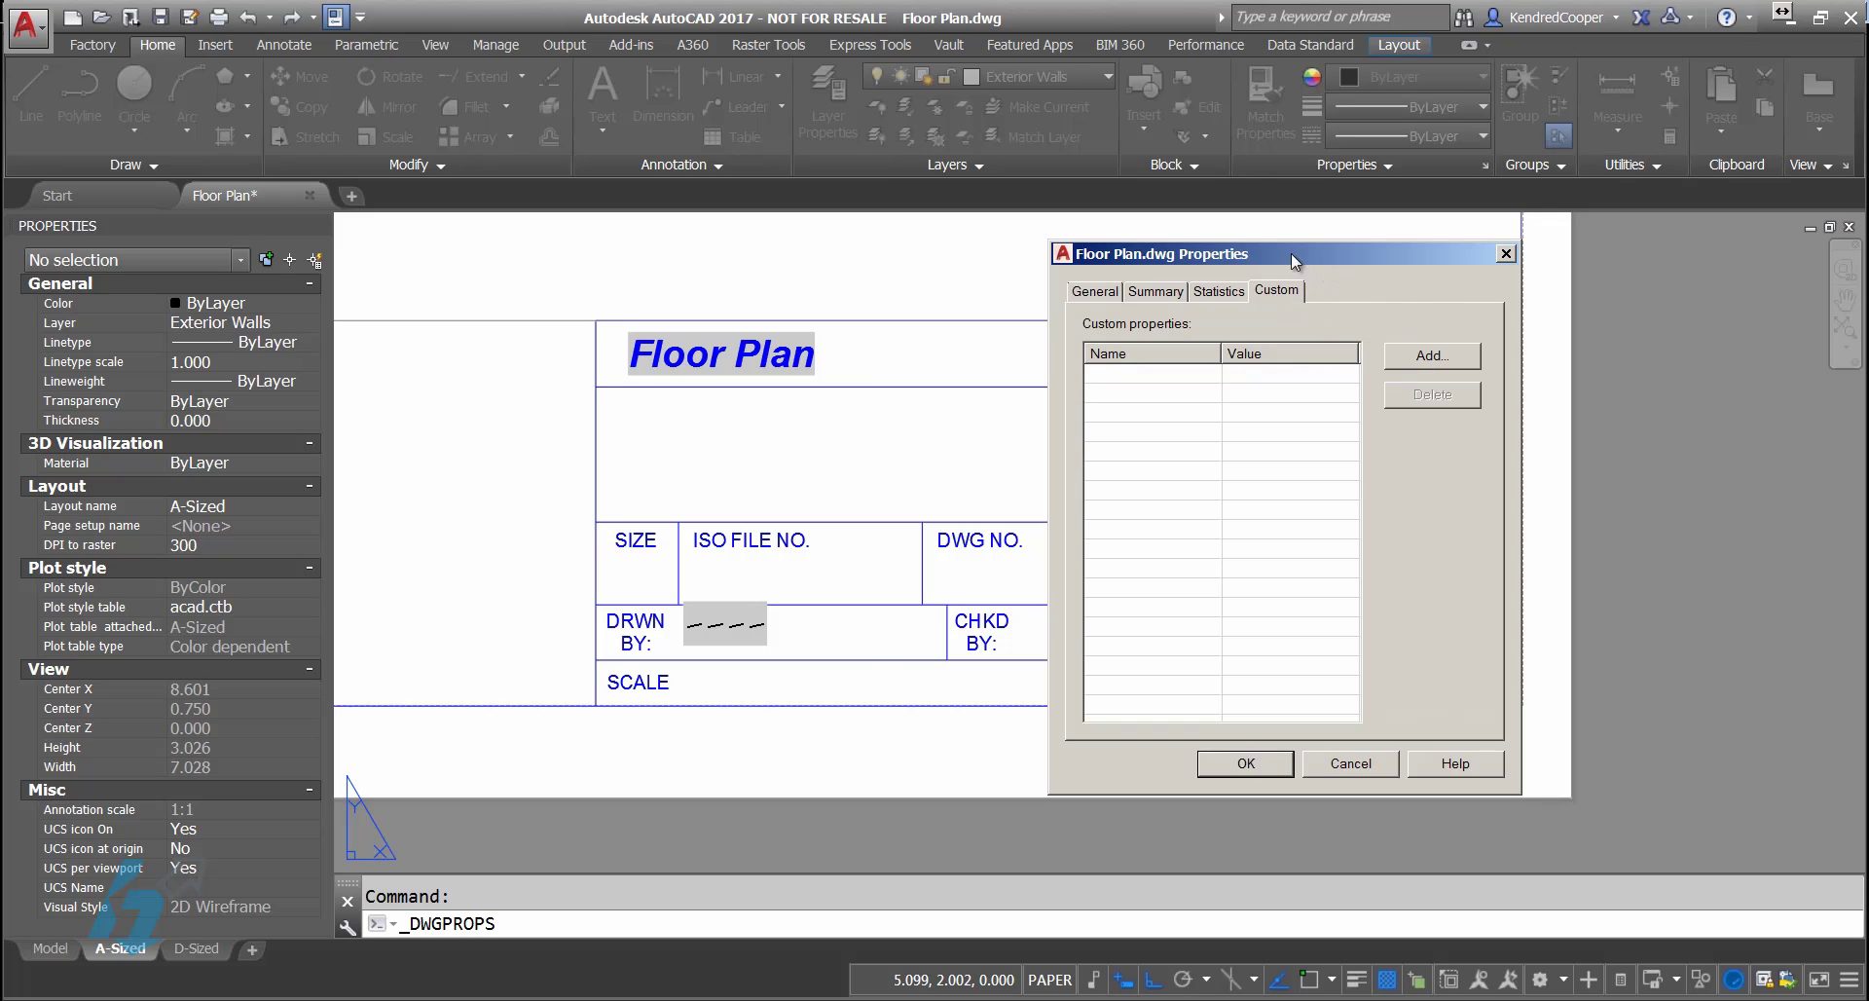
{"action": "left_click_drag", "start_coordinate": [1291, 253], "coordinate": [1159, 249]}
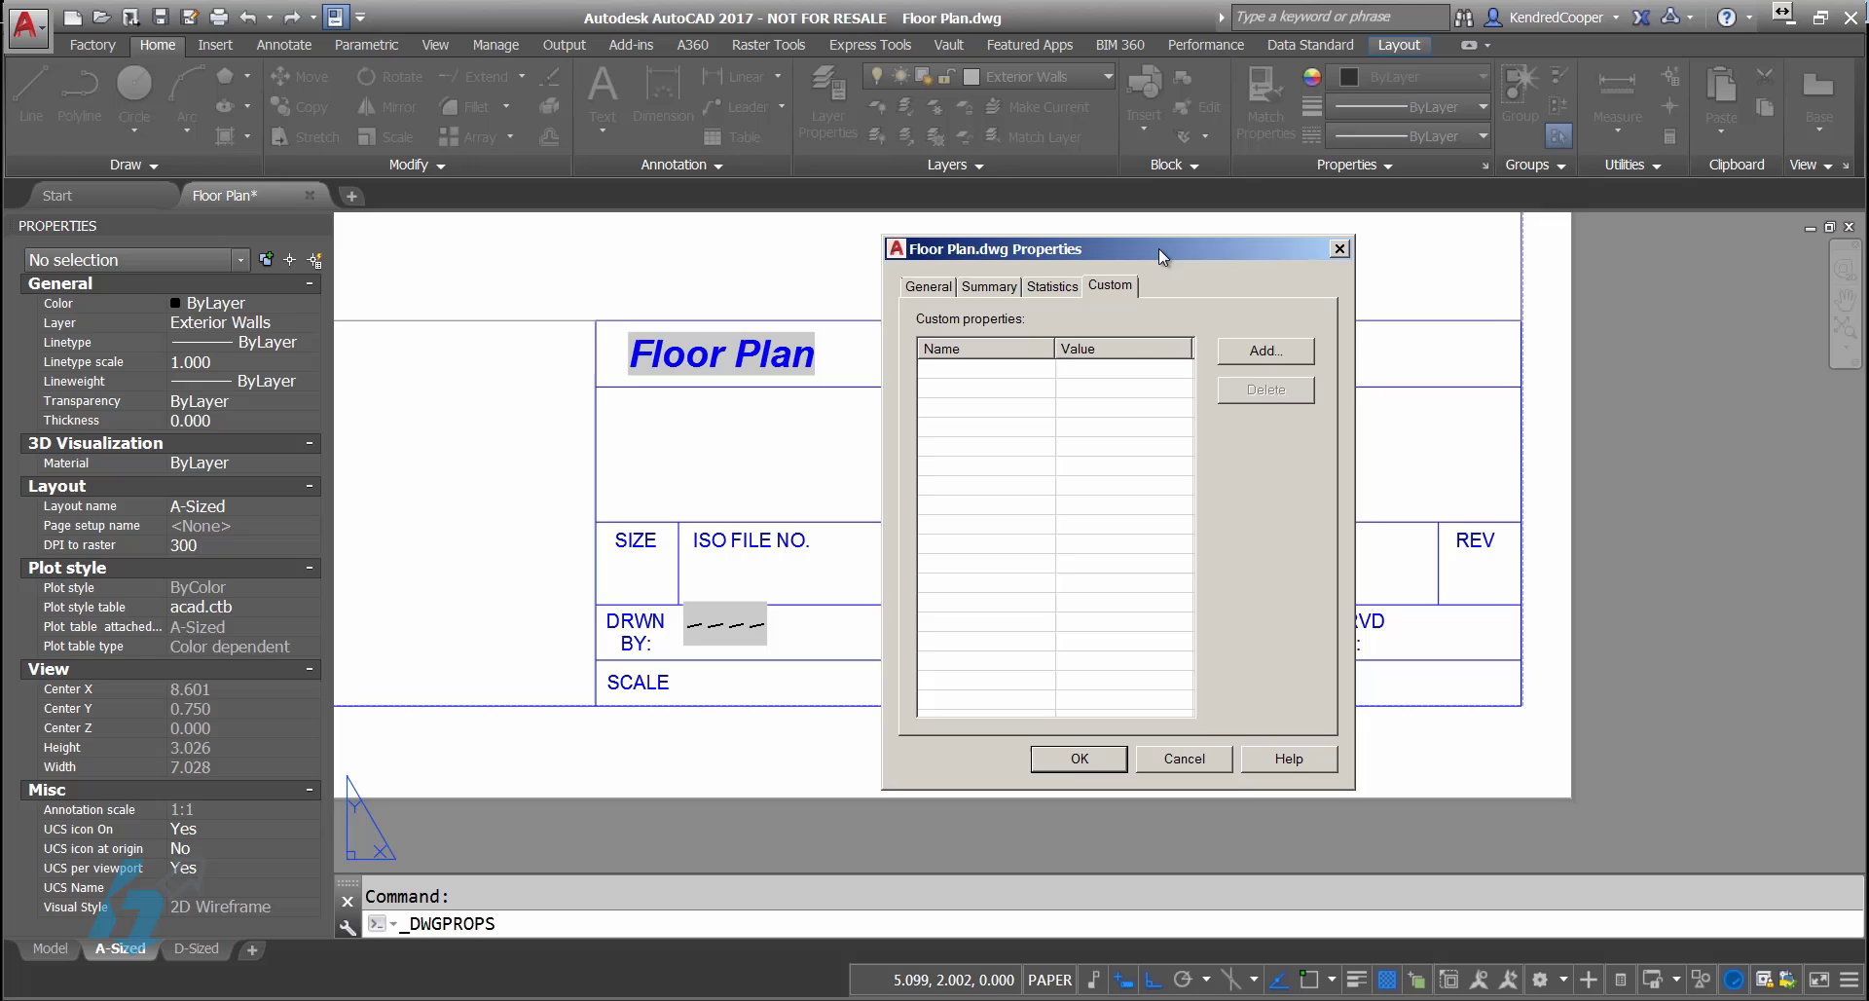
Step: Enter the author's name in the Summary tab's Author field
{"action": "left_click", "coordinate": [989, 286]}
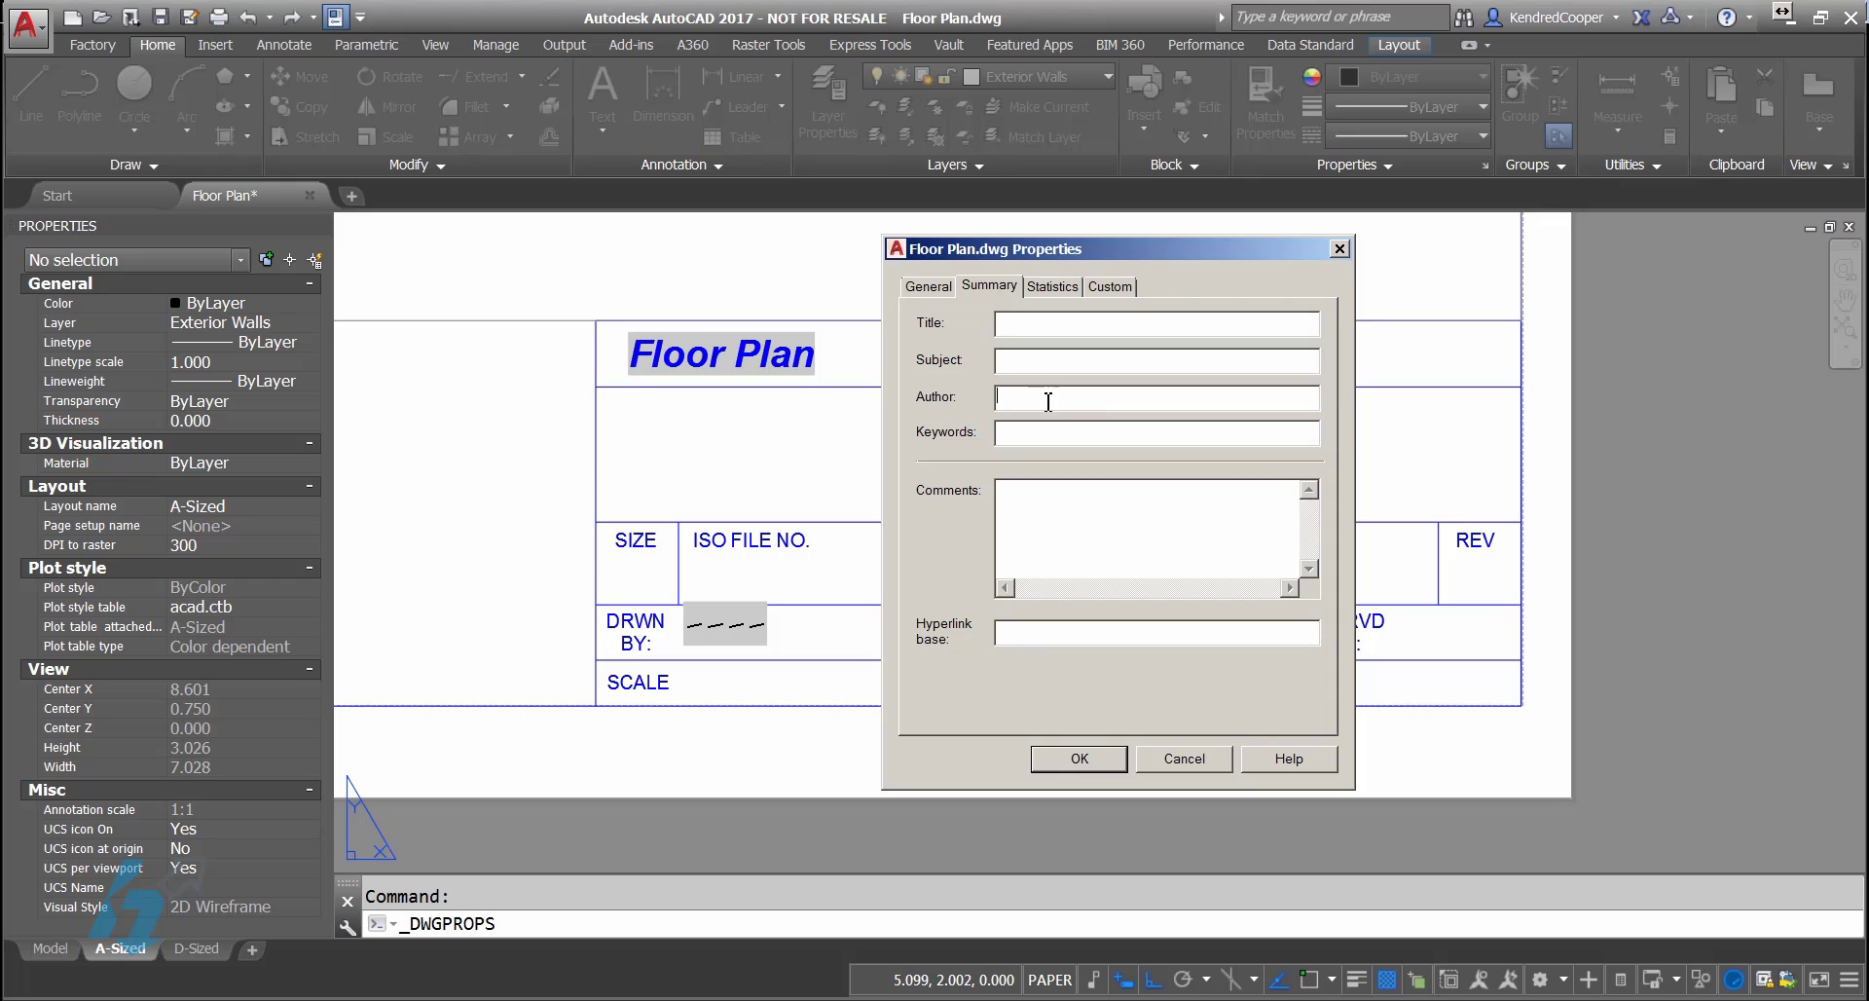
{"action": "left_click_drag", "start_coordinate": [1133, 253], "coordinate": [1331, 261]}
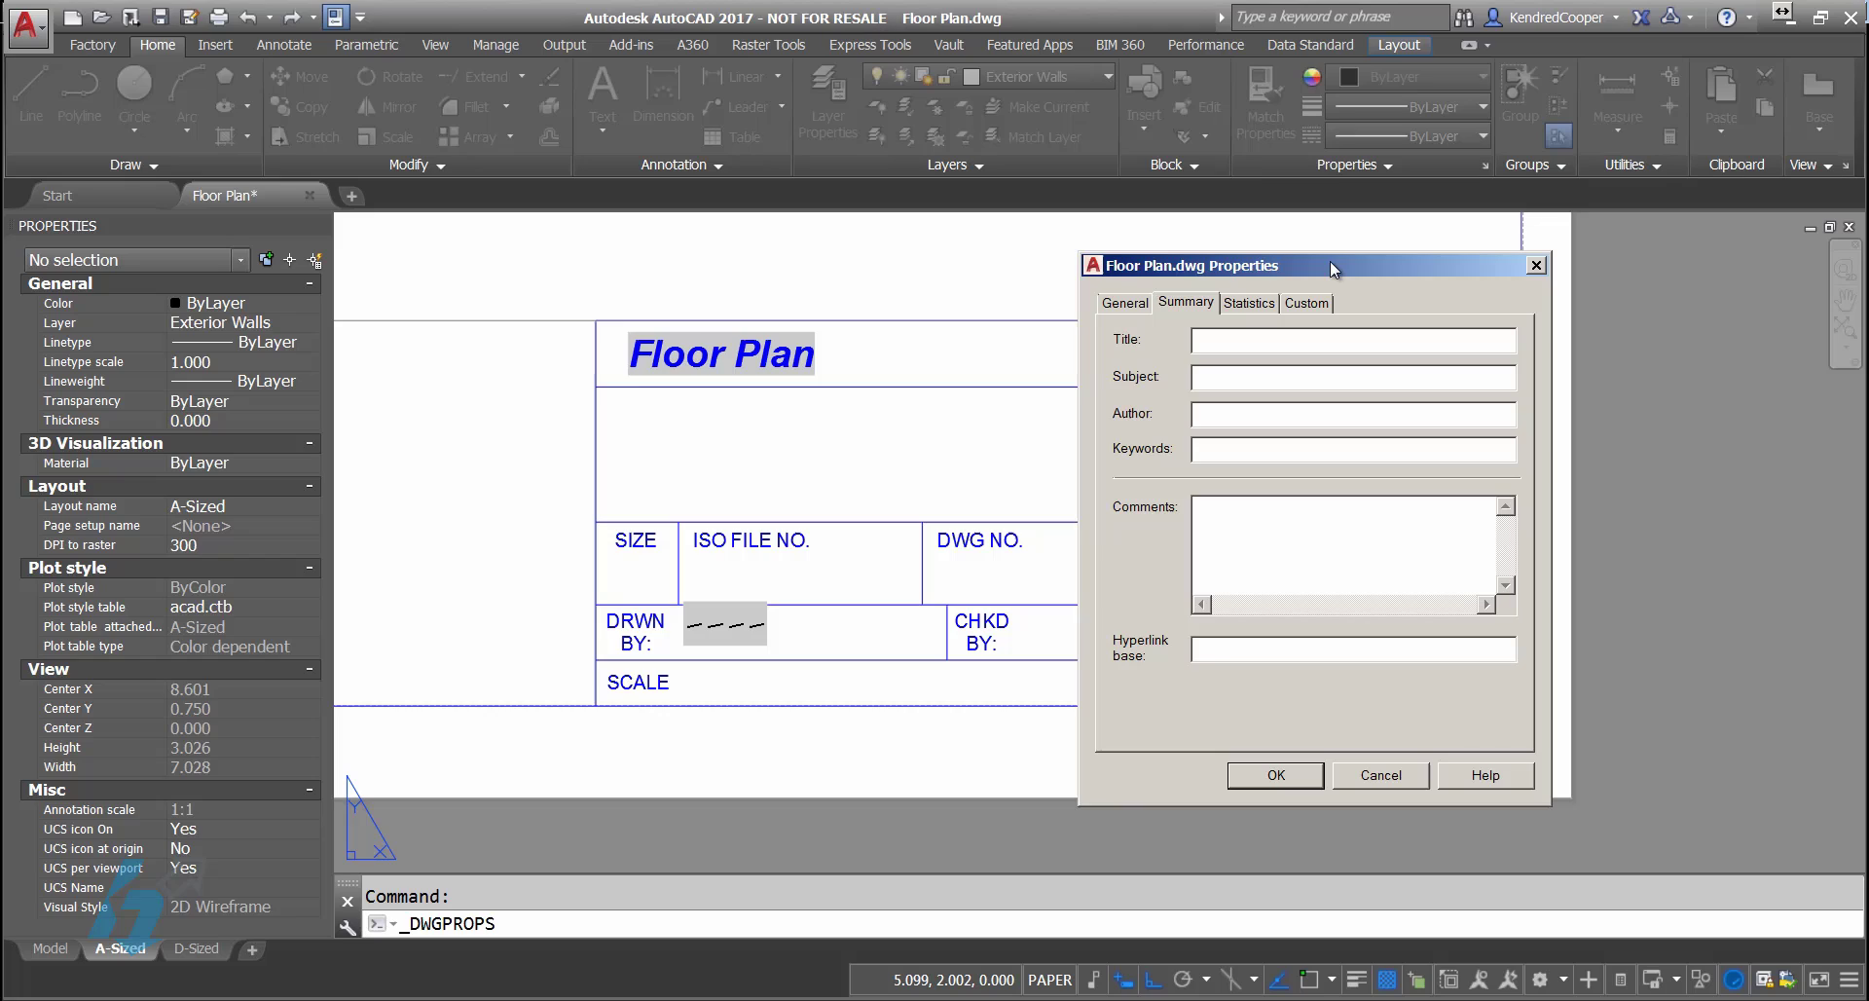
{"action": "type", "text": "kc"}
{"action": "key", "text": "BackSpace"}
{"action": "key", "text": "BackSpace"}
{"action": "type", "text": "KCooper"}
Step: Apply the properties and REGEN the layout so DRWN BY shows the author's name
{"action": "left_click", "coordinate": [1269, 776]}
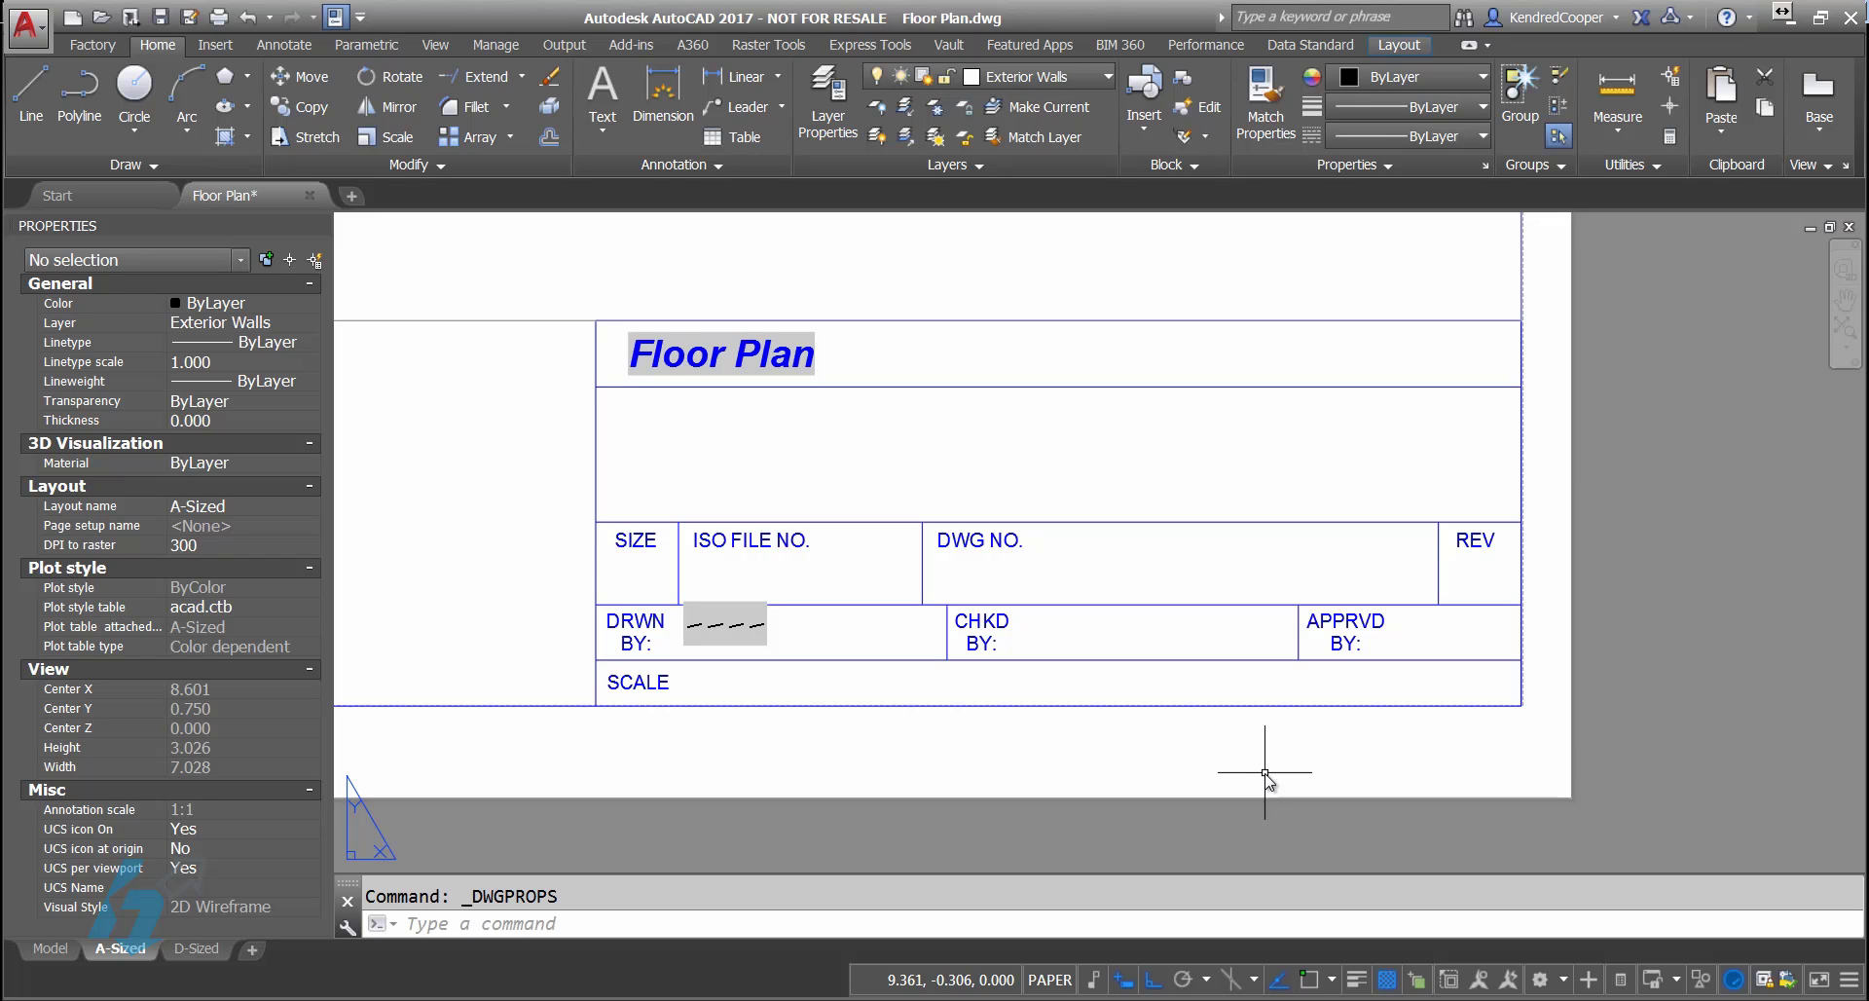
{"action": "type", "text": "regen"}
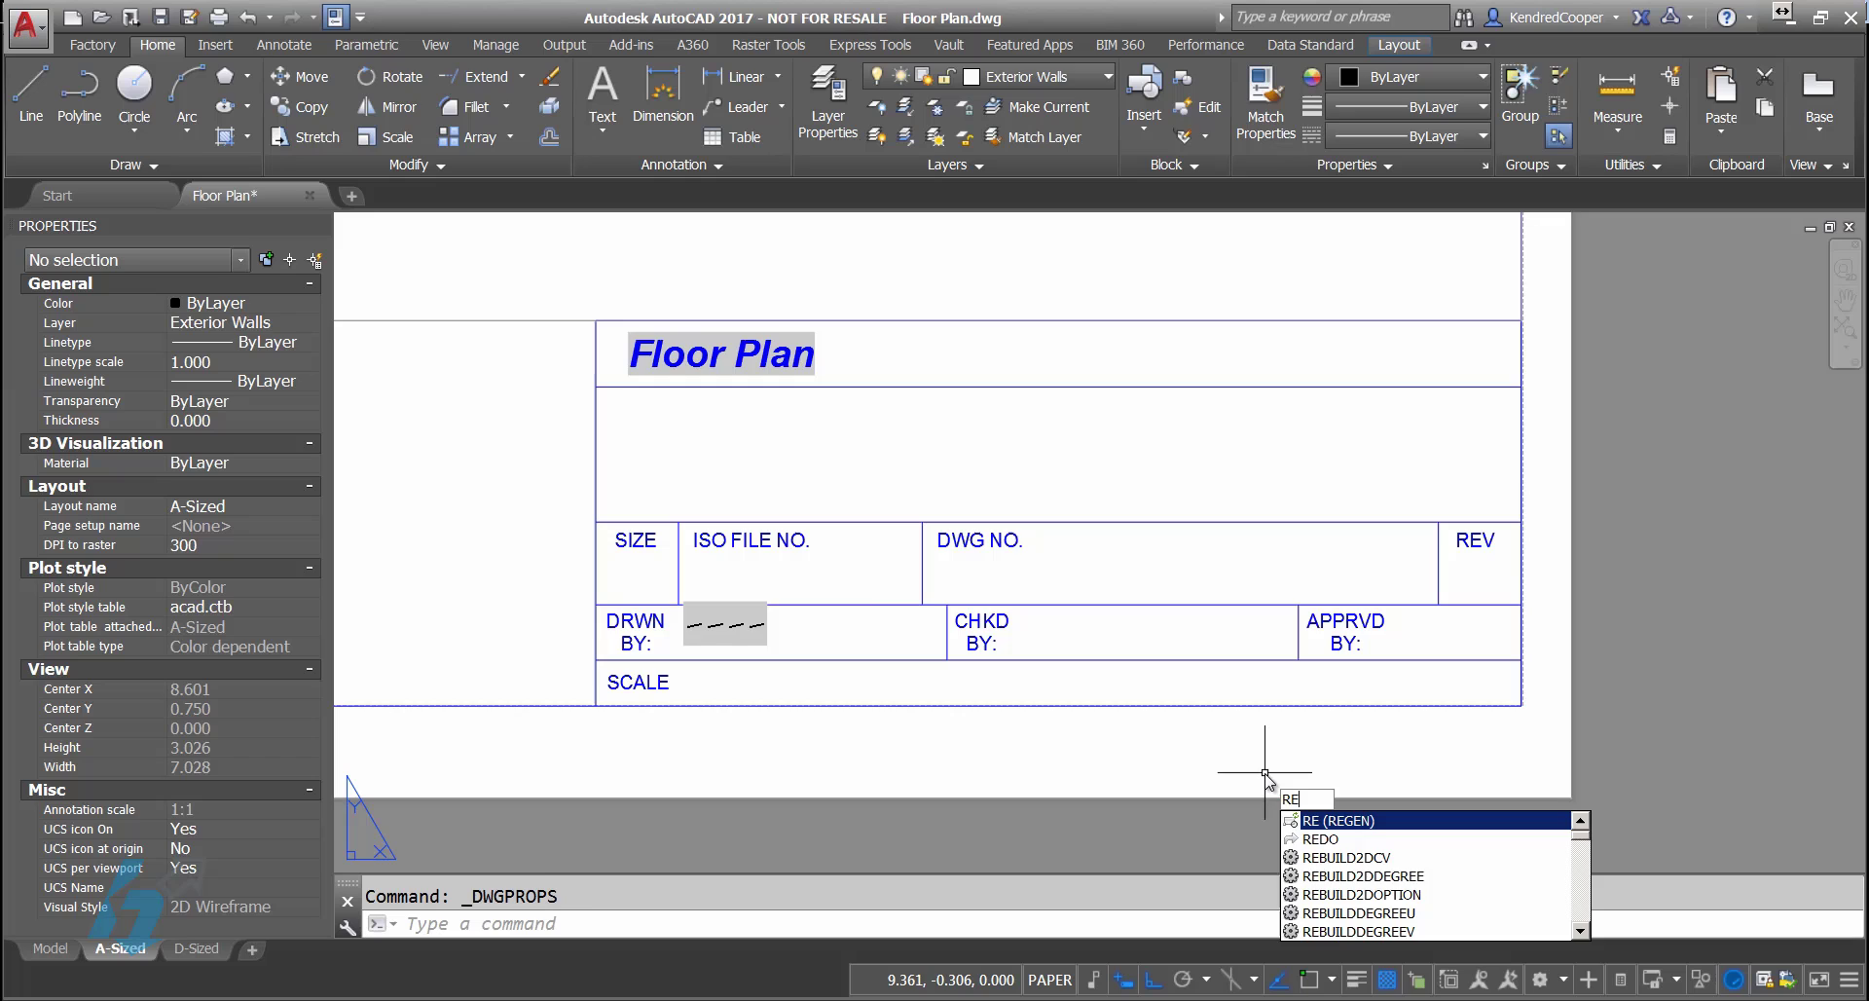
{"action": "key", "text": "Return"}
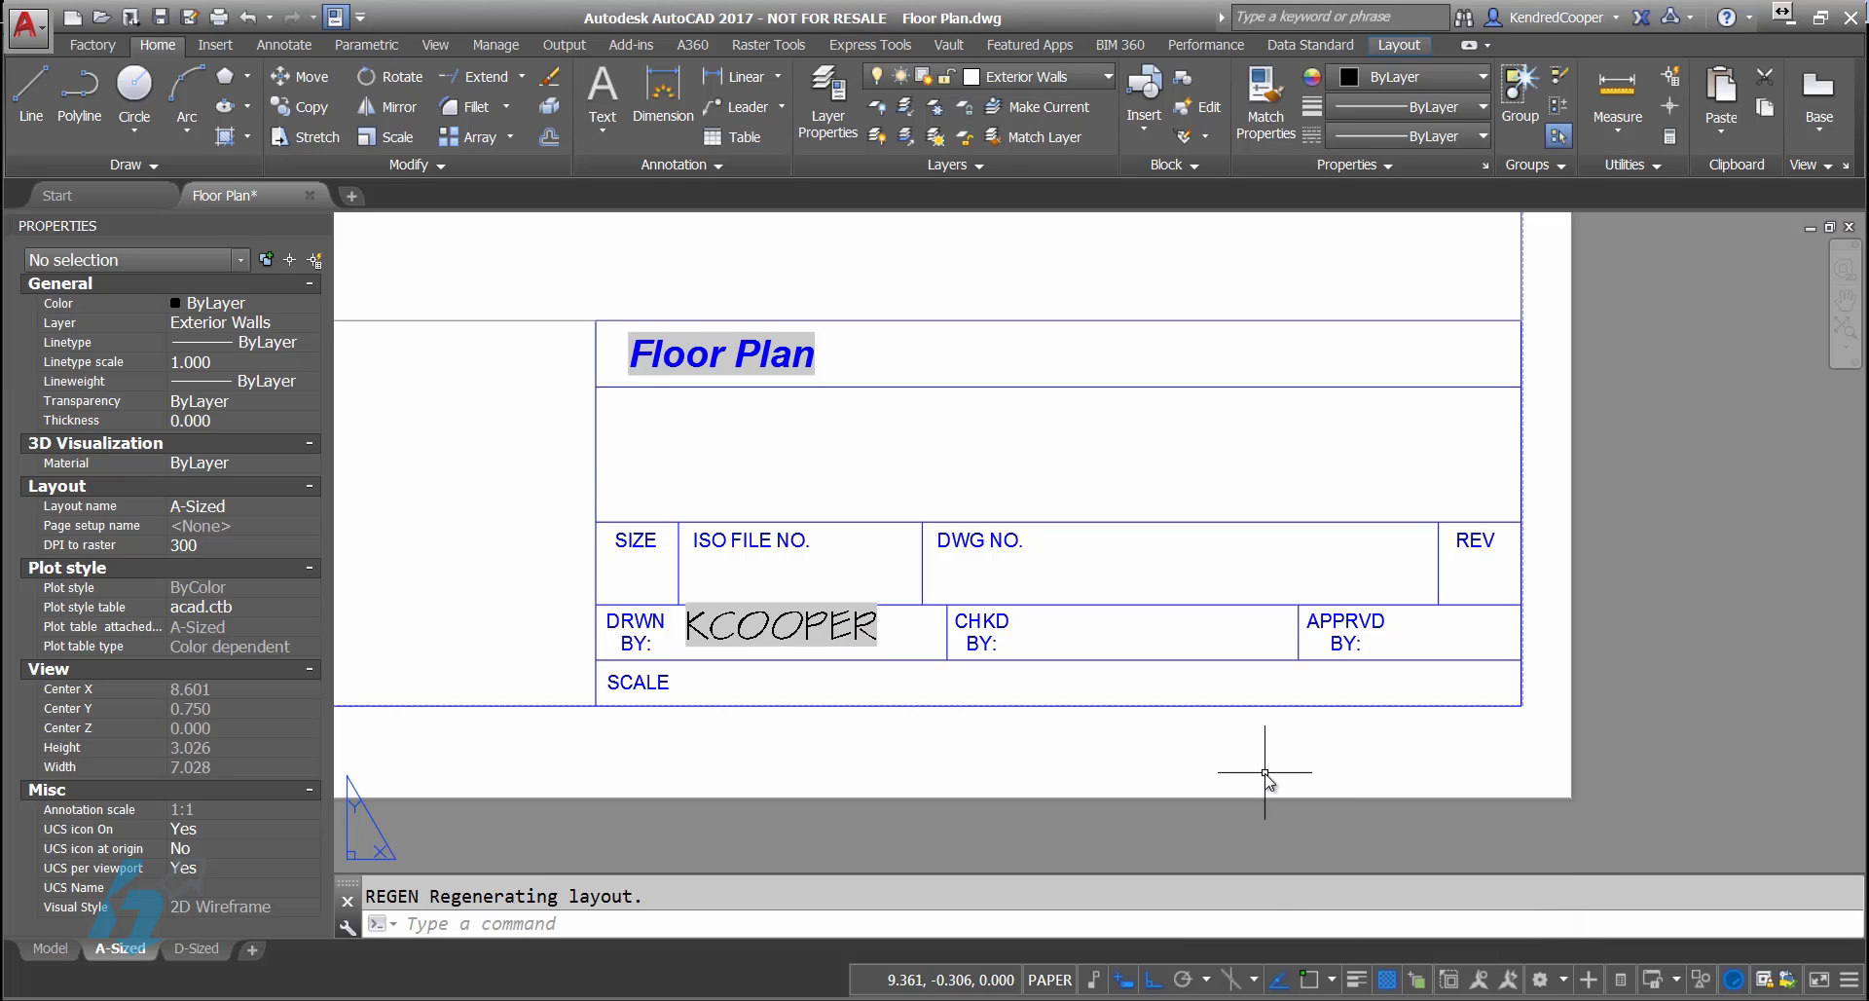
{"action": "left_click", "coordinate": [1264, 686]}
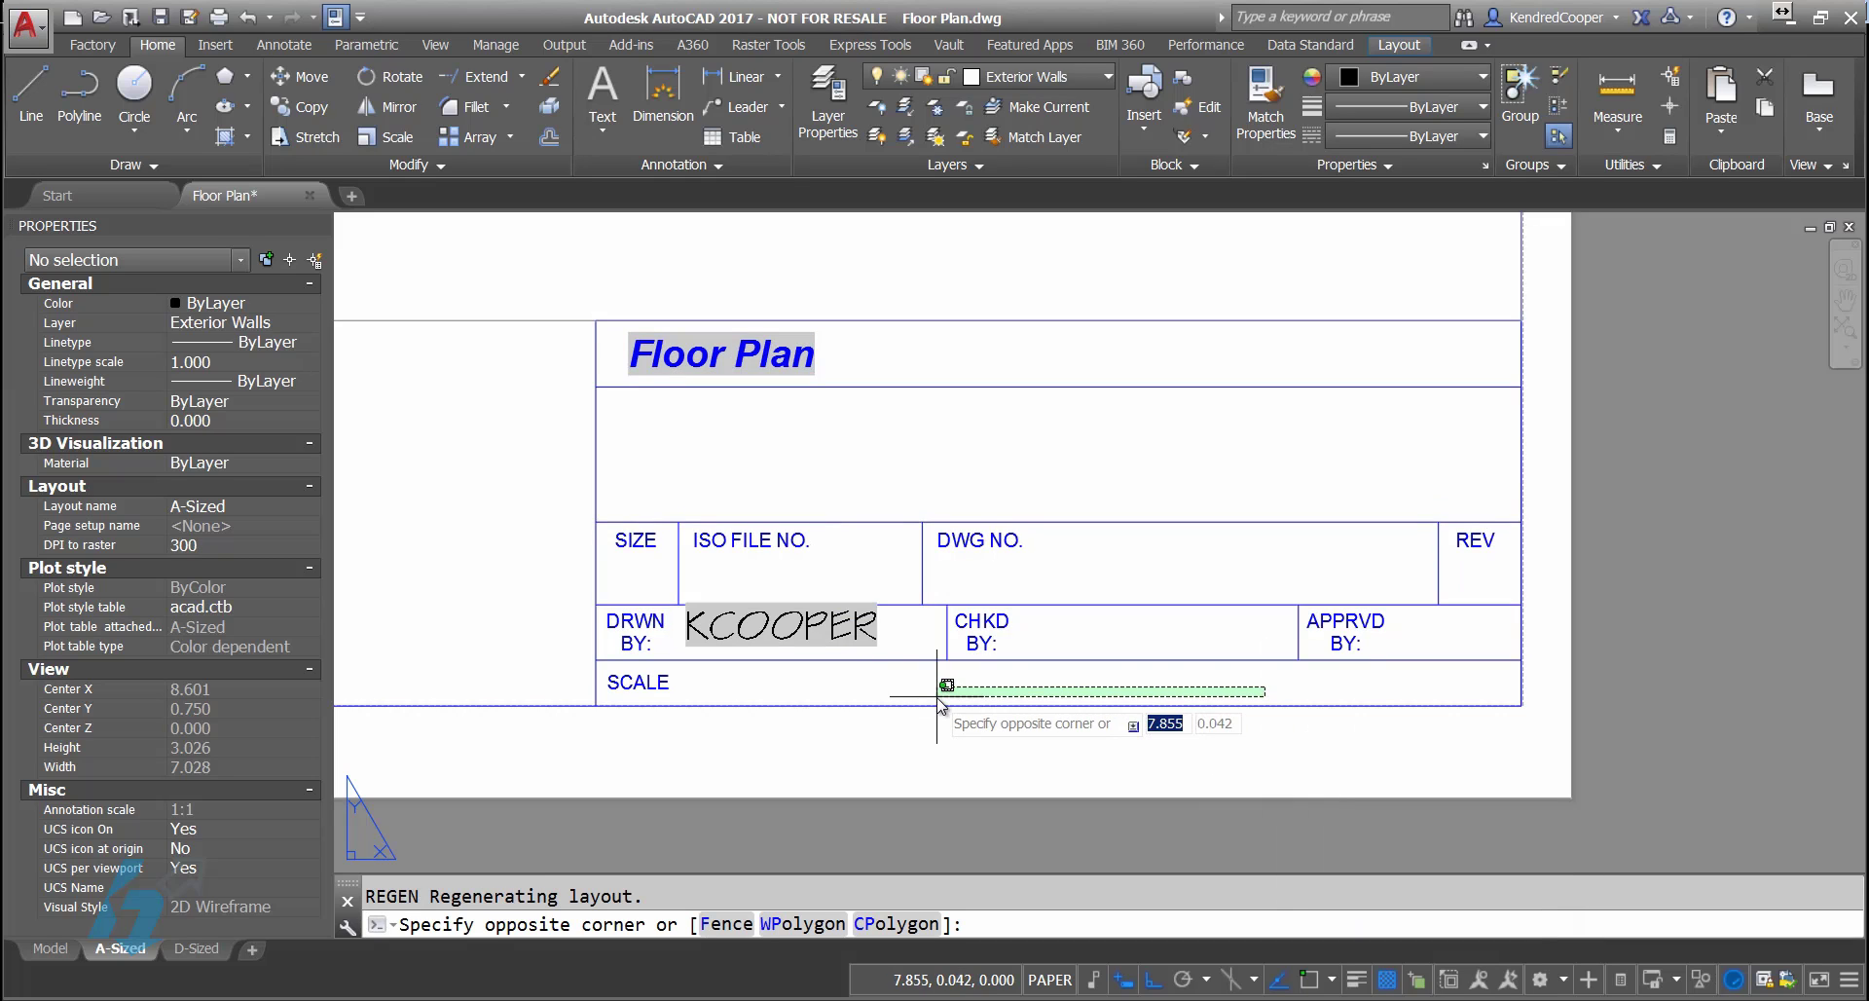
{"action": "left_click", "coordinate": [899, 687]}
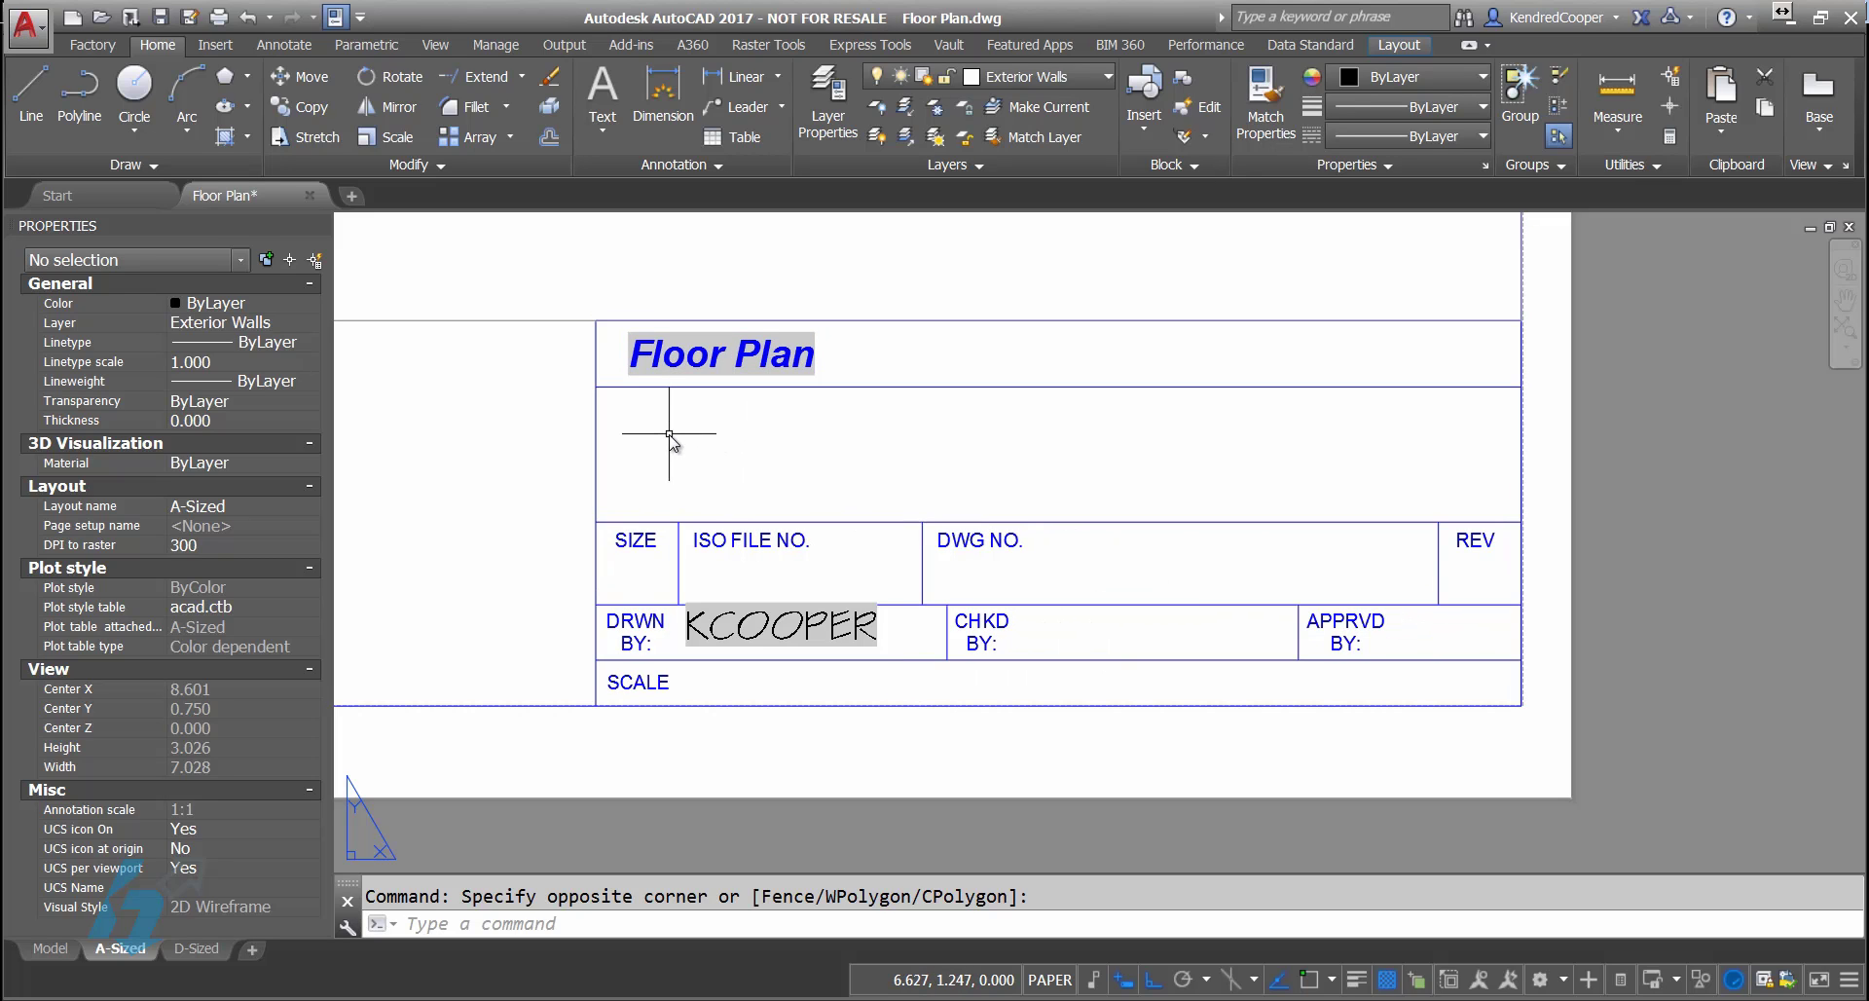
Step: Check the Drawing Properties Custom tab, cancel without changes, and return to model space
{"action": "left_click", "coordinate": [26, 26]}
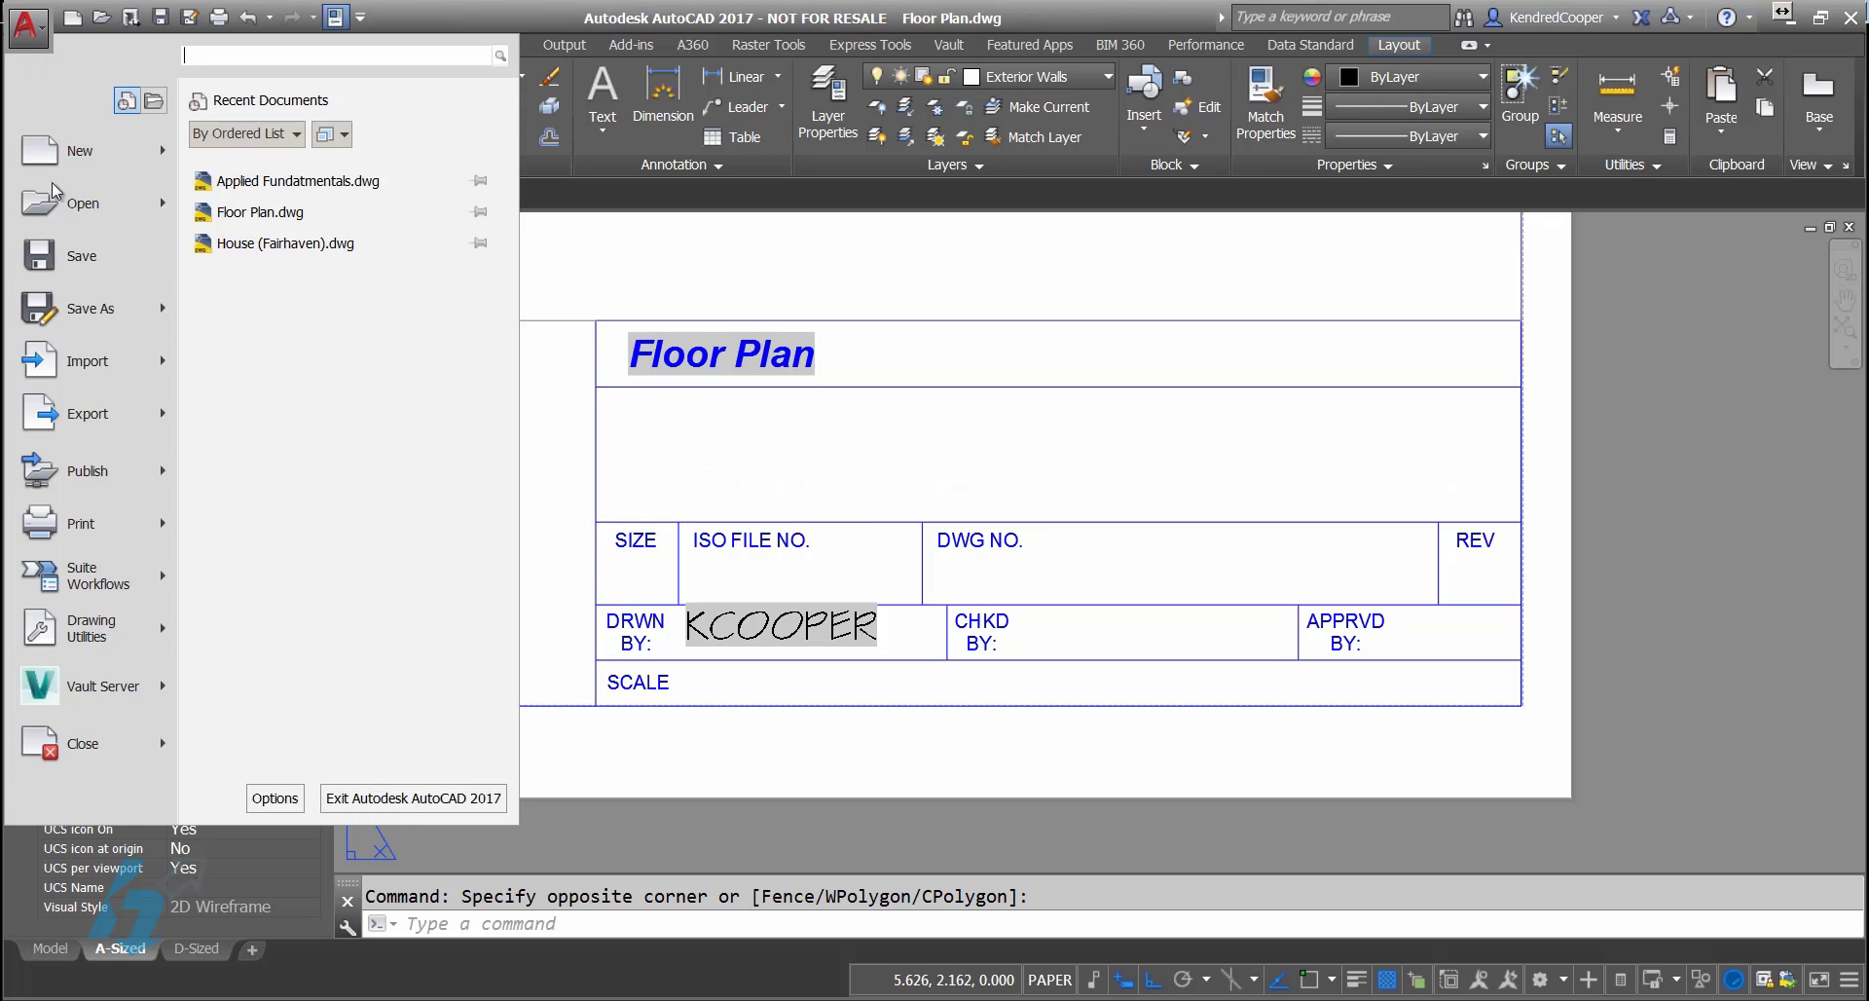
{"action": "mouse_move", "coordinate": [158, 625]}
{"action": "left_click", "coordinate": [393, 183]}
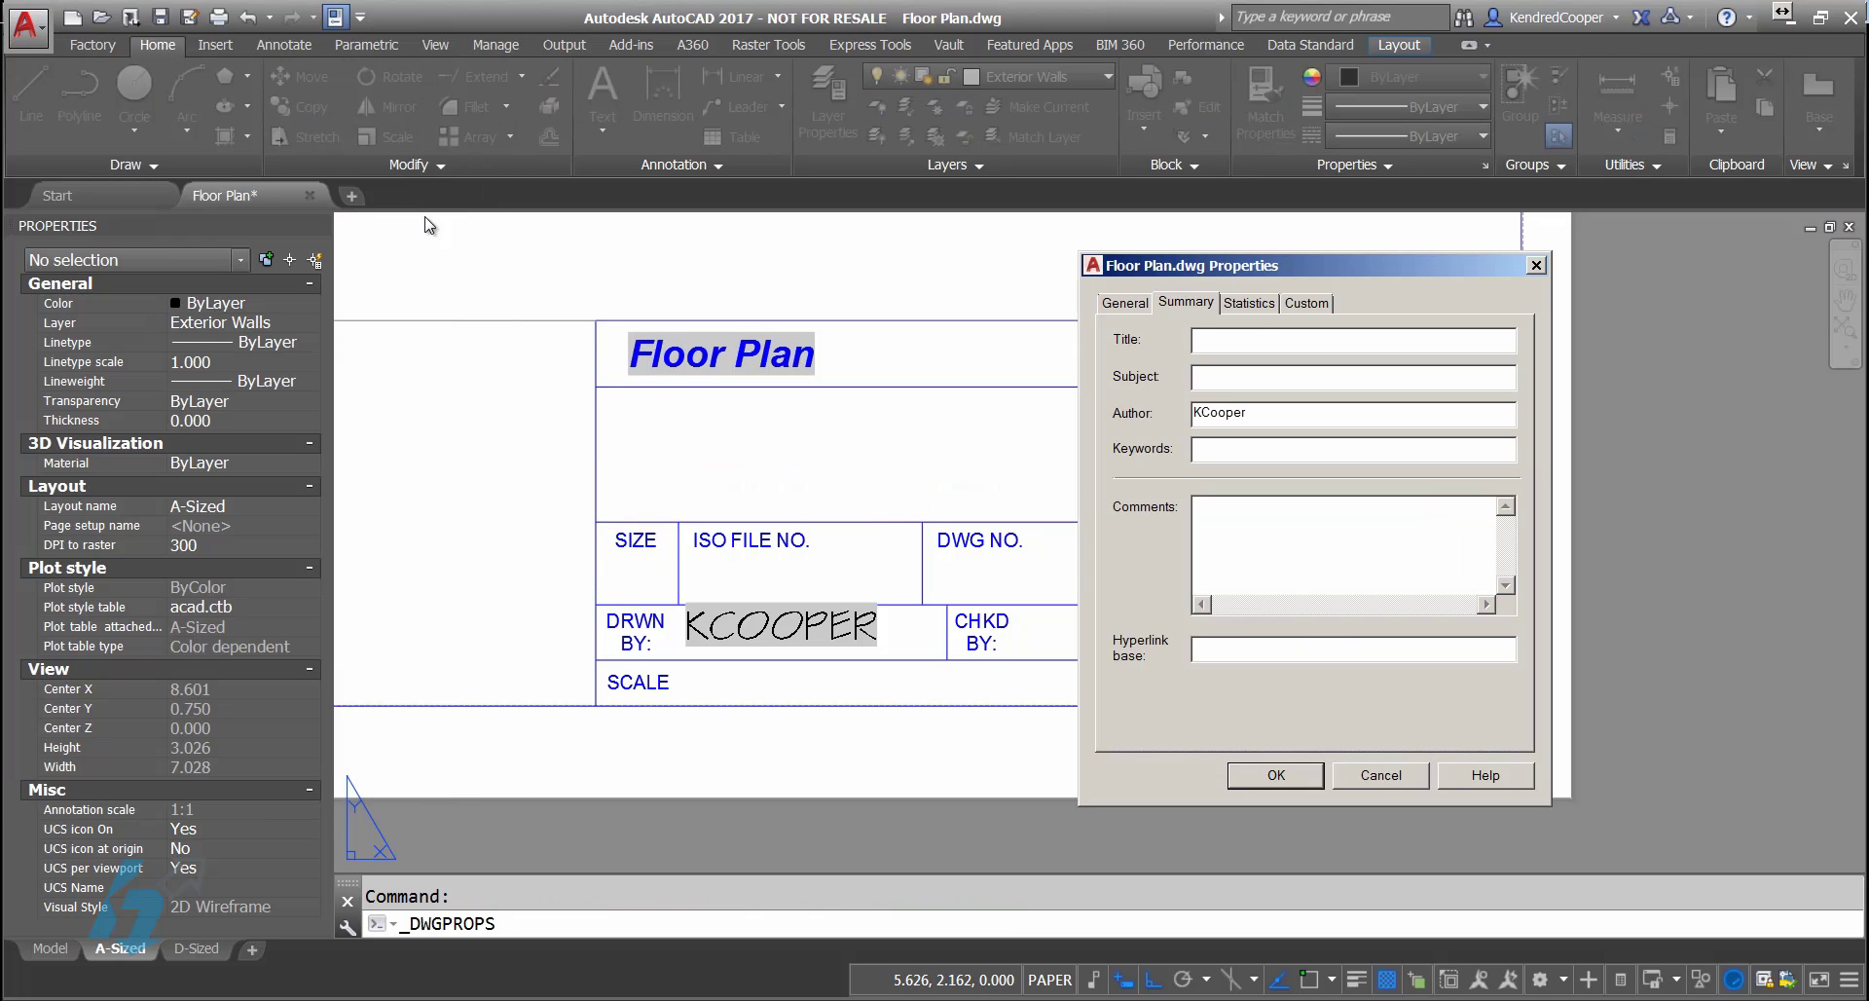
{"action": "left_click", "coordinate": [1307, 306]}
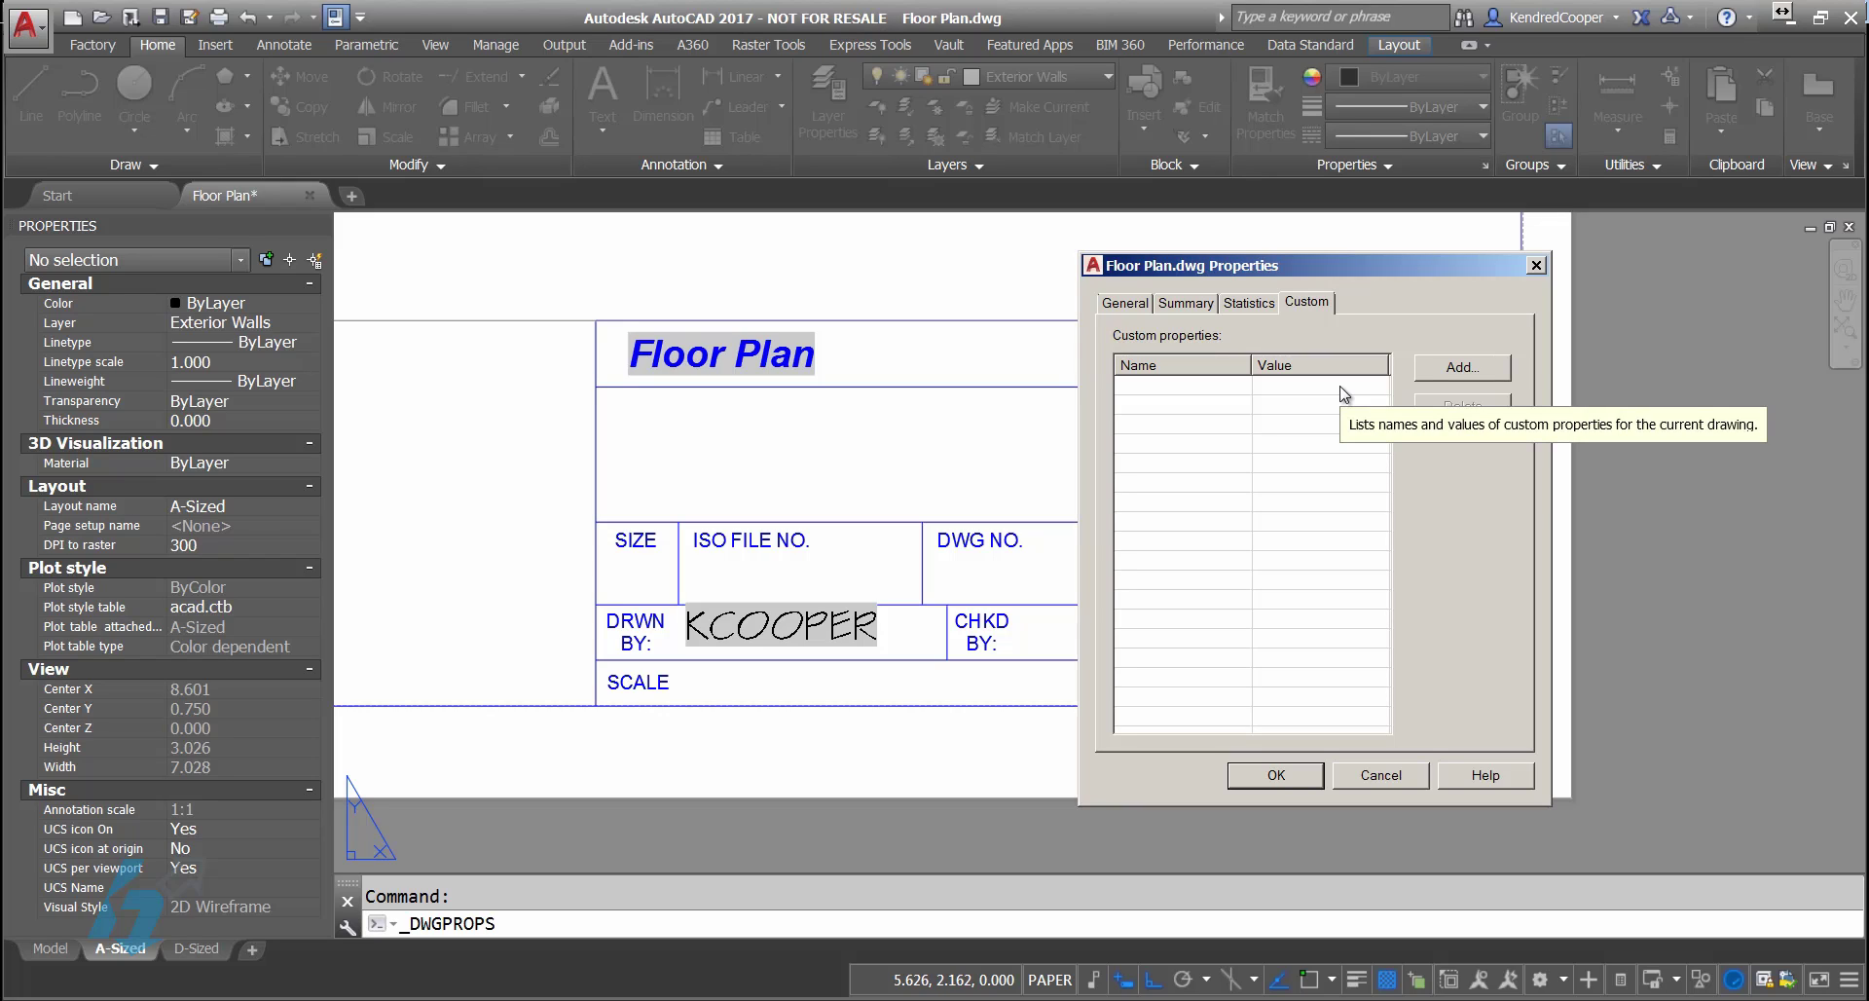
{"action": "left_click", "coordinate": [1388, 780]}
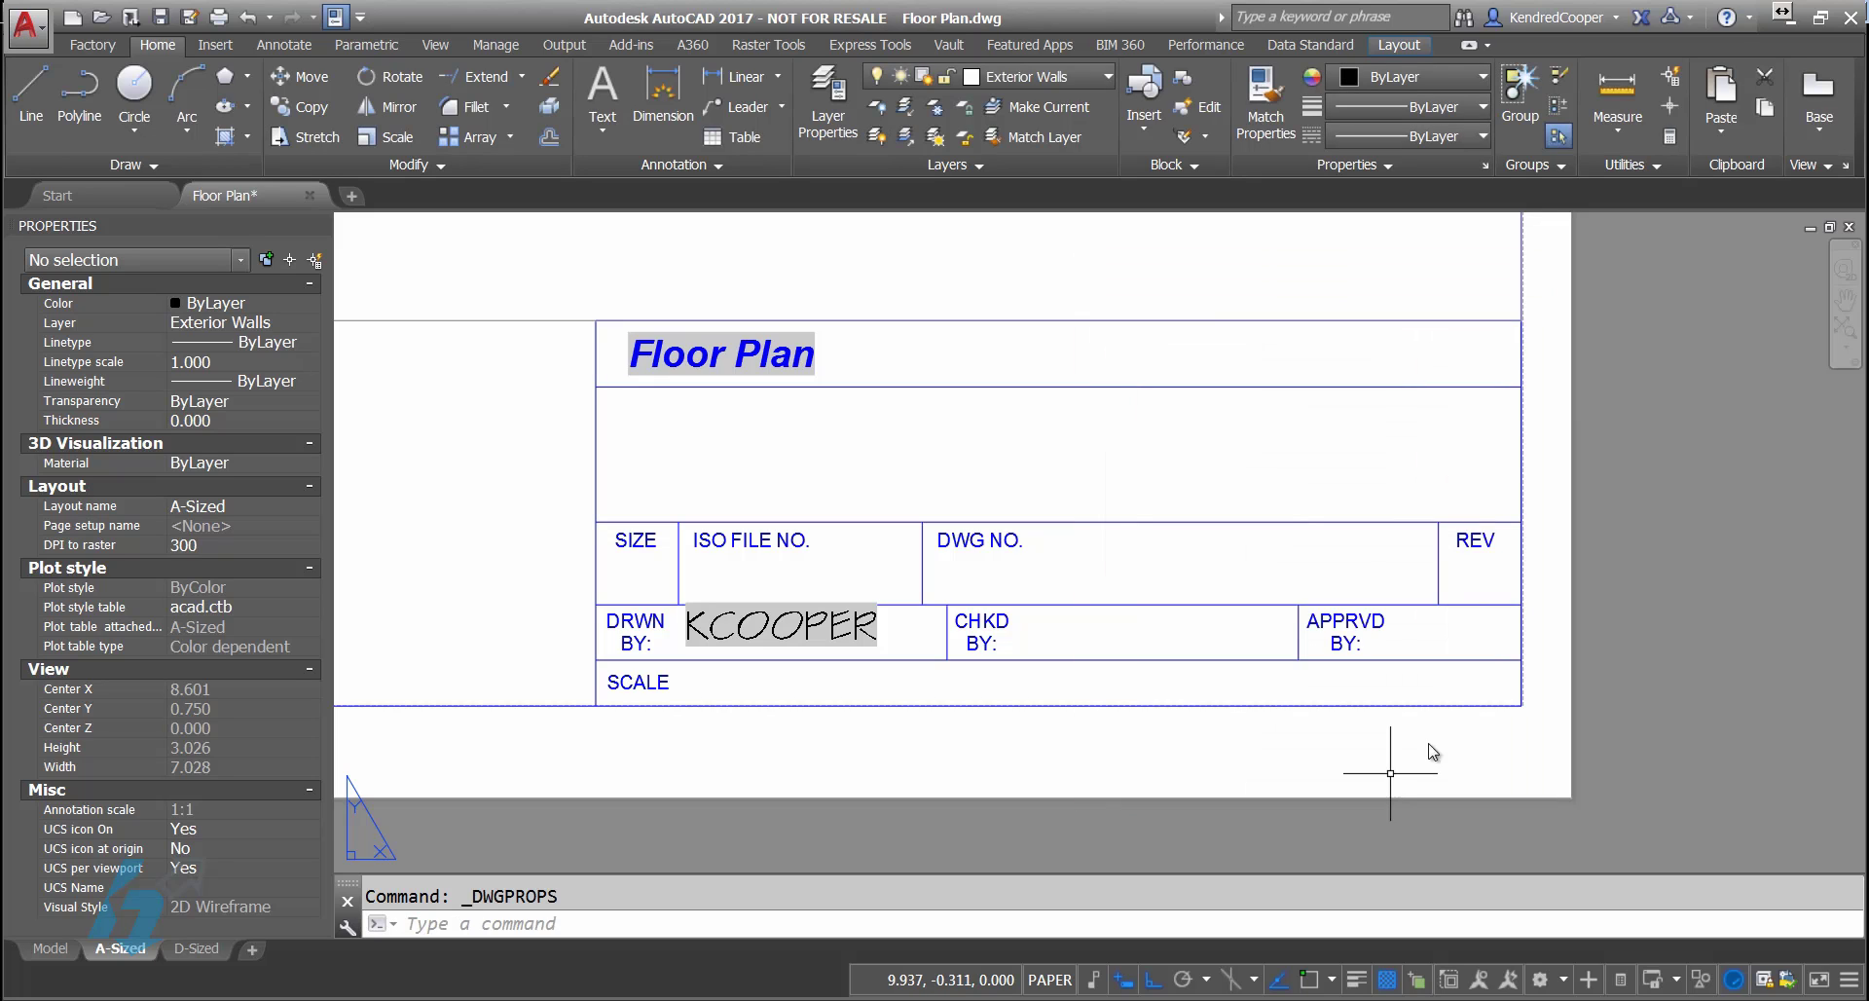
{"action": "left_click", "coordinate": [50, 948]}
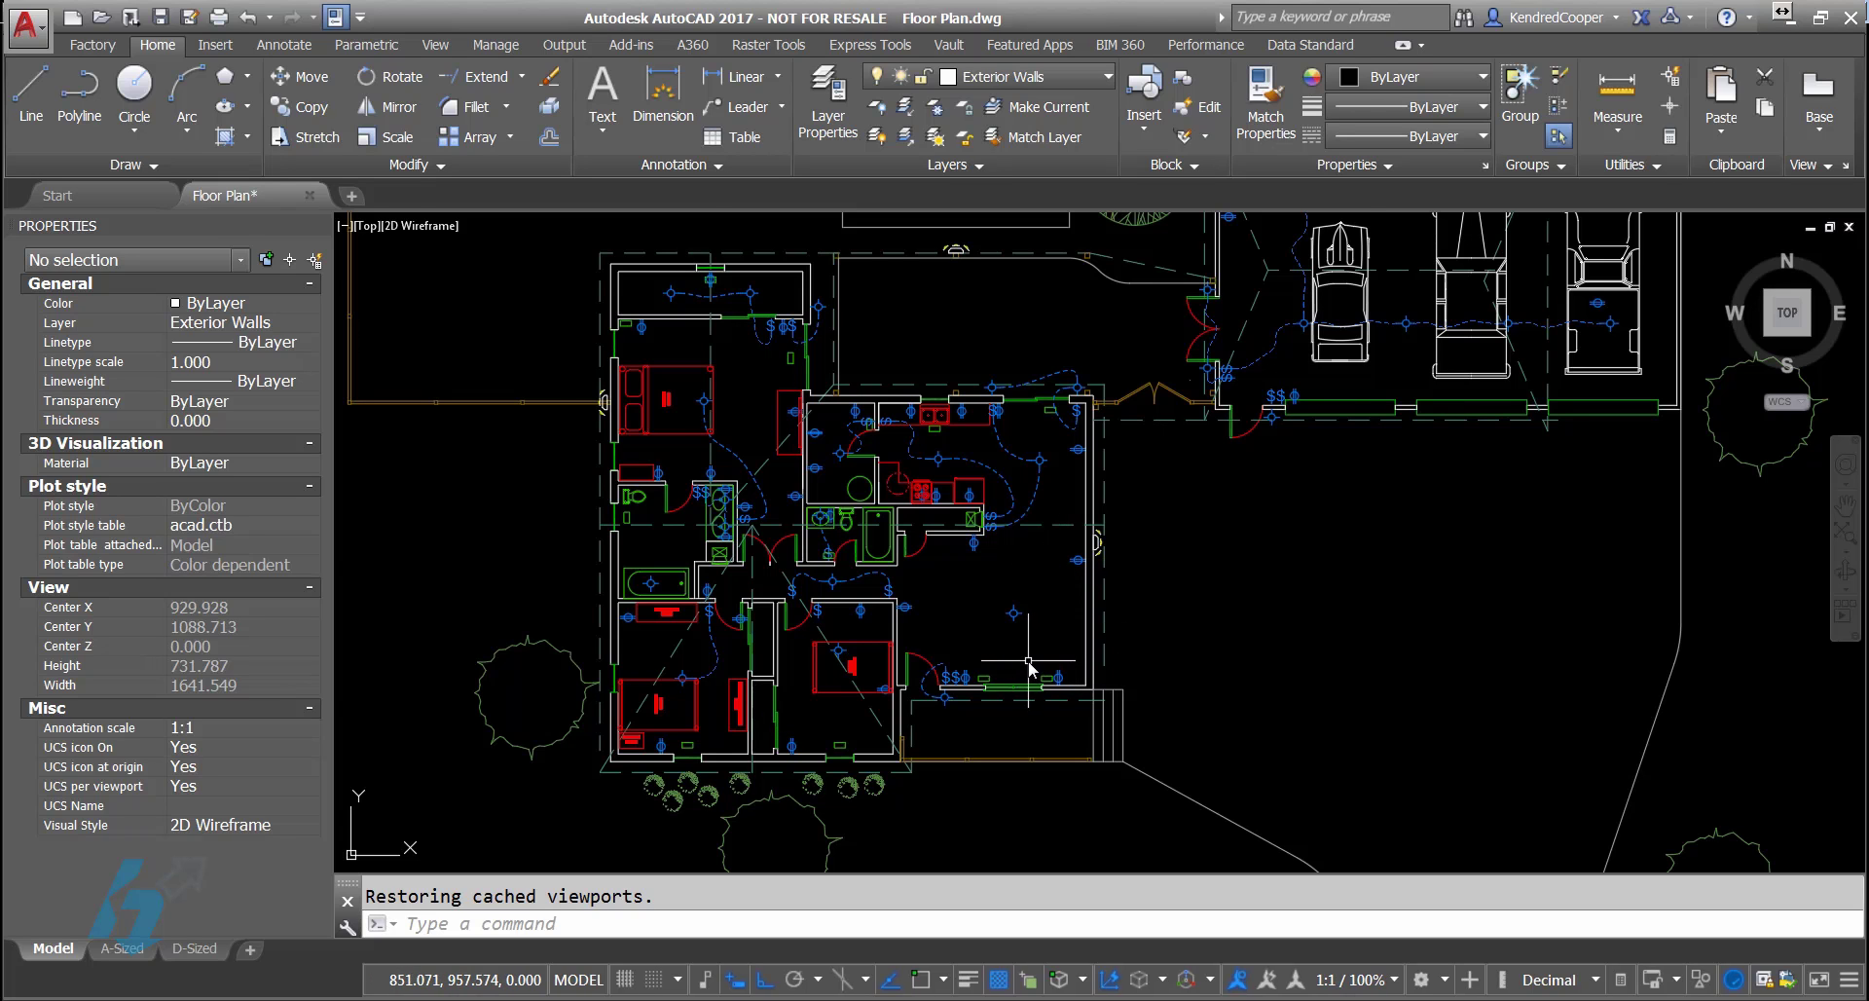
Step: Zoom and pan the floor plan until the queen-bed bedroom fills the view
{"action": "scroll", "coordinate": [1028, 670], "scroll_direction": "up", "scroll_amount": 5}
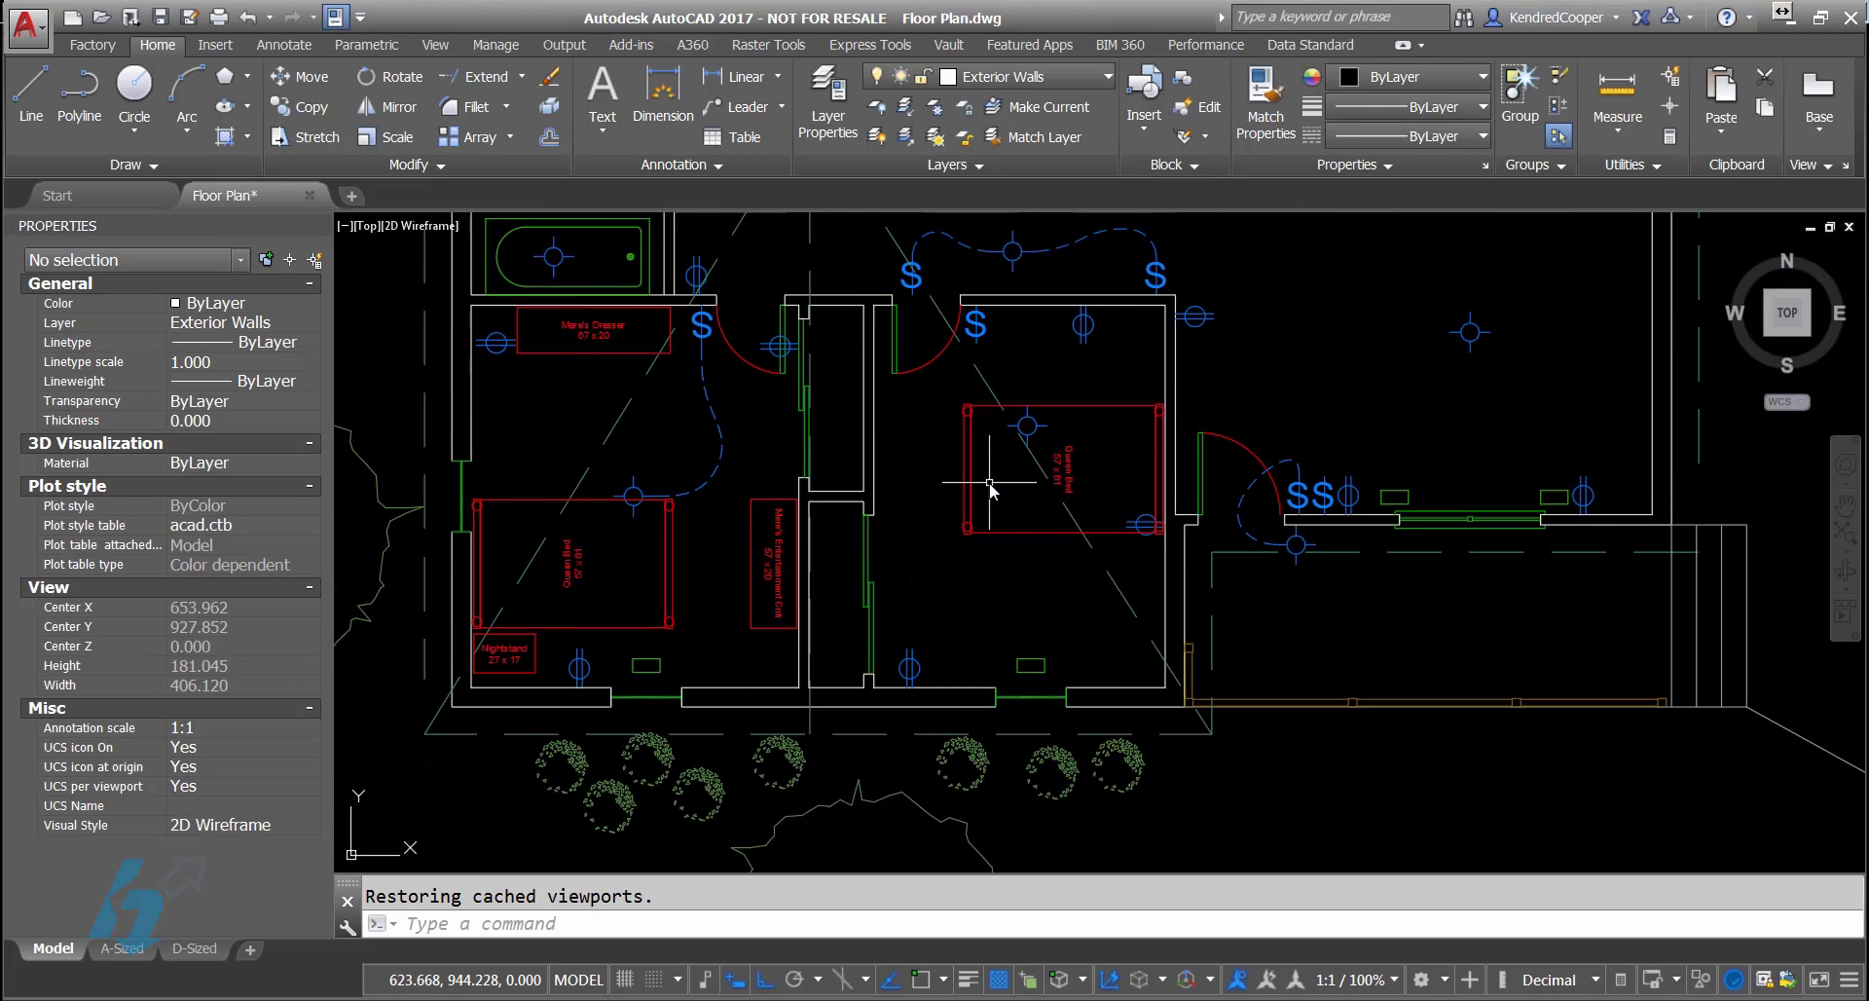
{"action": "middle_click_drag", "start_coordinate": [987, 488], "coordinate": [963, 533]}
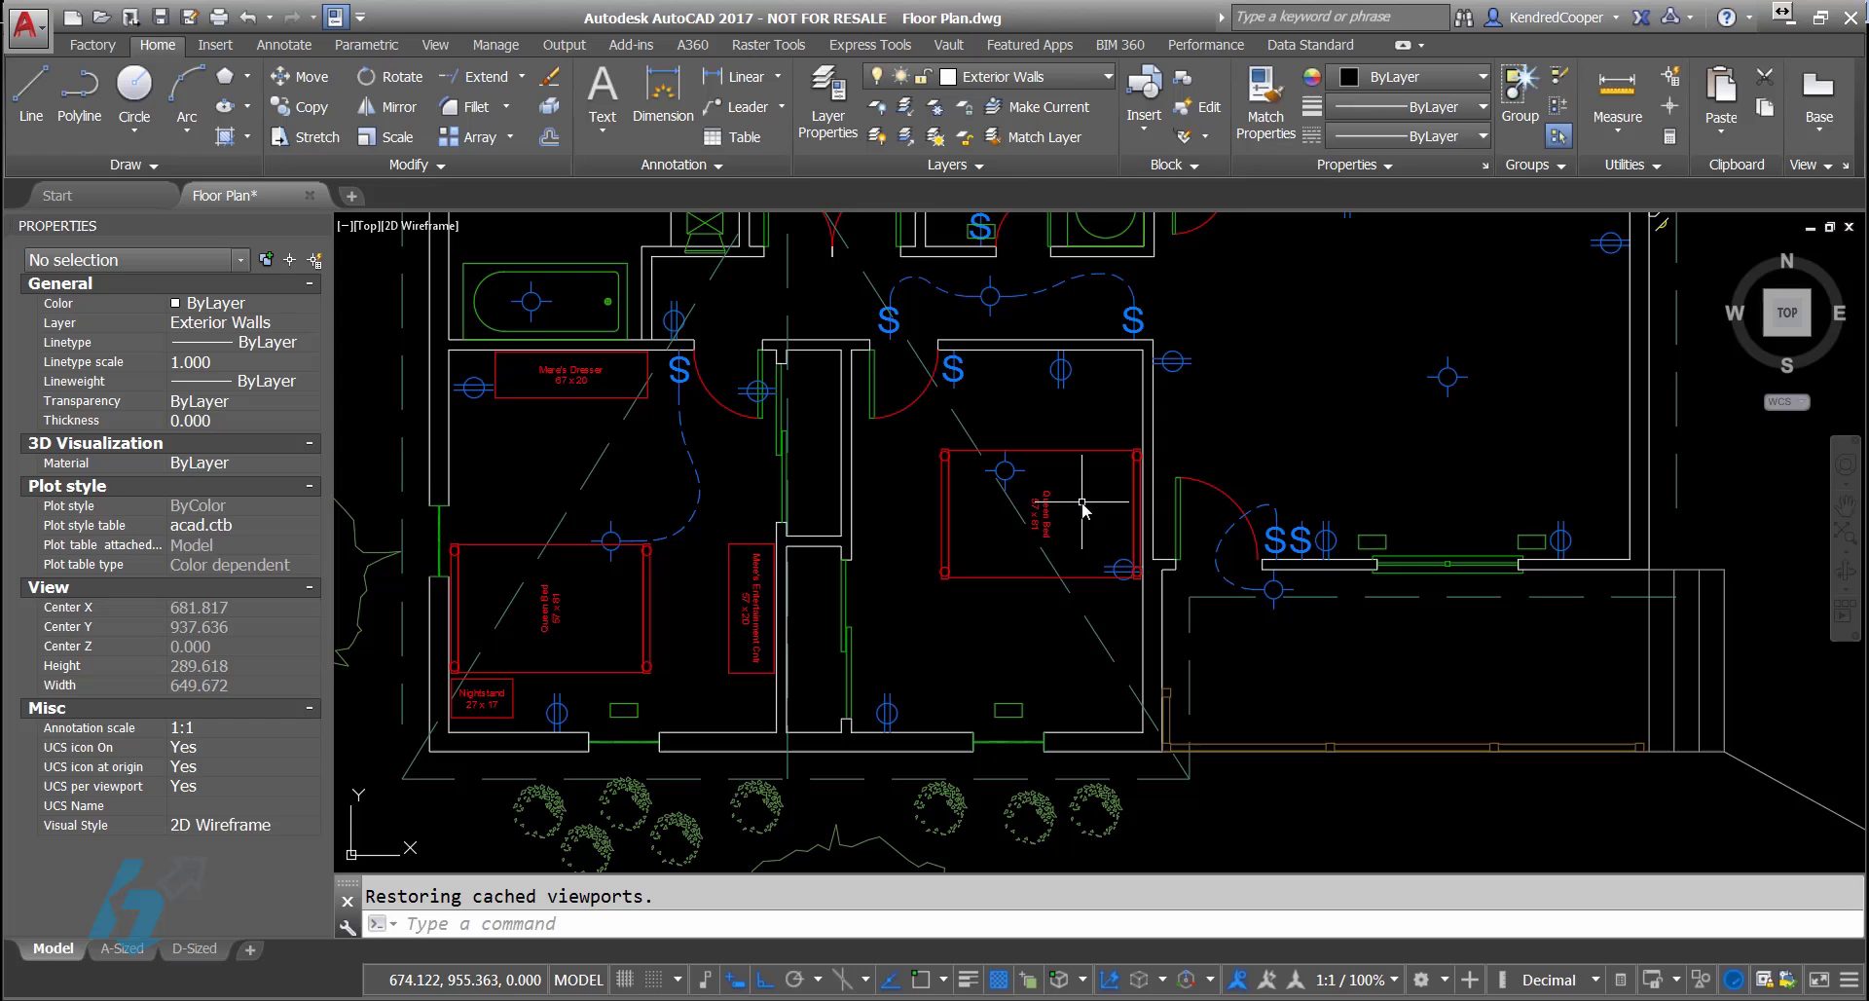
{"action": "scroll", "coordinate": [1093, 513], "scroll_direction": "down", "scroll_amount": 3}
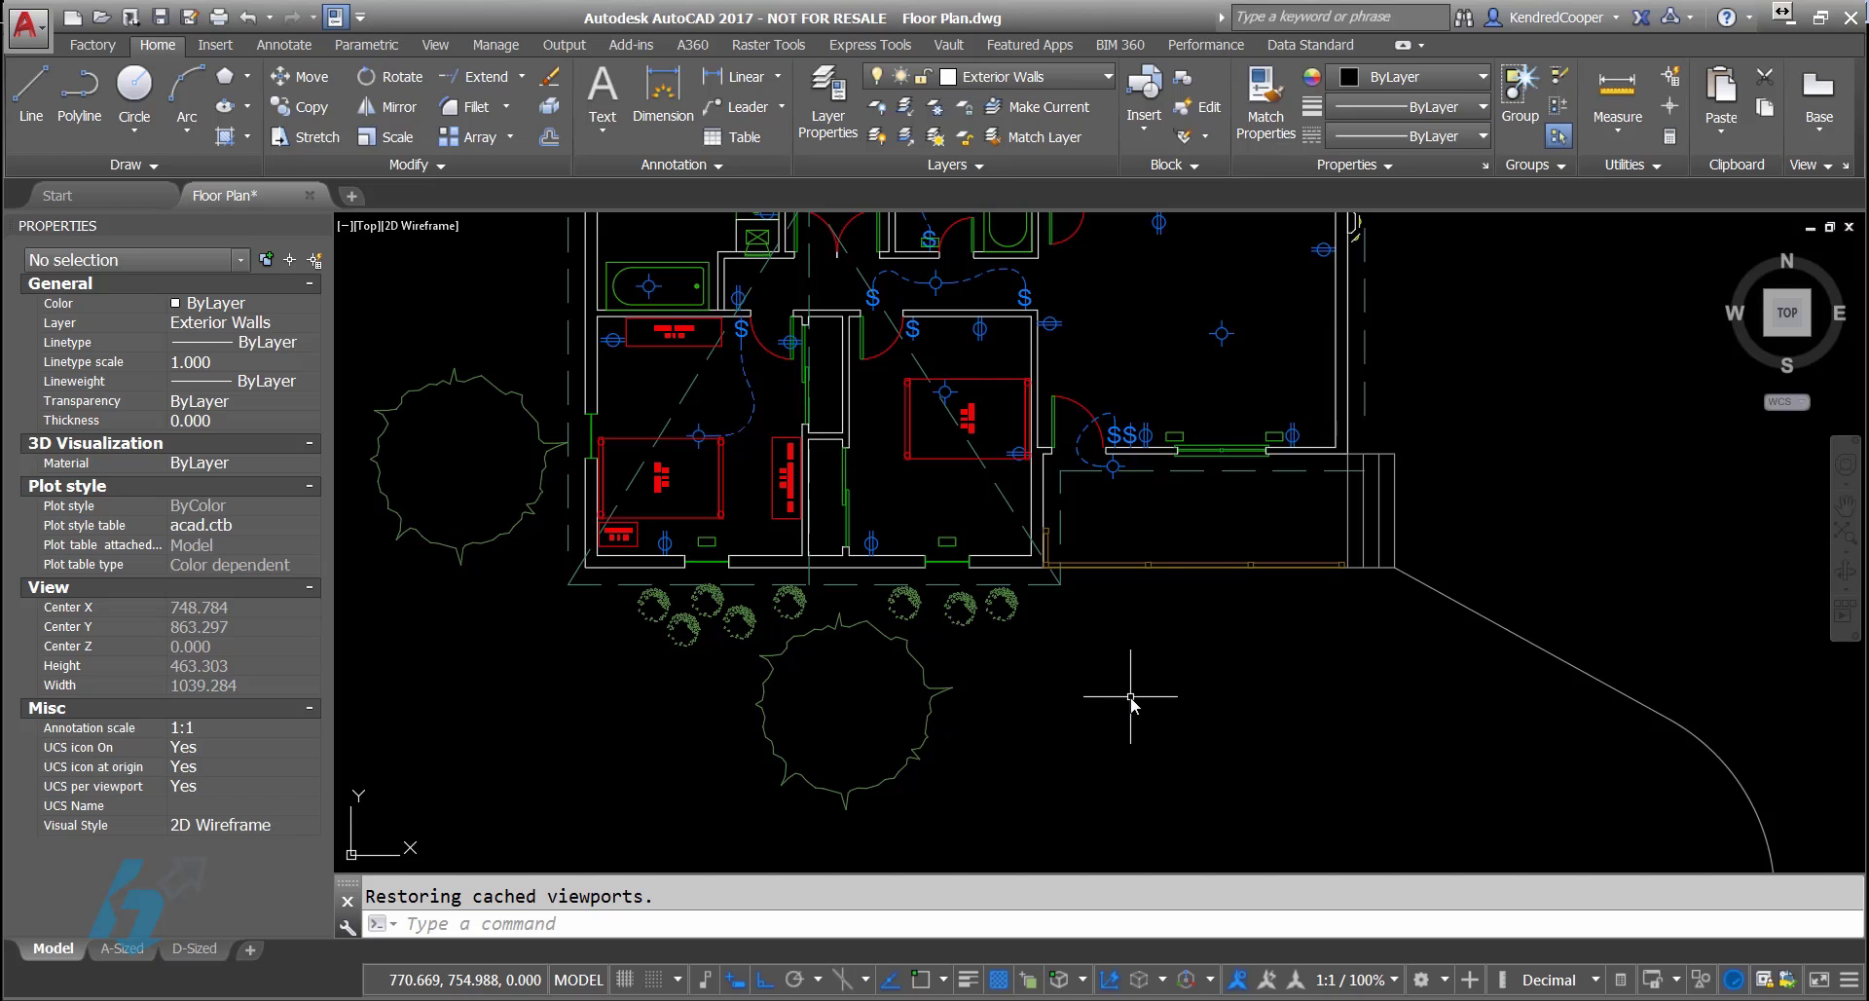
{"action": "scroll", "coordinate": [886, 419], "scroll_direction": "up", "scroll_amount": 4}
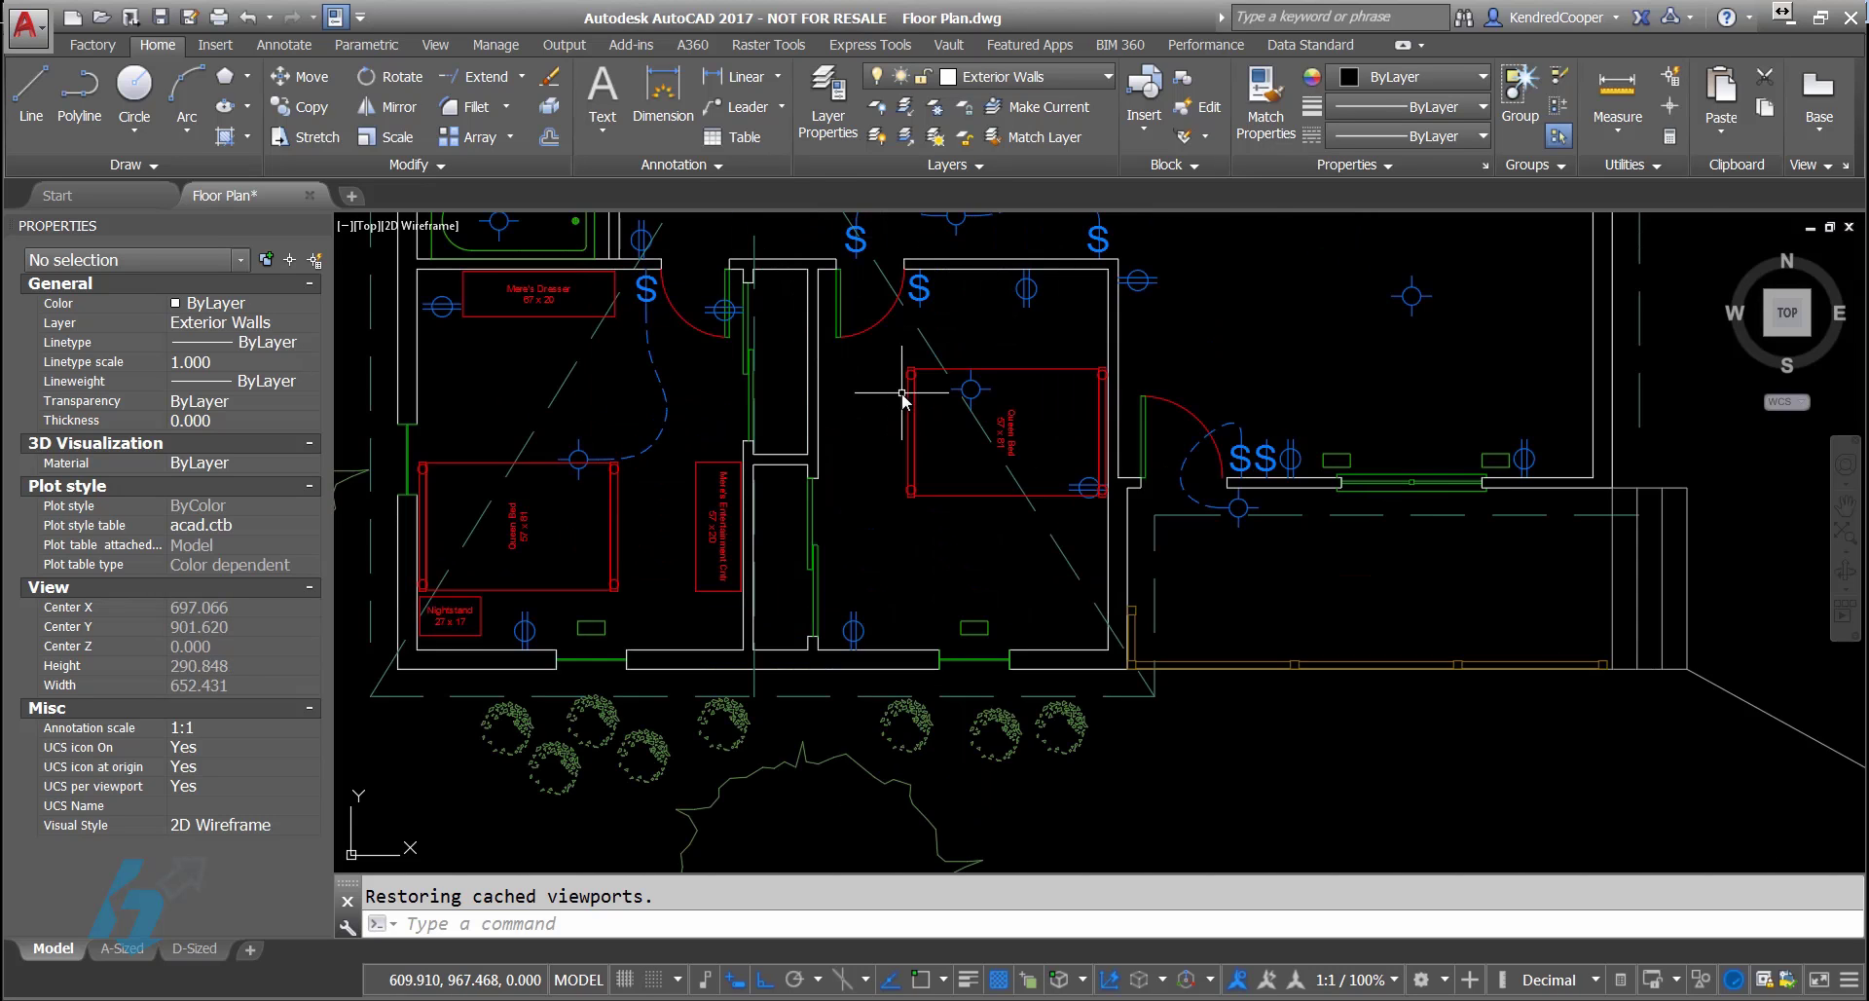
{"action": "middle_click_drag", "start_coordinate": [925, 399], "coordinate": [1008, 487]}
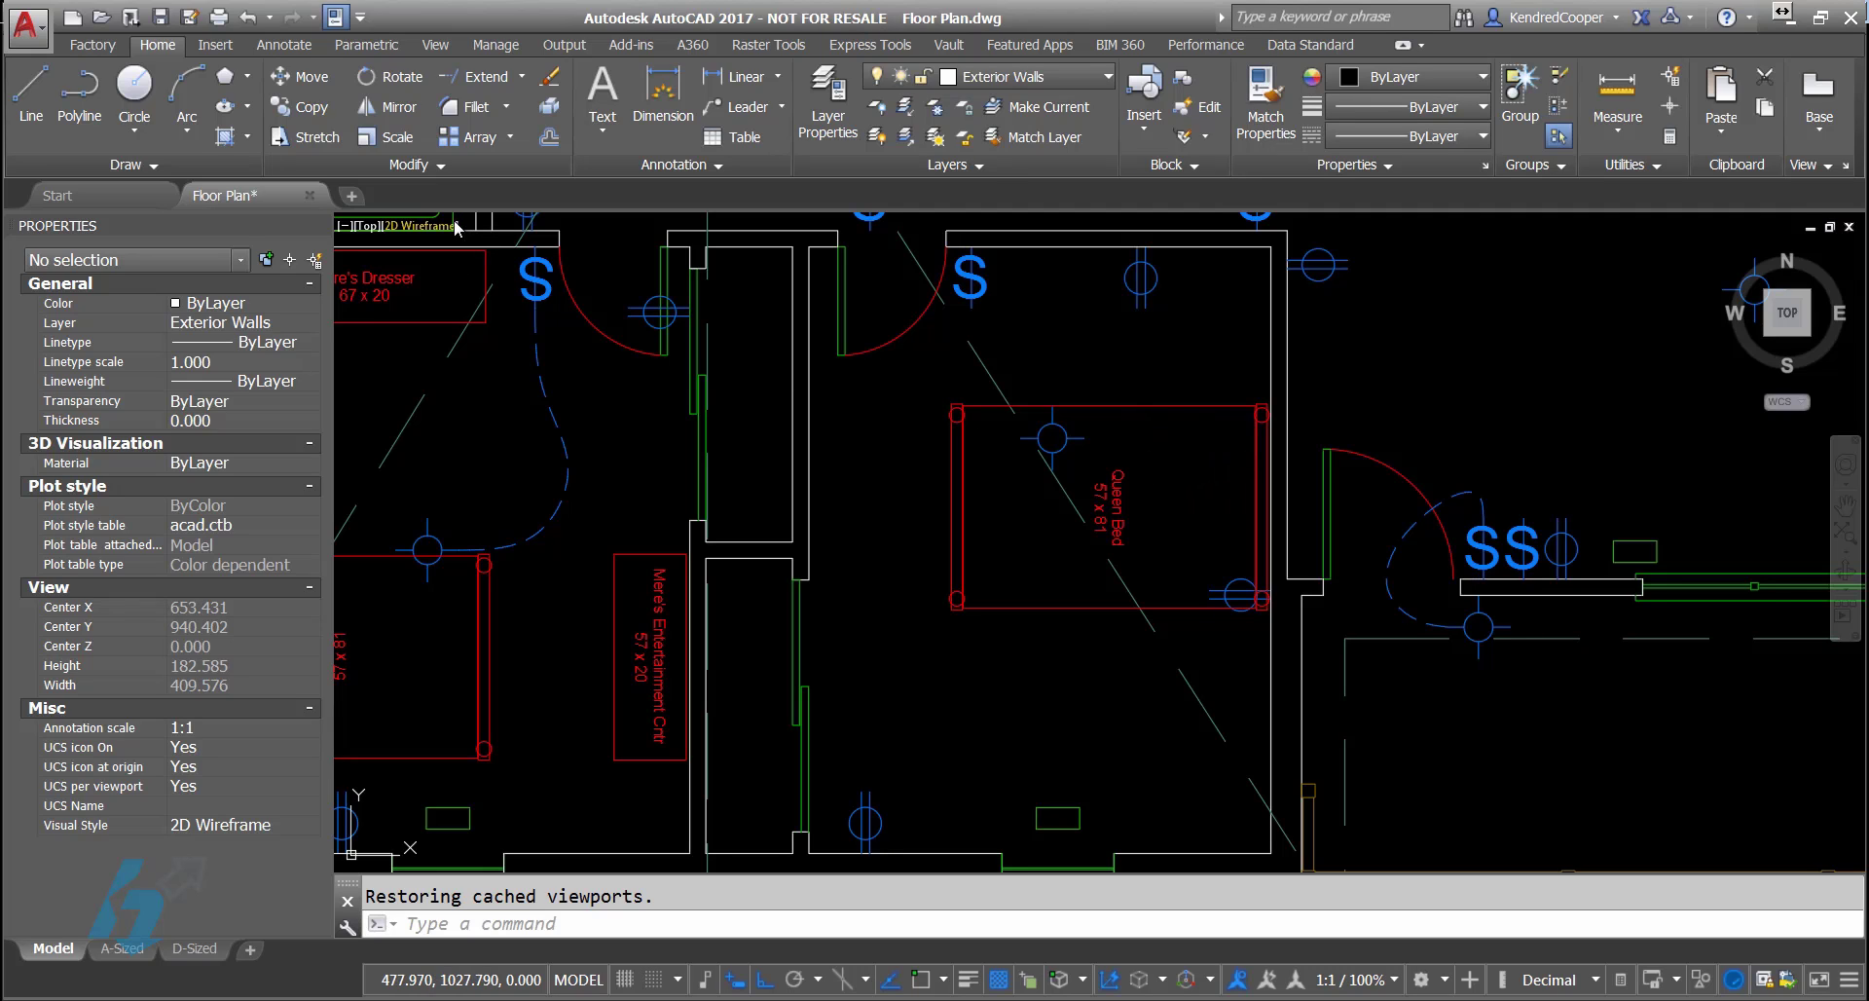
Step: Snap a closed polyline to the queen-bed bedroom's wall corners (area 21504, perimeter 592)
{"action": "left_click", "coordinate": [125, 167]}
{"action": "left_click", "coordinate": [80, 98]}
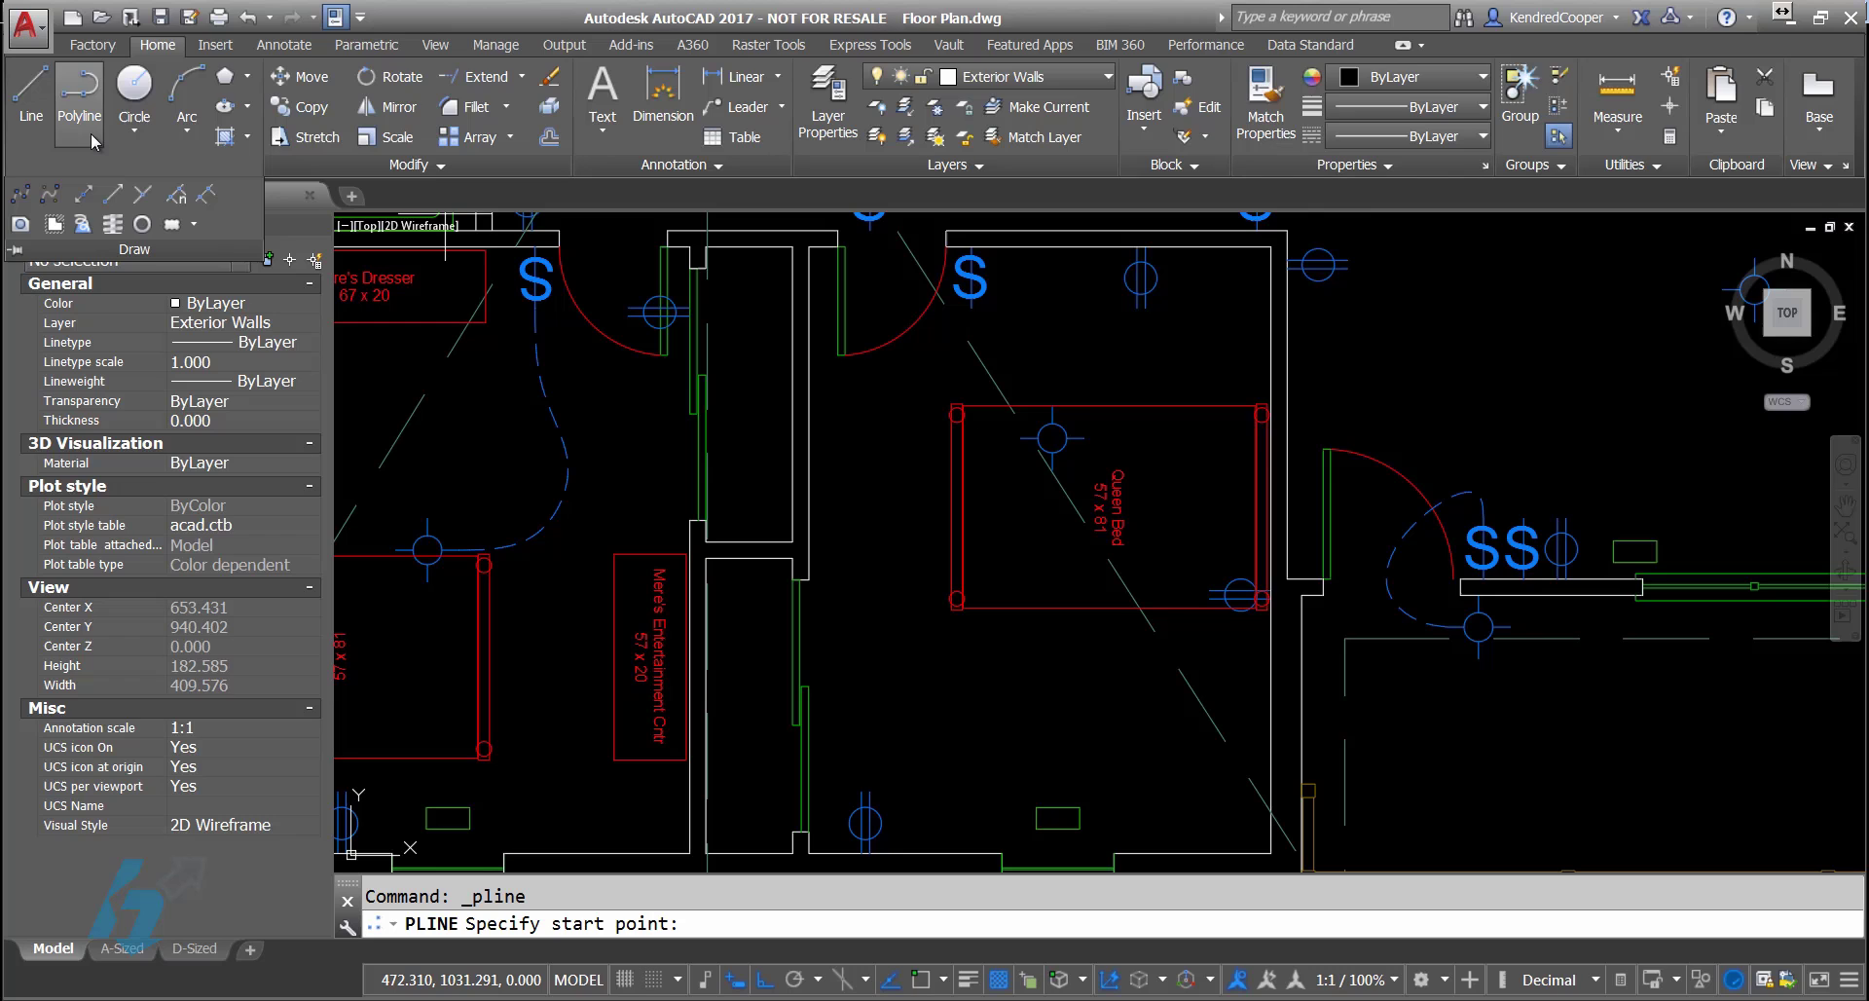
{"action": "key", "text": "F3"}
{"action": "left_click", "coordinate": [1271, 248]}
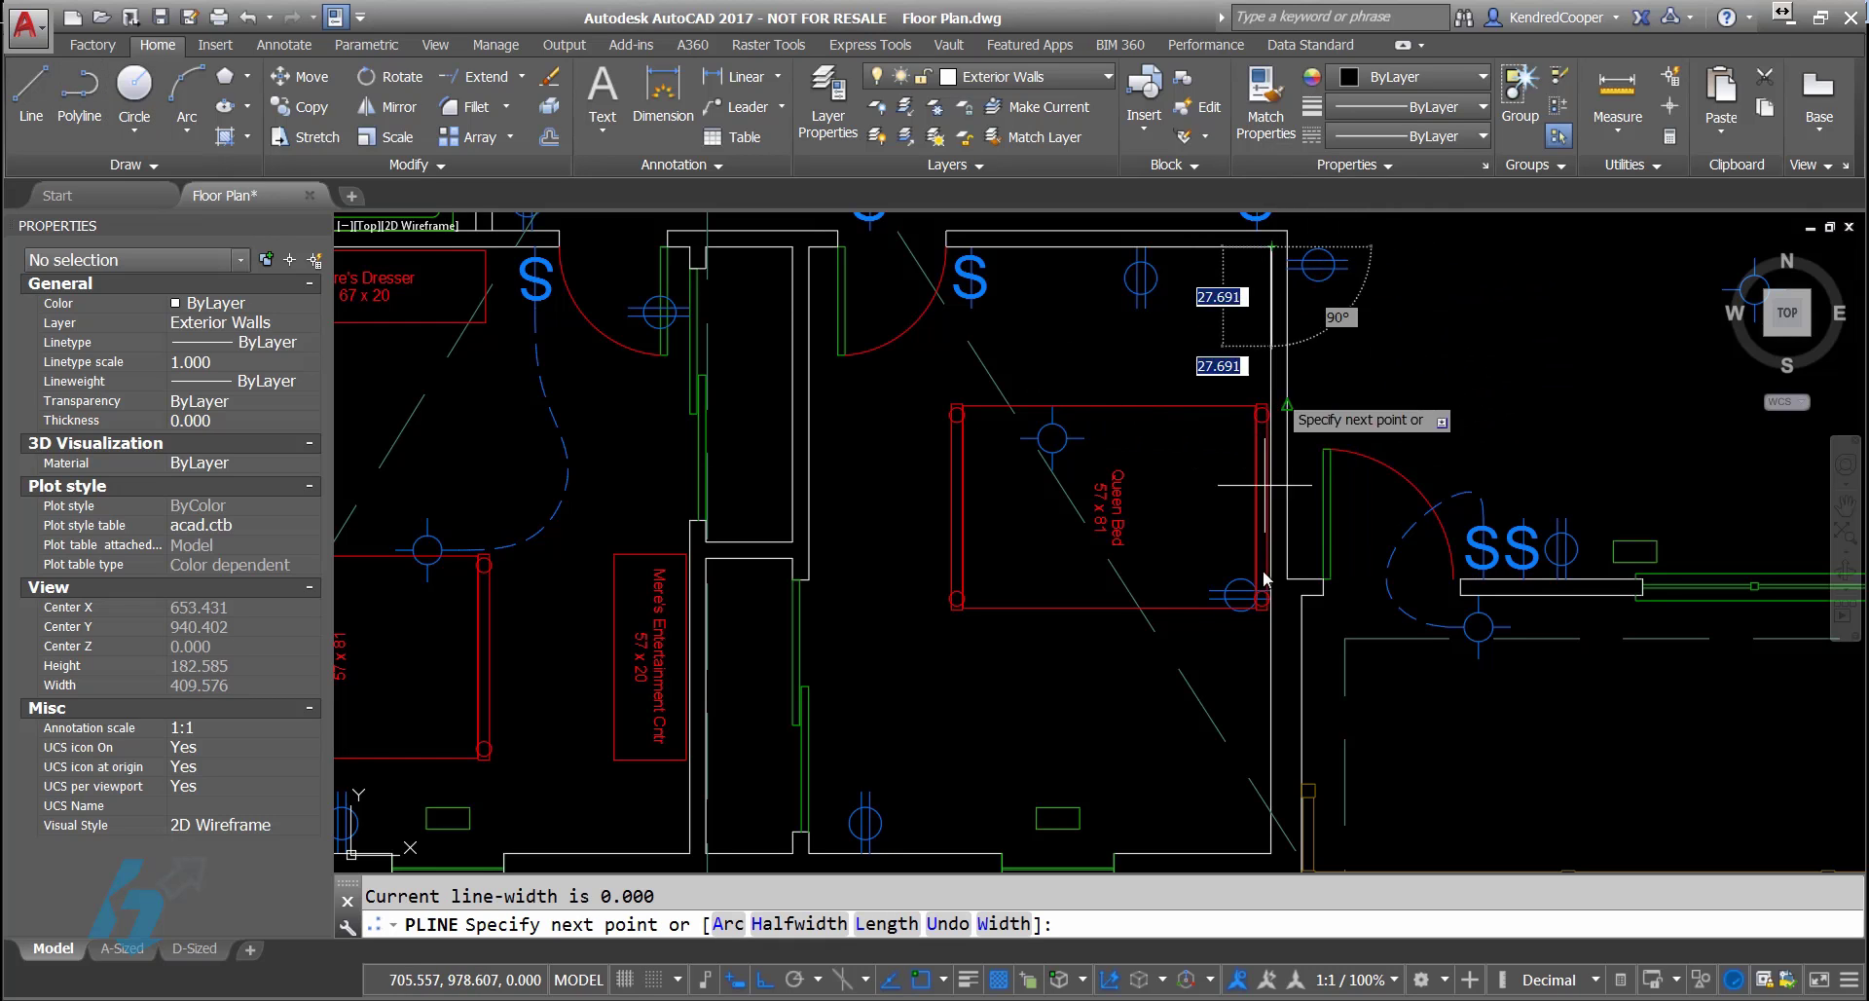
{"action": "left_click", "coordinate": [1271, 854]}
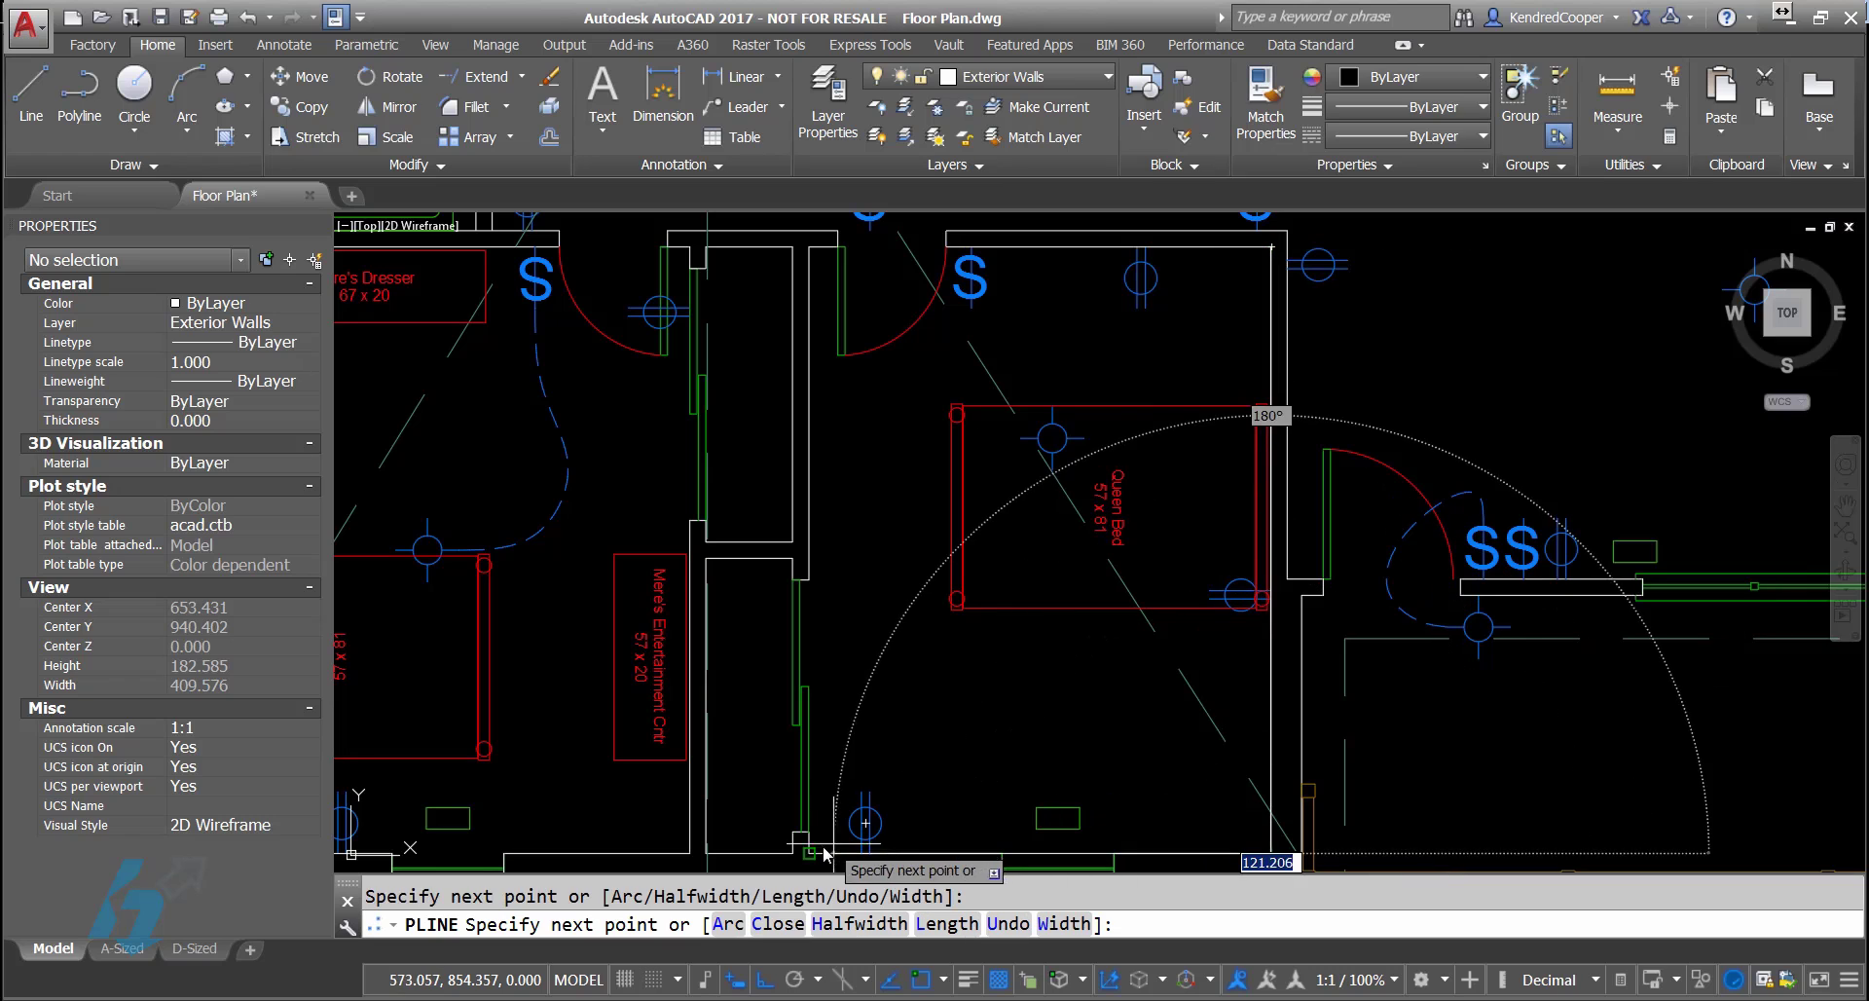
{"action": "left_click", "coordinate": [810, 251]}
{"action": "right_click", "coordinate": [932, 440]}
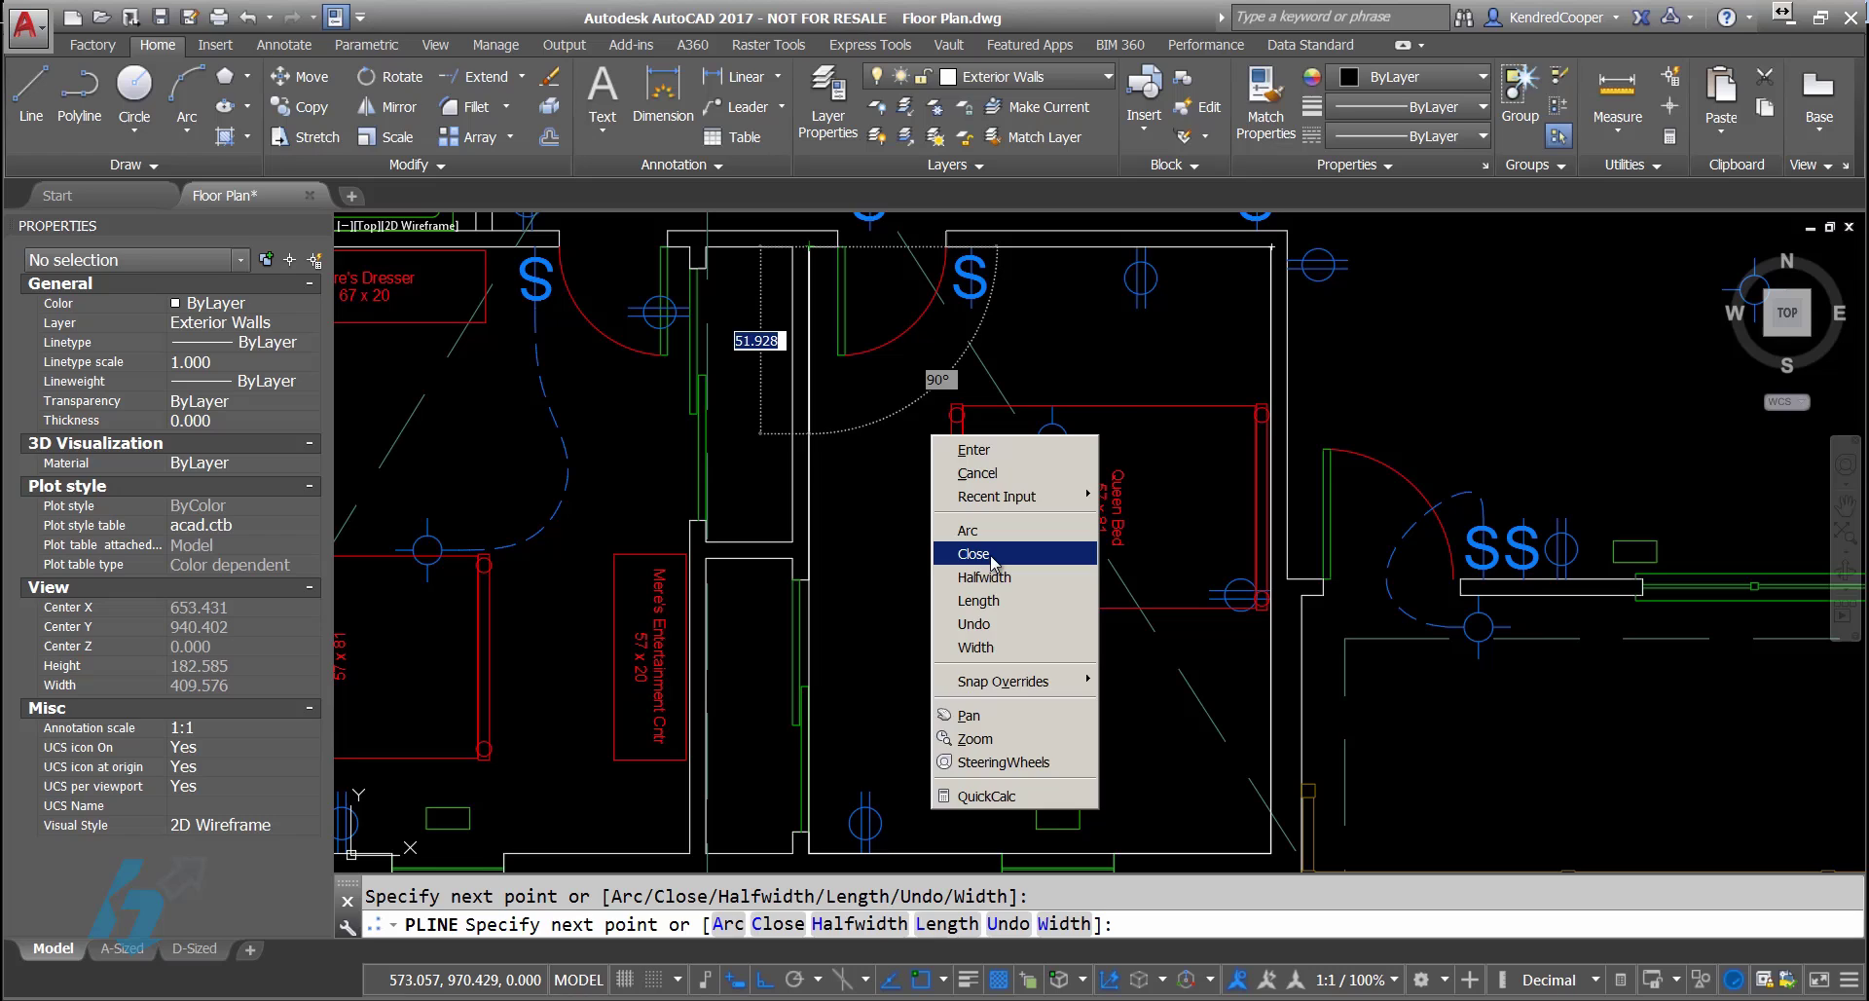
{"action": "left_click", "coordinate": [959, 556]}
{"action": "left_click", "coordinate": [864, 259]}
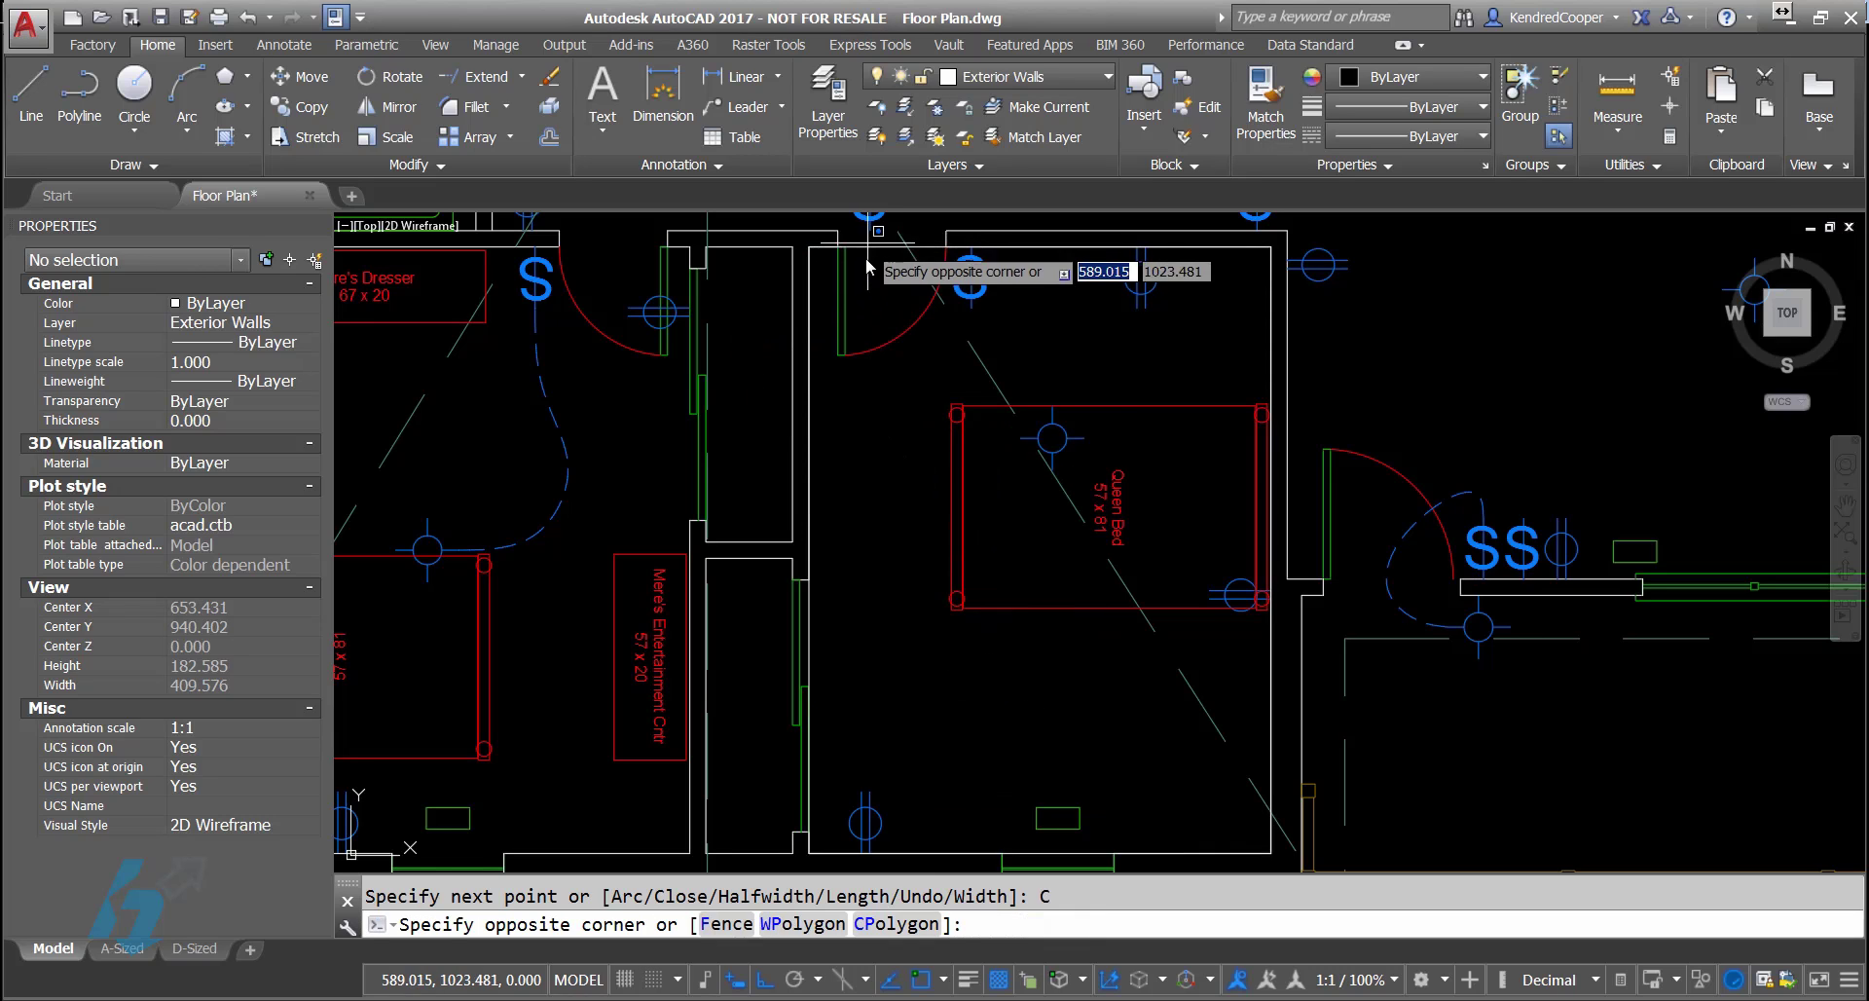
{"action": "left_click", "coordinate": [860, 240]}
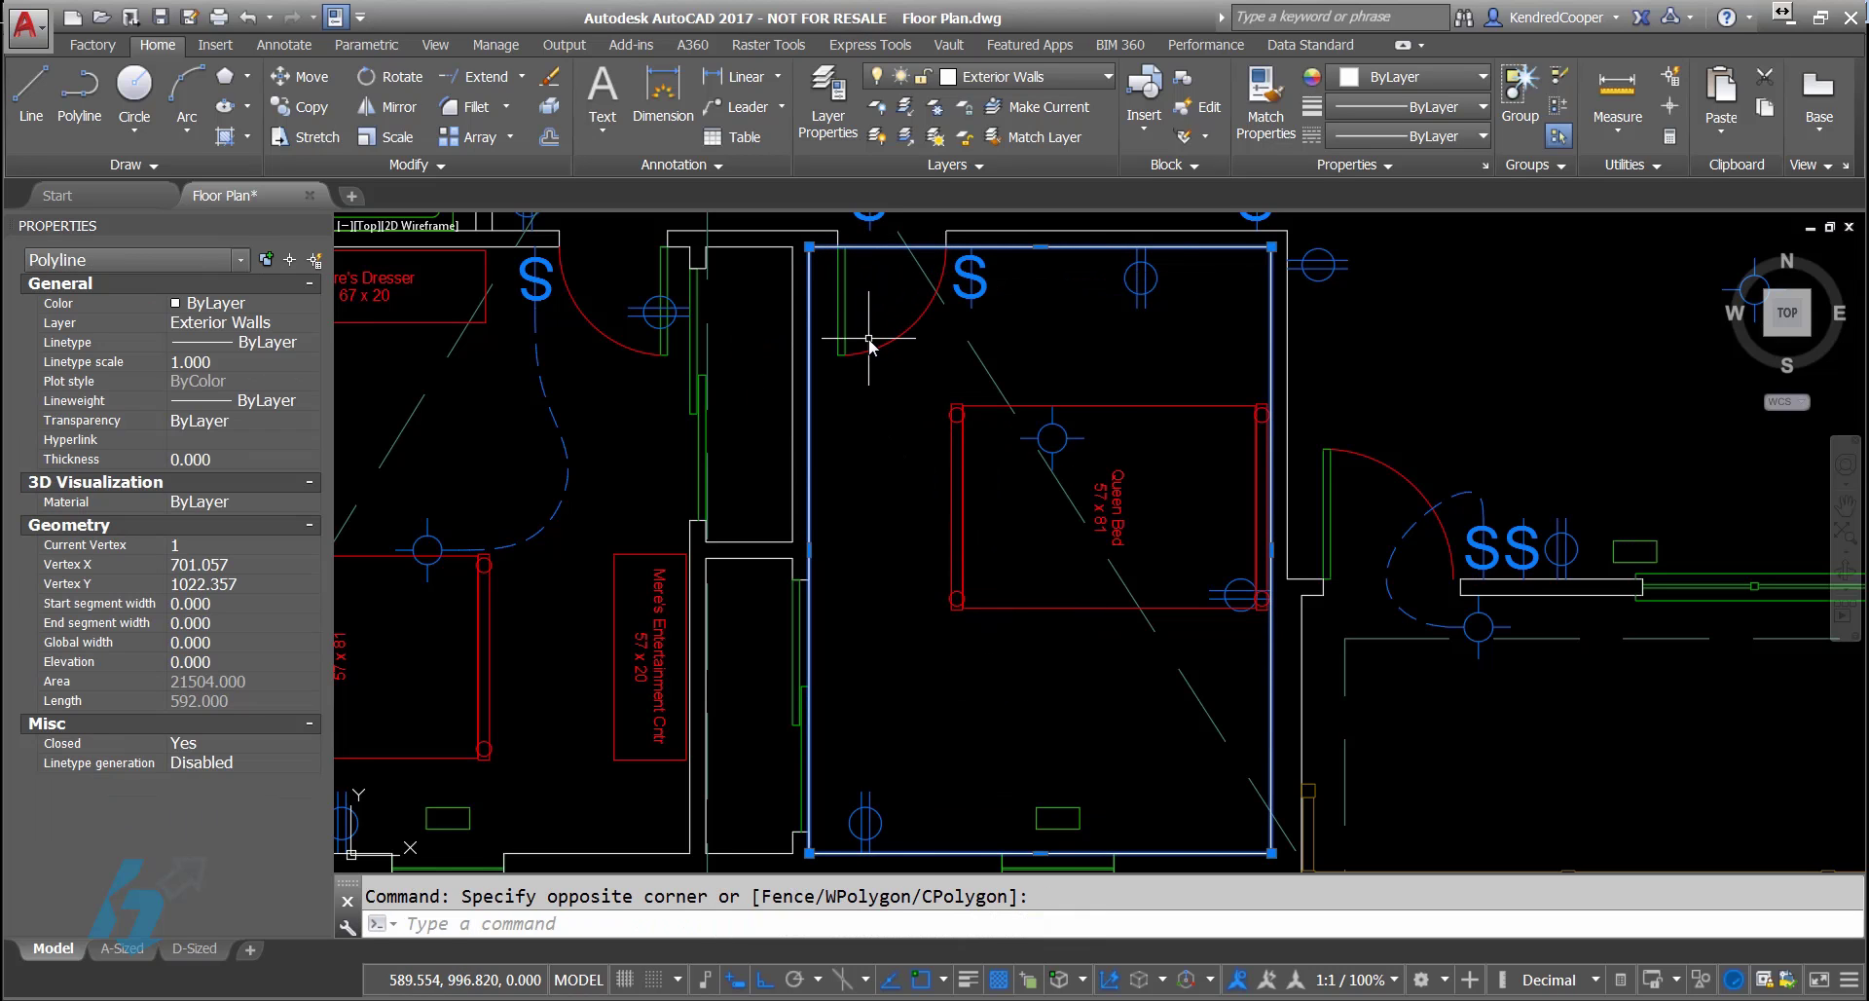
{"action": "key", "text": "Escape"}
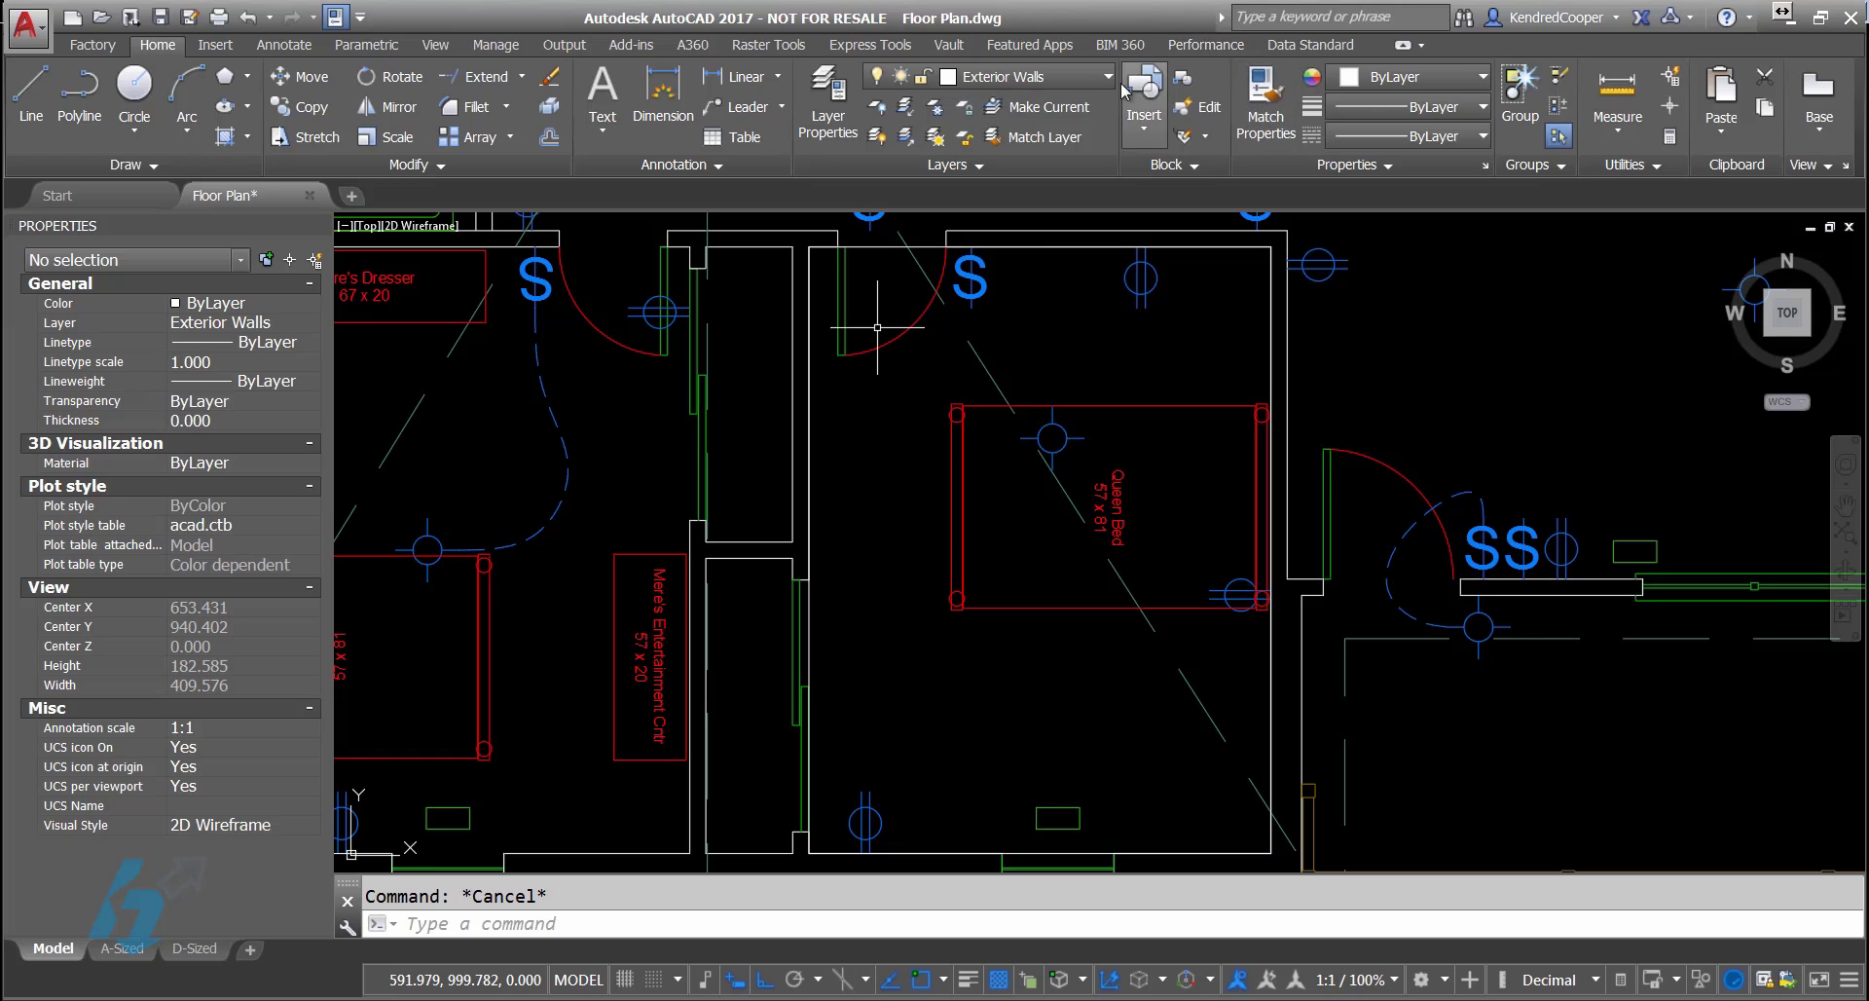
Step: Create a new layer named AREAS and give it colour 51
{"action": "left_click", "coordinate": [827, 107]}
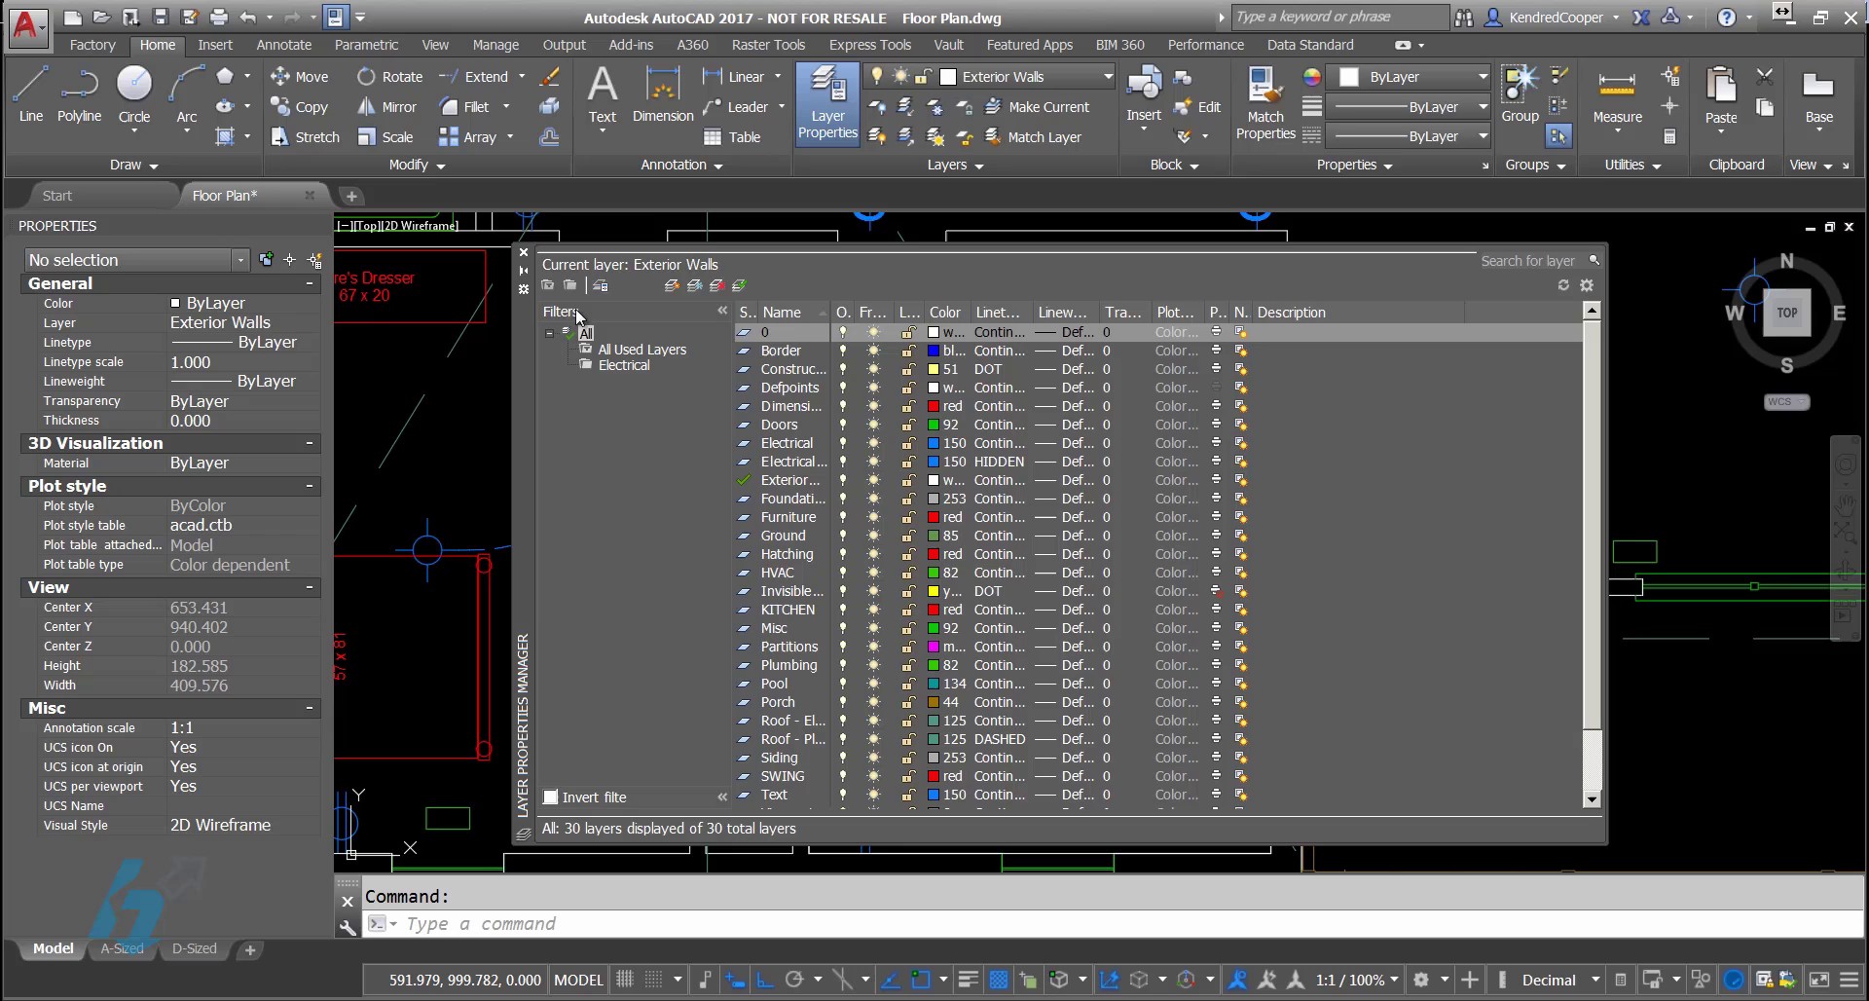
{"action": "key", "text": "alt+n"}
{"action": "type", "text": "area"}
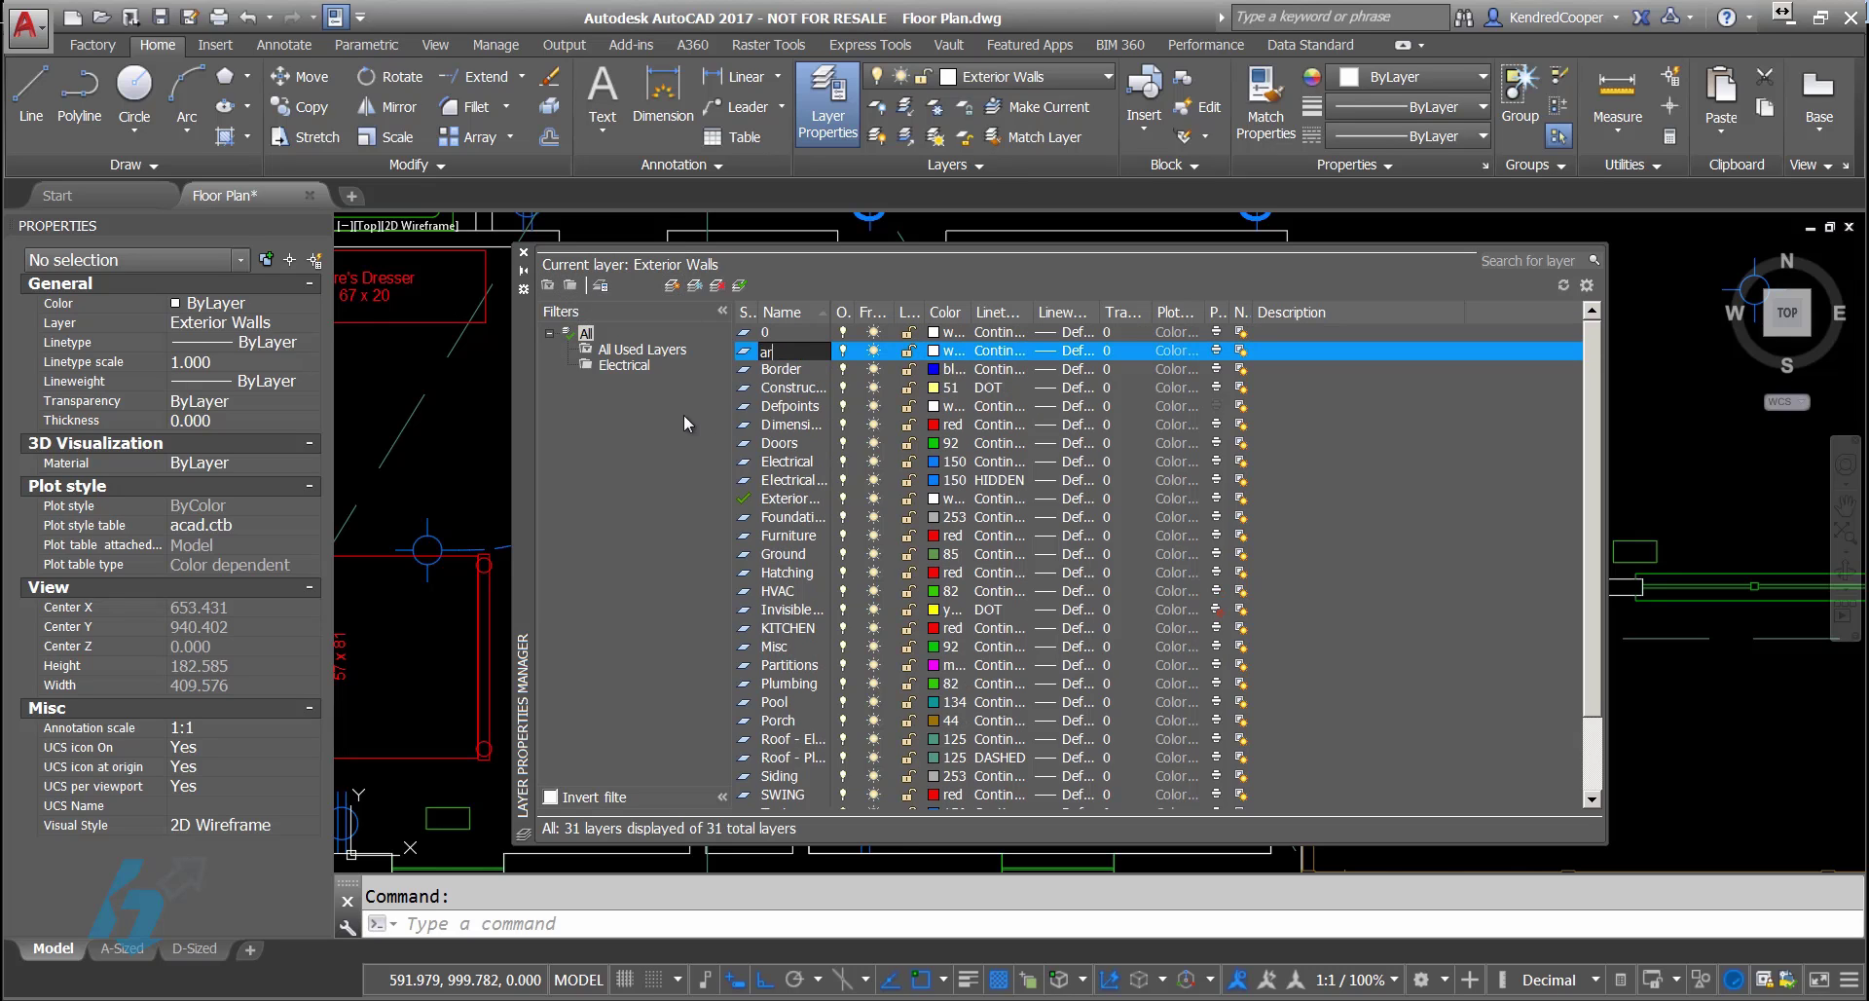
{"action": "key", "text": "BackSpace"}
{"action": "key", "text": "BackSpace"}
{"action": "key", "text": "BackSpace"}
{"action": "key", "text": "BackSpace"}
{"action": "type", "text": "AREAS"}
{"action": "key", "text": "Return"}
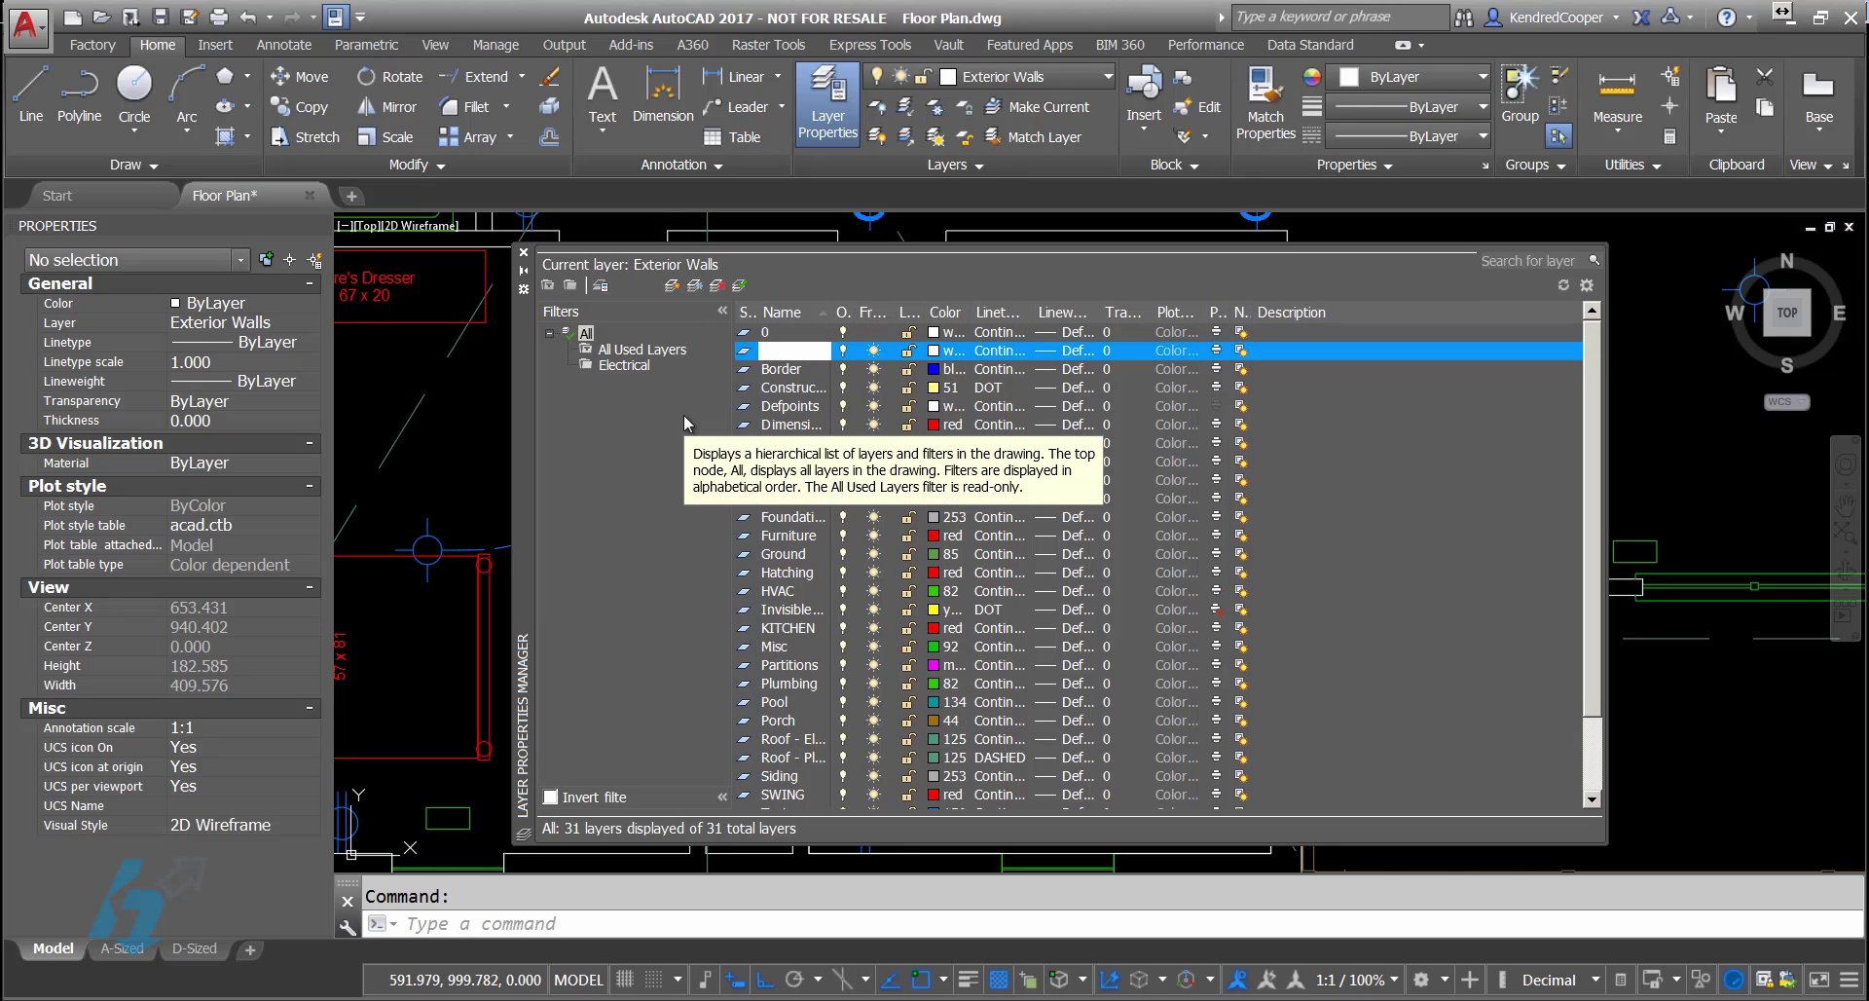
{"action": "left_click", "coordinate": [1217, 352]}
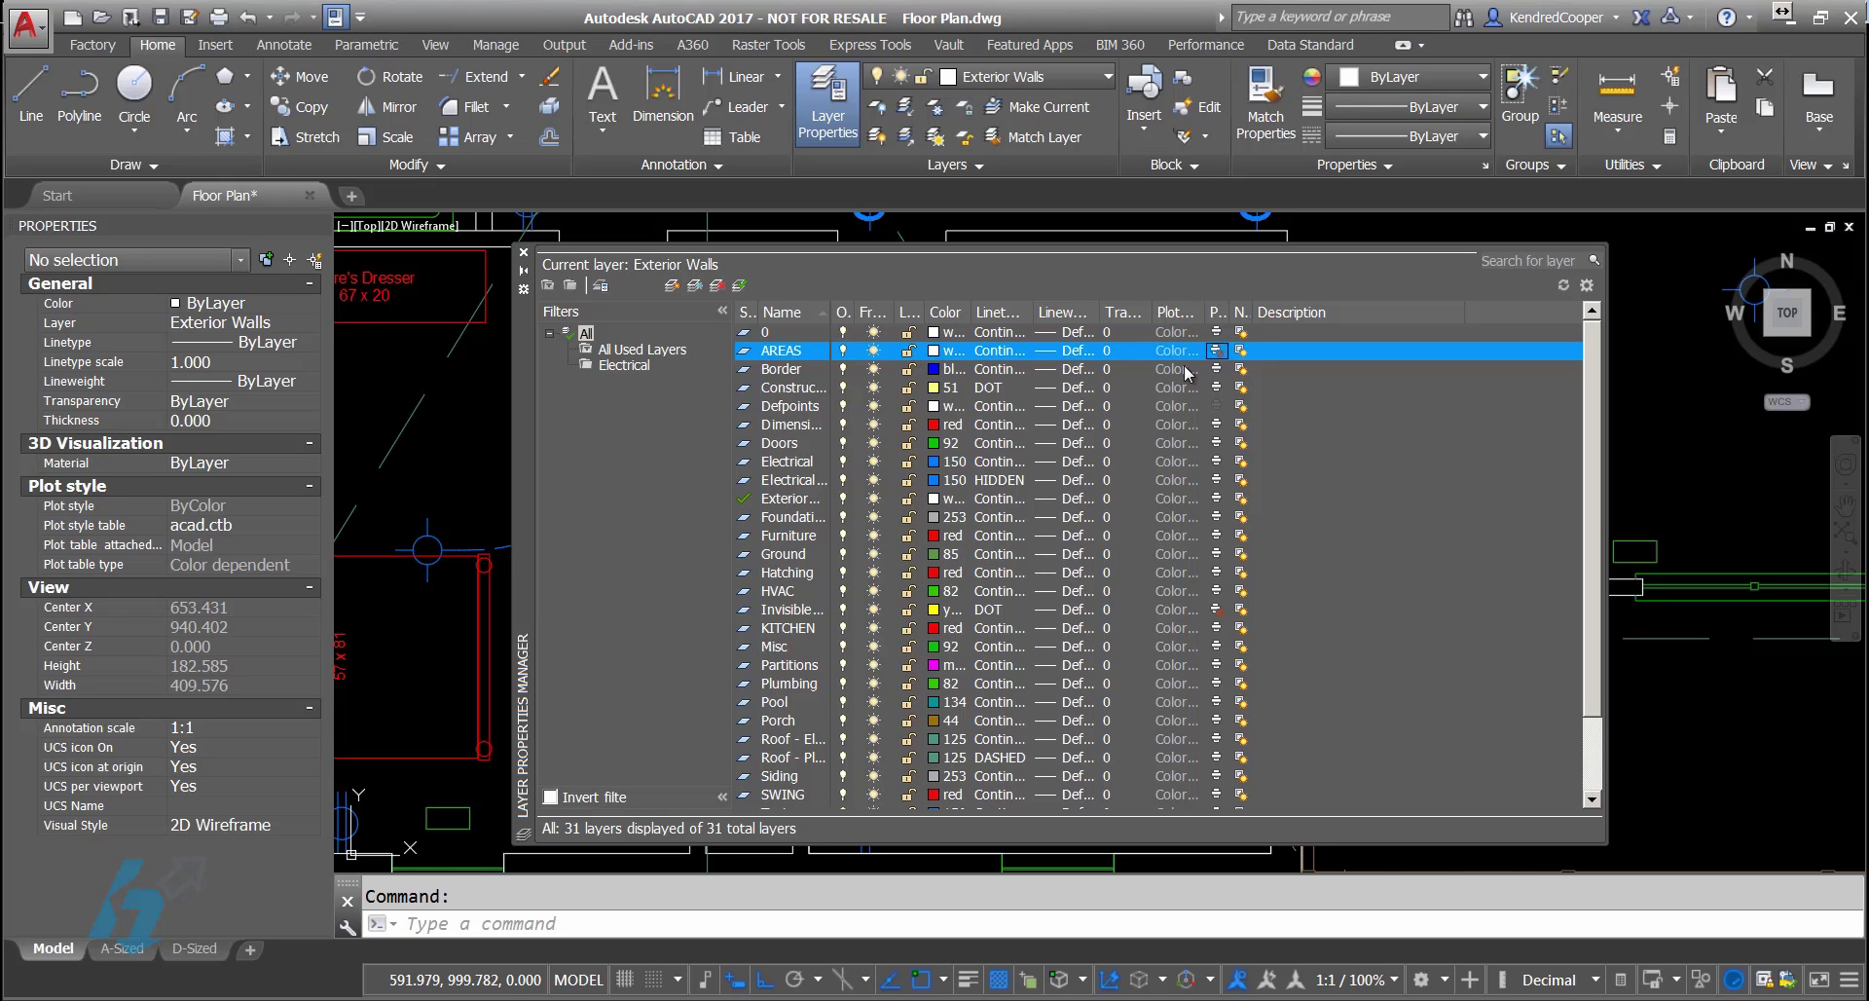
{"action": "left_click", "coordinate": [935, 351]}
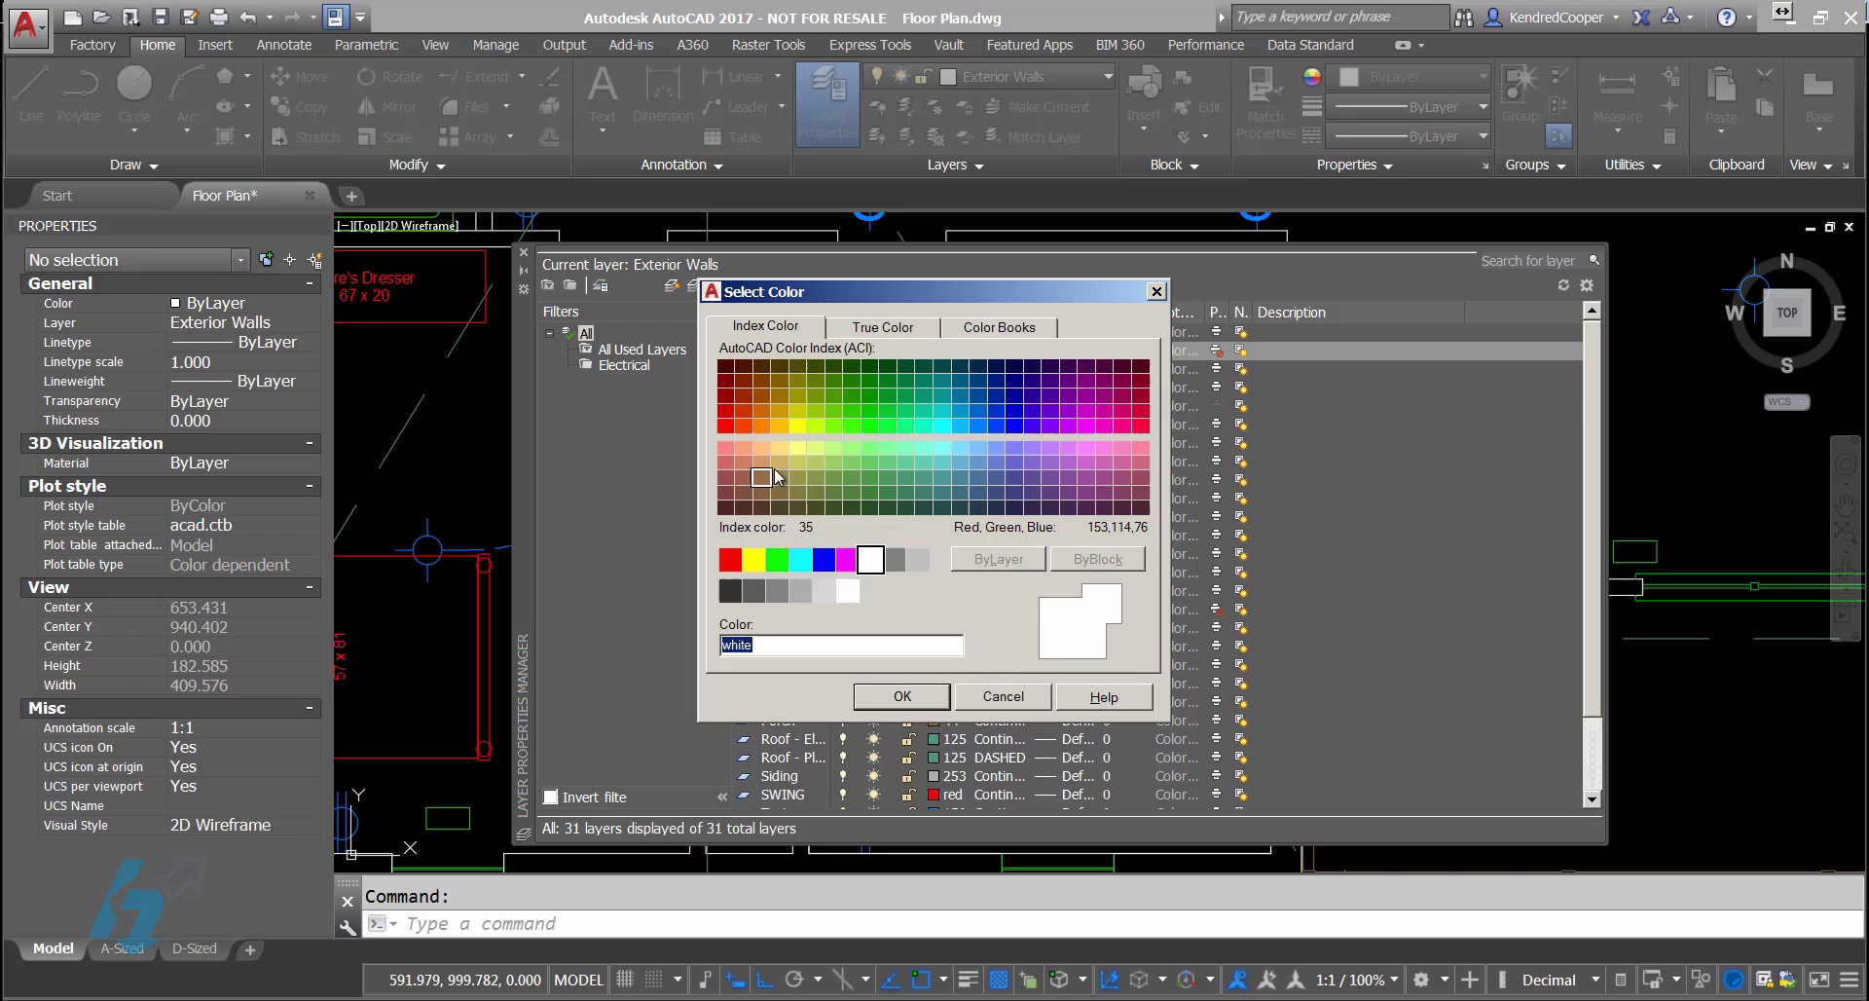
{"action": "left_click", "coordinate": [794, 449]}
{"action": "left_click", "coordinate": [902, 696]}
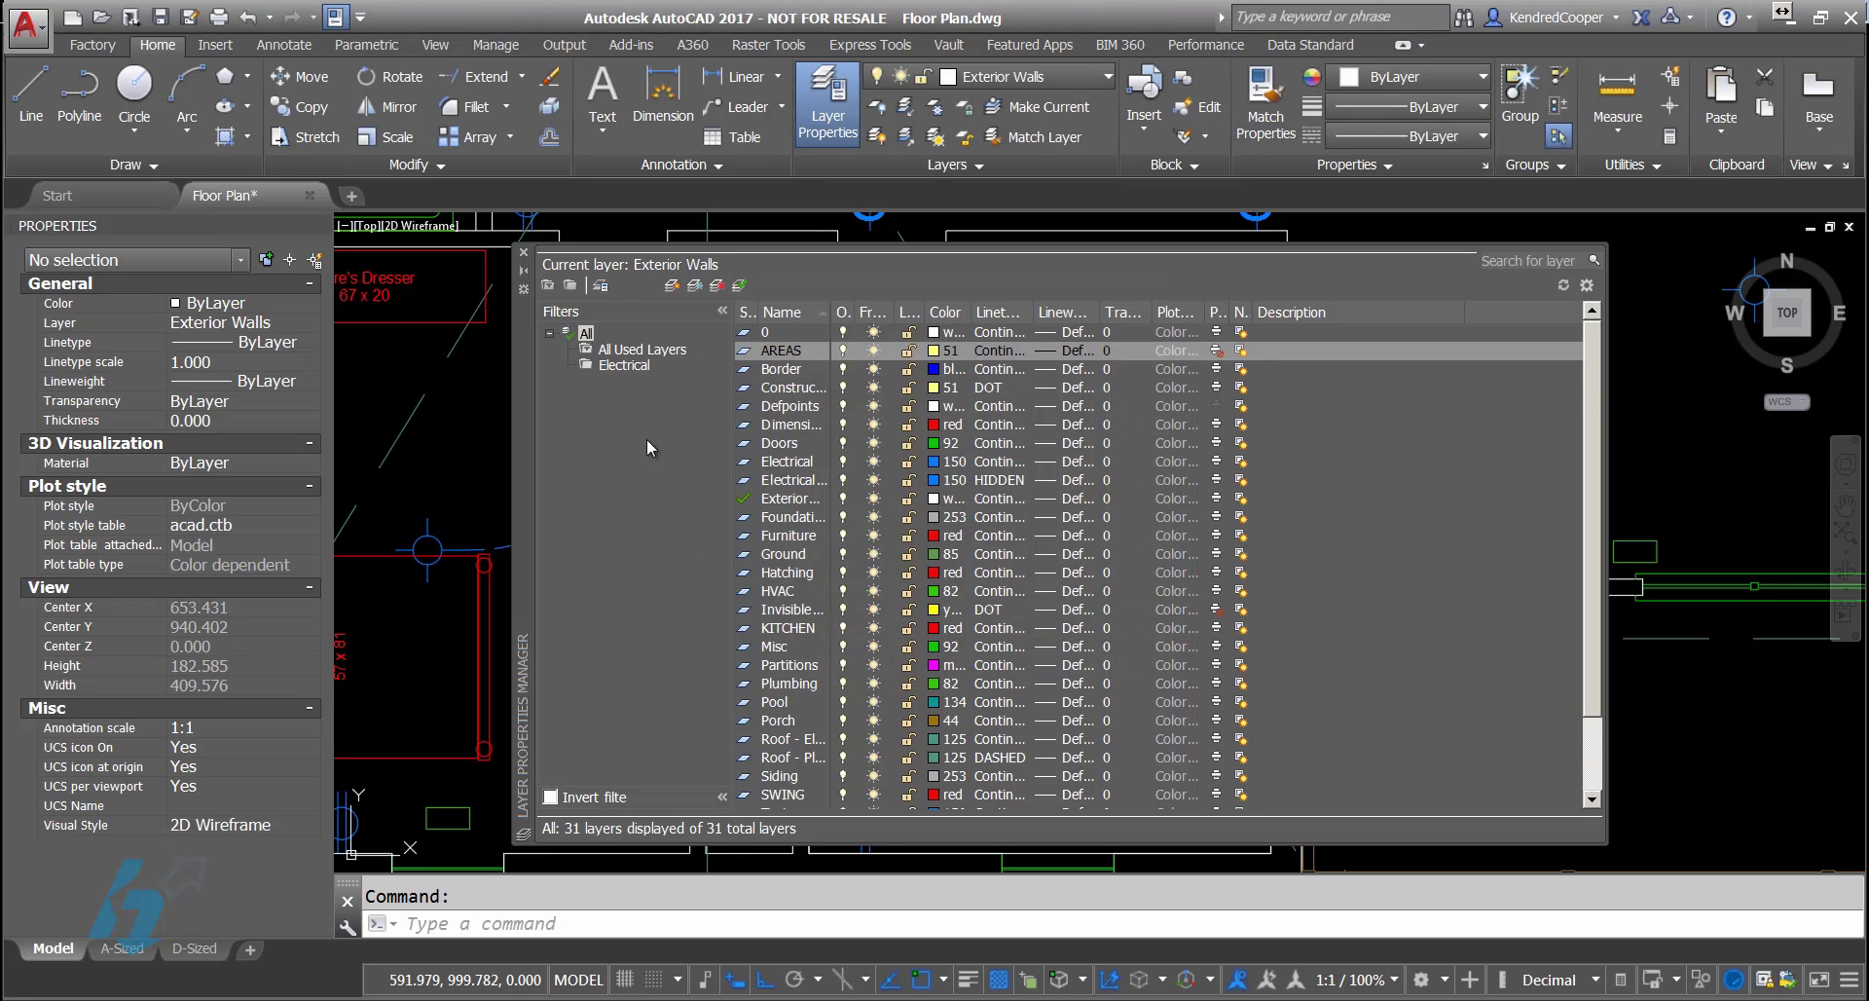
{"action": "left_click", "coordinate": [525, 253]}
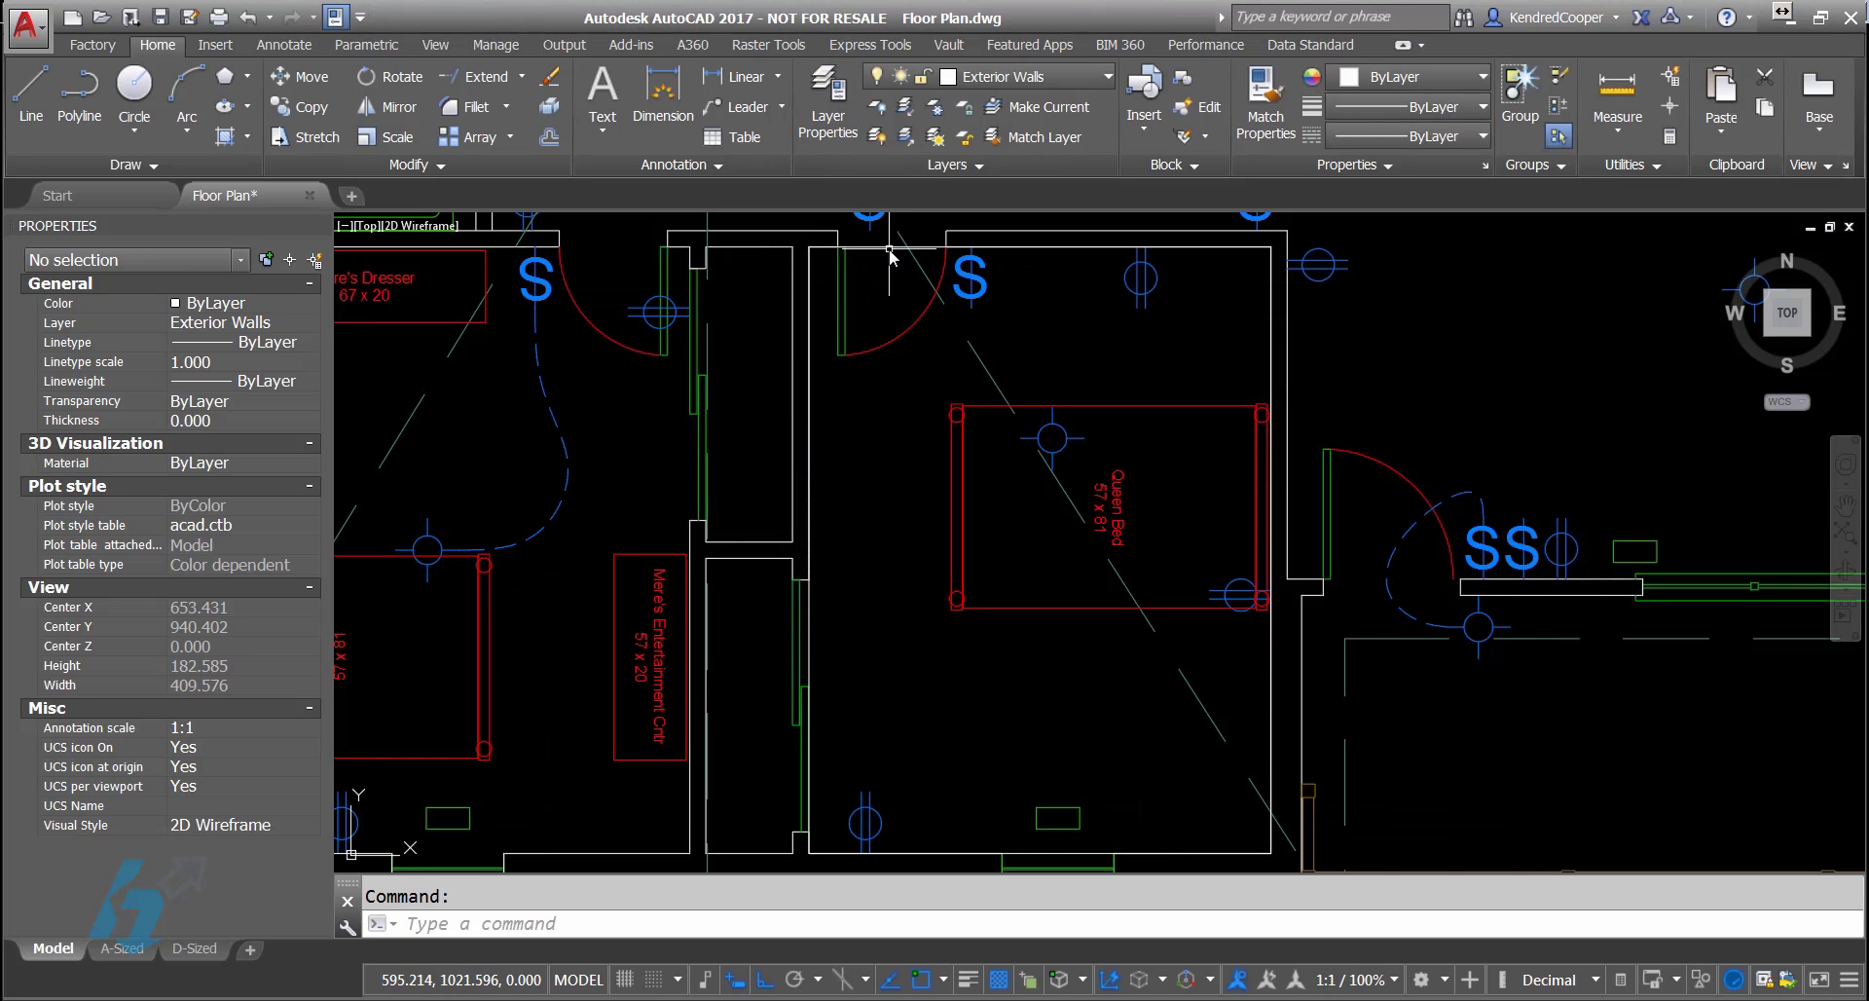
Step: Check the room outline's layer list, leaving it on Exterior Walls, and deselect it
{"action": "left_click", "coordinate": [877, 248]}
{"action": "left_click", "coordinate": [1022, 76]}
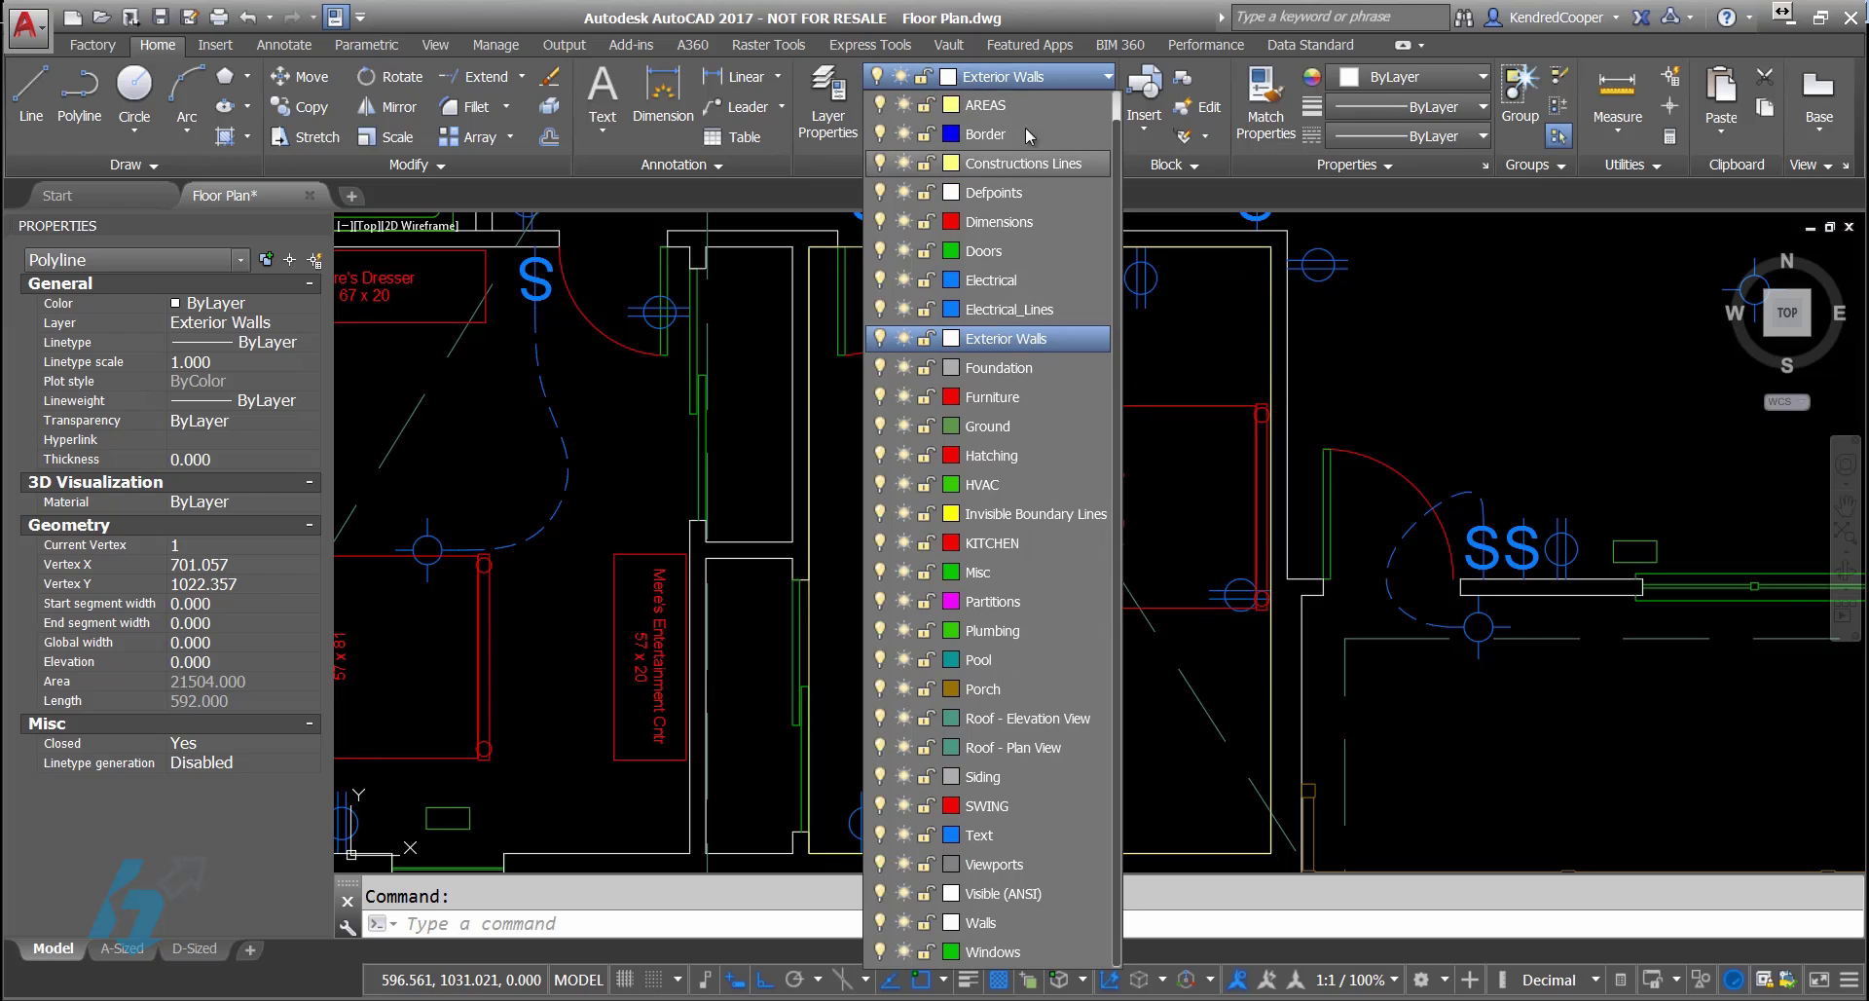
{"action": "left_click", "coordinate": [1022, 166]}
{"action": "key", "text": "Escape"}
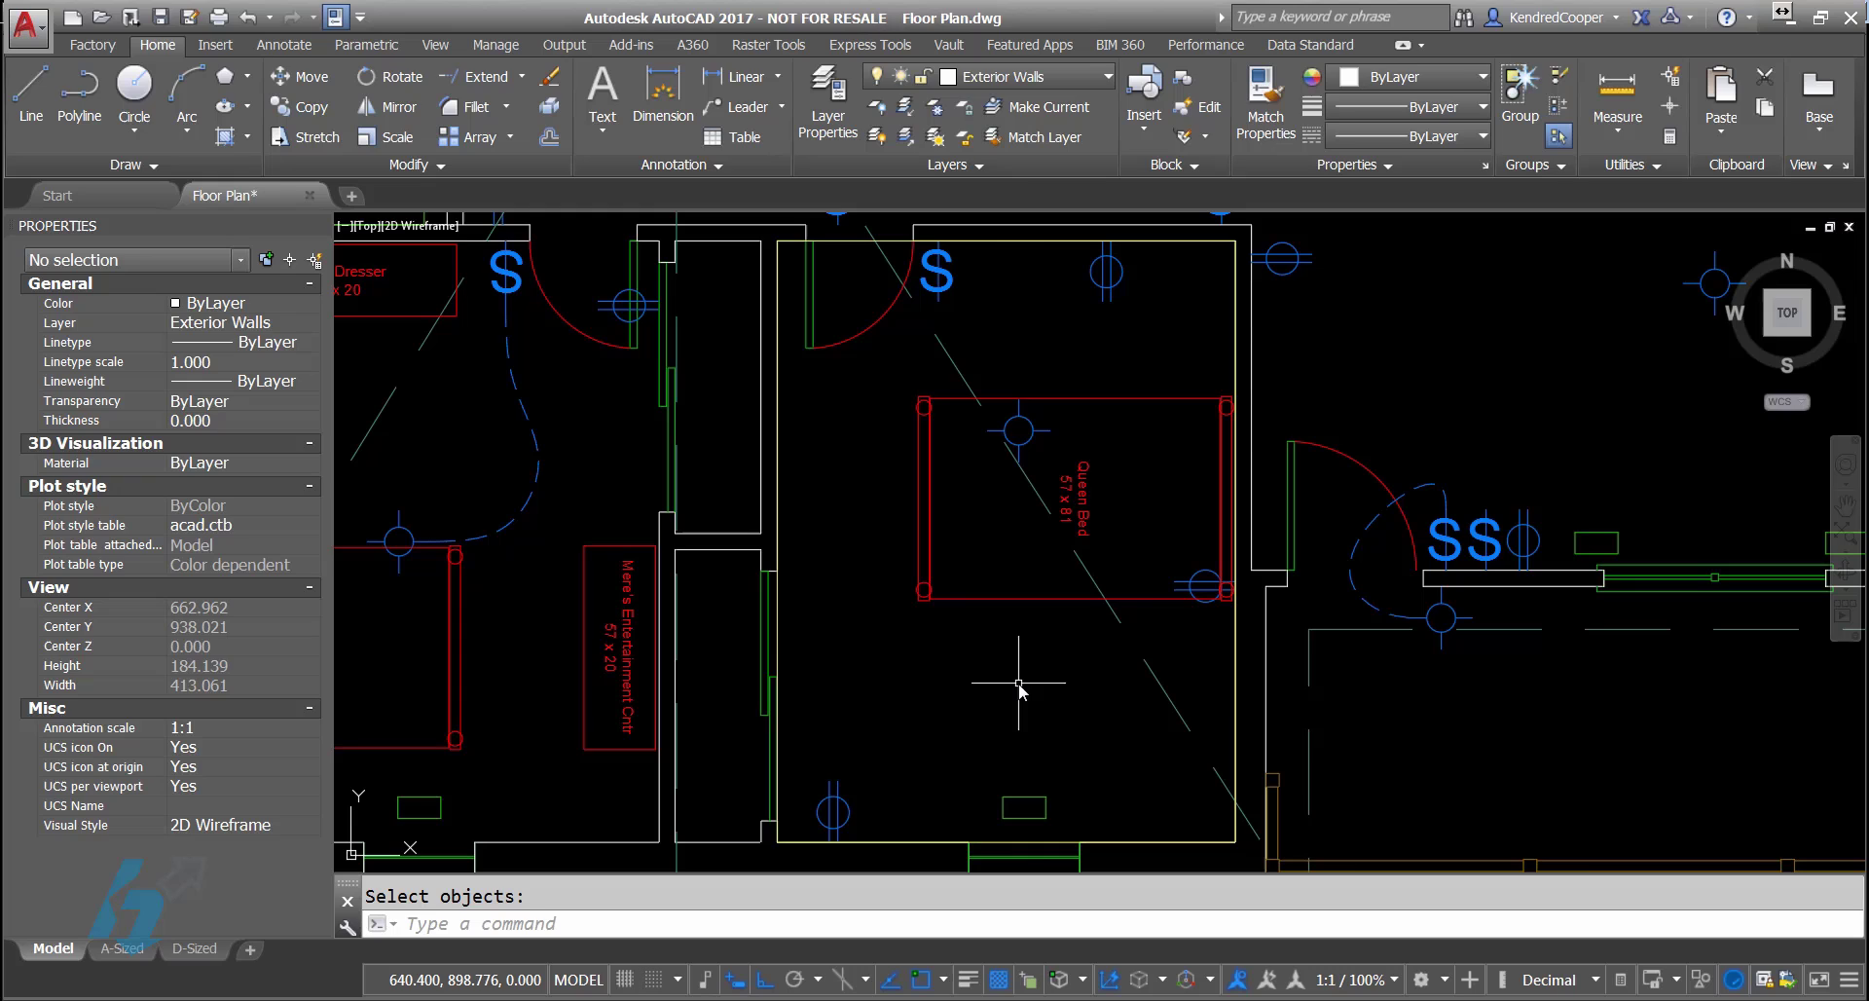
Step: Make Logo the current text style
{"action": "left_click", "coordinate": [682, 166]}
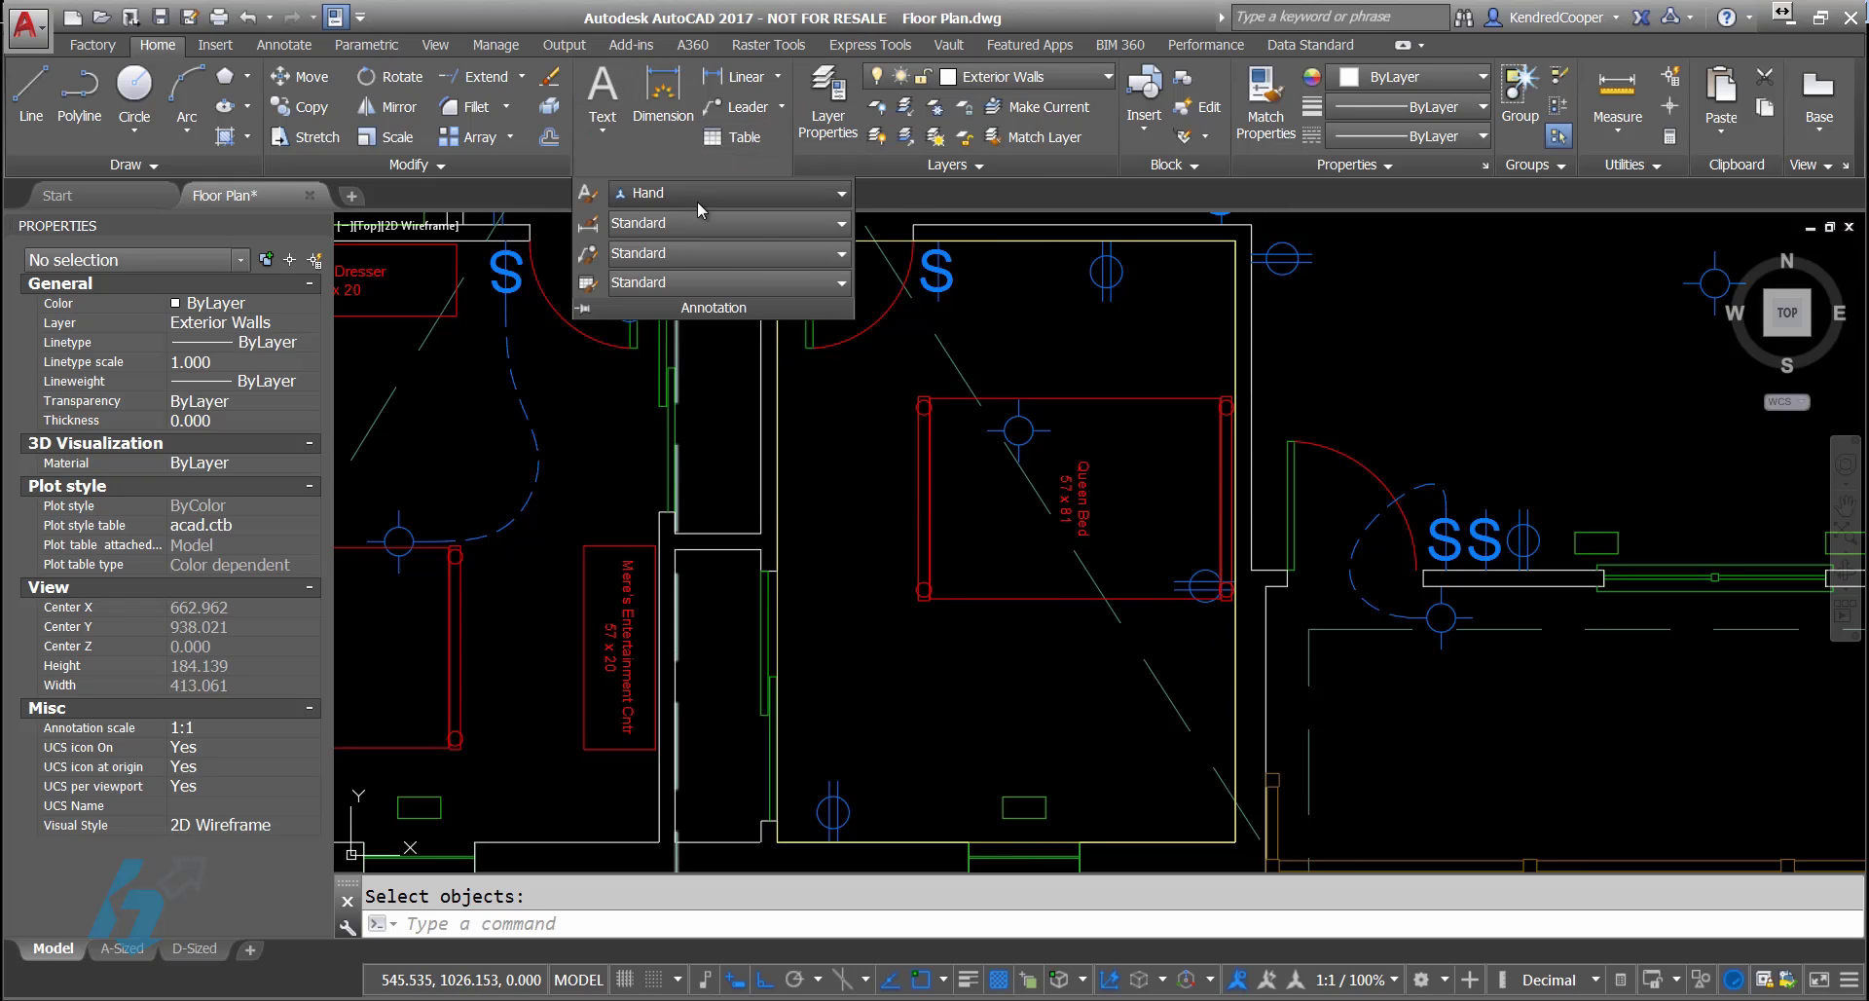
{"action": "left_click", "coordinate": [697, 198]}
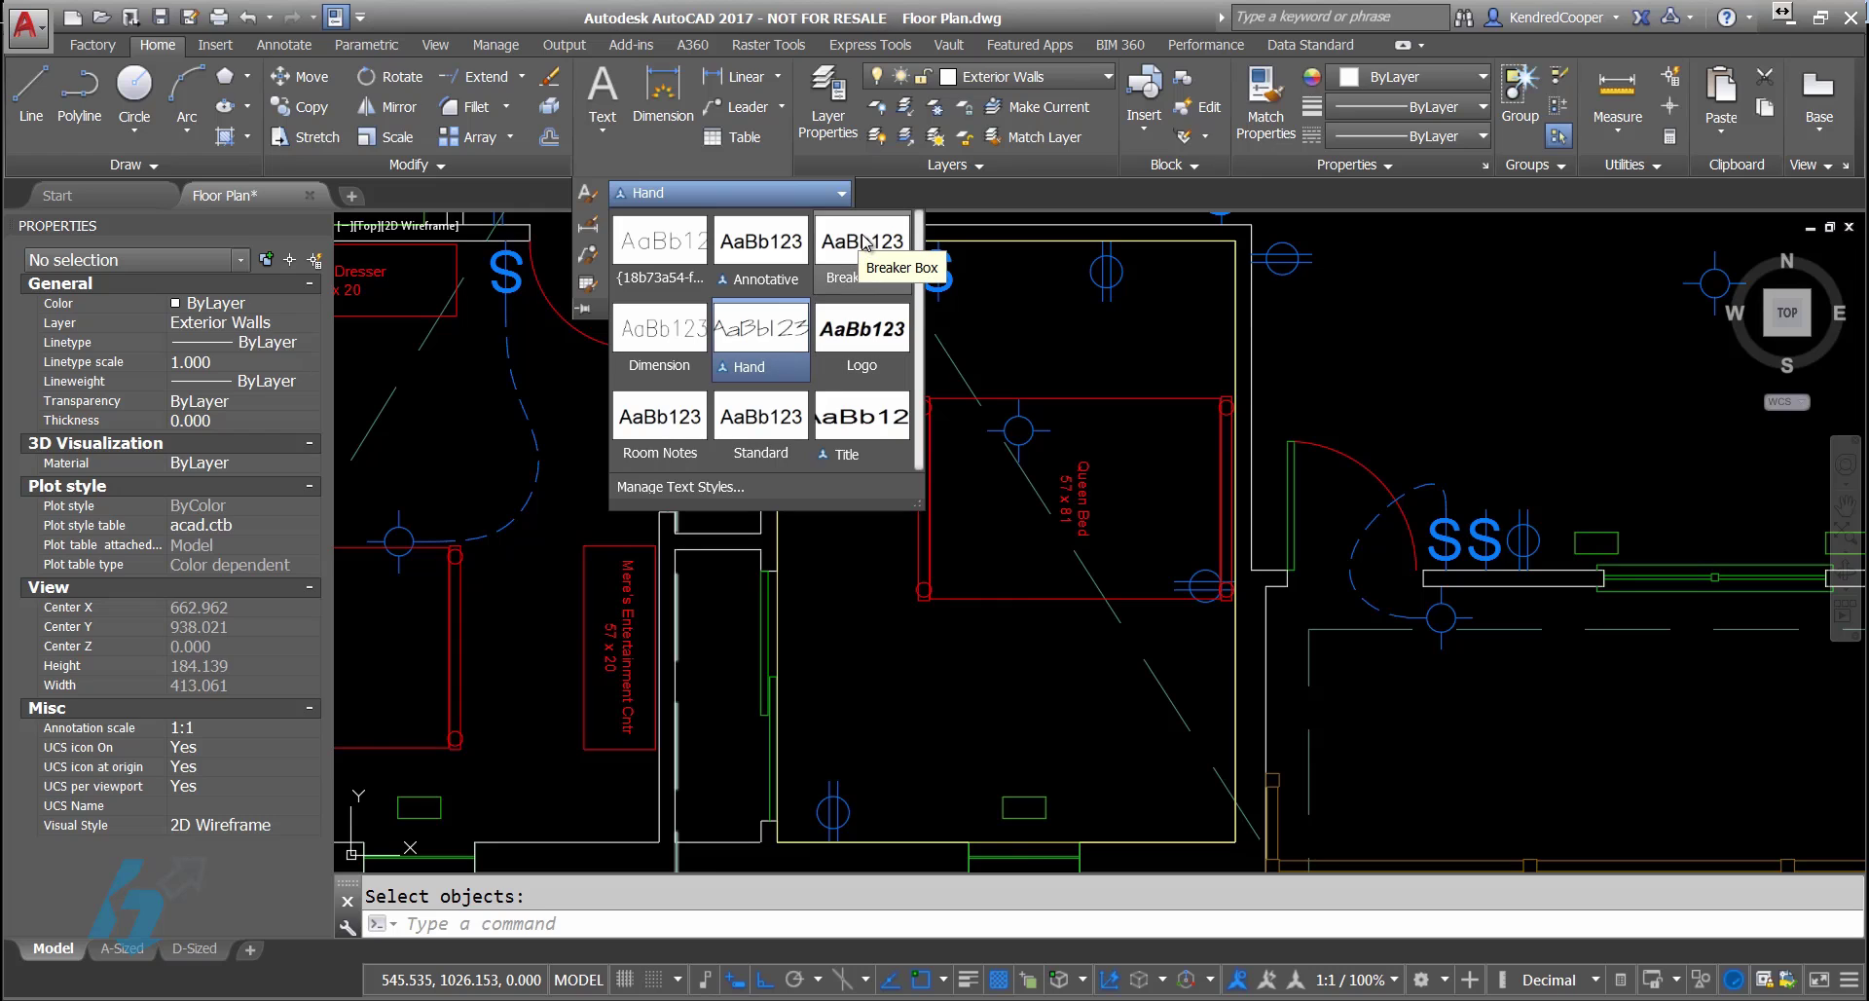
{"action": "left_click", "coordinate": [873, 331]}
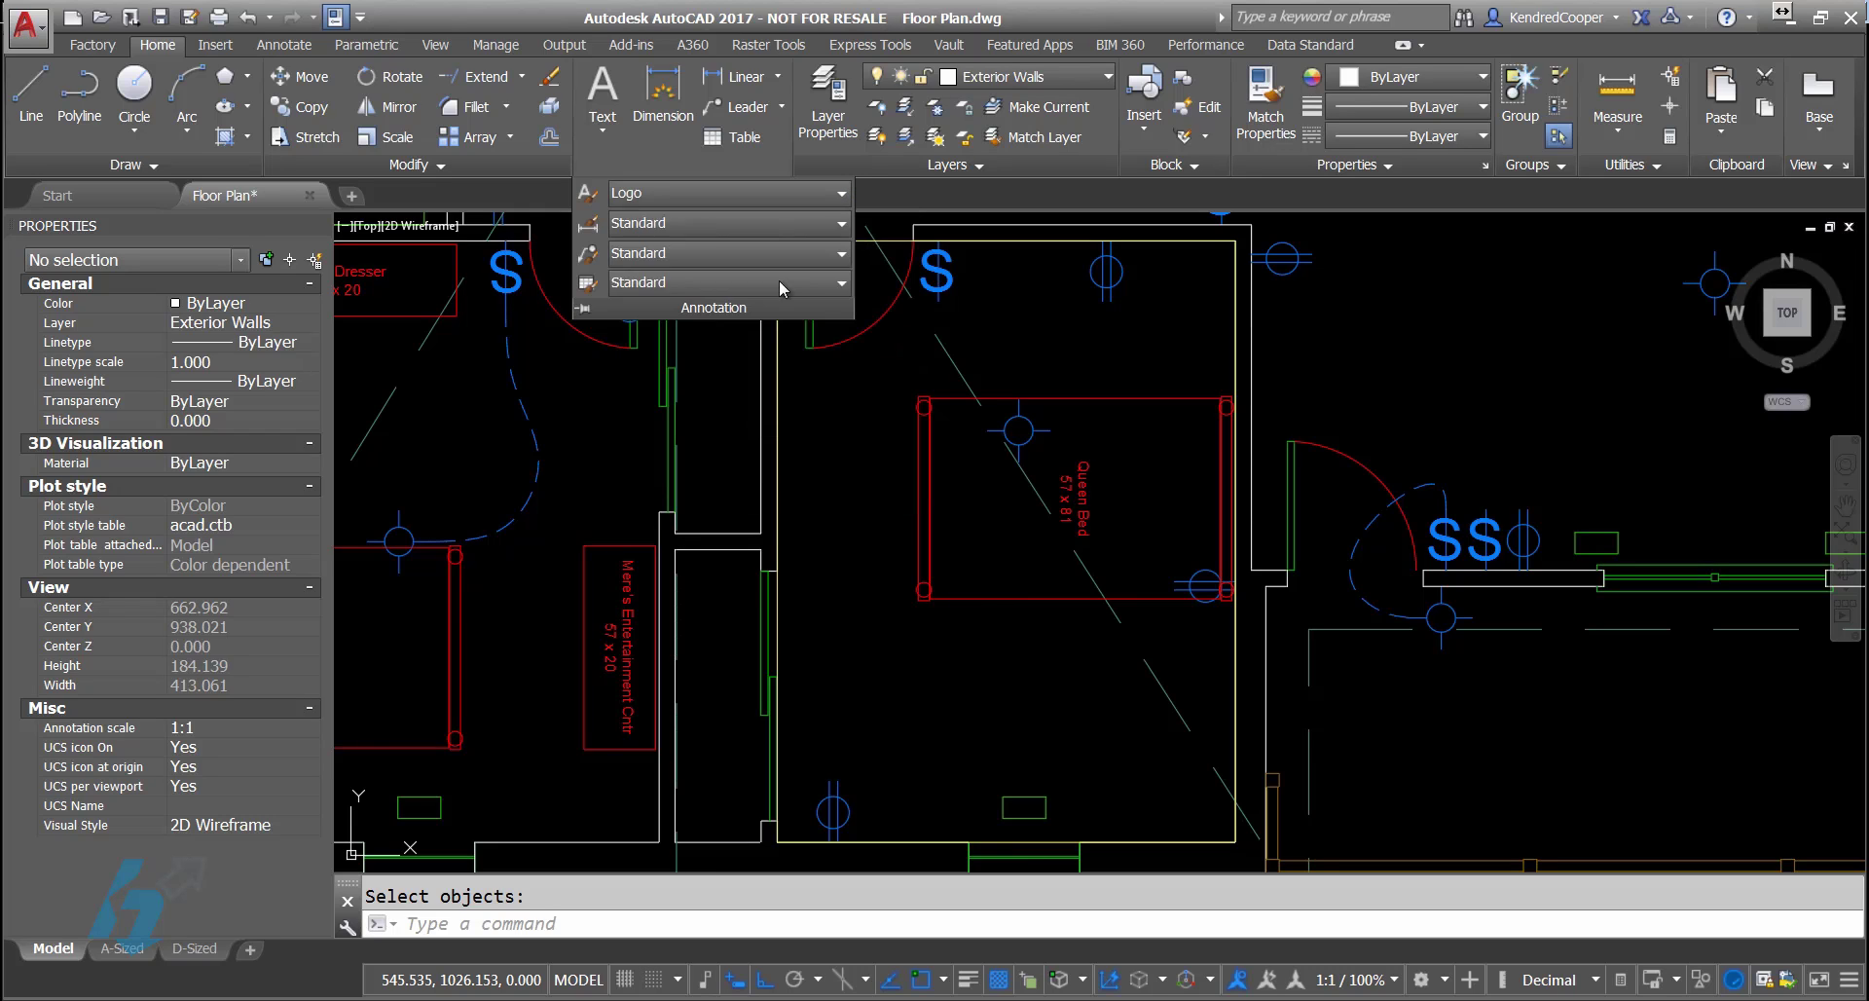
Step: Draw a multiline text box in the bedroom reading 'Bedroom #3' and 'Sq Ft:' on two lines
{"action": "left_click", "coordinate": [603, 92]}
{"action": "left_click", "coordinate": [847, 622]}
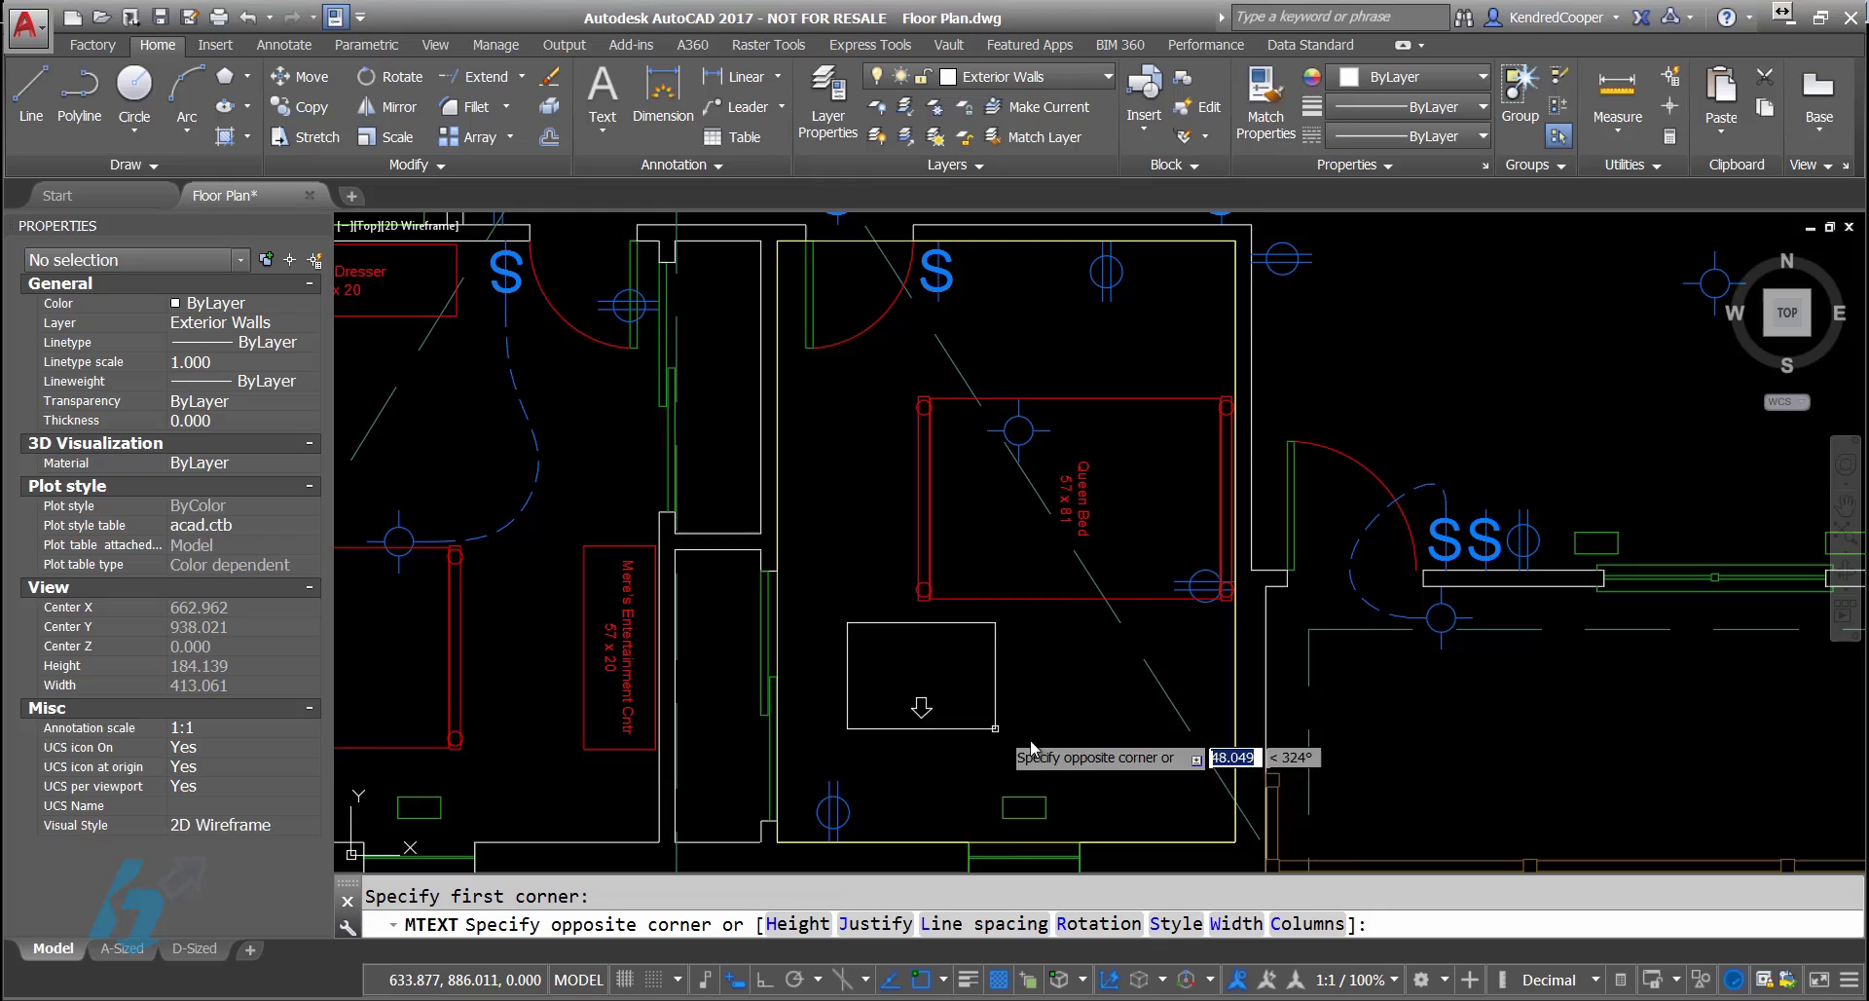
{"action": "left_click", "coordinate": [1143, 763]}
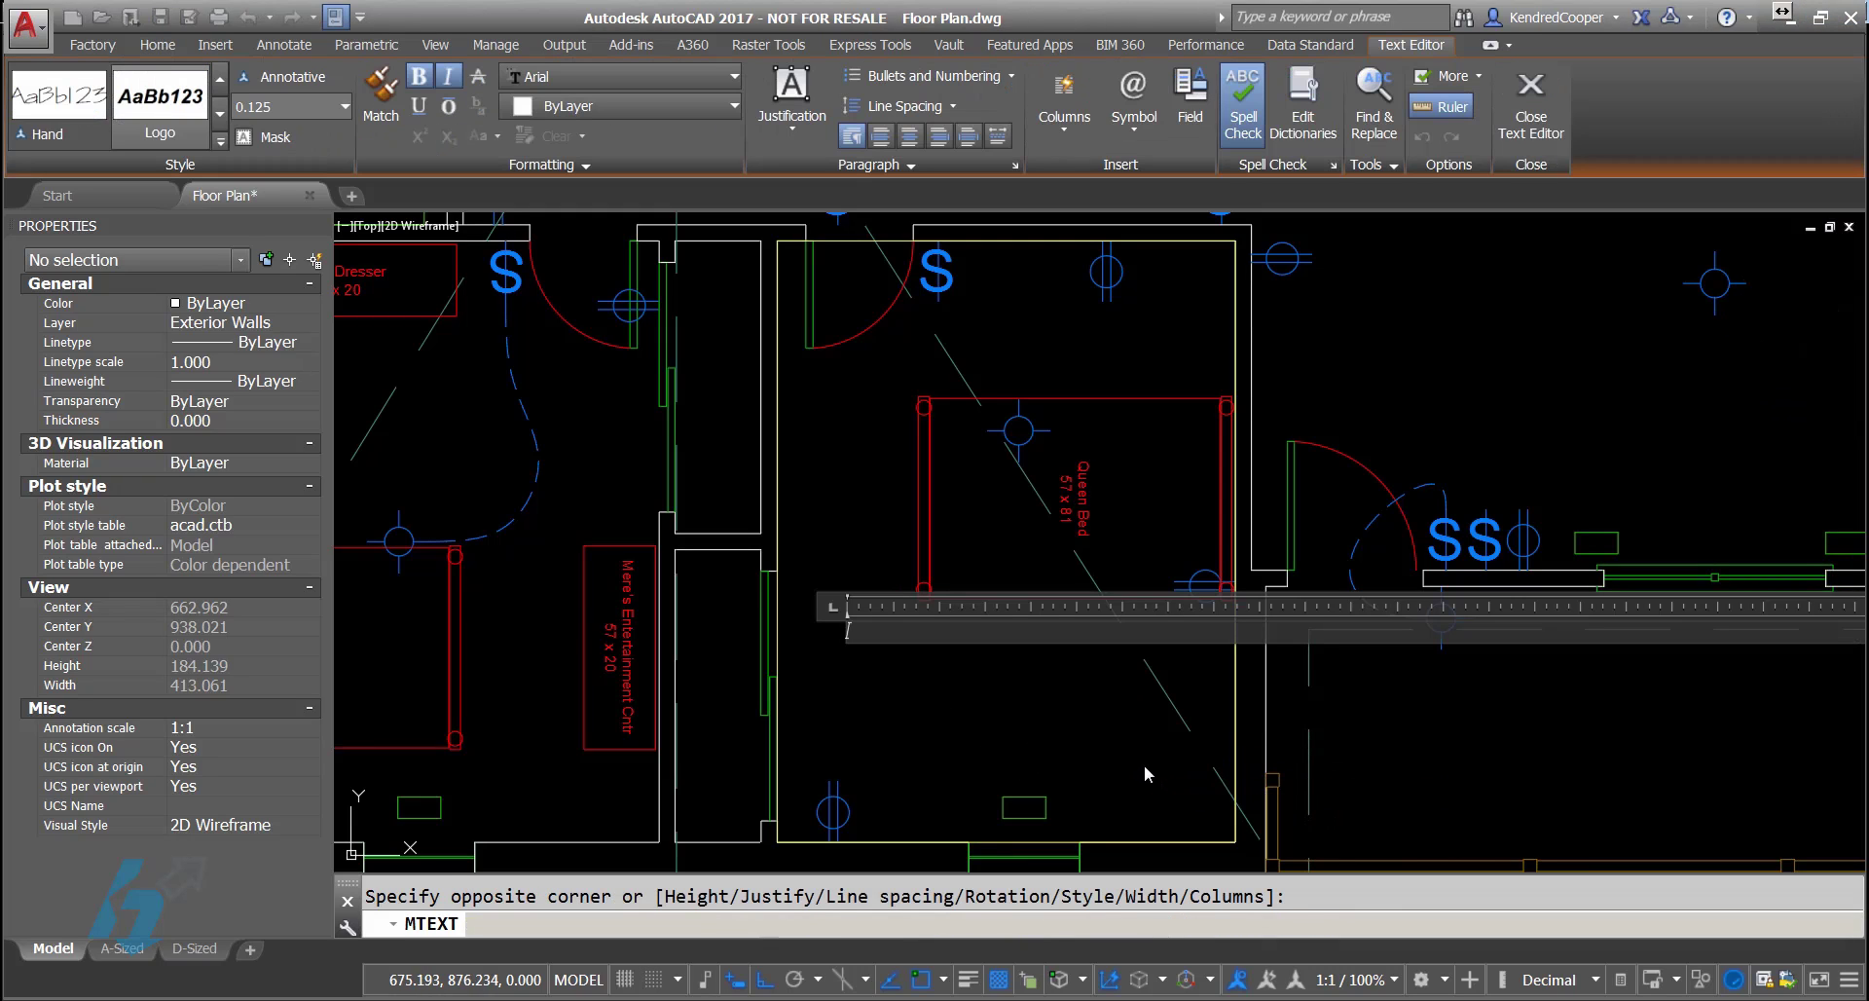
{"action": "type", "text": "Bedroom #3"}
{"action": "key", "text": "Return"}
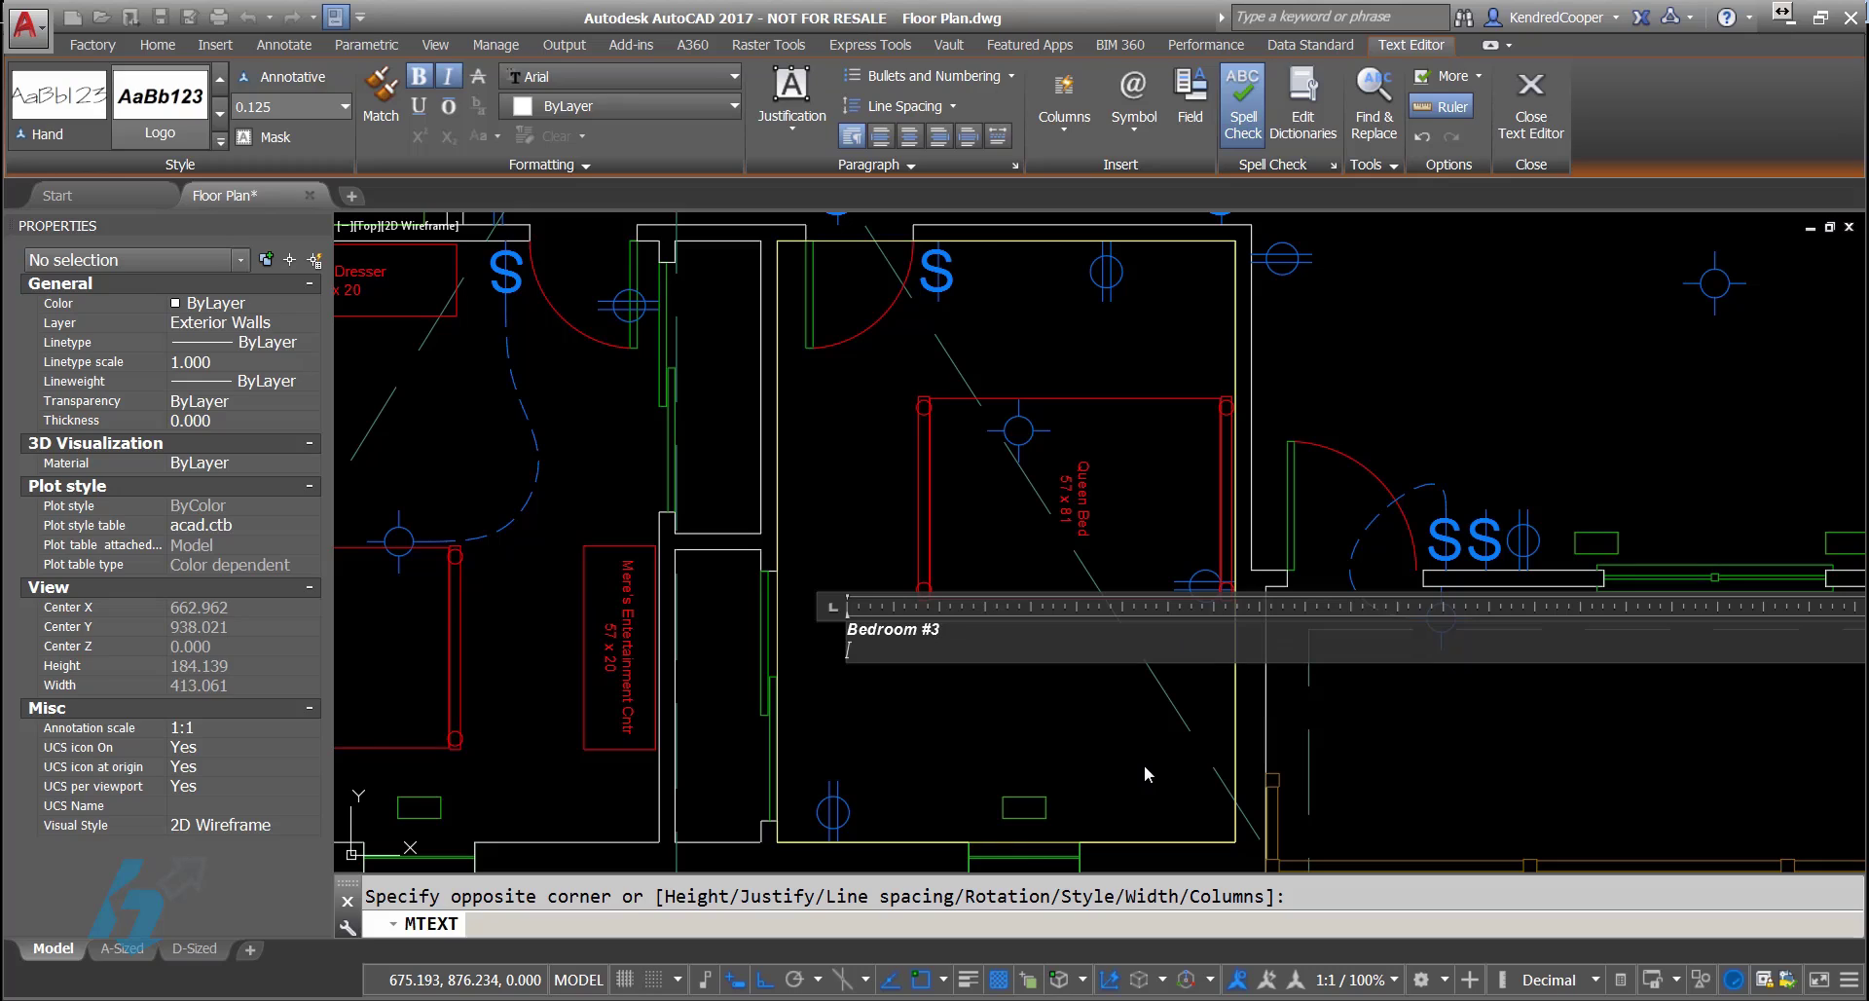
{"action": "type", "text": "Area"}
{"action": "key", "text": "BackSpace"}
{"action": "key", "text": "BackSpace"}
{"action": "key", "text": "BackSpace"}
{"action": "key", "text": "BackSpace"}
{"action": "type", "text": "Sq Ft:"}
Step: Close the editor and set the Bedroom #3 label's text height to 8 in Properties
{"action": "left_click", "coordinate": [1054, 738]}
{"action": "left_click", "coordinate": [995, 720]}
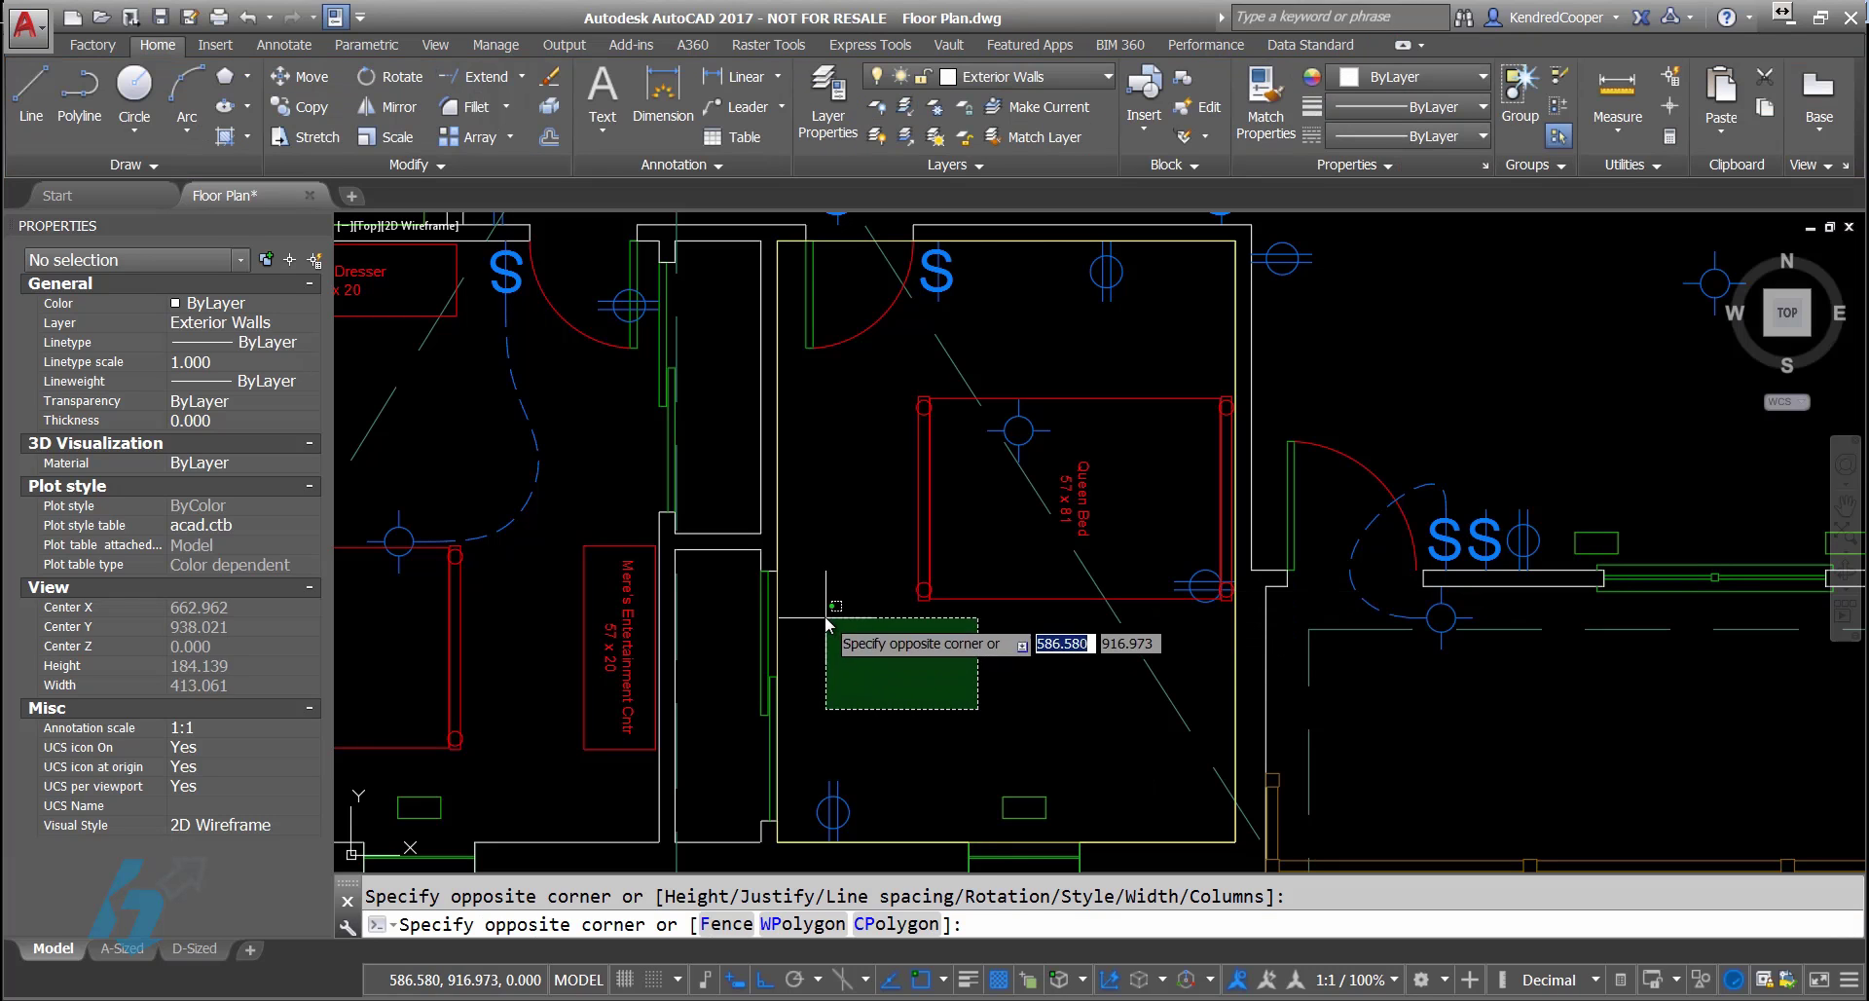
{"action": "left_click", "coordinate": [833, 628]}
{"action": "left_click", "coordinate": [237, 623]}
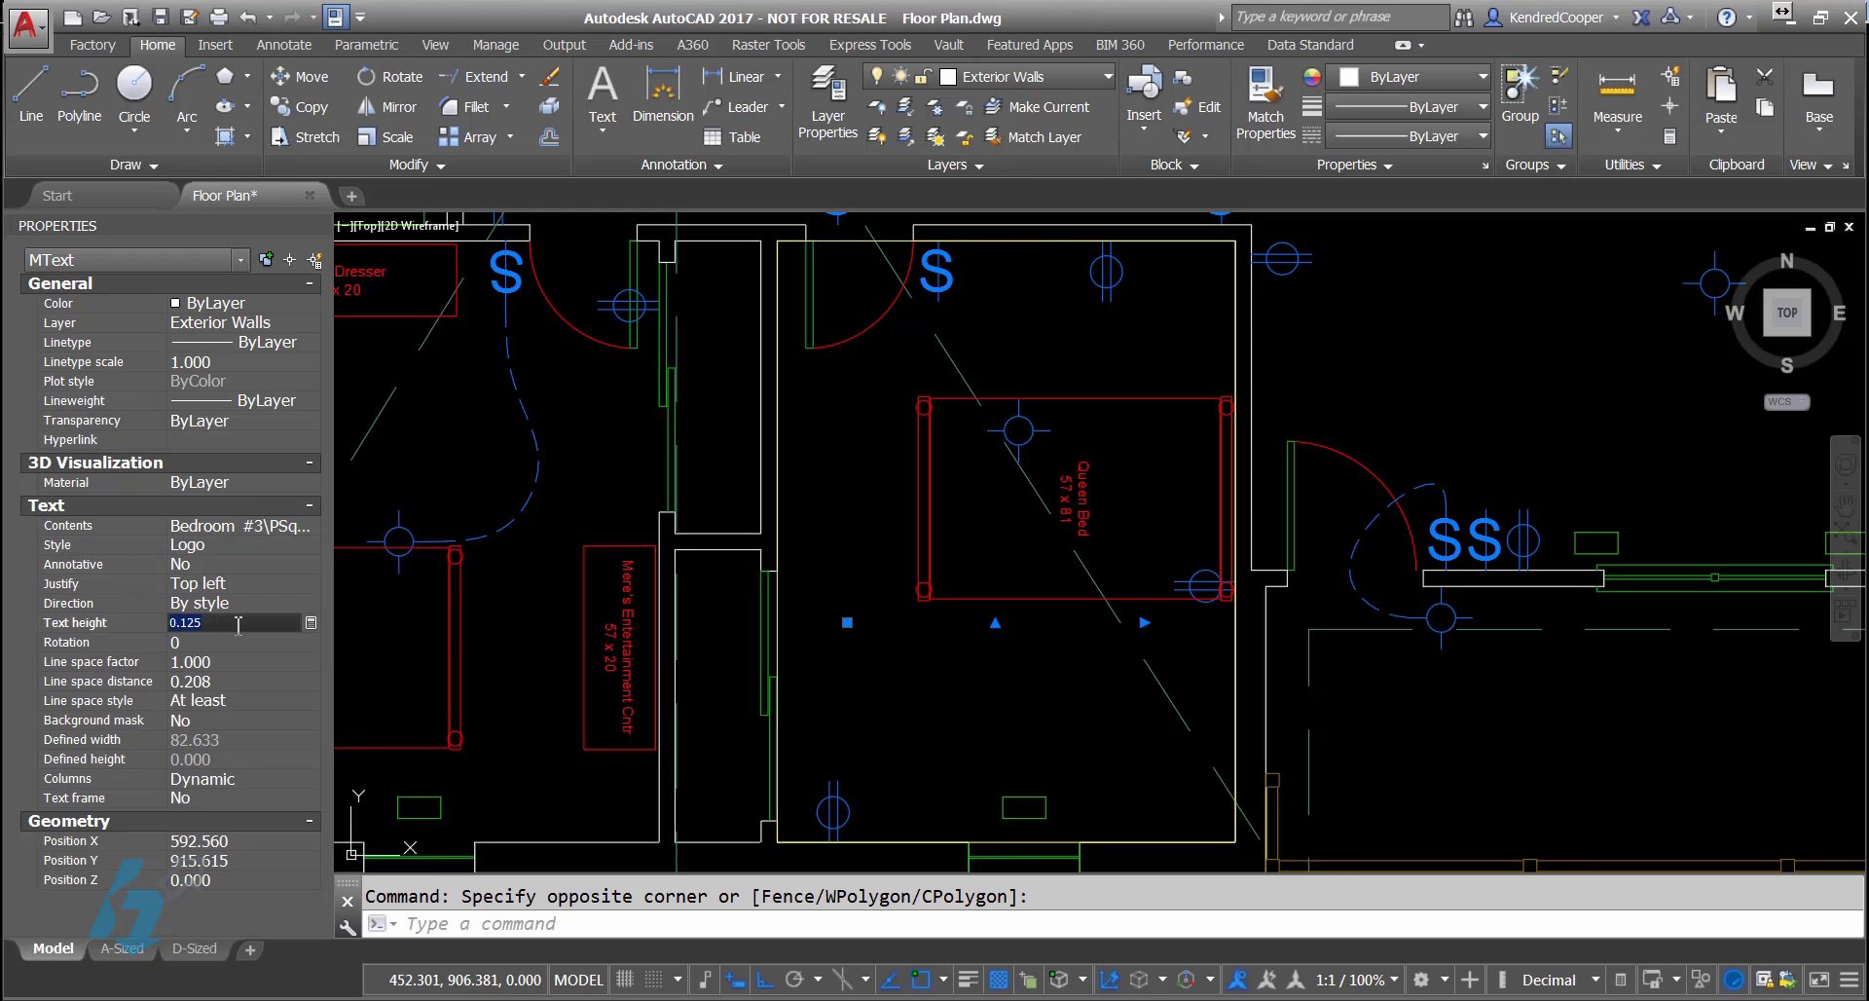
{"action": "type", "text": "8"}
{"action": "key", "text": "Tab"}
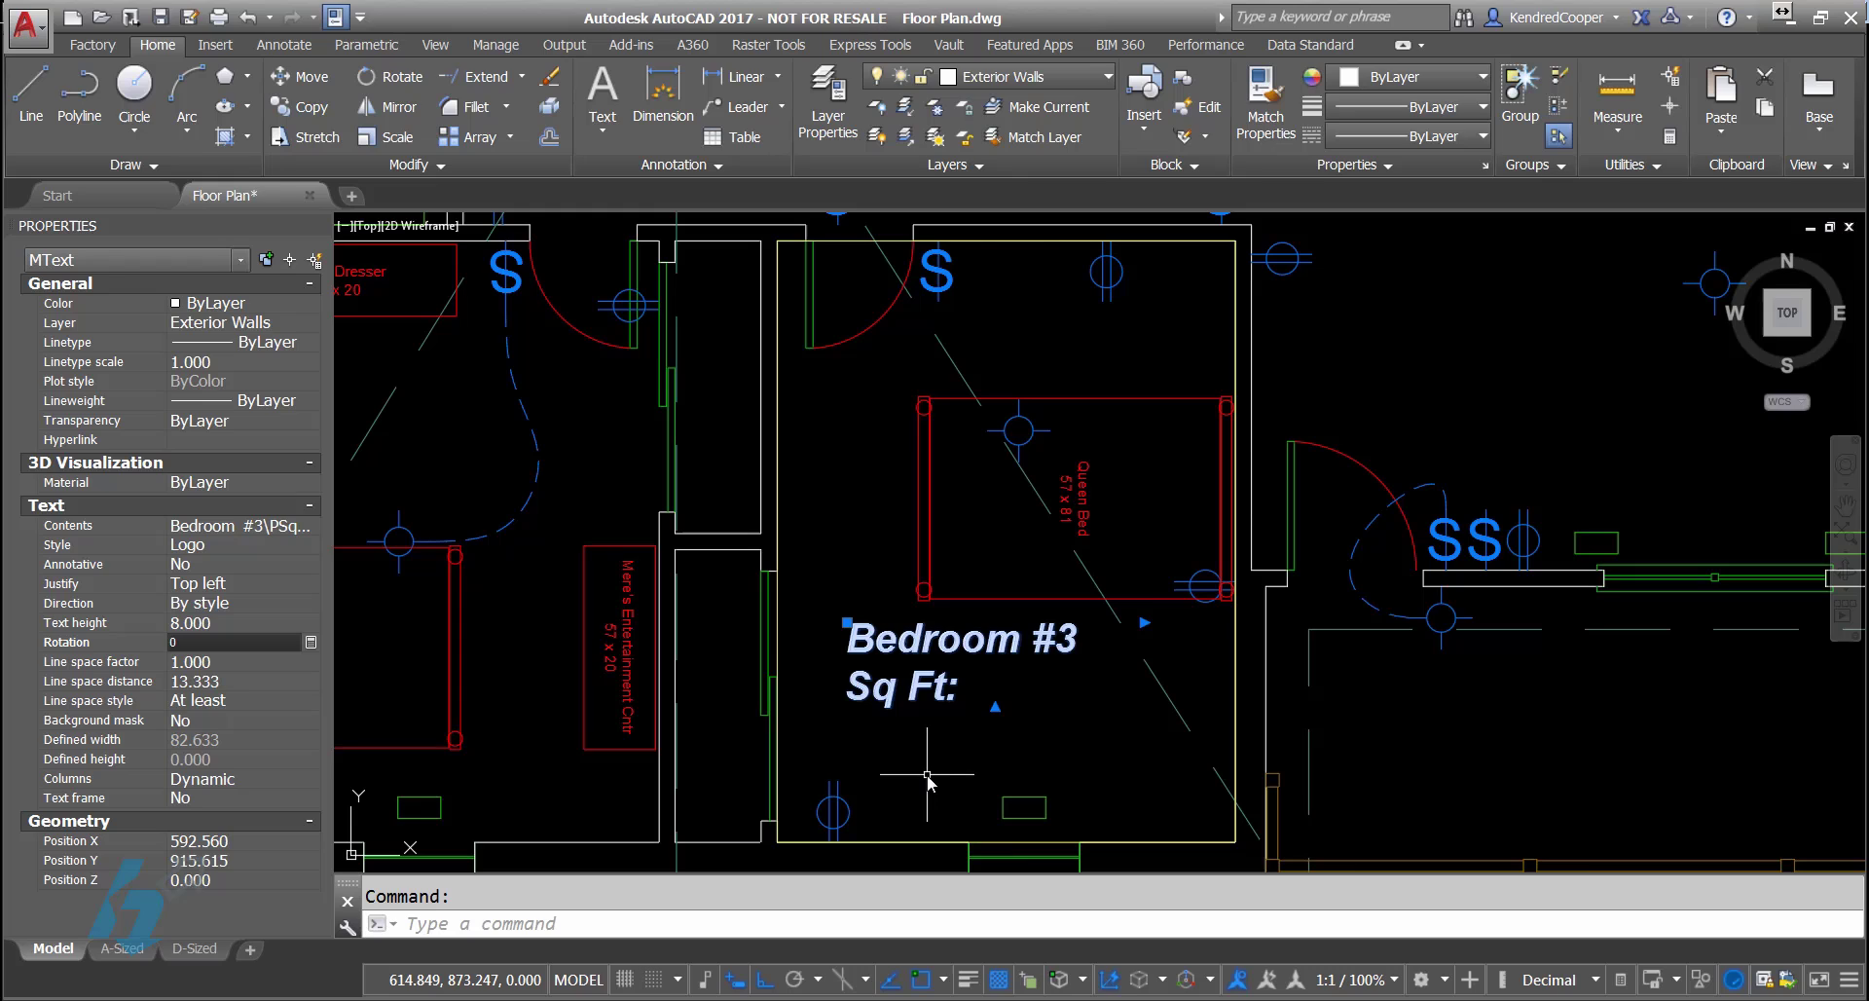
{"action": "key", "text": "Escape"}
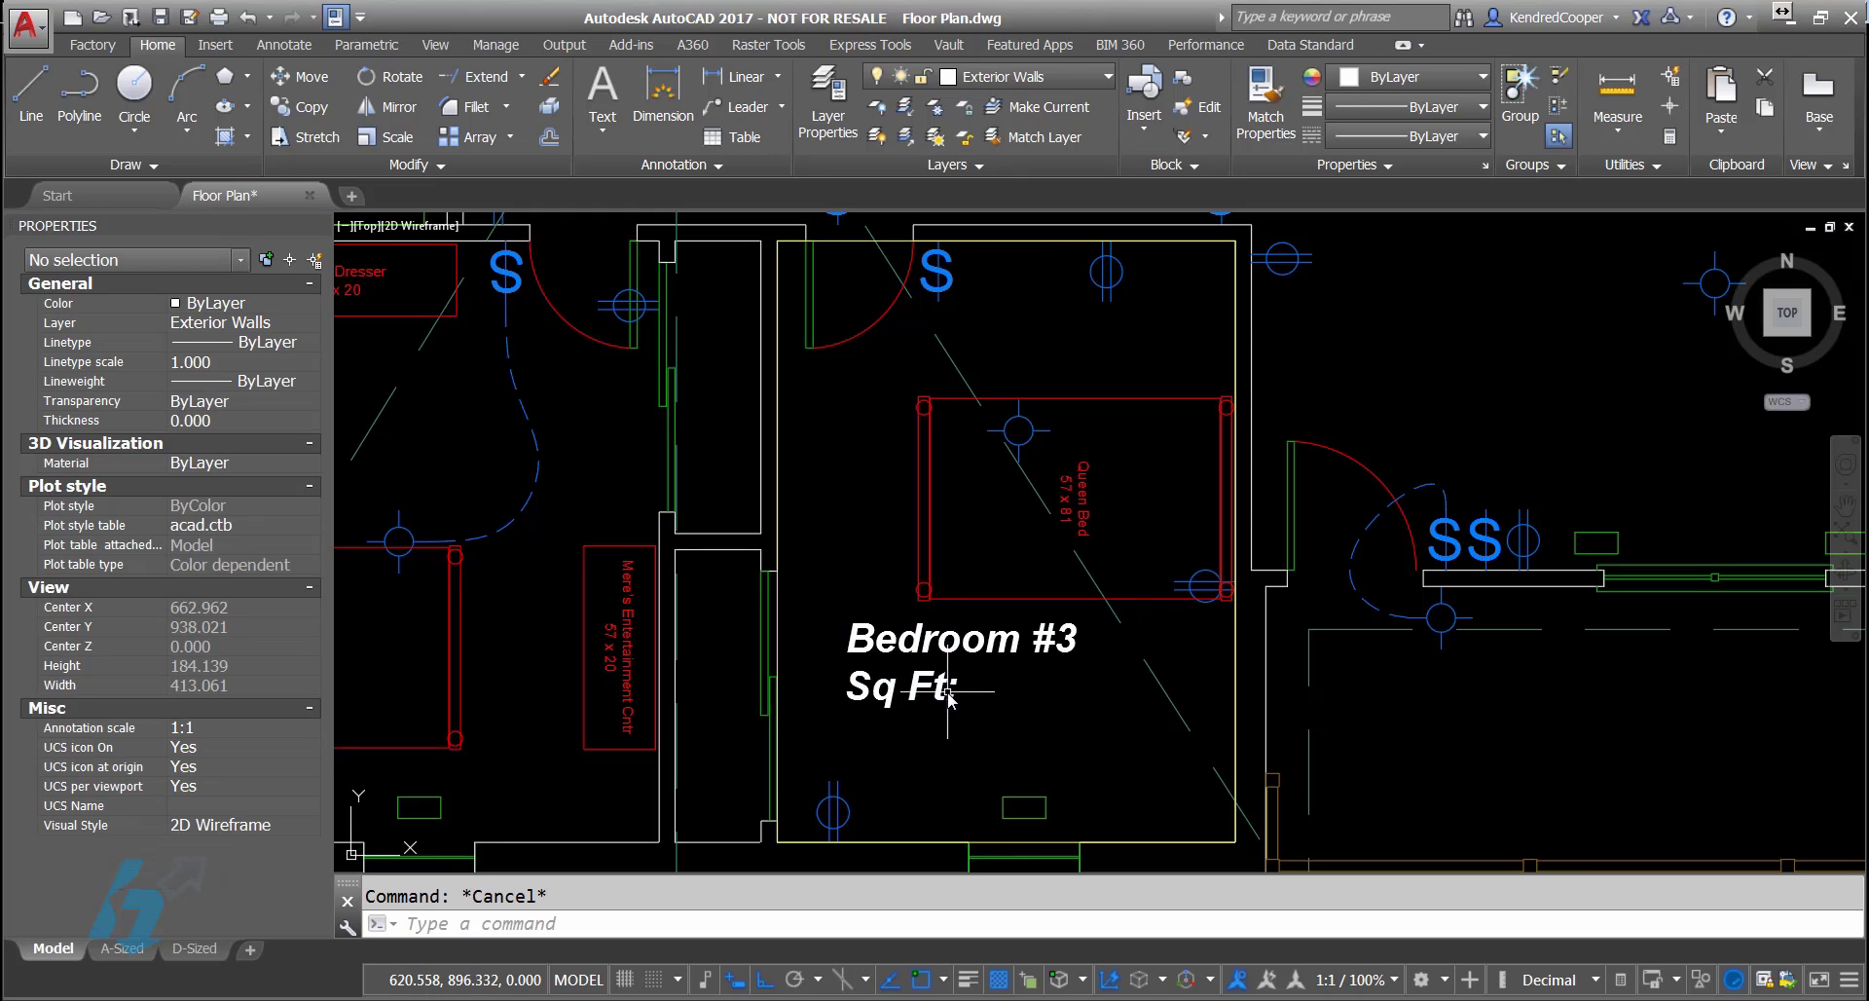
{"action": "left_click", "coordinate": [952, 687]}
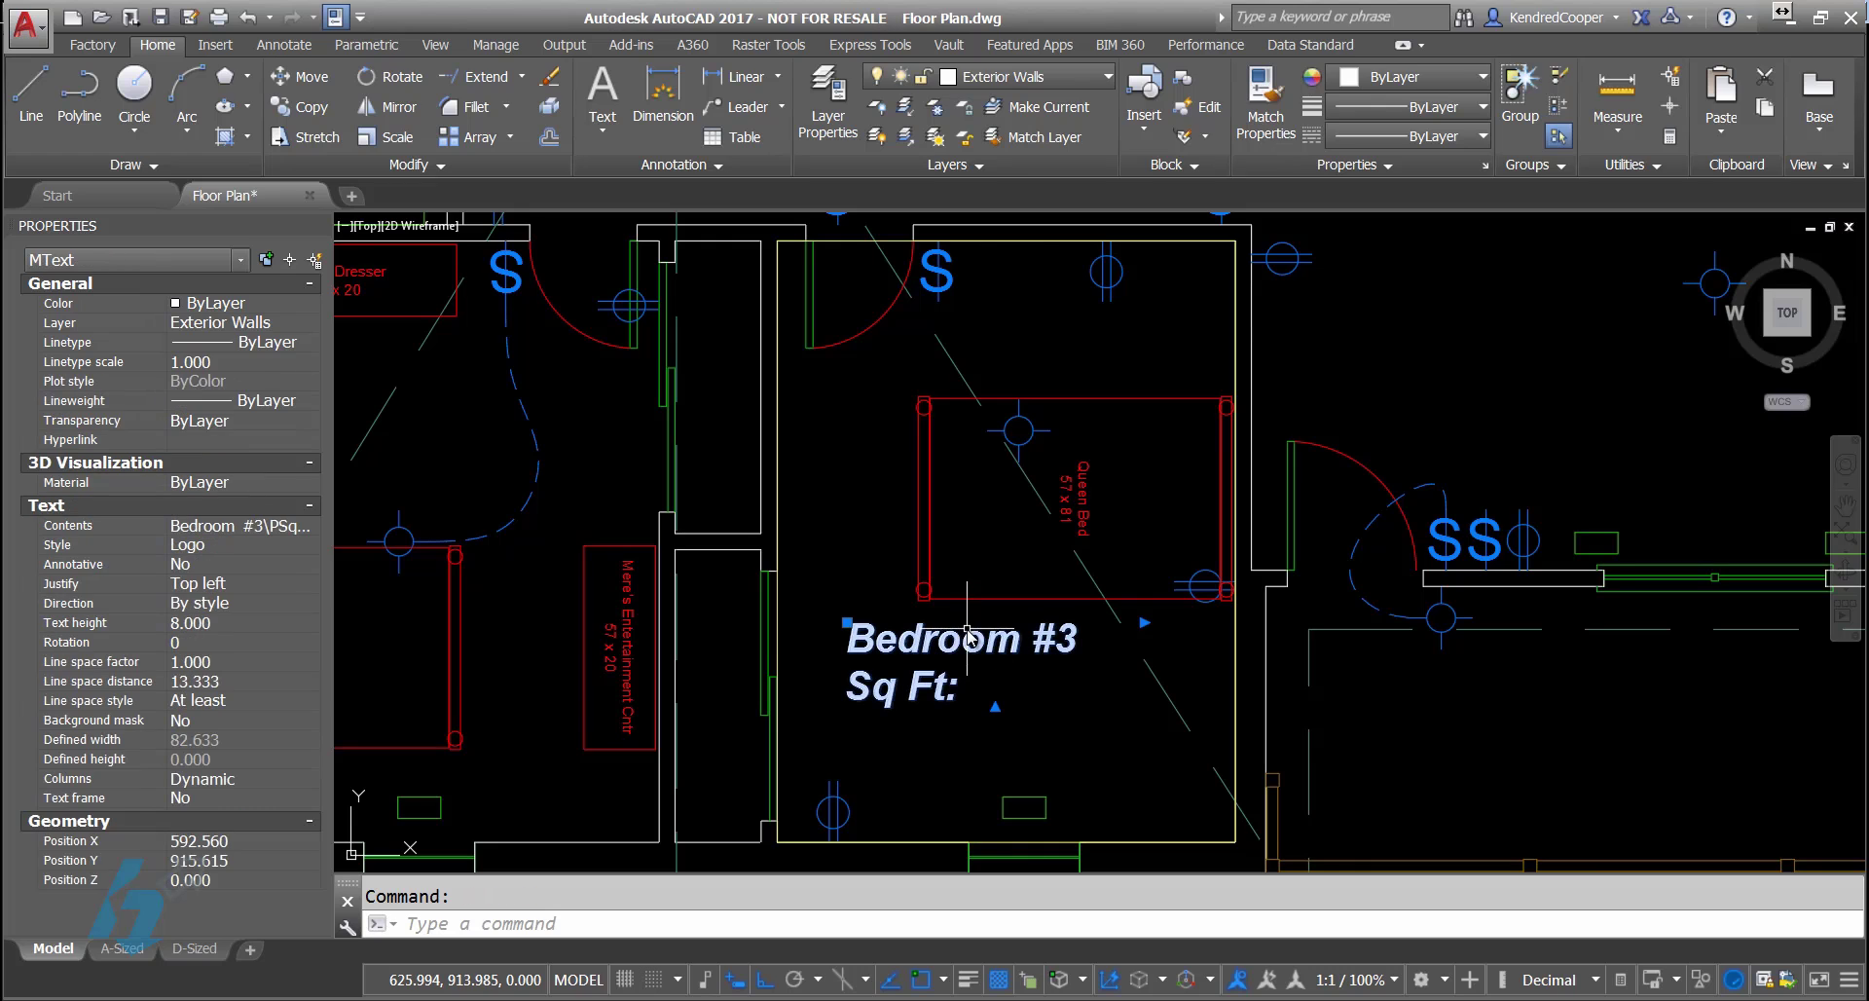
Step: Insert a field into the label, choosing the Objects category and Object field type
{"action": "double_click", "coordinate": [967, 638]}
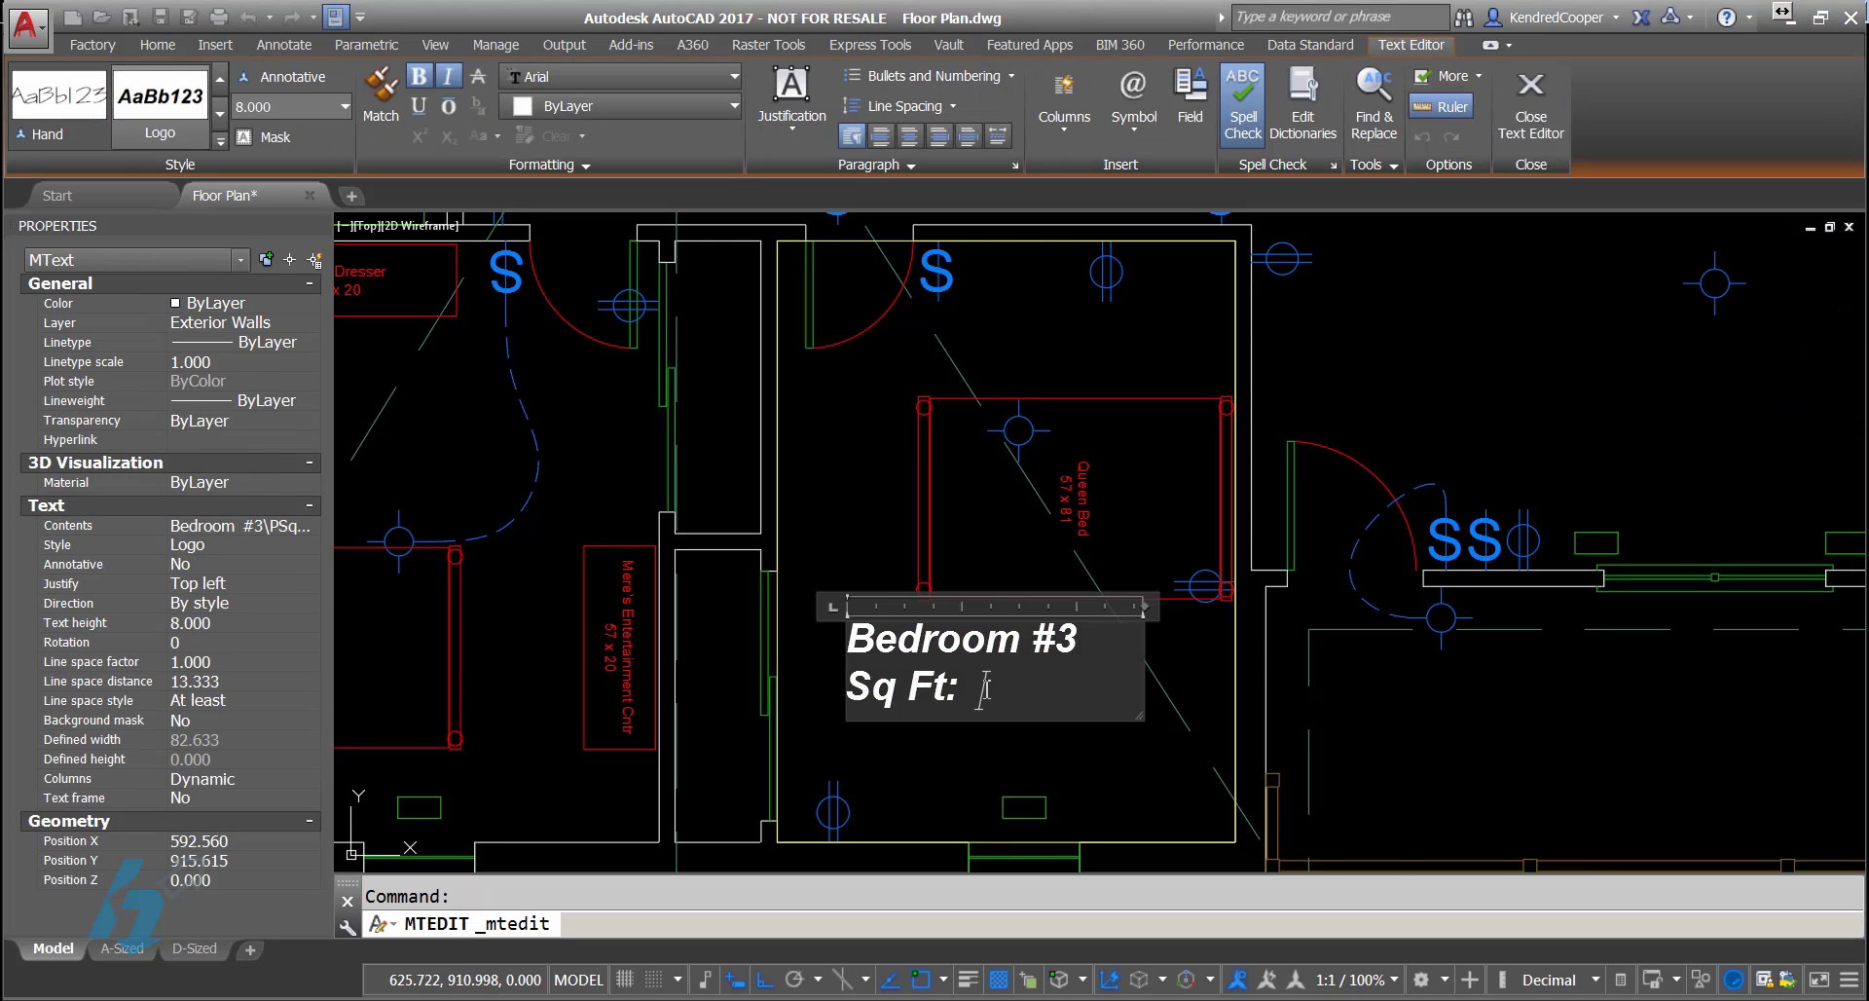
{"action": "left_click", "coordinate": [1189, 115]}
{"action": "left_click", "coordinate": [726, 262]}
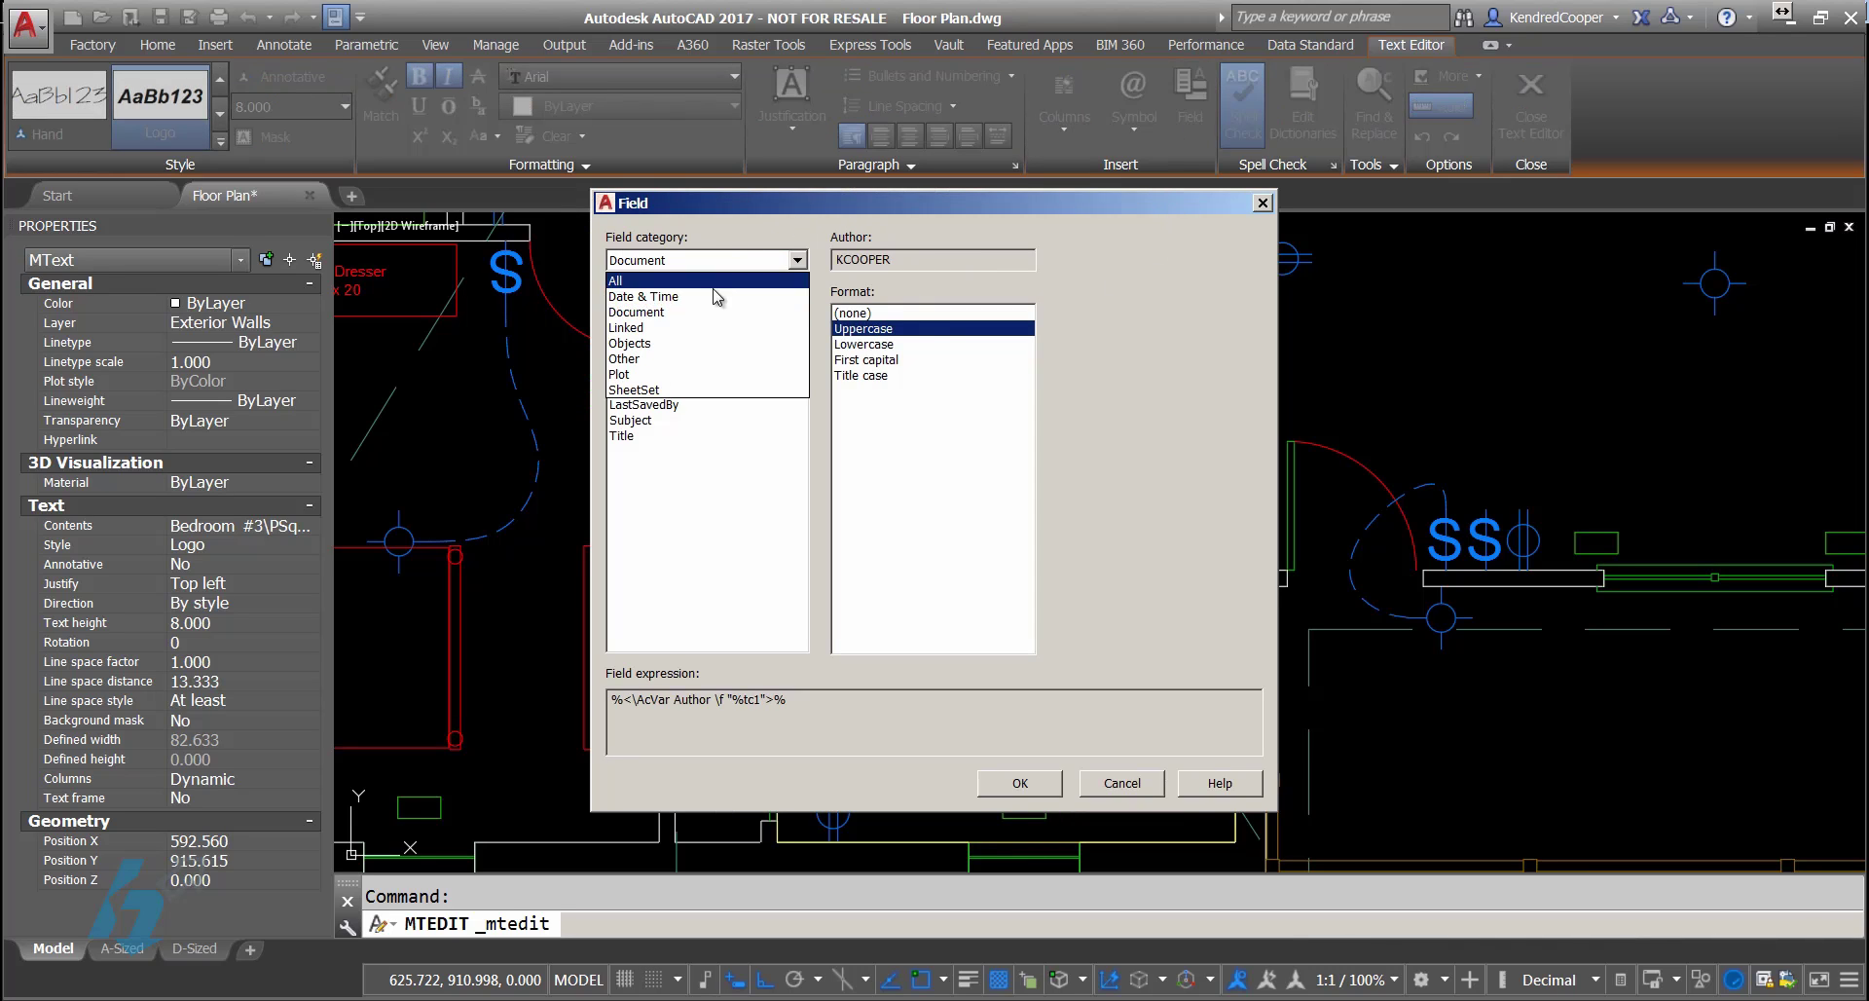
{"action": "left_click", "coordinate": [700, 344]}
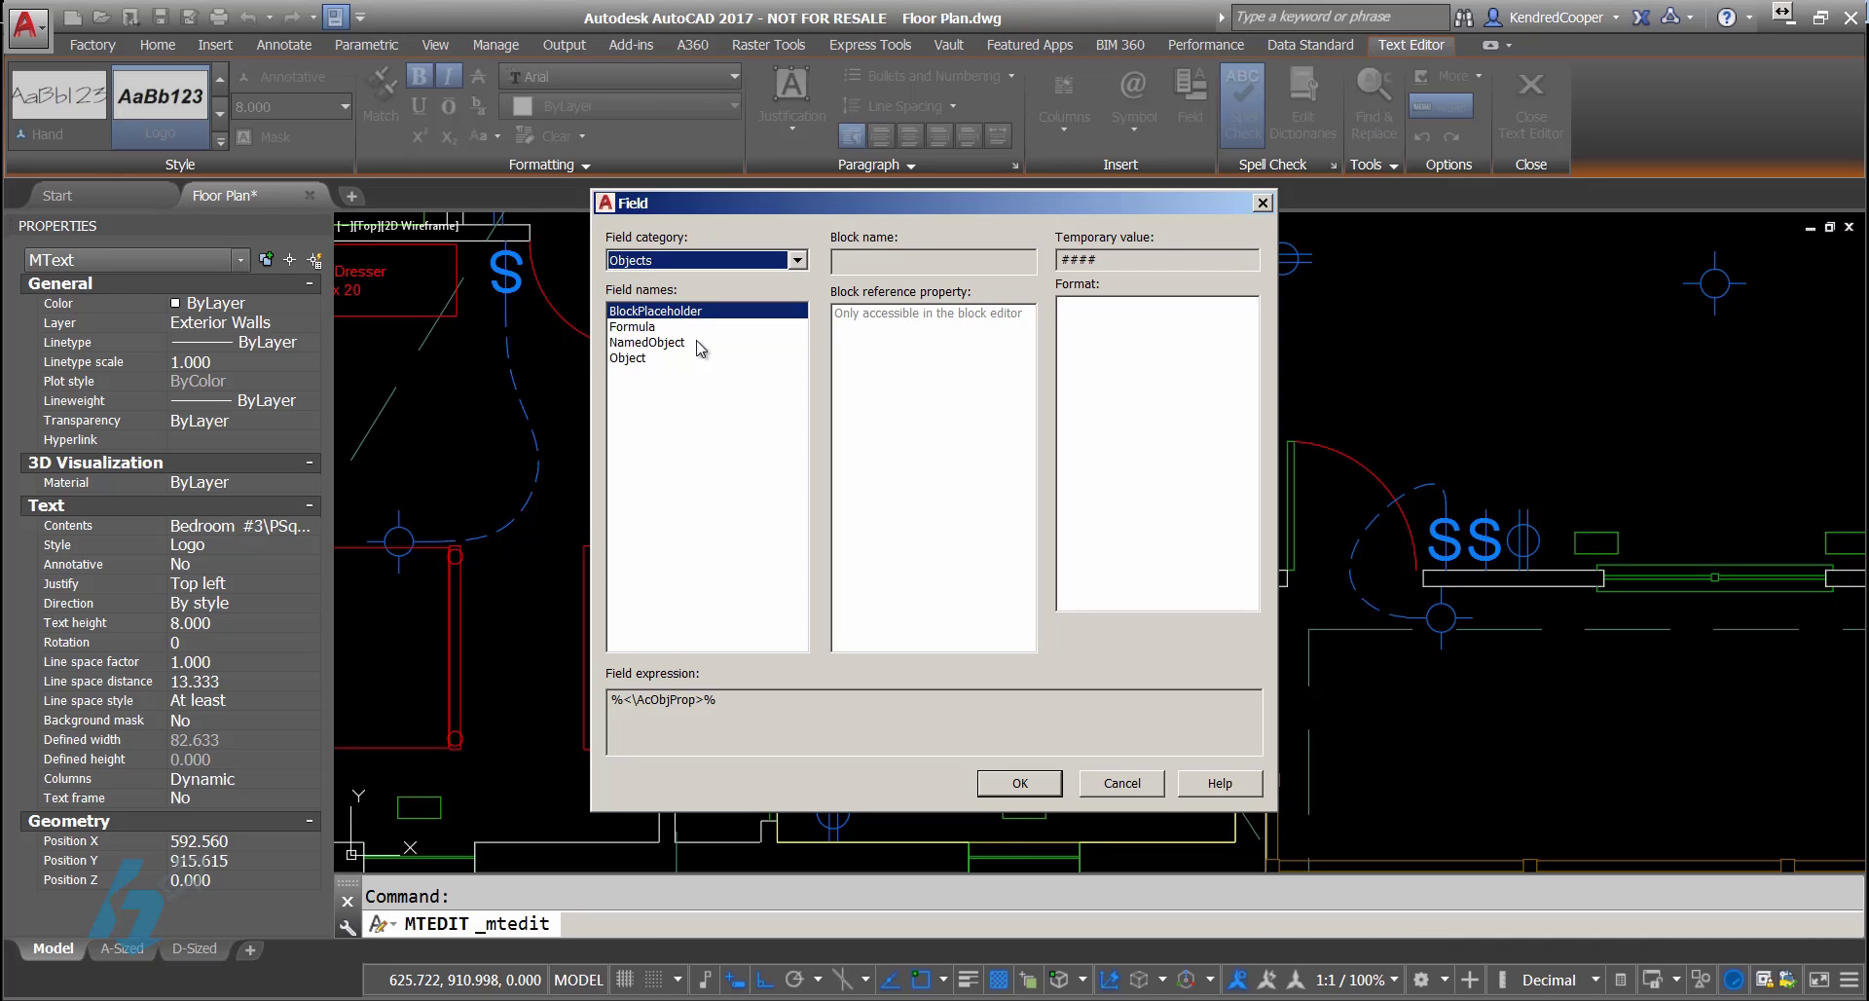
{"action": "left_click", "coordinate": [645, 357]}
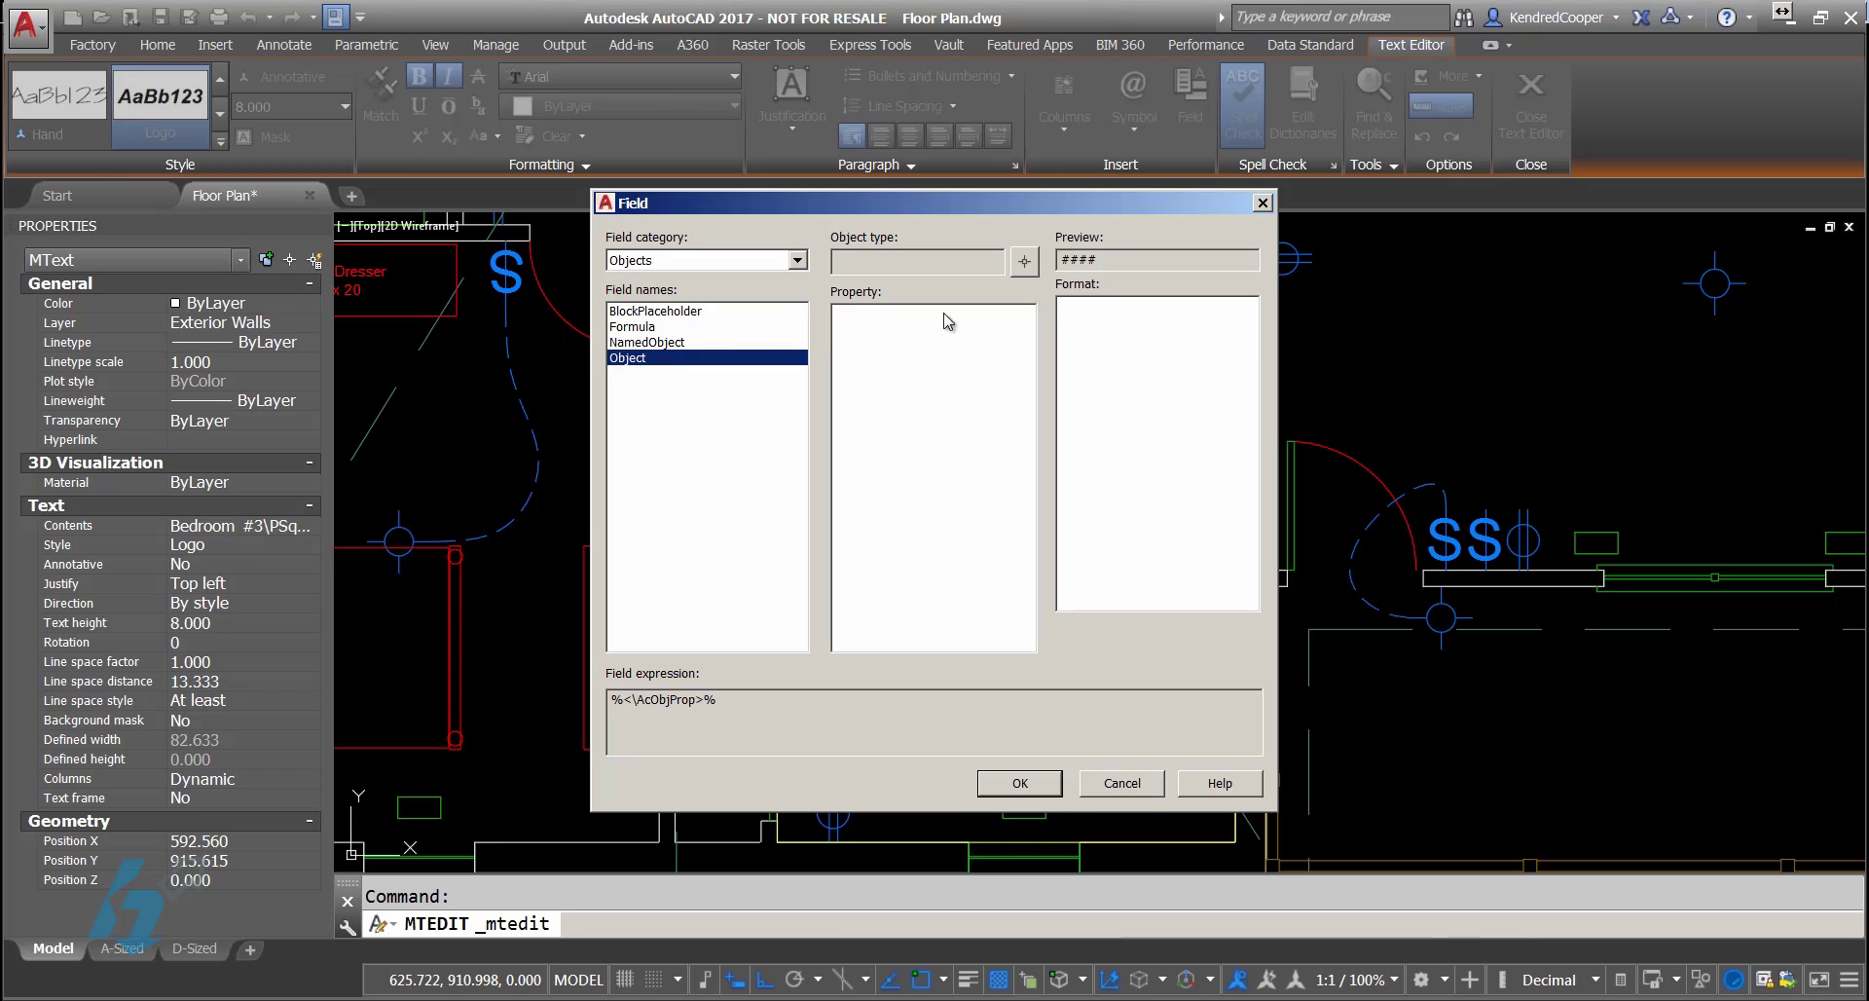
Step: Pick the bedroom boundary polyline and show its Area in Architectural format
{"action": "left_click", "coordinate": [1025, 262]}
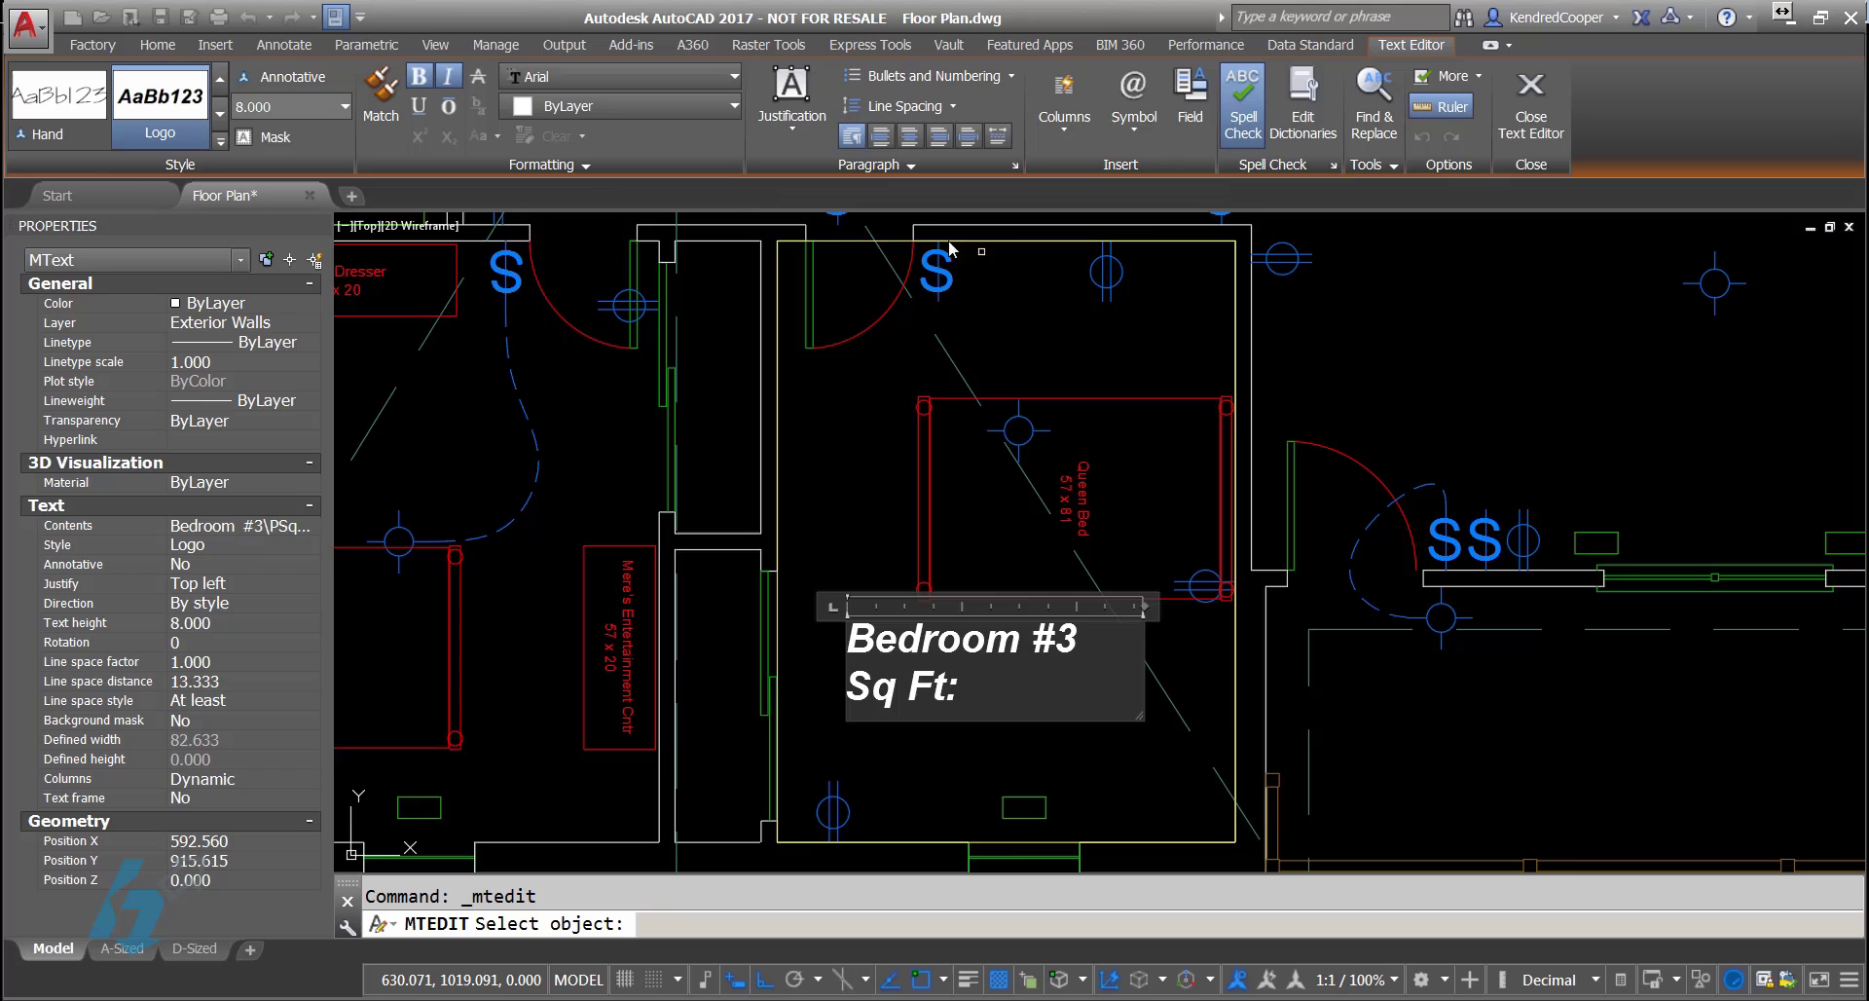
{"action": "left_click", "coordinate": [845, 243]}
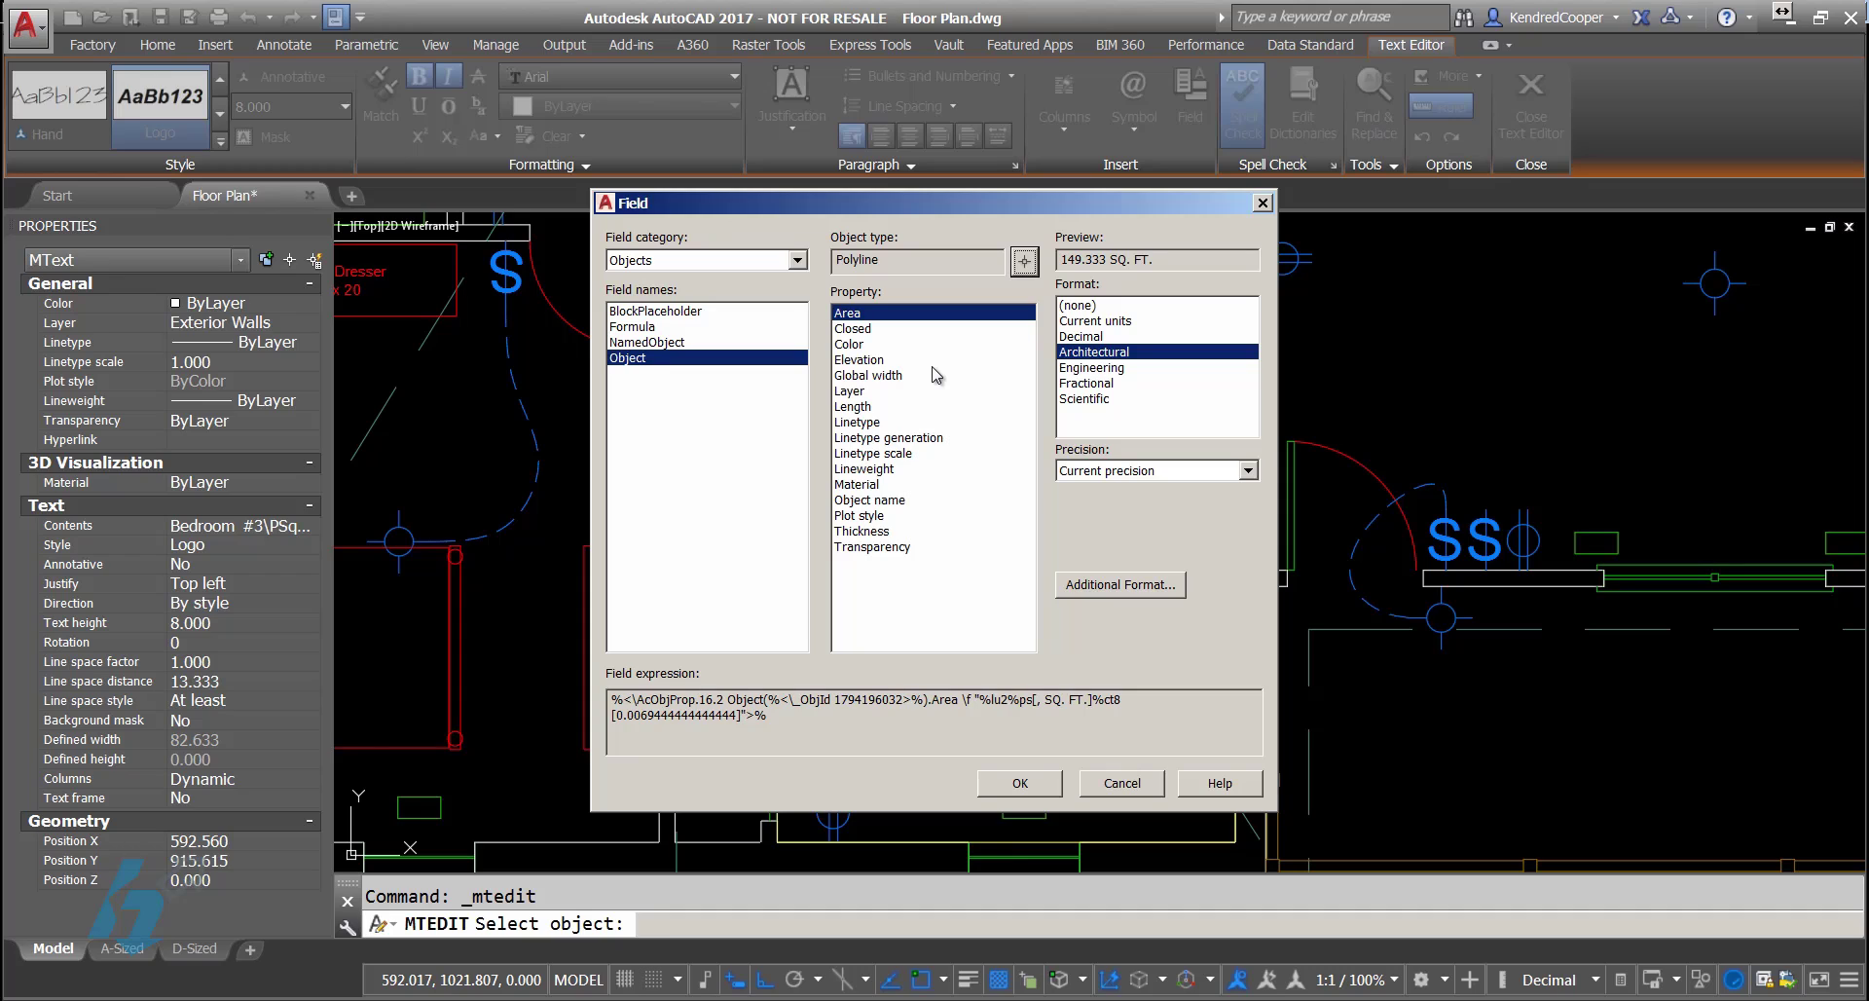
{"action": "left_click", "coordinate": [857, 314]}
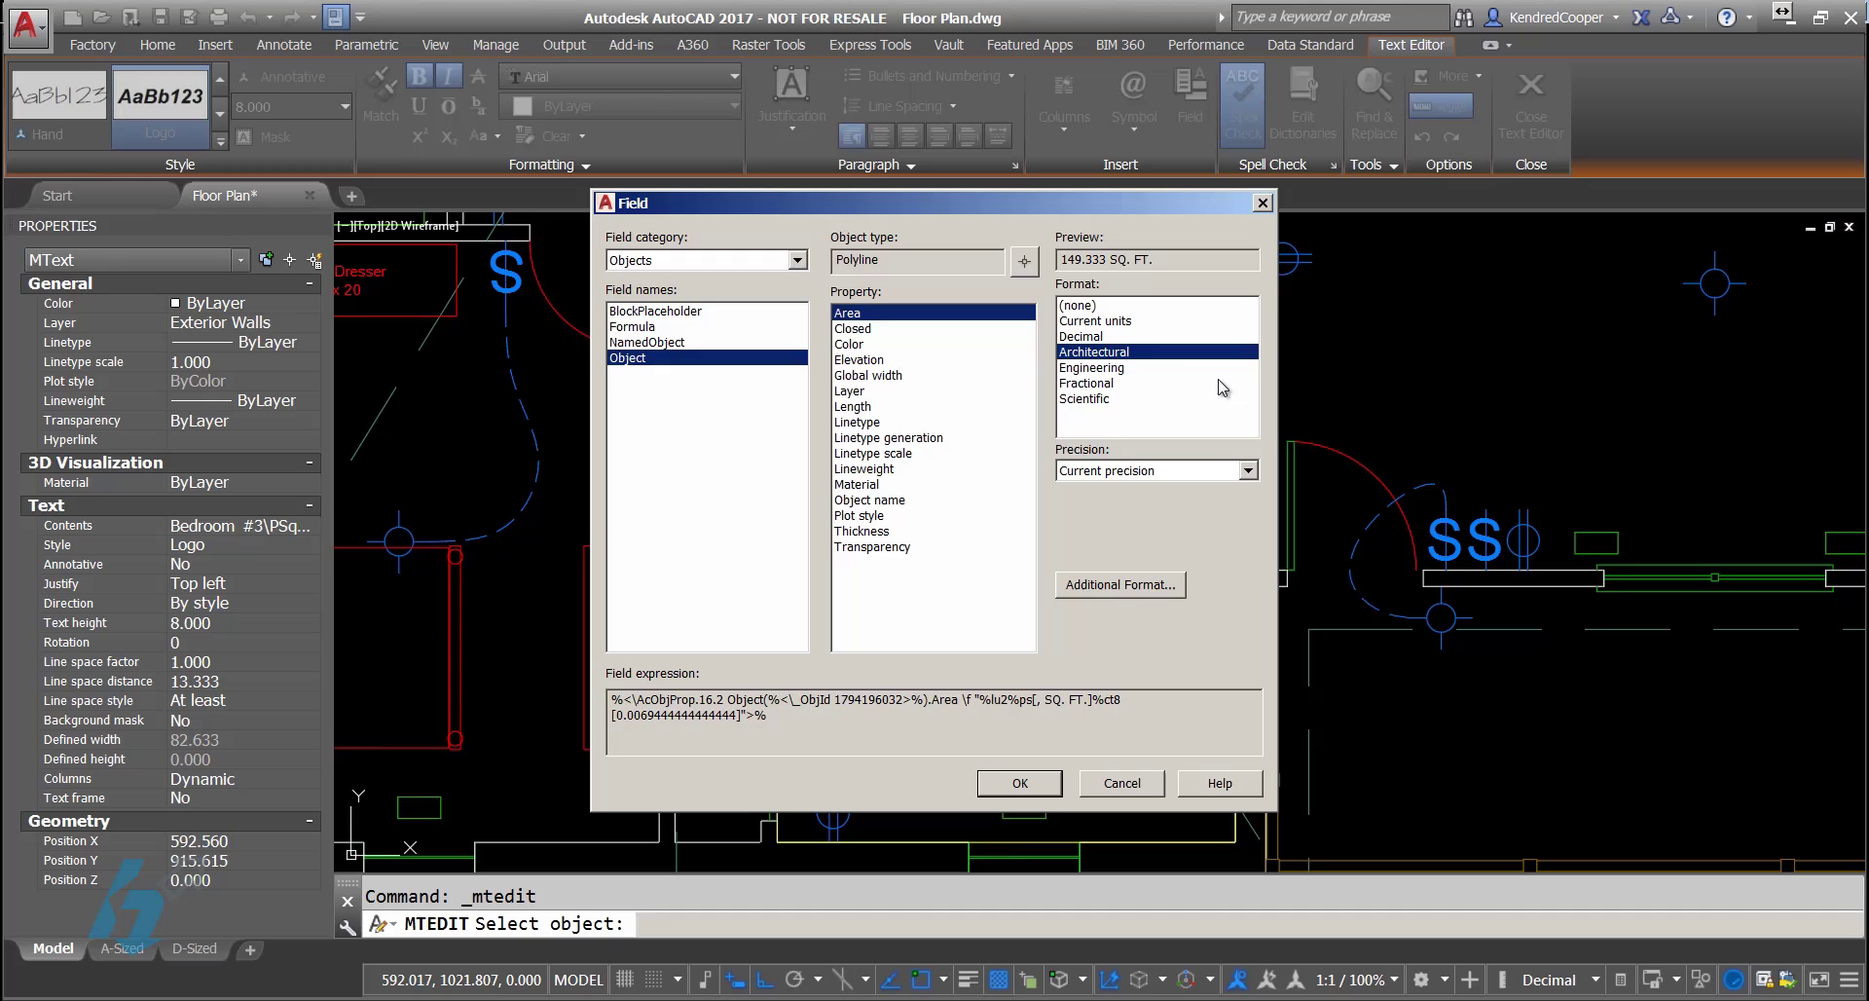
{"action": "left_click", "coordinate": [1147, 322]}
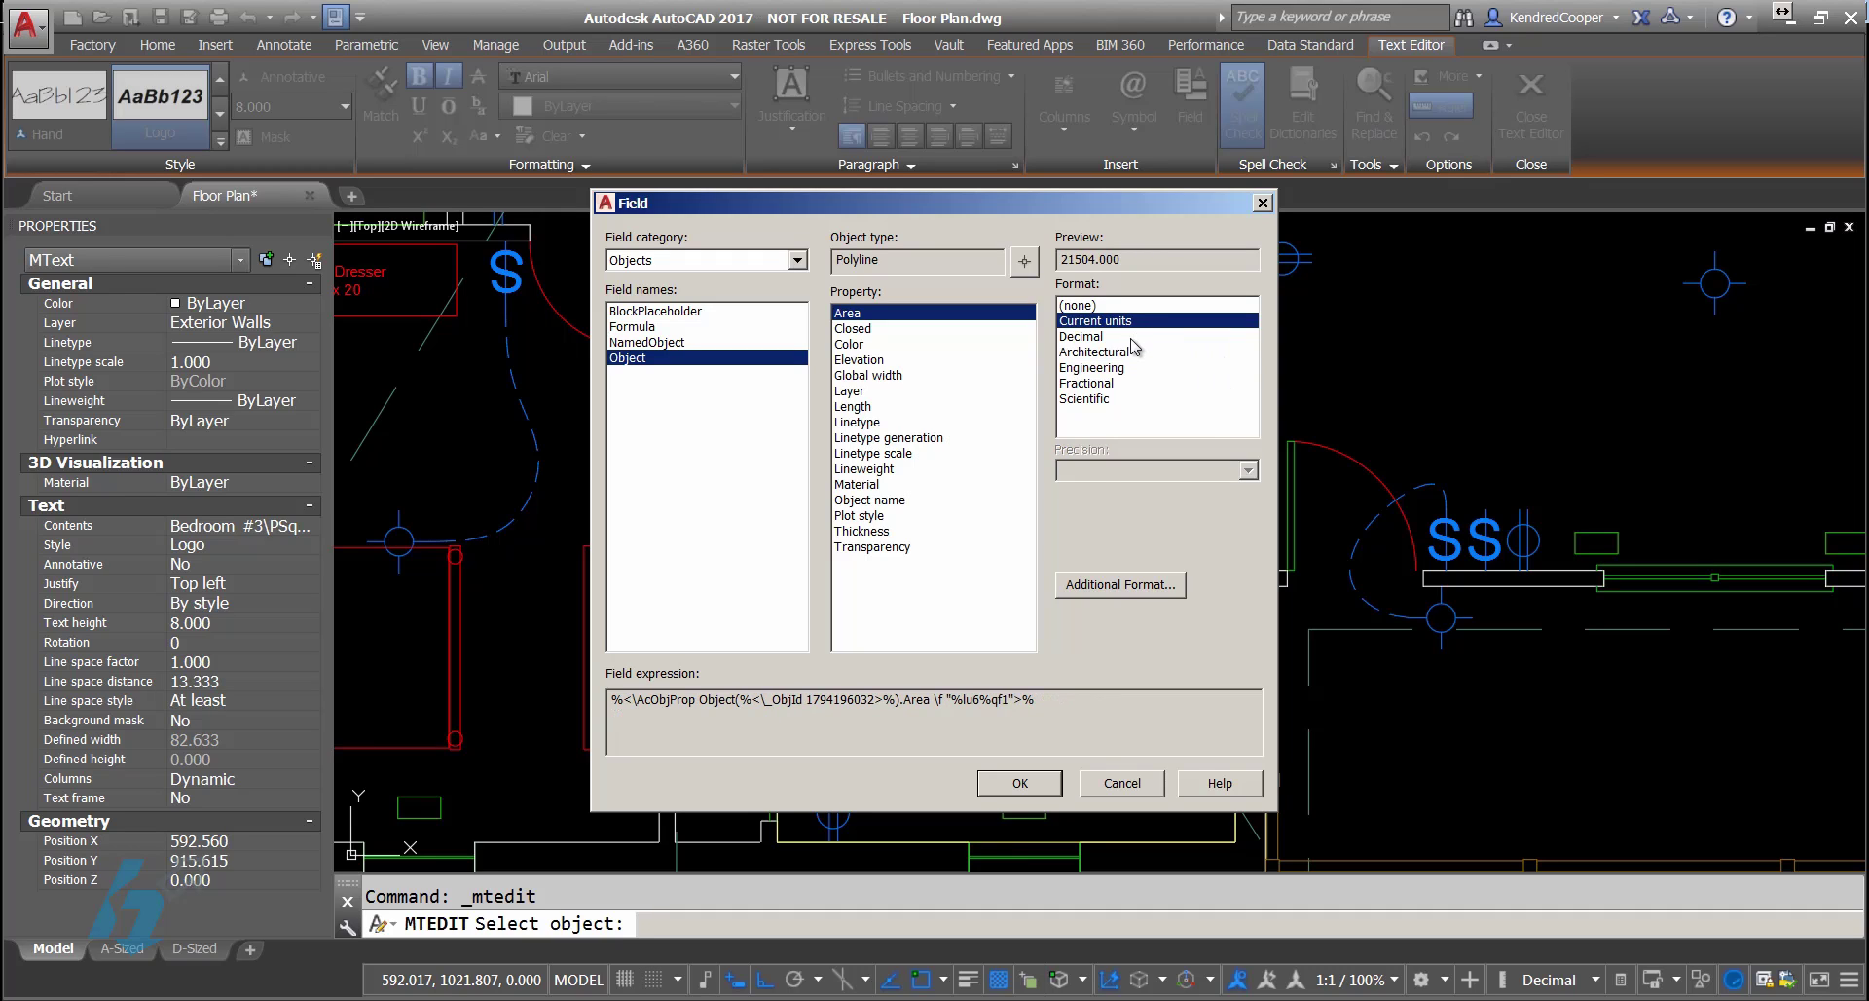
{"action": "left_click", "coordinate": [1134, 337]}
{"action": "left_click", "coordinate": [1134, 353]}
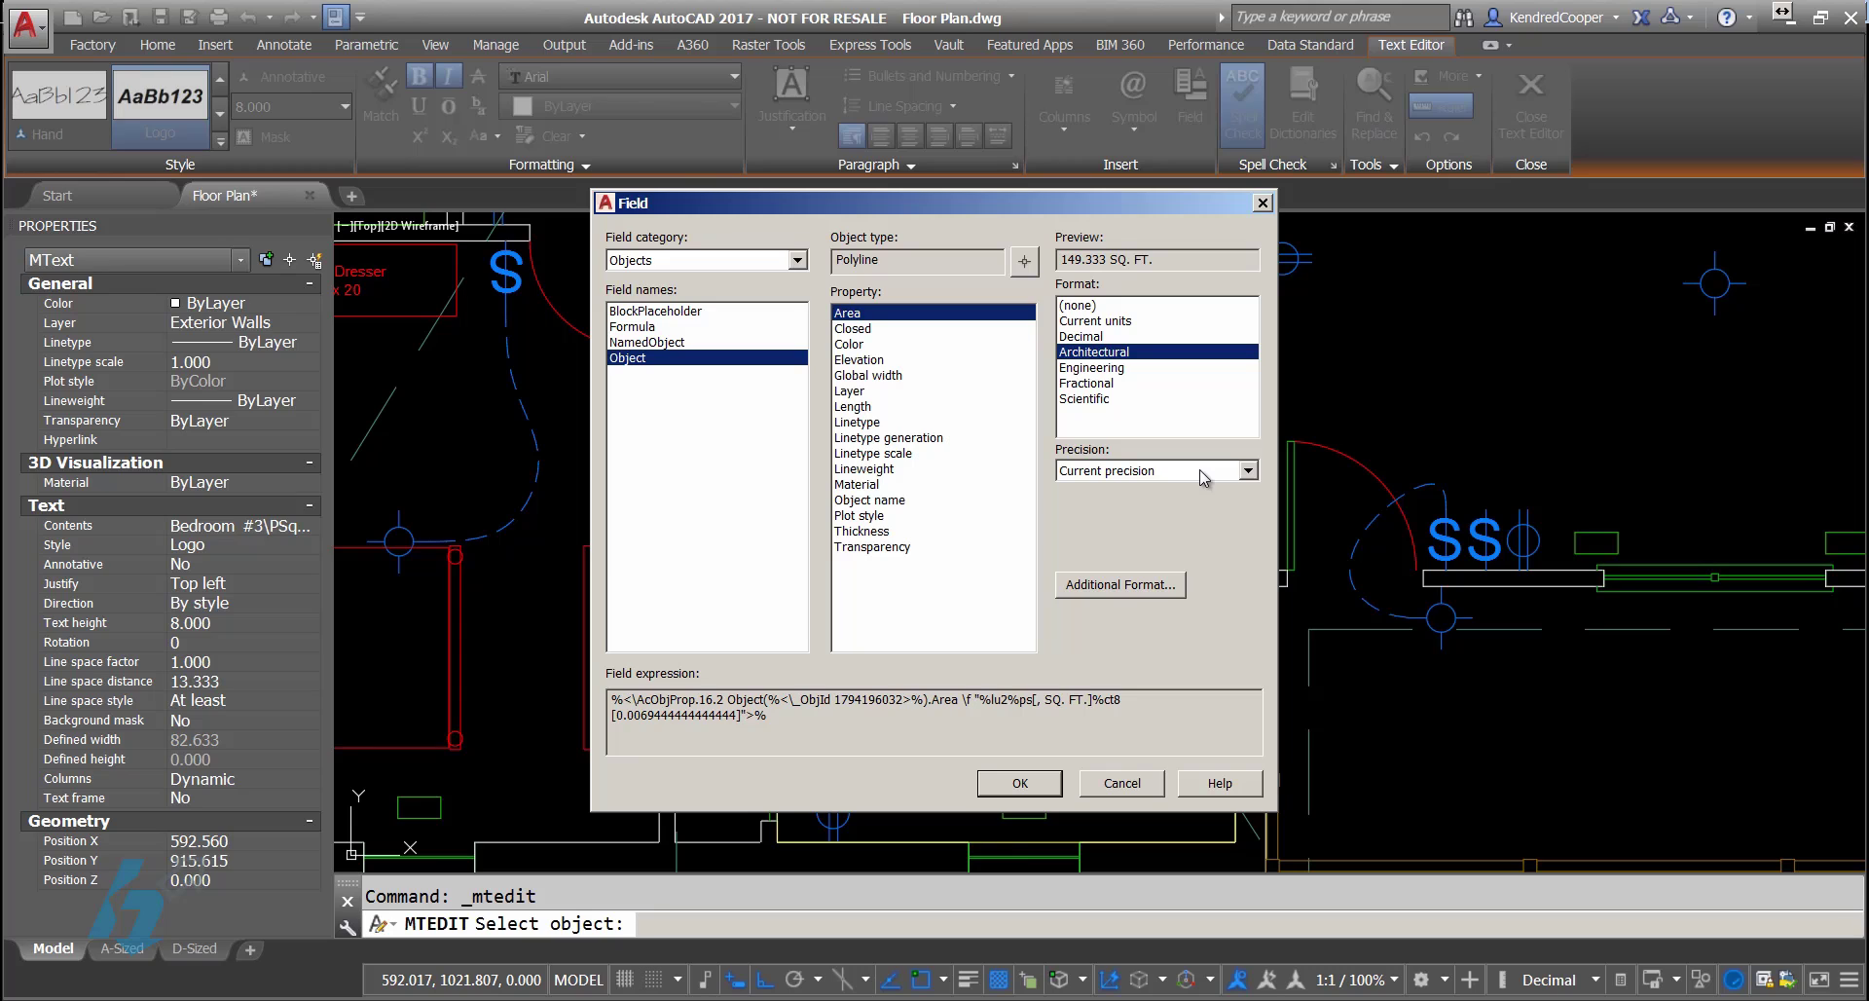
Step: Insert the area field, then move the label left and widen it with grips
{"action": "left_click", "coordinate": [1018, 783]}
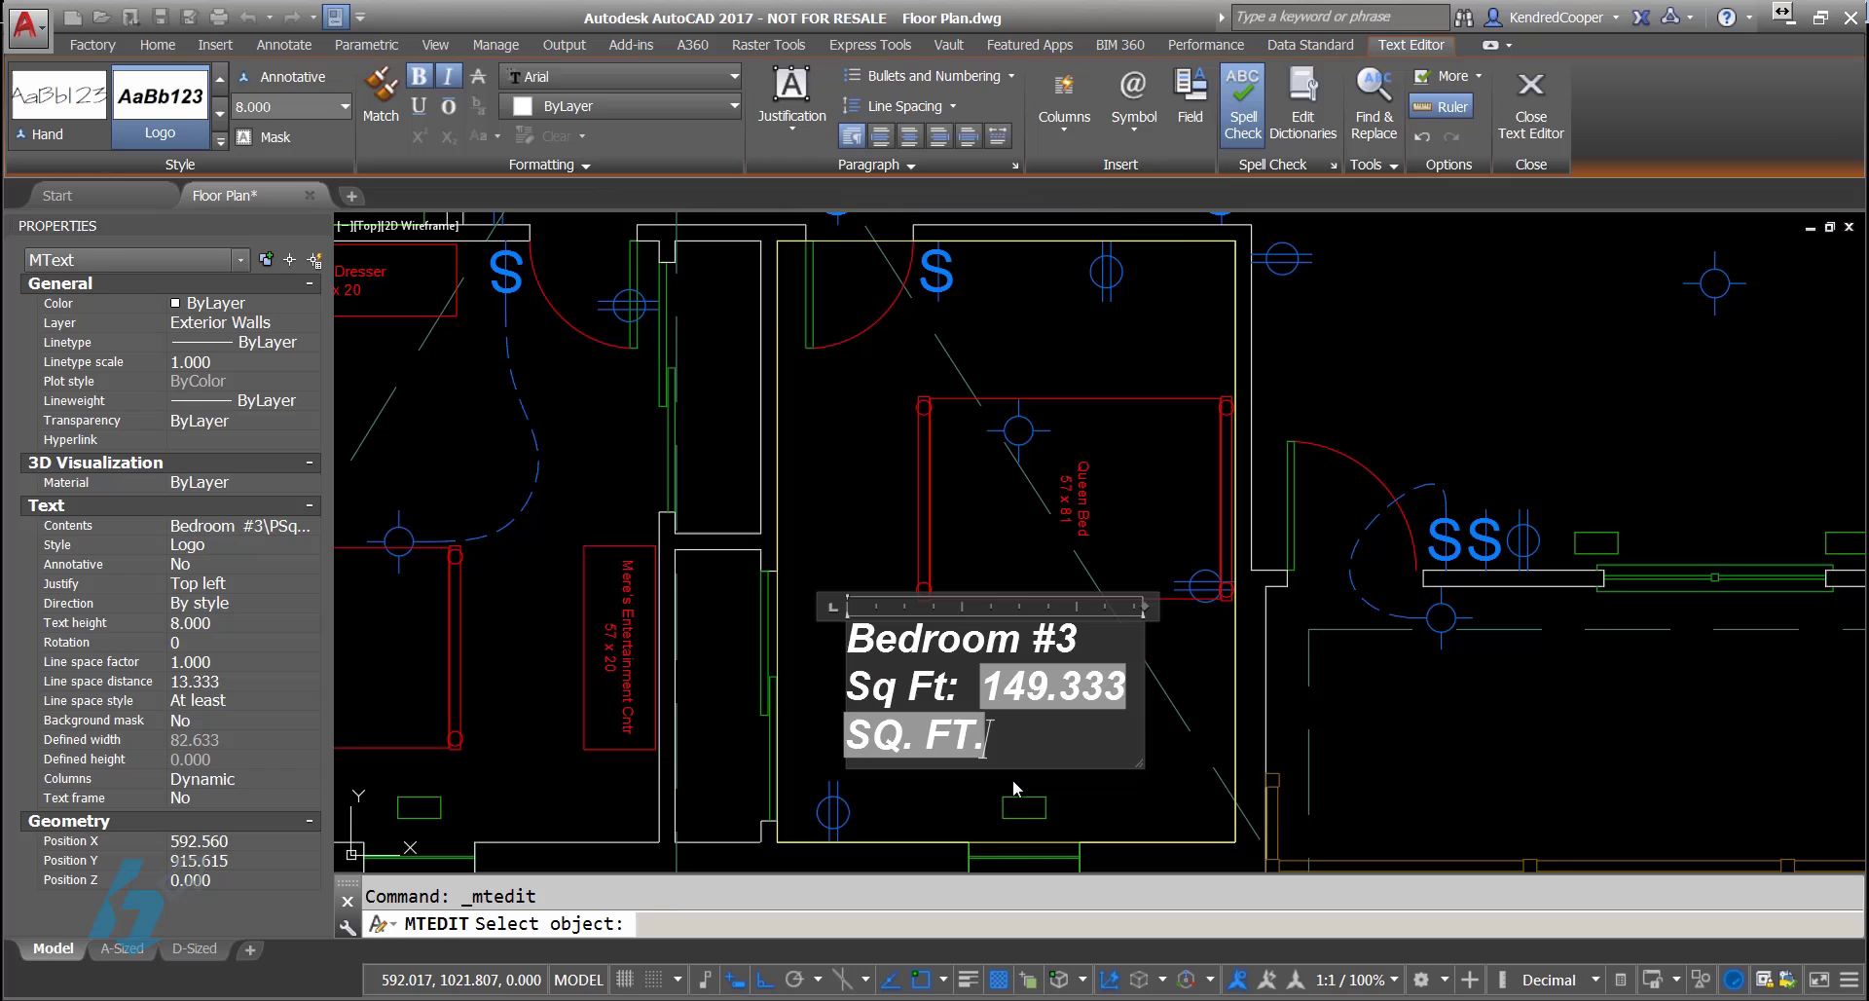
{"action": "left_click", "coordinate": [1162, 786]}
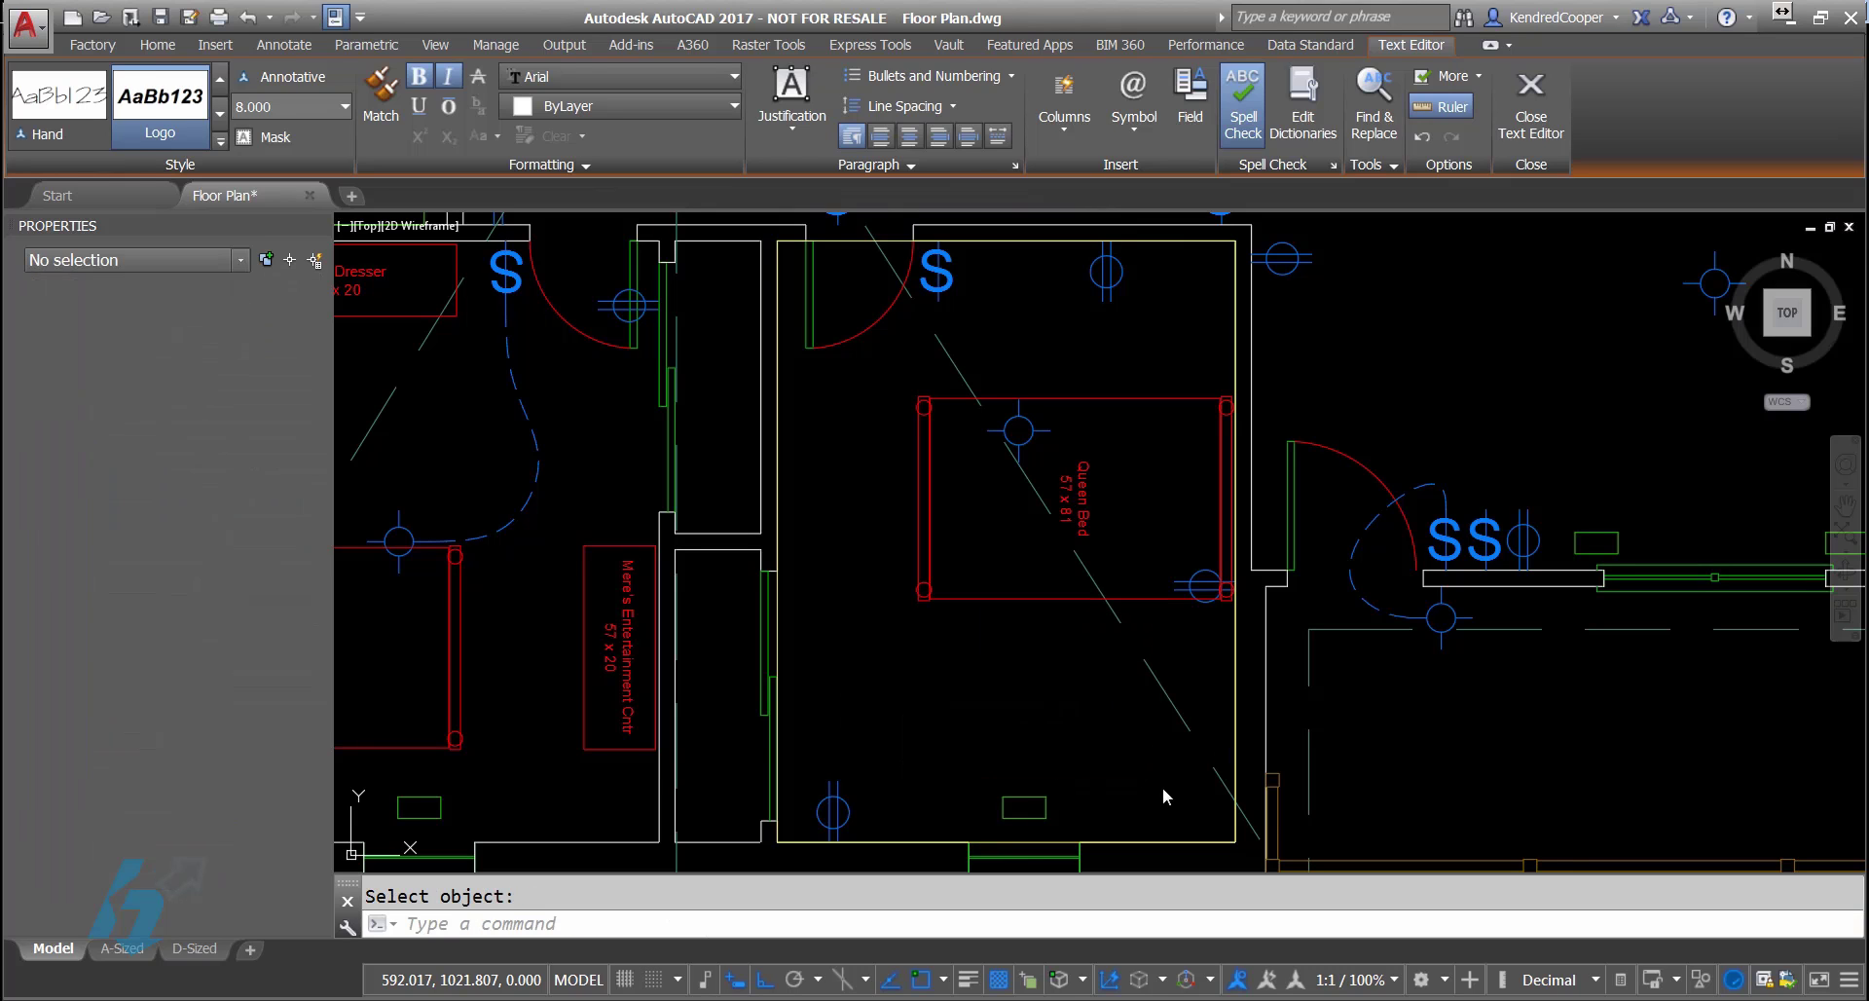
{"action": "left_click", "coordinate": [1120, 655]}
{"action": "left_click", "coordinate": [1145, 621]}
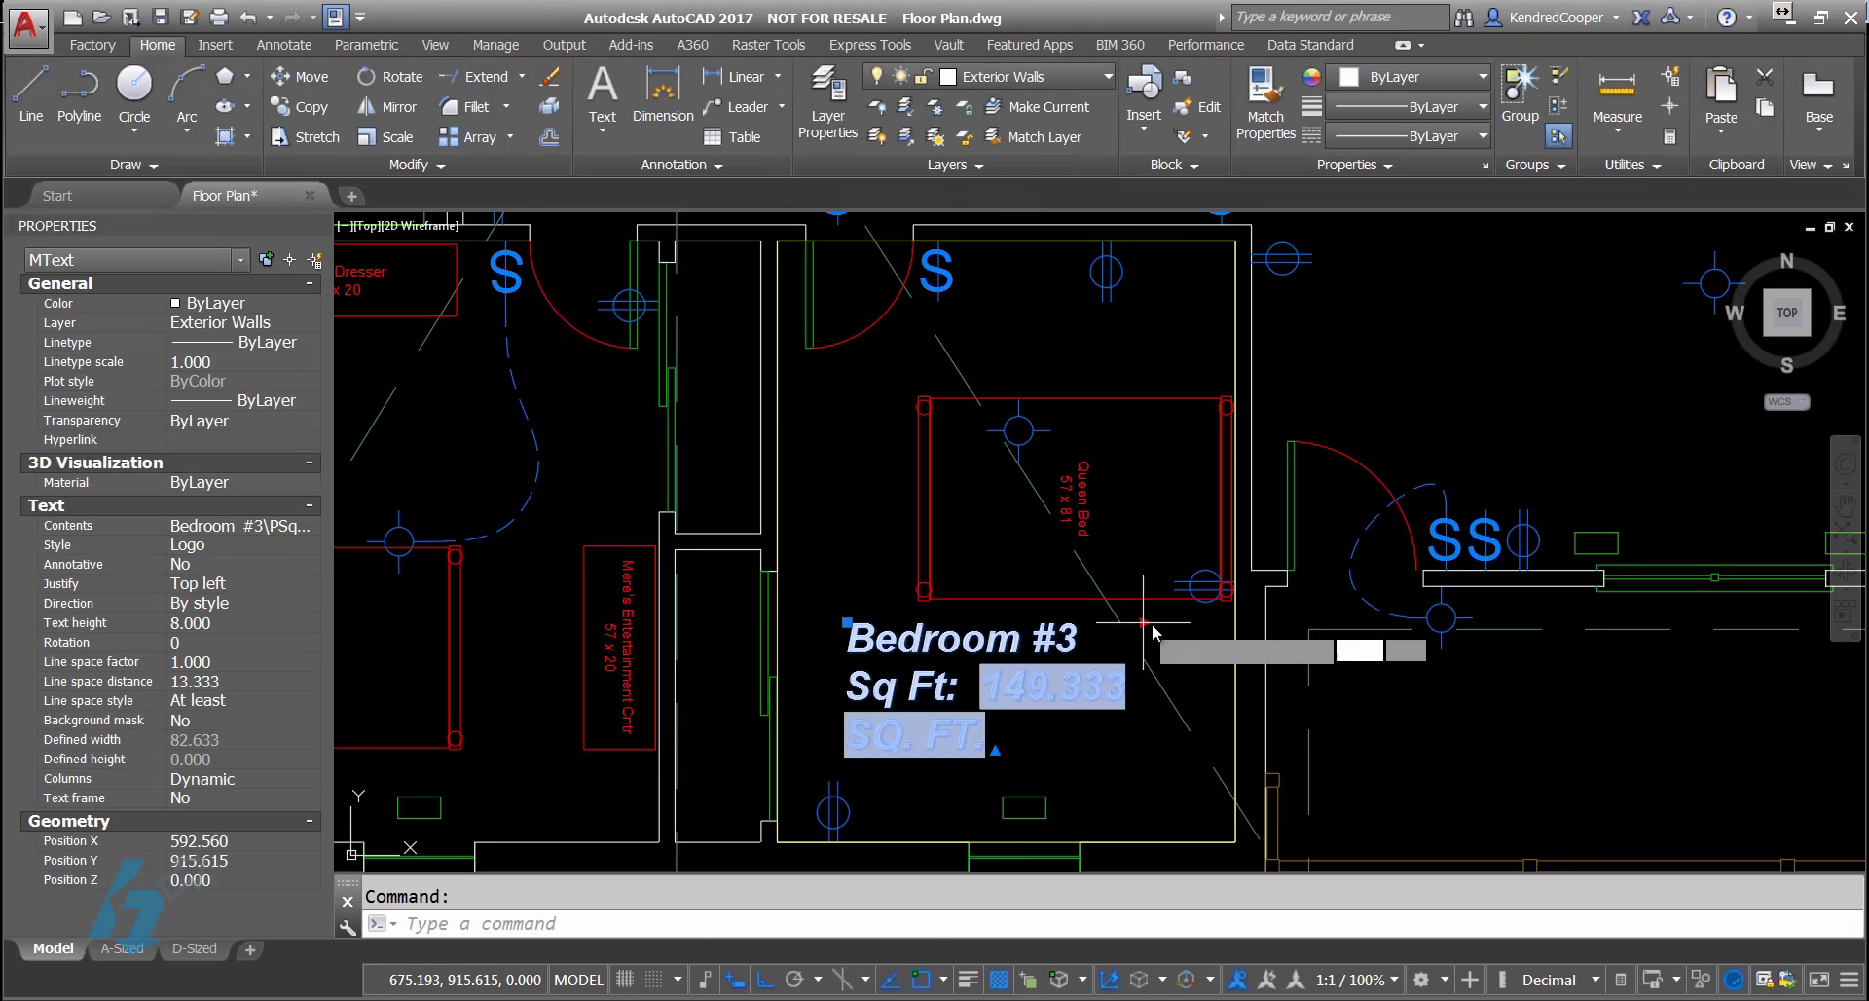
{"action": "left_click", "coordinate": [847, 621]}
{"action": "left_click", "coordinate": [807, 621]}
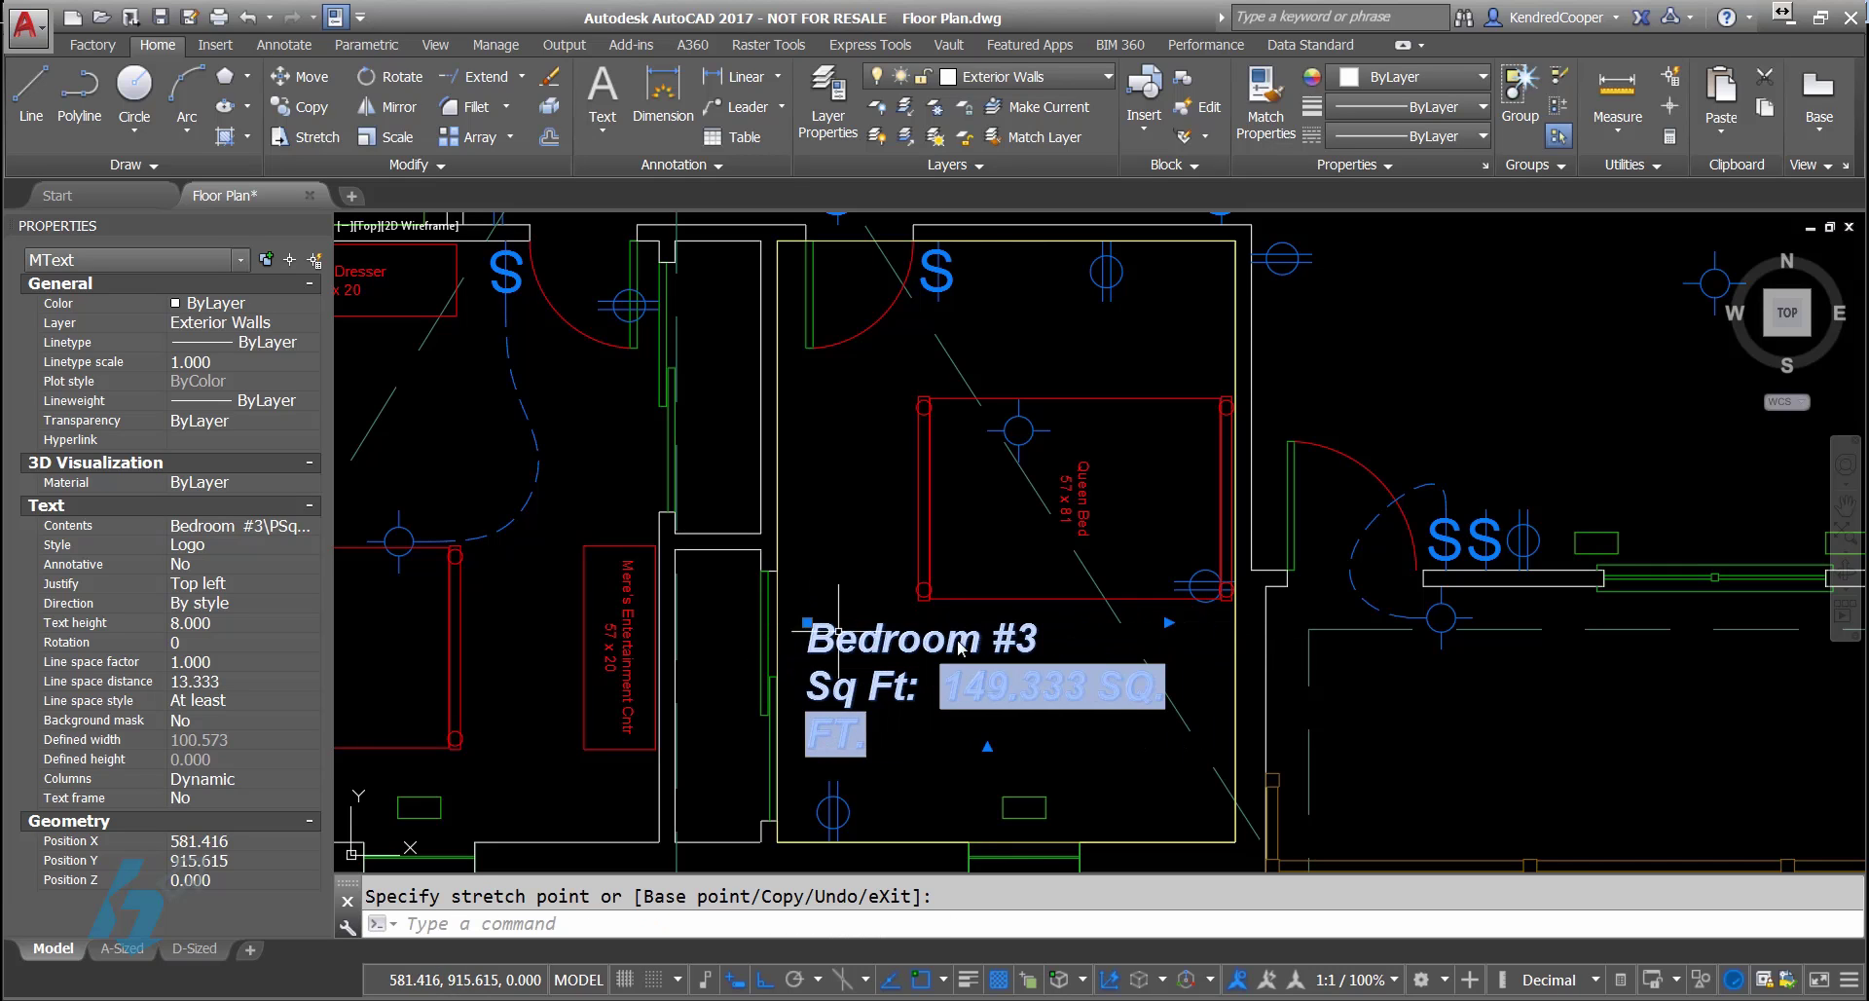
{"action": "left_click", "coordinate": [1168, 621]}
{"action": "left_click", "coordinate": [1223, 628]}
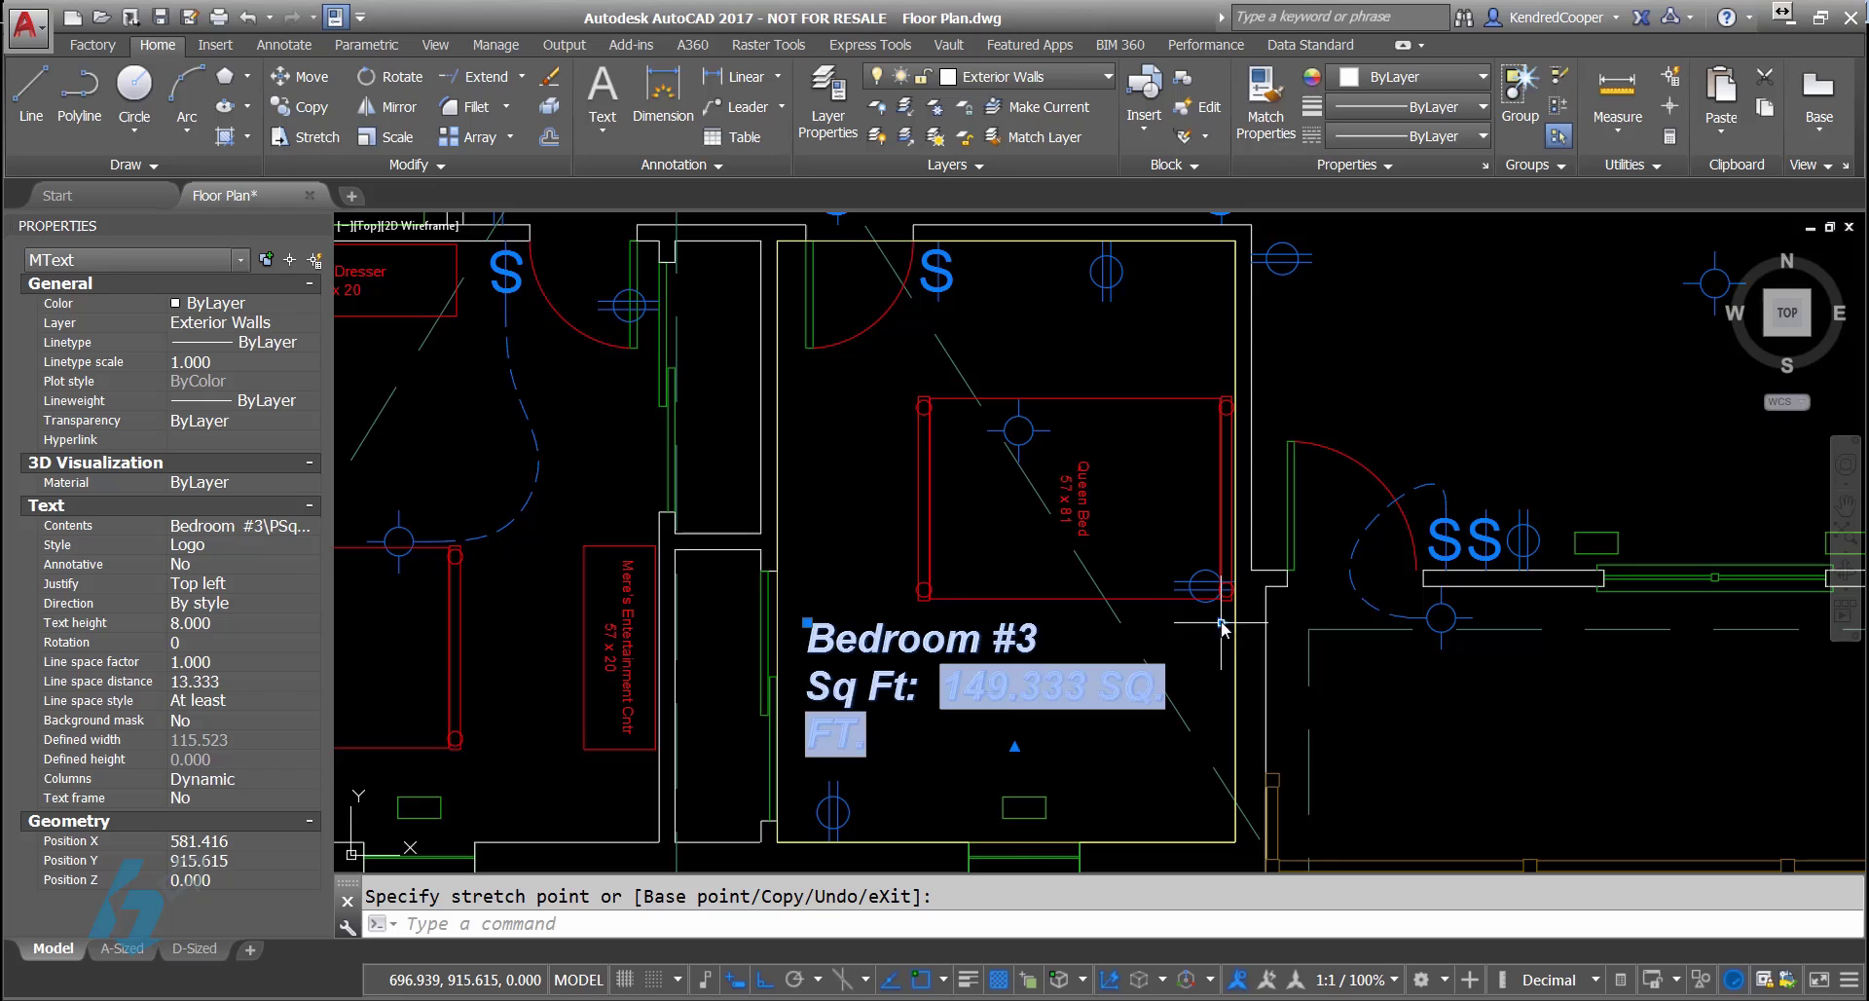
Step: Set the label's text height to 6 in Properties
{"action": "left_click", "coordinate": [220, 623]}
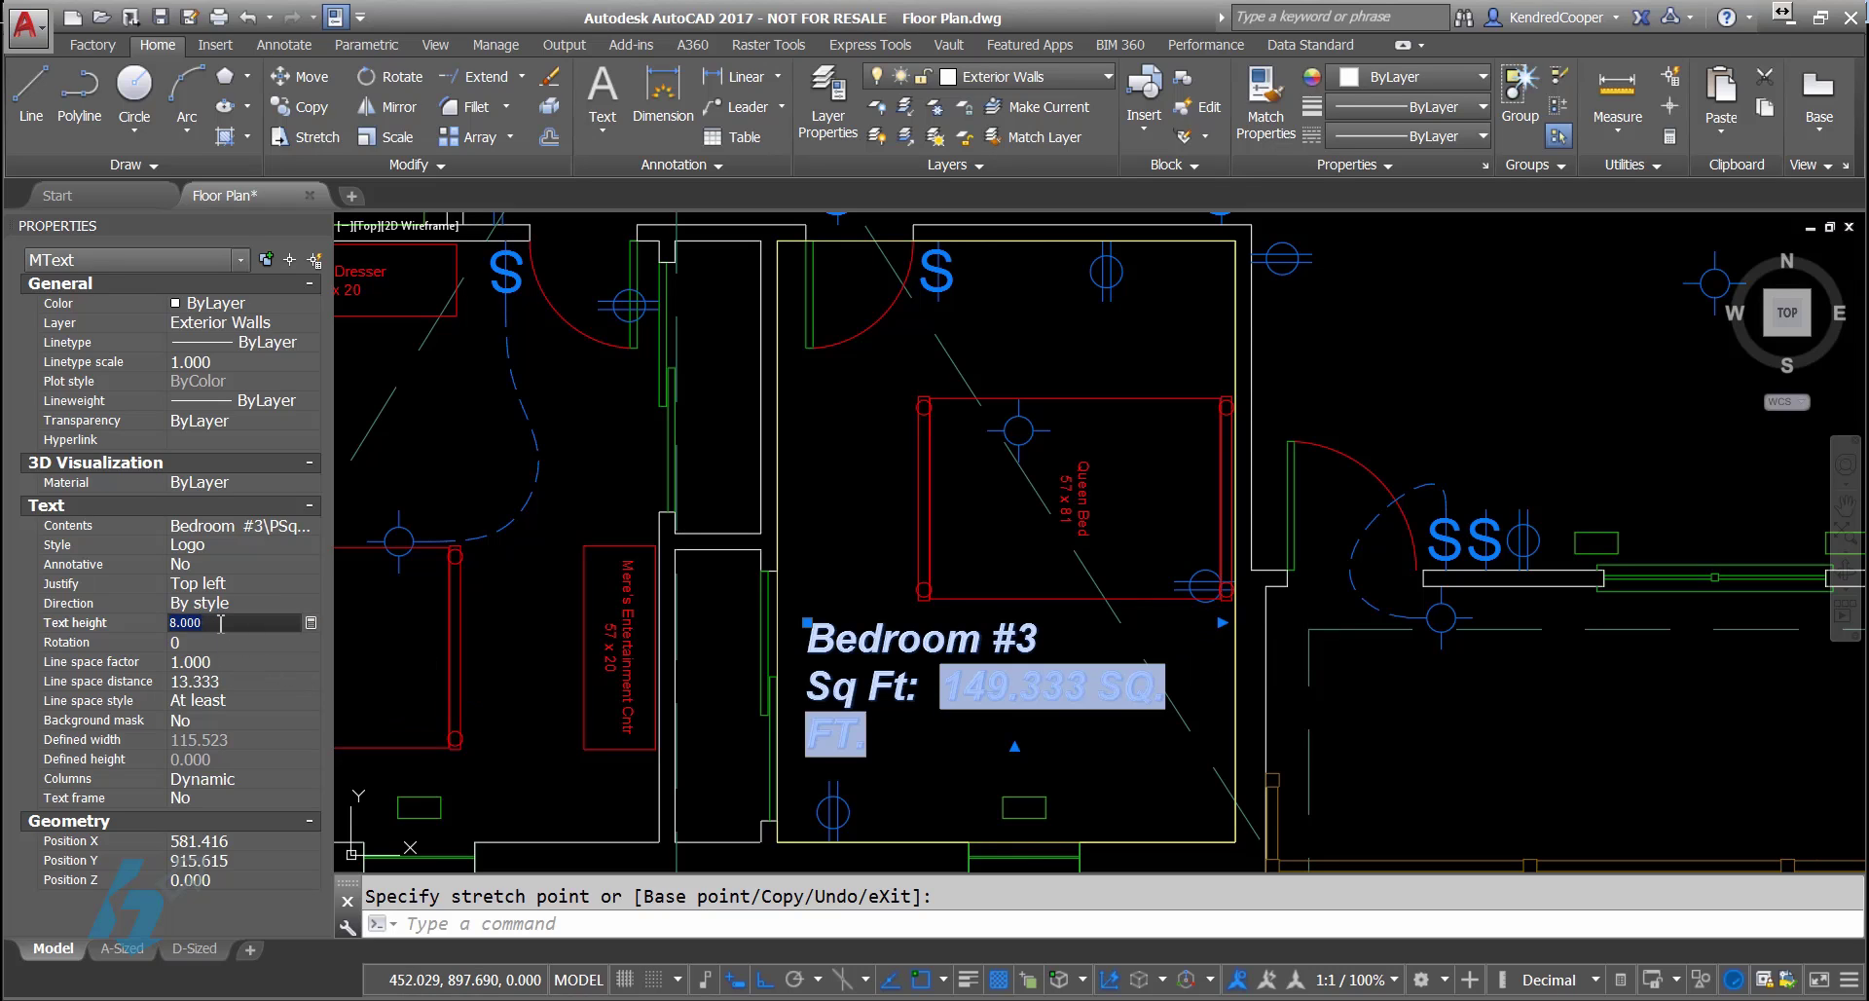
{"action": "type", "text": "6"}
{"action": "key", "text": "Return"}
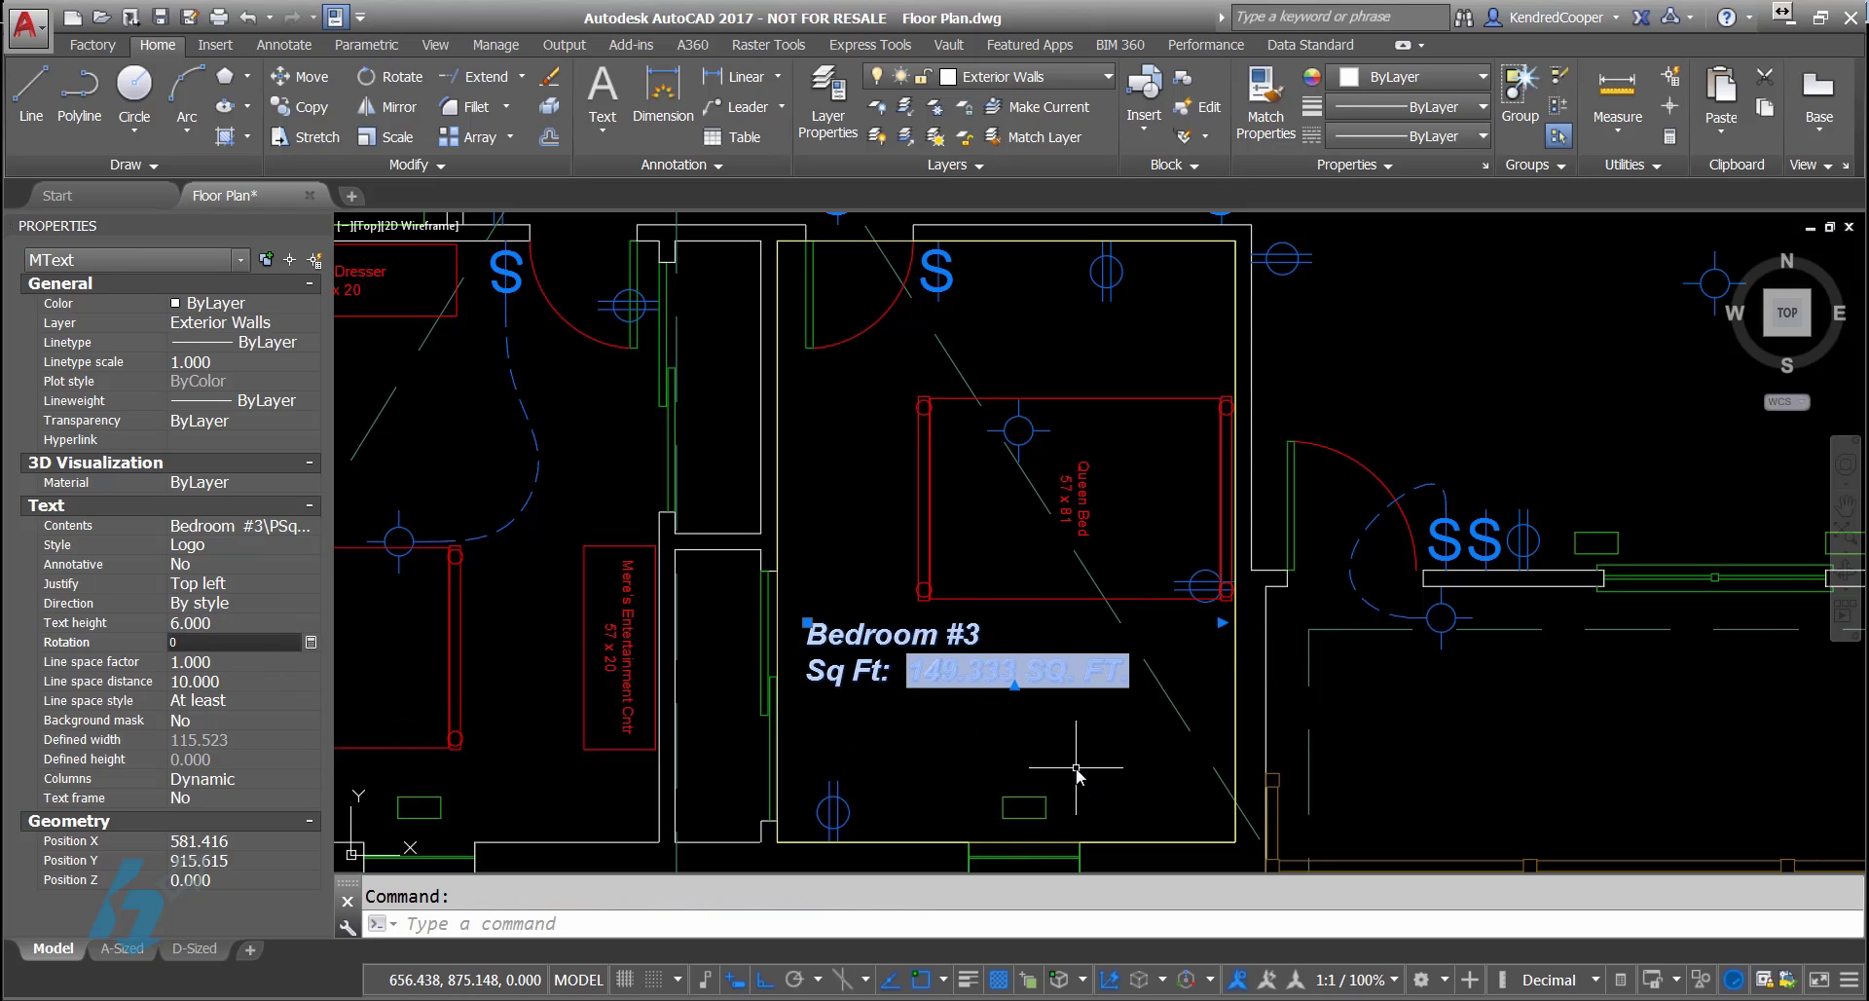
{"action": "key", "text": "Escape"}
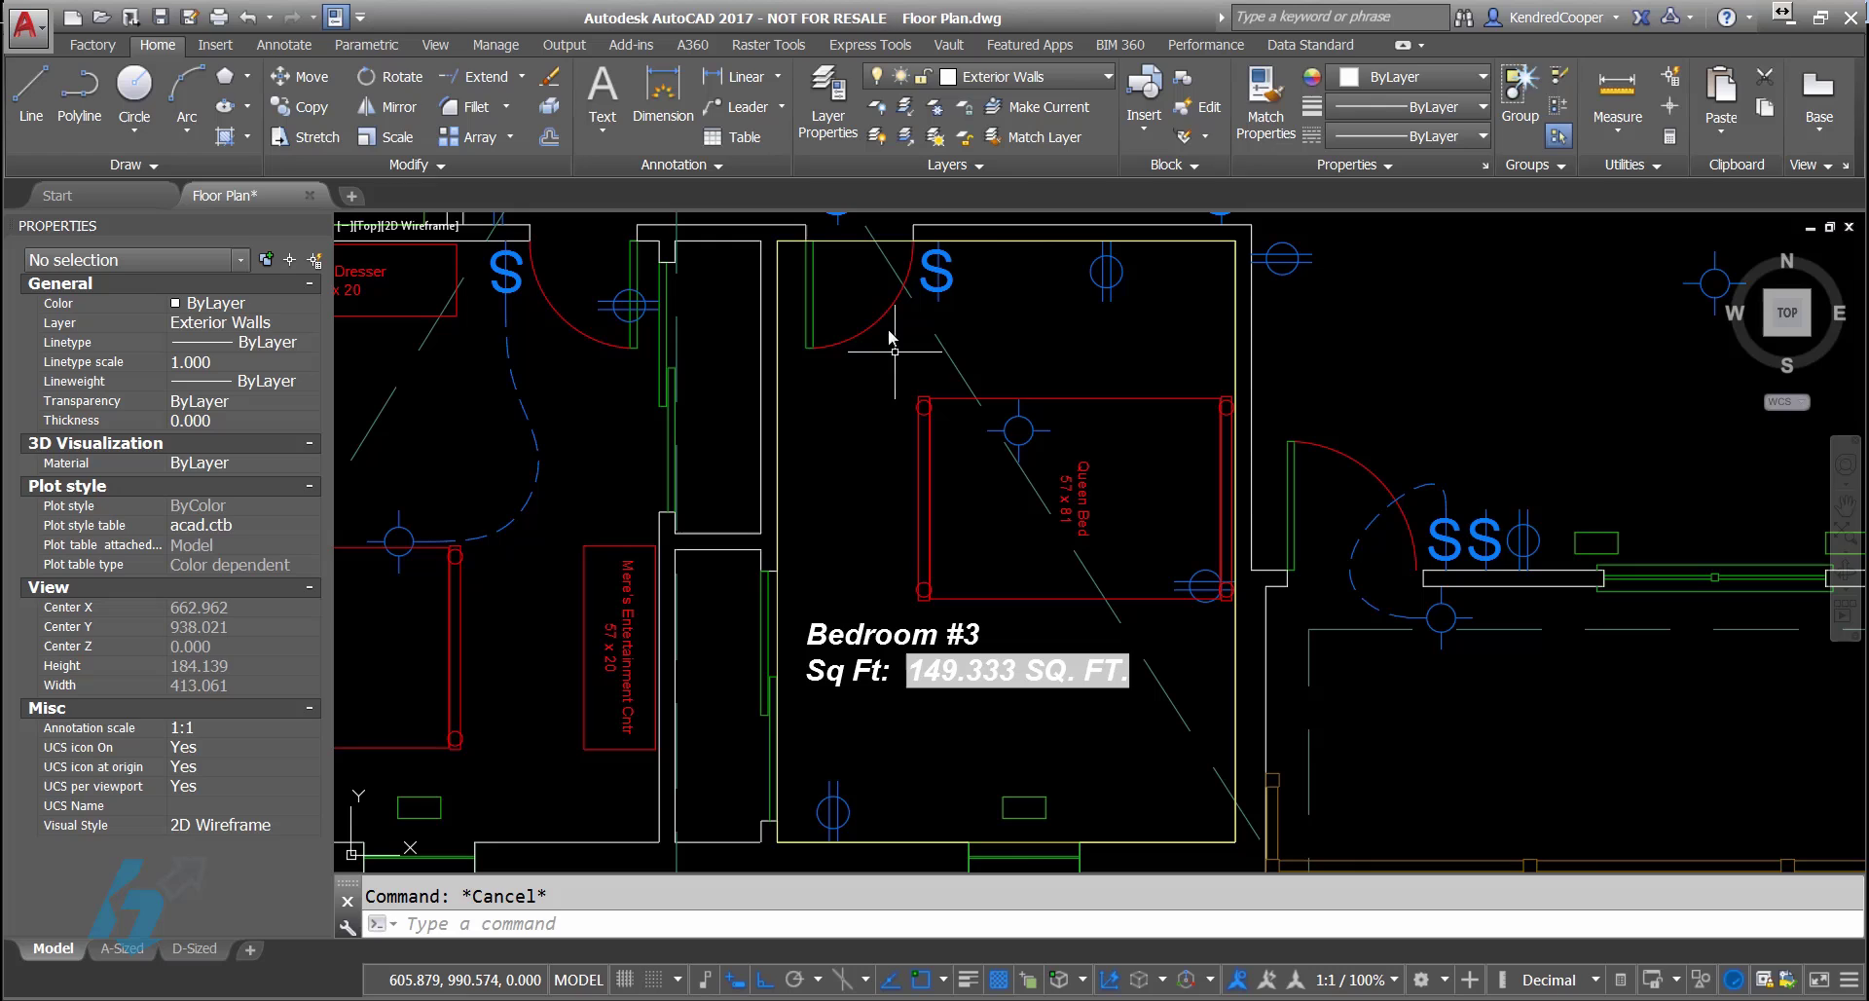
Step: Cancel the outline stretch and run REGEN so the field shows 83.663 SQ. FT
{"action": "left_click", "coordinate": [836, 240]}
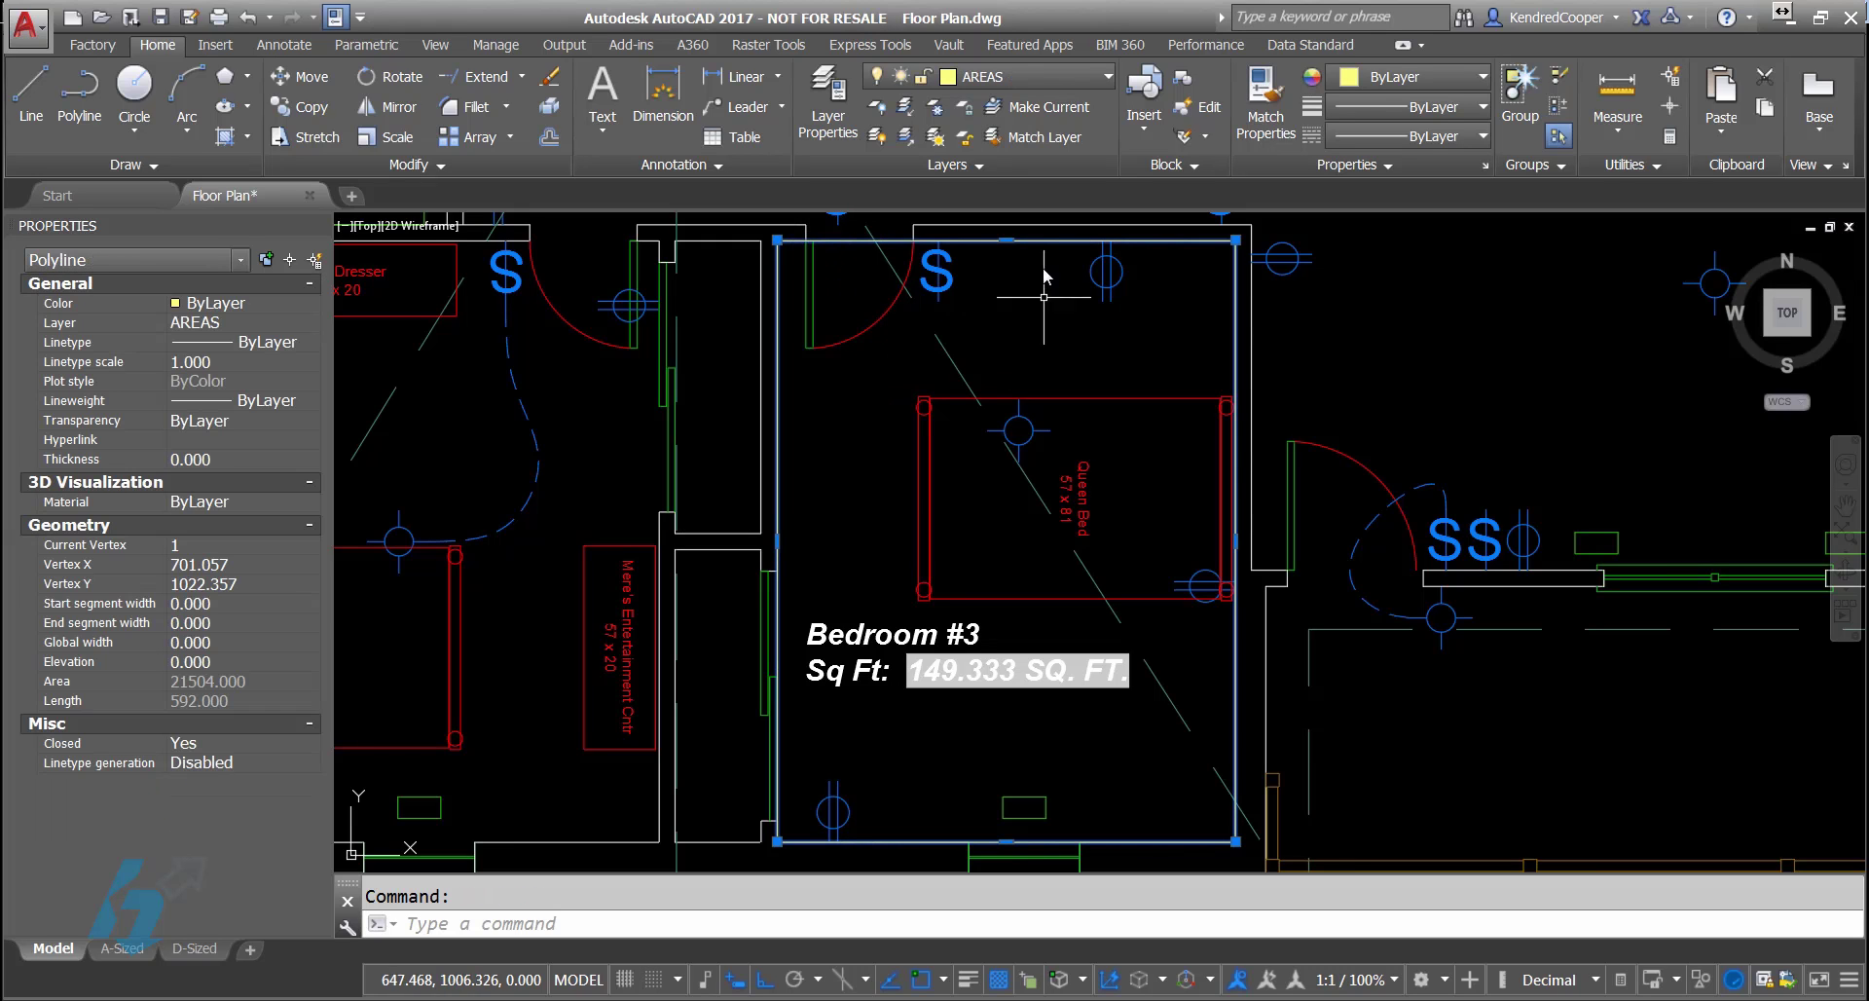
{"action": "left_click", "coordinate": [1008, 242]}
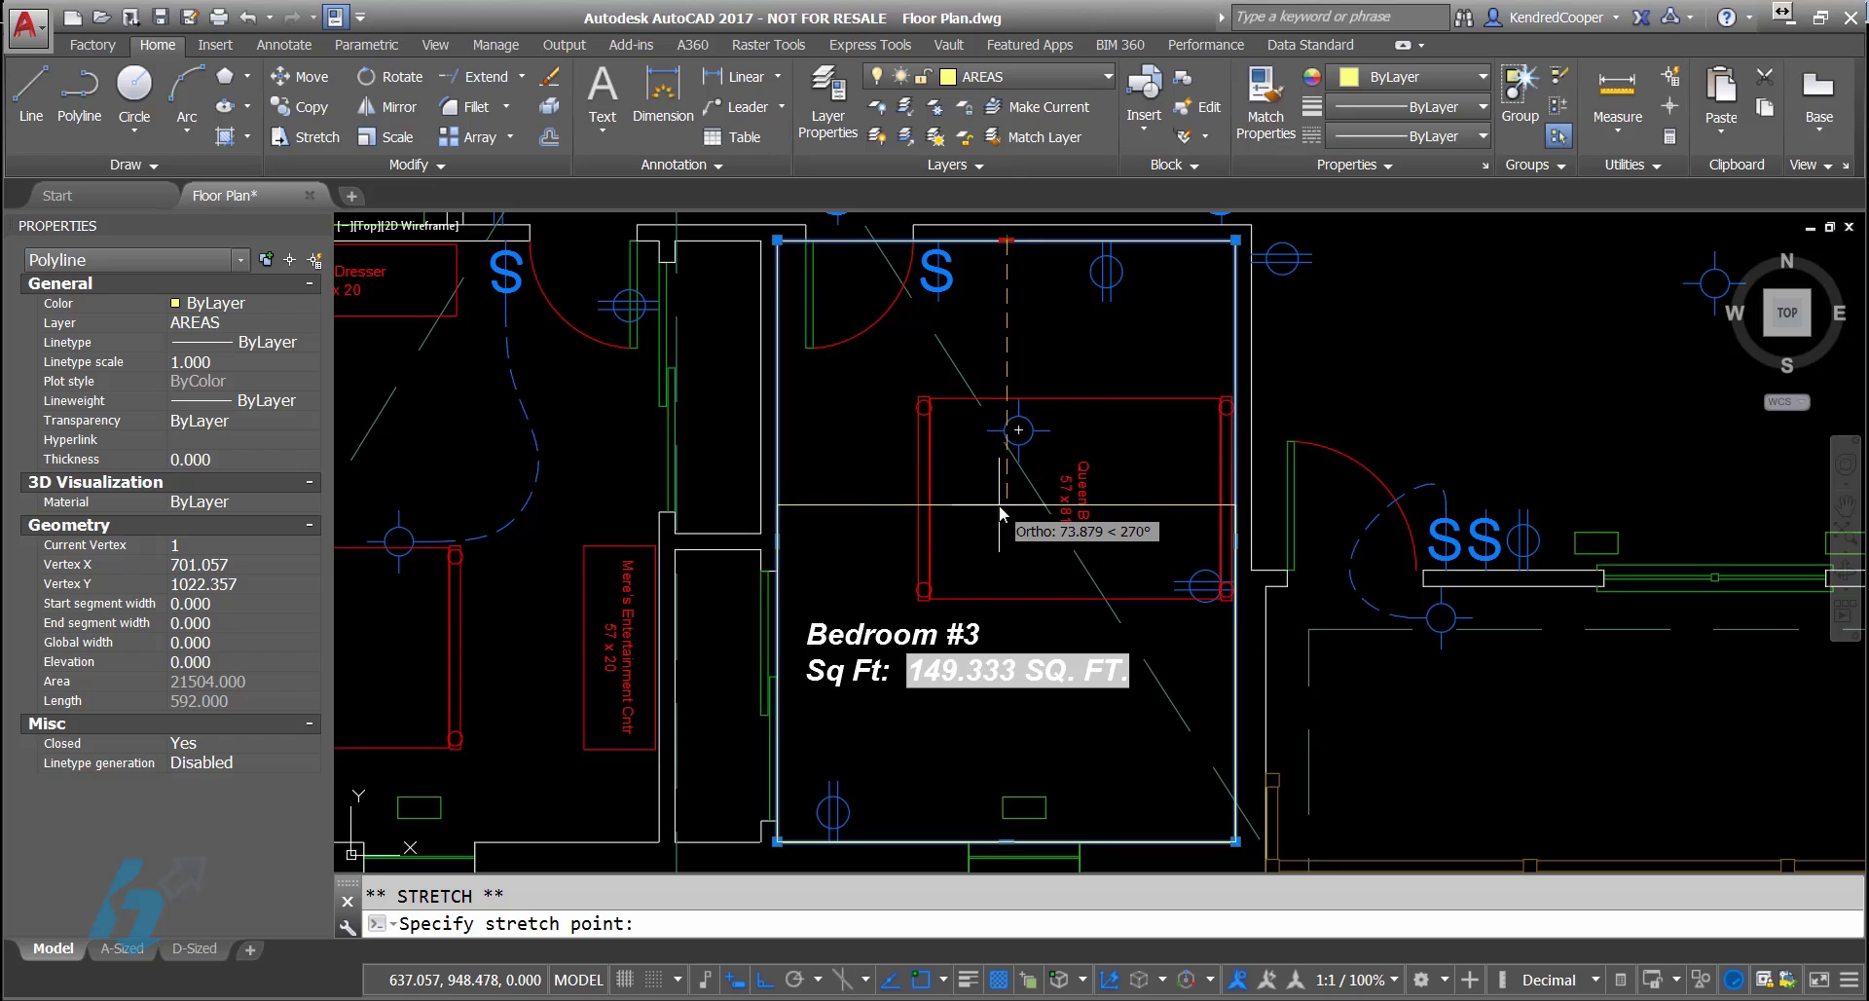
{"action": "key", "text": "Escape"}
{"action": "key", "text": "Escape"}
{"action": "type", "text": "r"}
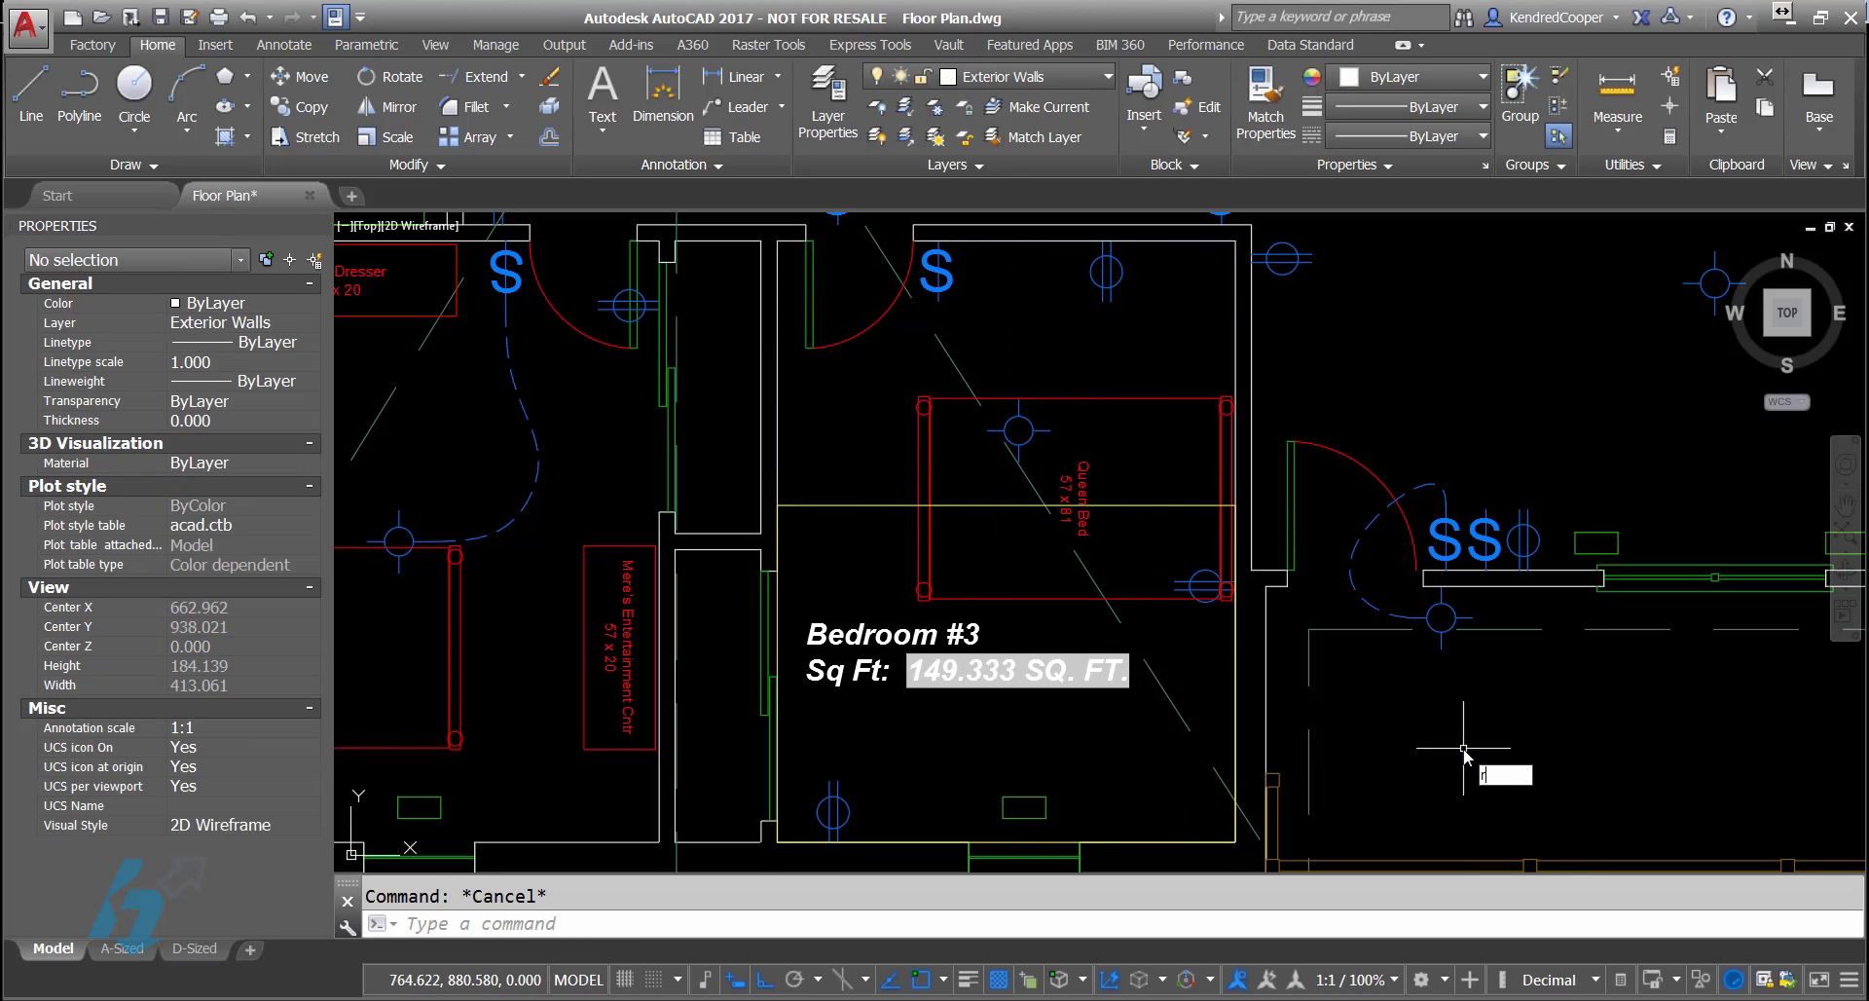
{"action": "type", "text": "egen"}
{"action": "key", "text": "Return"}
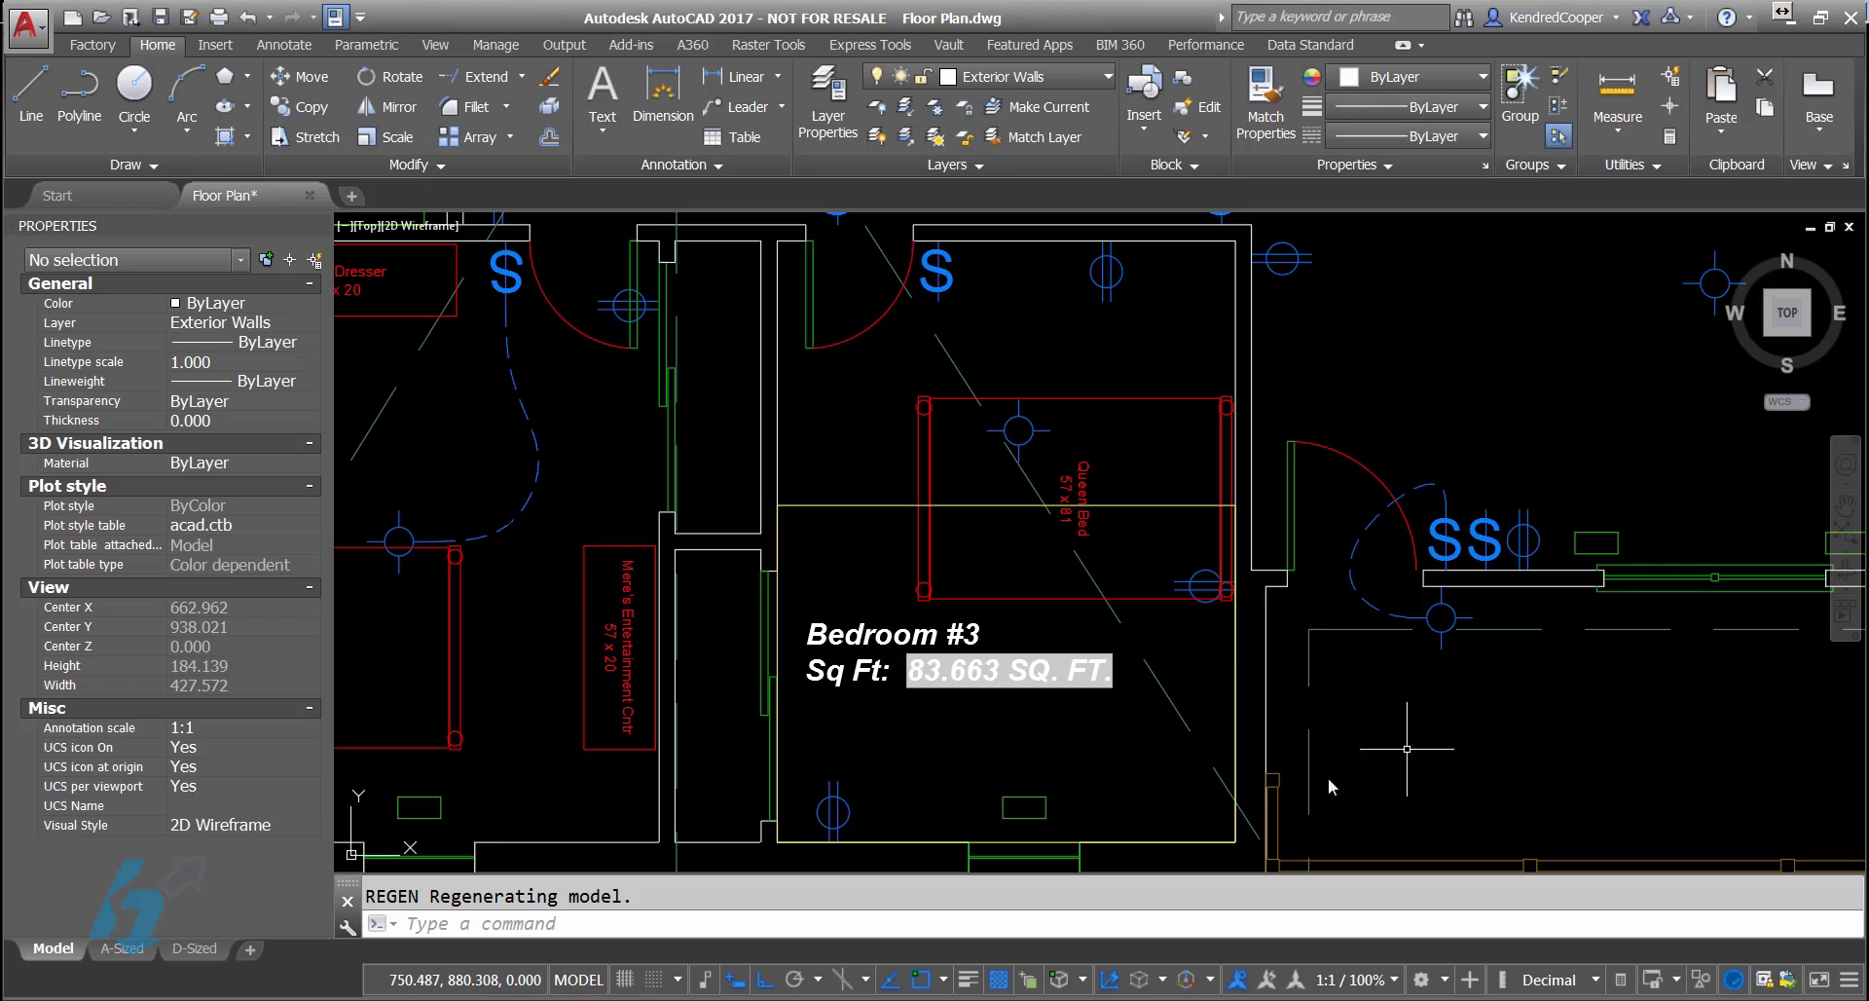
Step: Go to the A-Sized layout, check the floor-plan viewport's scale, and zoom to the title block
{"action": "left_click", "coordinate": [122, 948]}
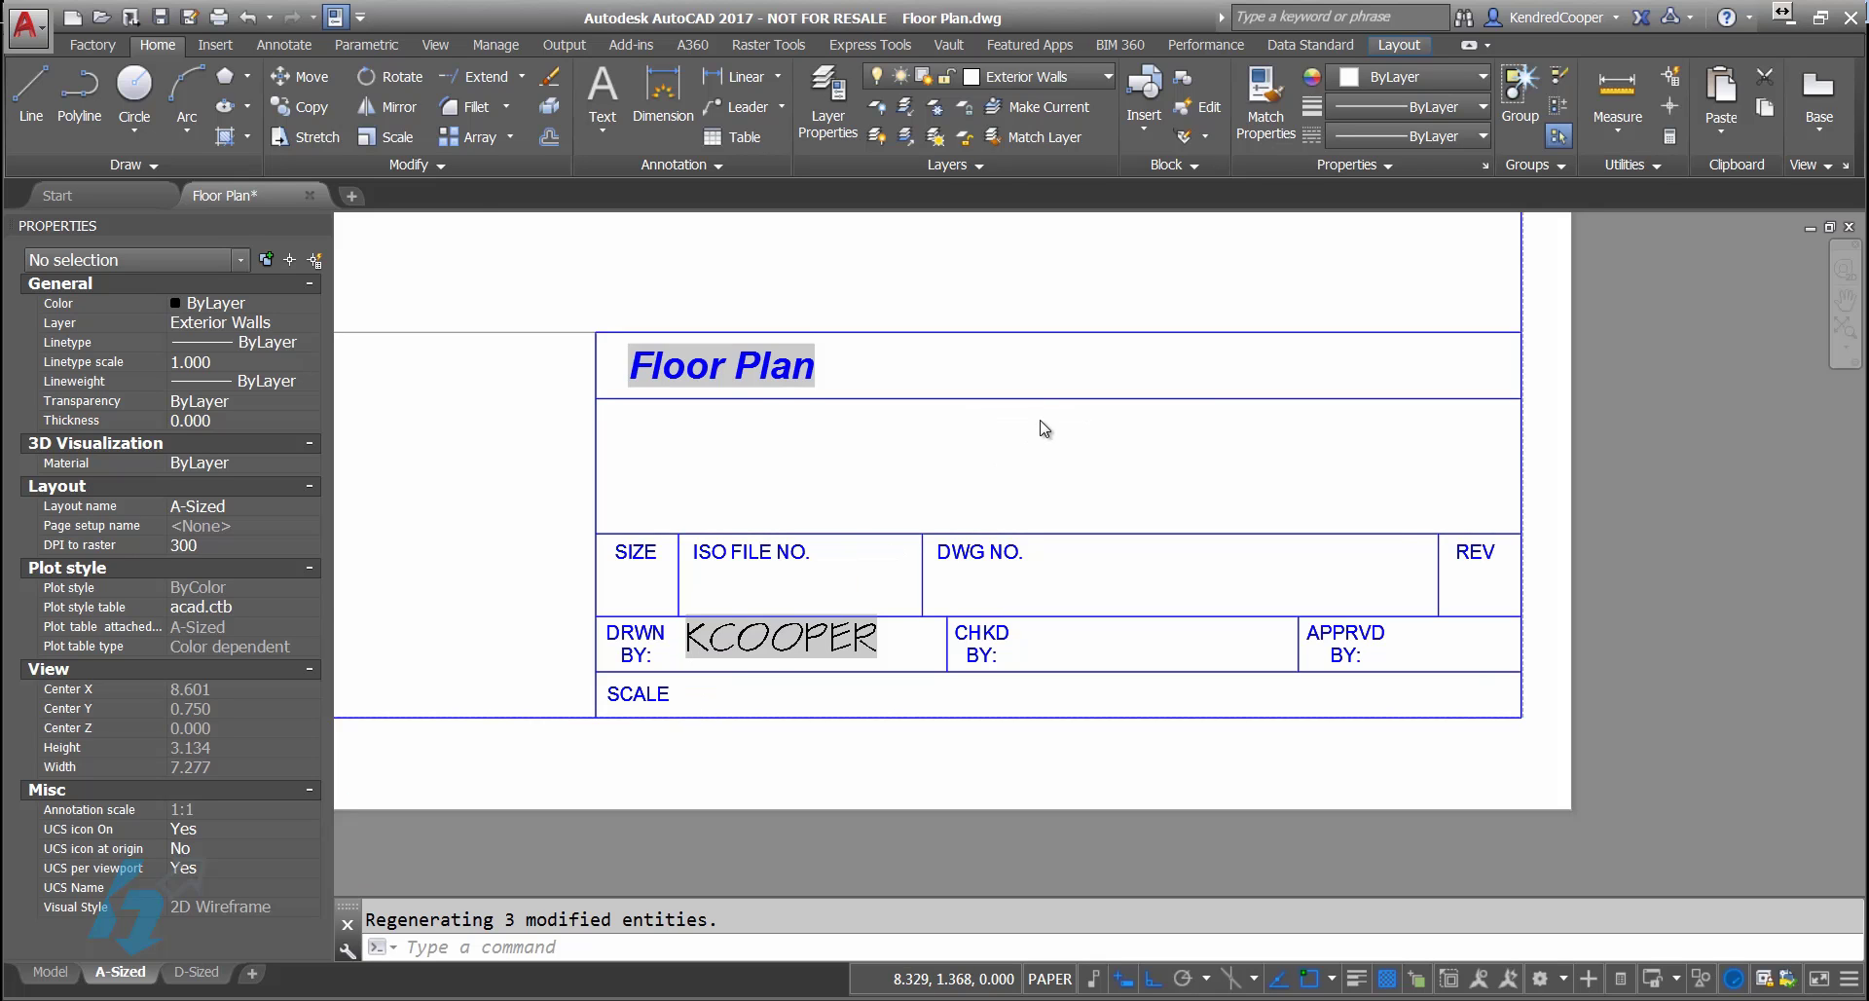
{"action": "scroll", "coordinate": [1077, 442], "scroll_direction": "down", "scroll_amount": 5}
{"action": "middle_click_drag", "start_coordinate": [1446, 644], "coordinate": [1181, 756]}
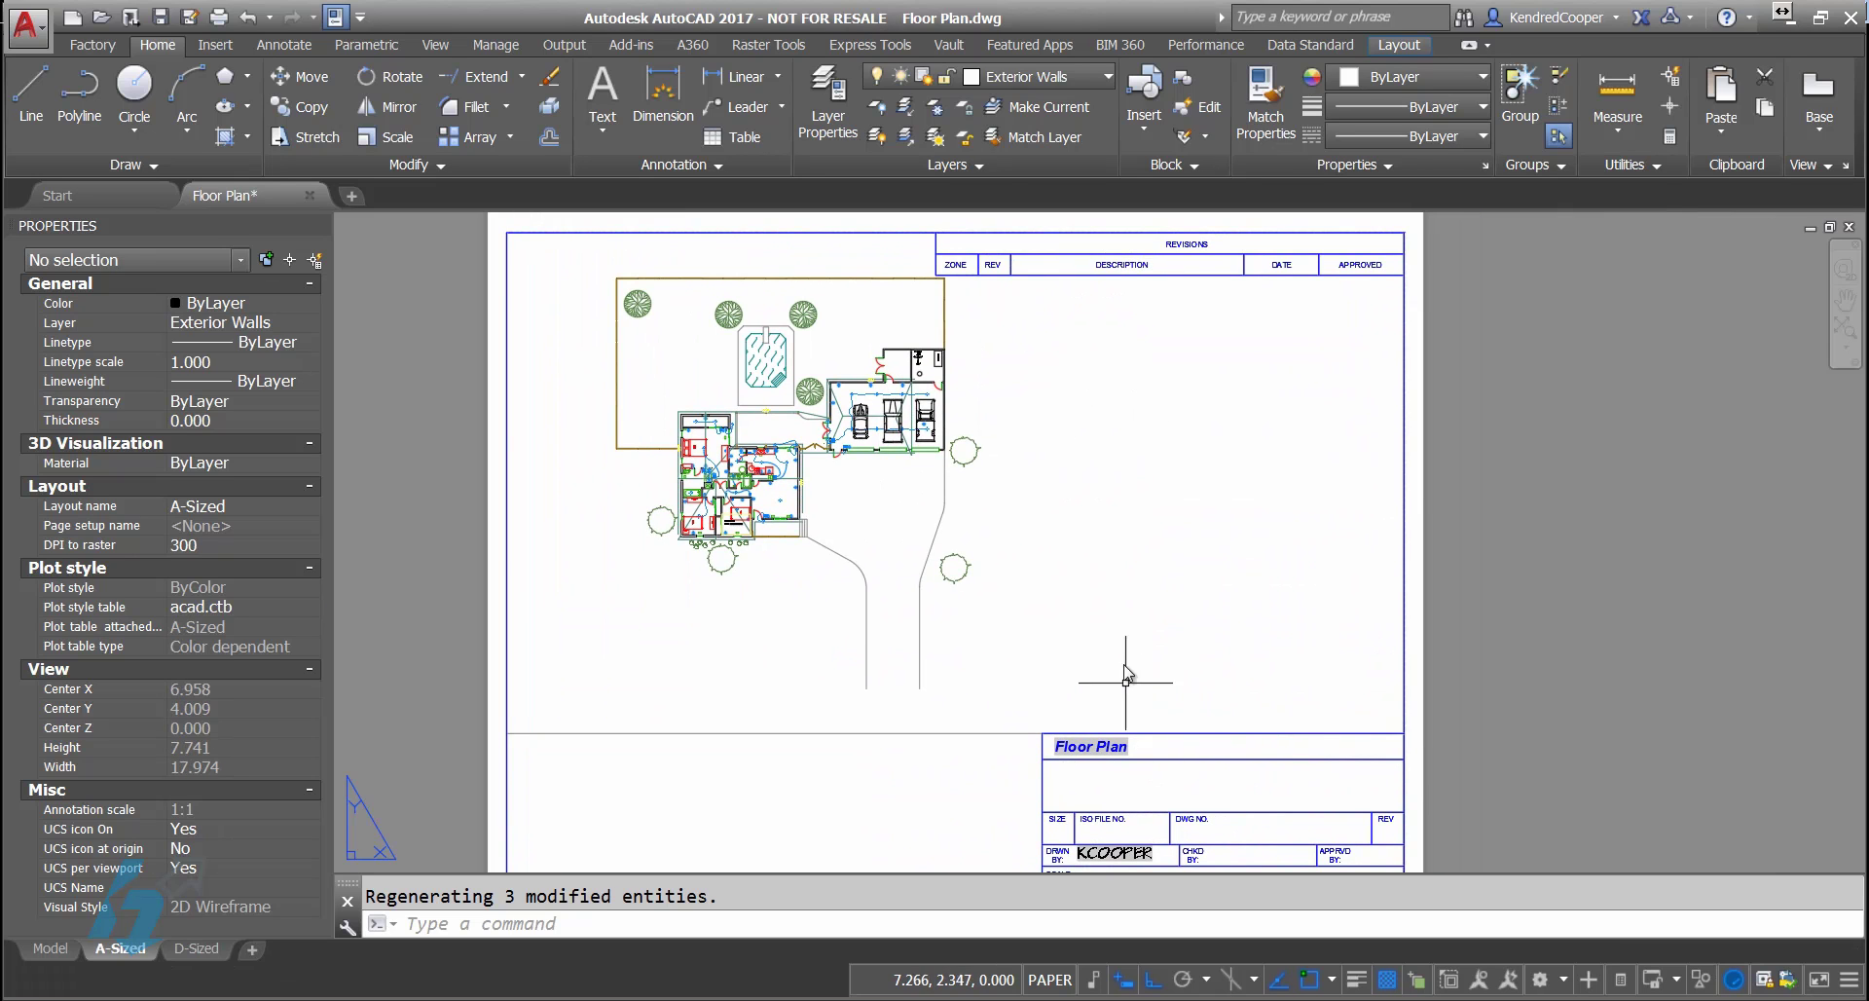
{"action": "middle_click_drag", "start_coordinate": [1223, 668], "coordinate": [1077, 626]}
{"action": "left_click", "coordinate": [594, 686]}
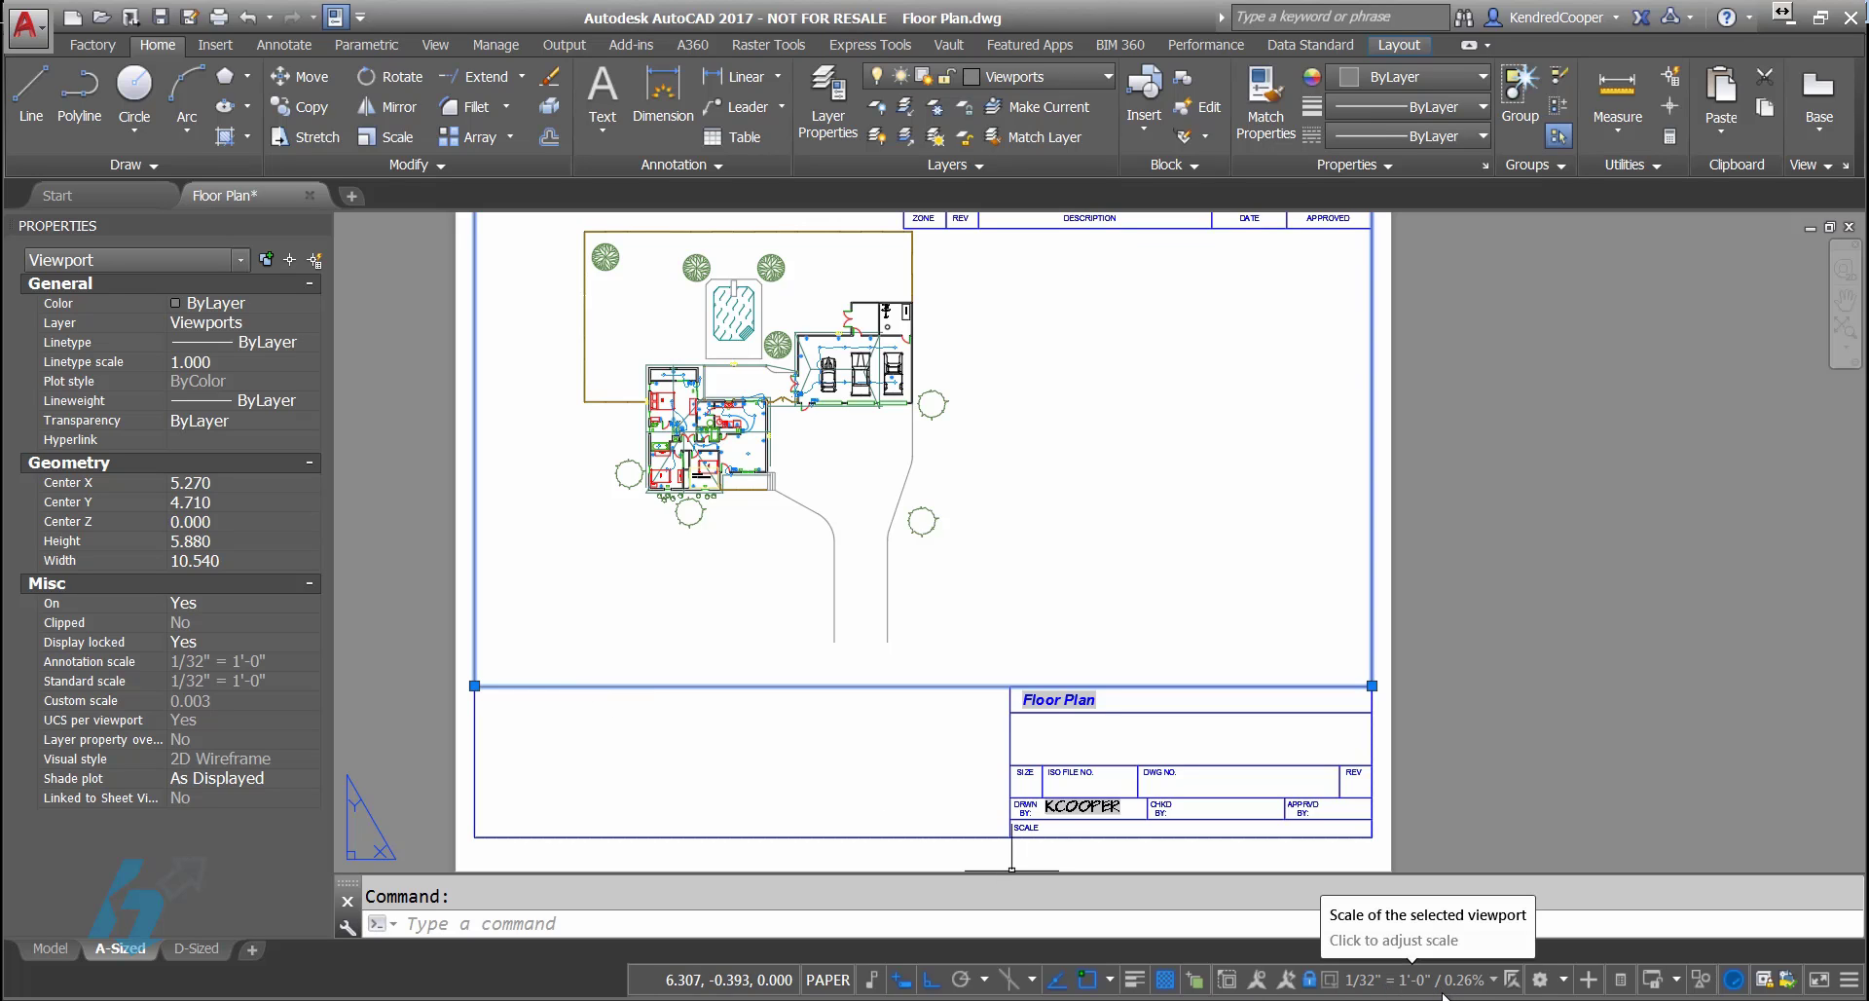
{"action": "key", "text": "Escape"}
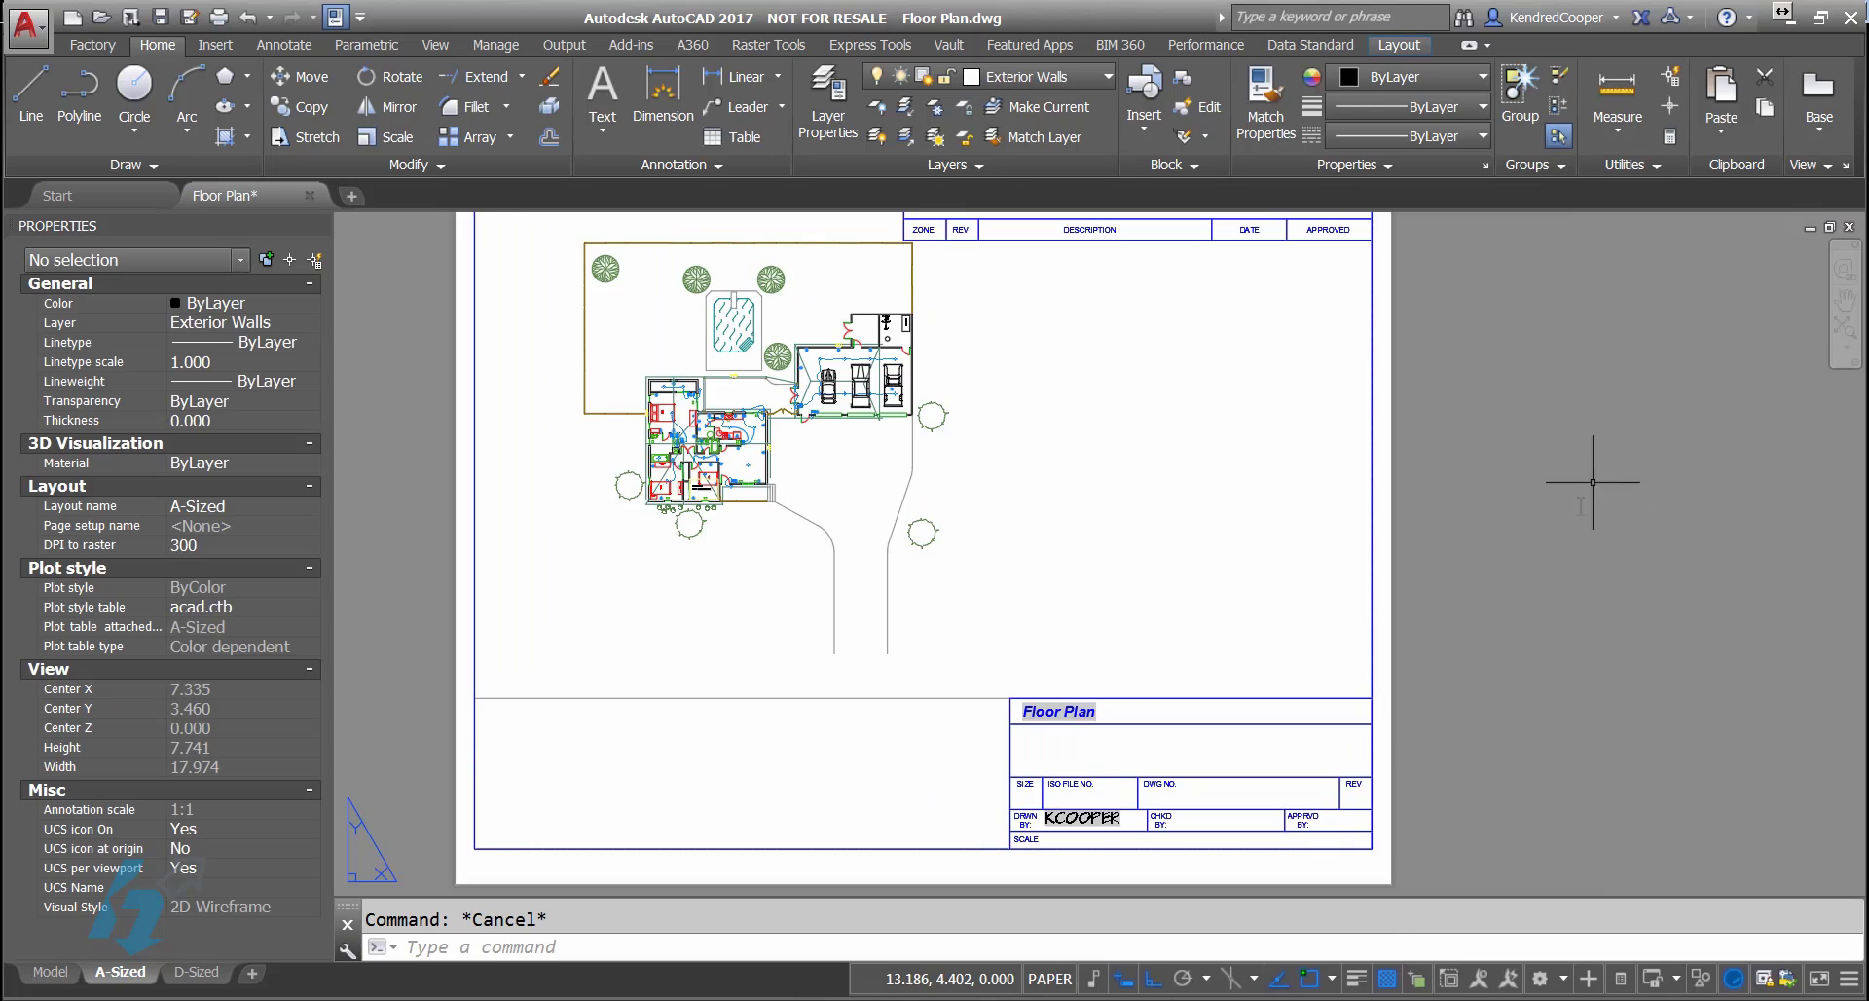
{"action": "scroll", "coordinate": [1071, 825], "scroll_direction": "up", "scroll_amount": 6}
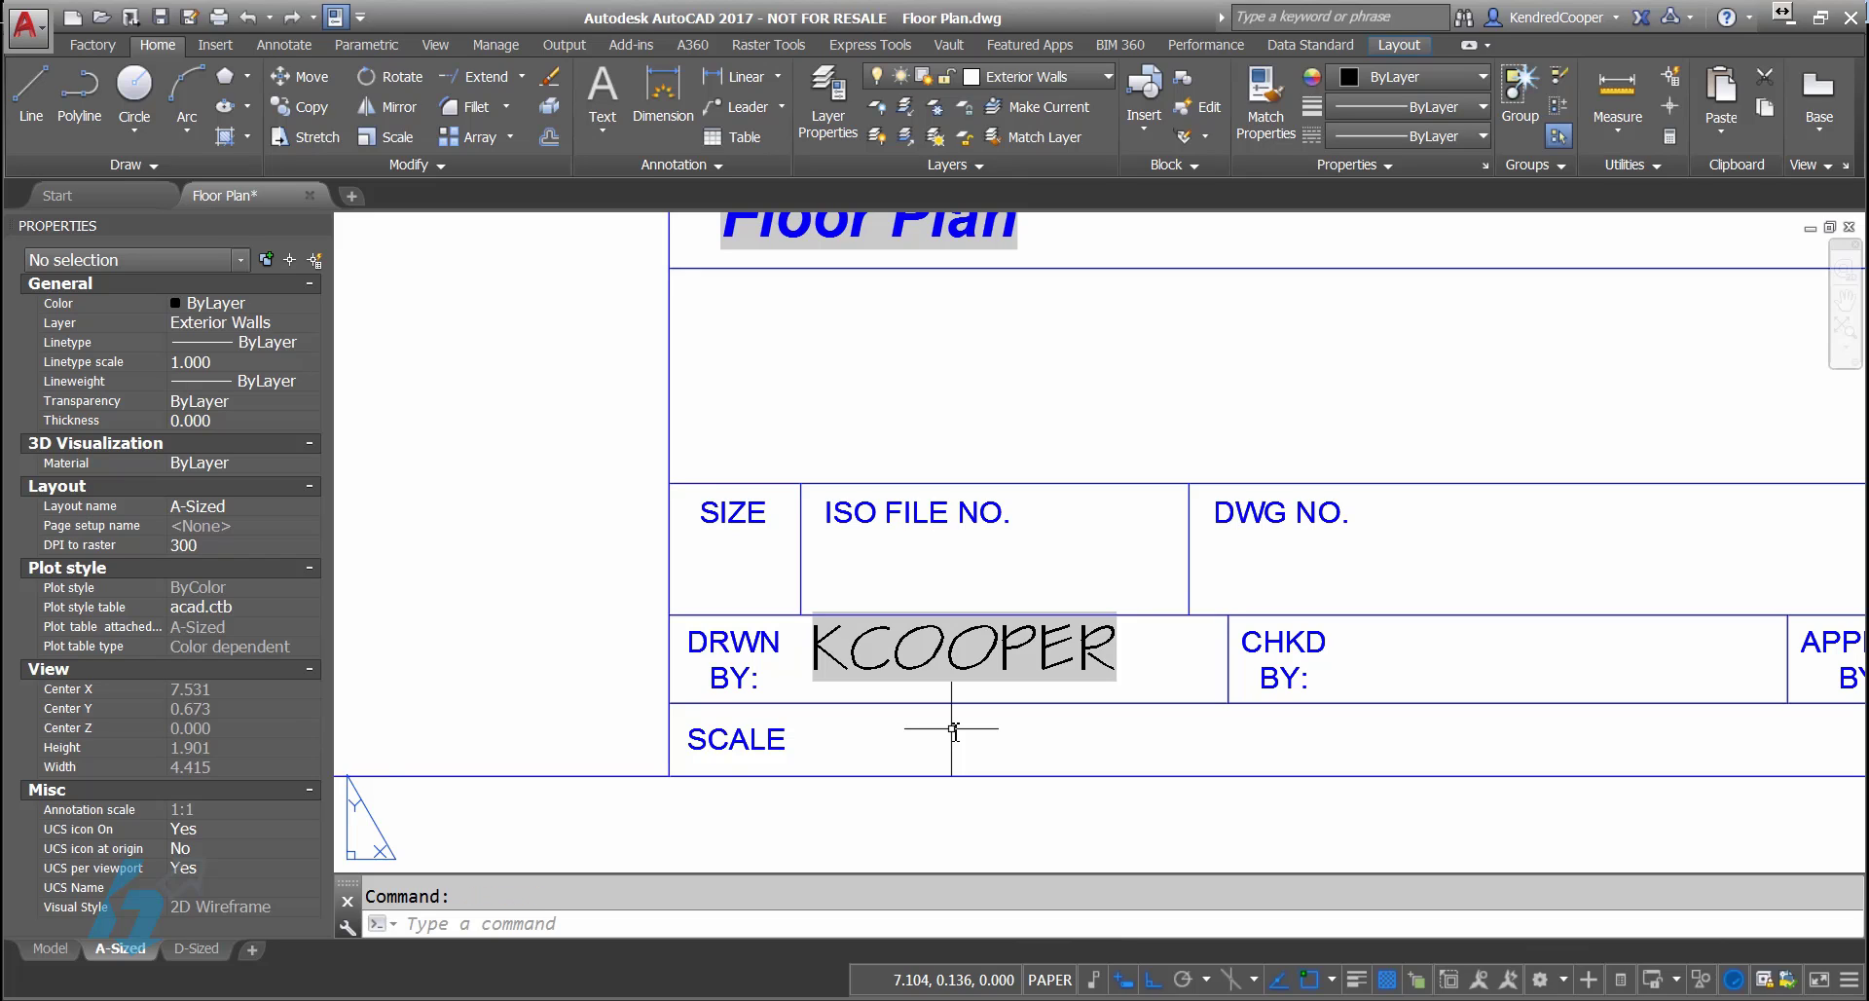
Step: Start single-line text in the SCALE cell with object snap off and default height
{"action": "left_click", "coordinate": [610, 130]}
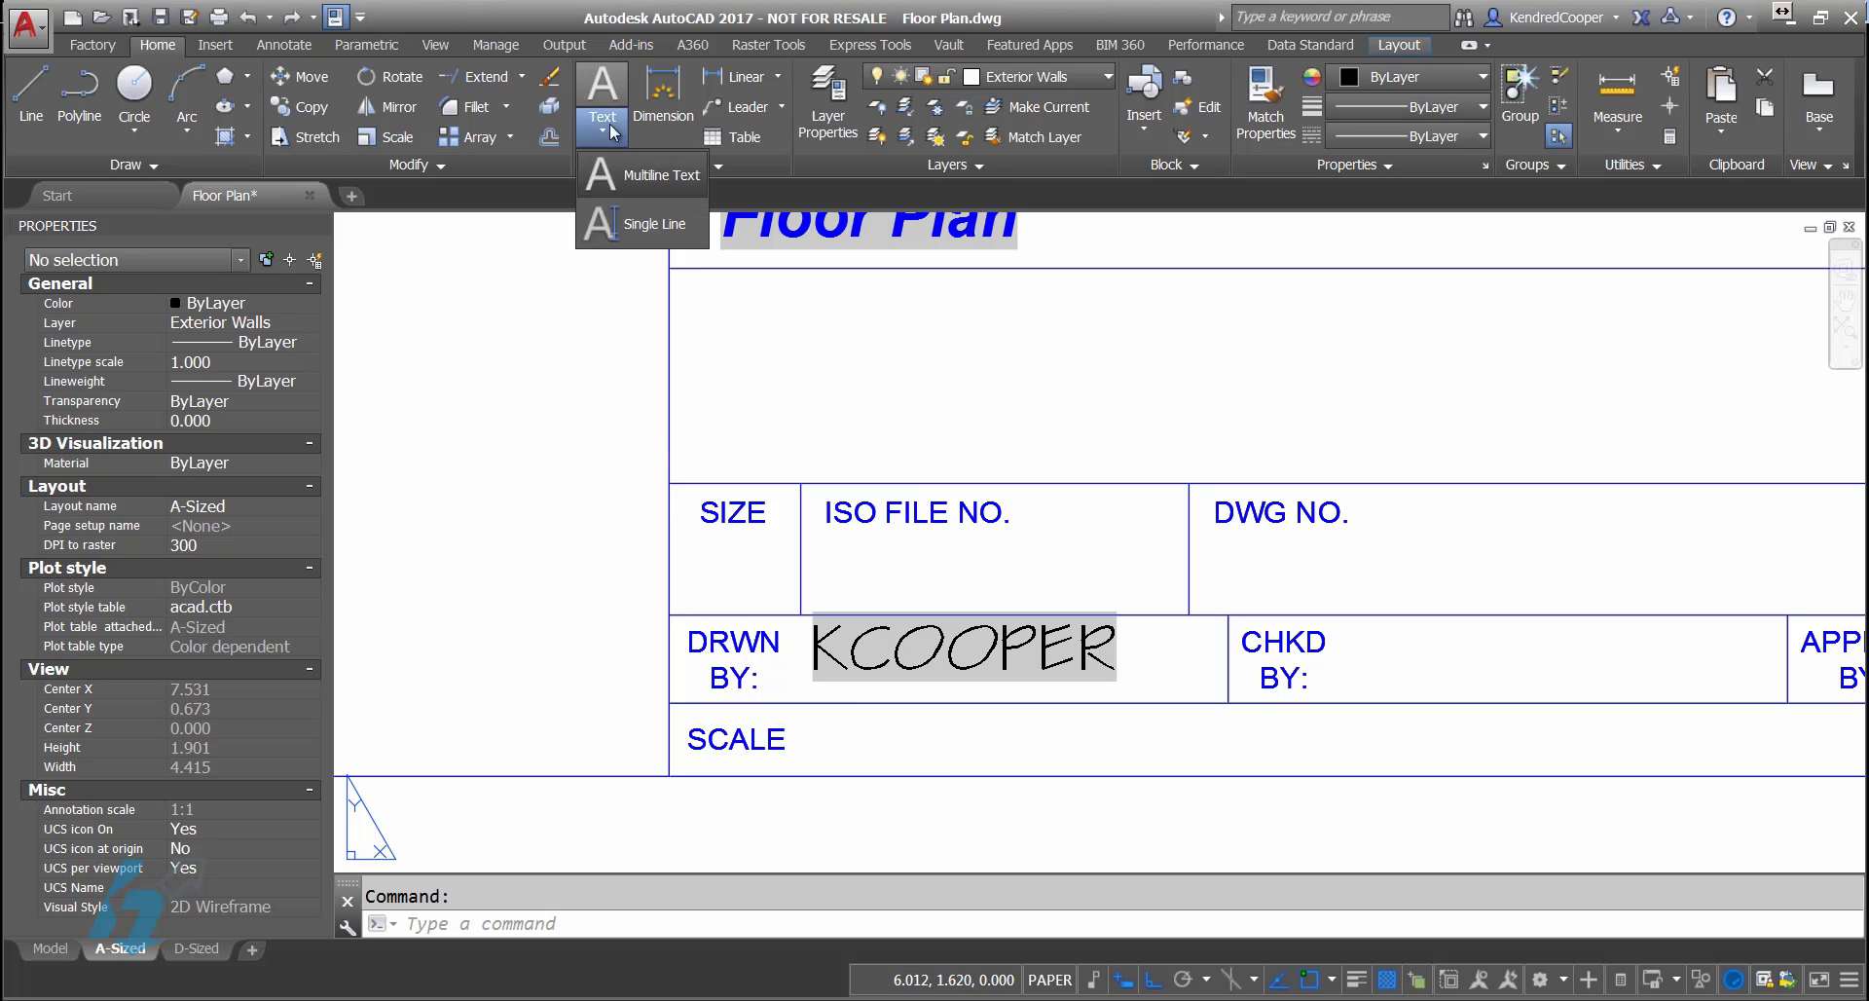
{"action": "left_click", "coordinate": [639, 225]}
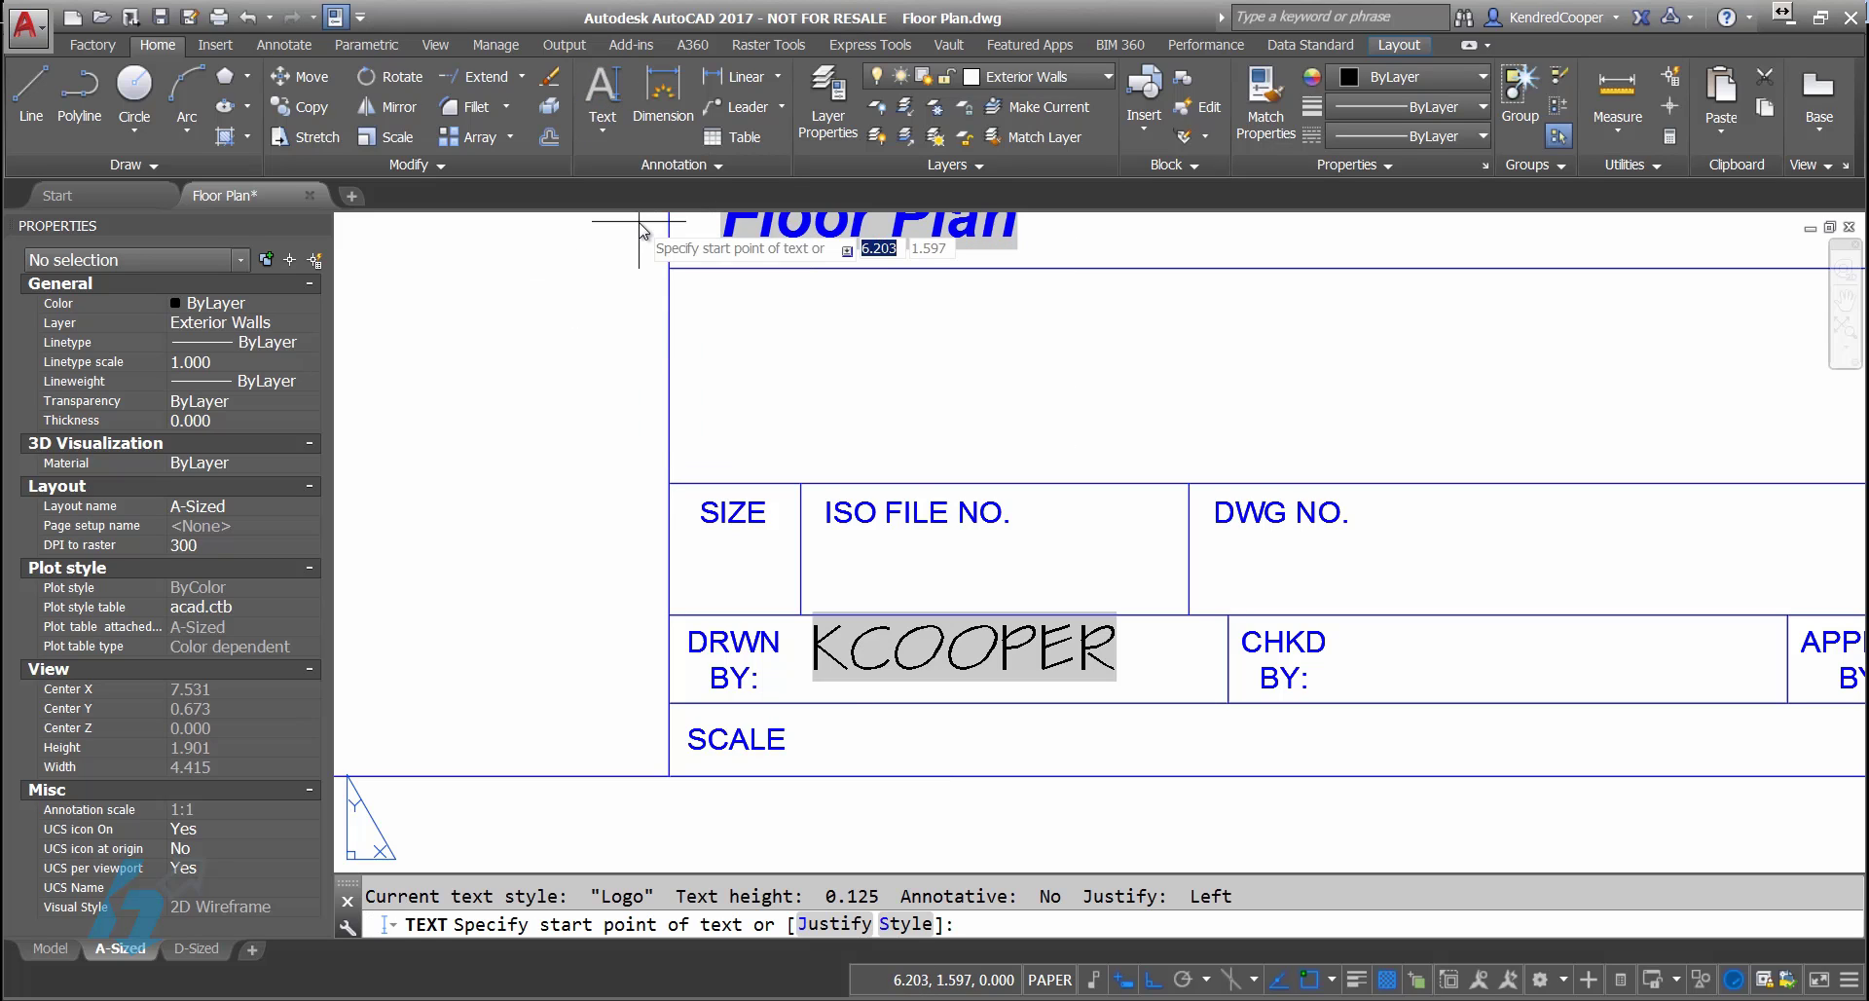
{"action": "left_click", "coordinate": [820, 747]}
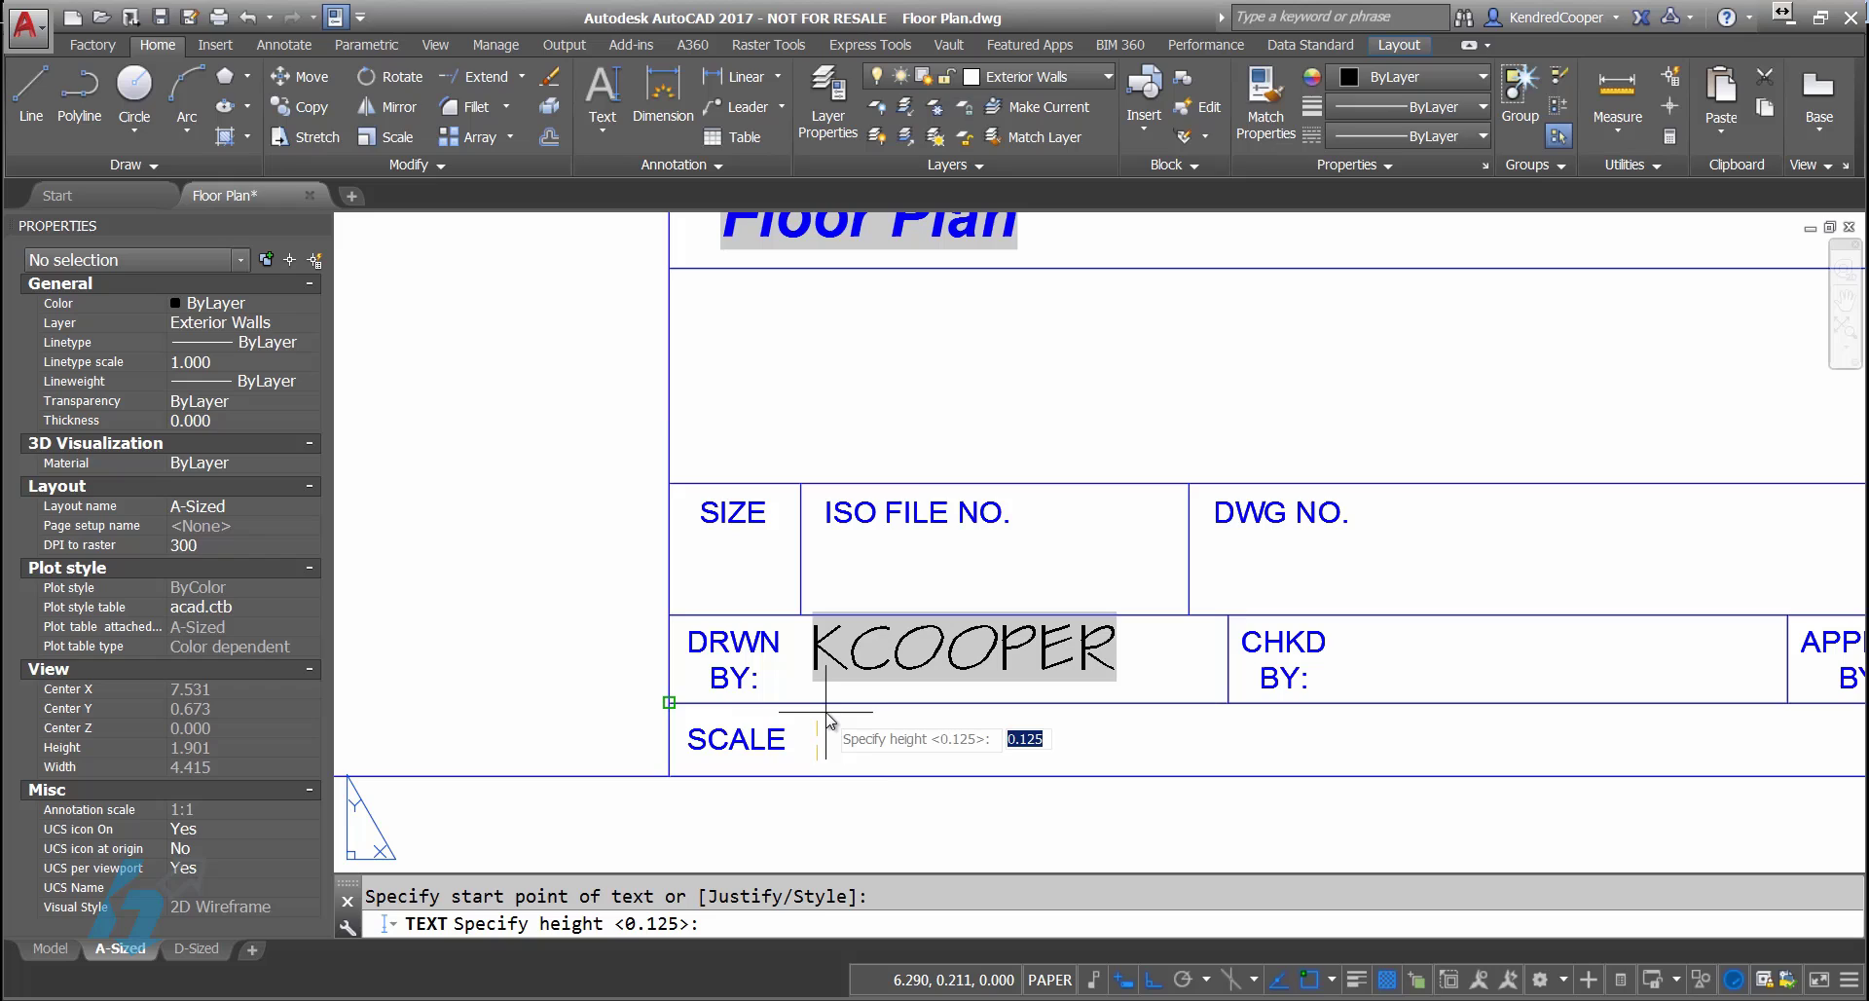
{"action": "key", "text": "F3"}
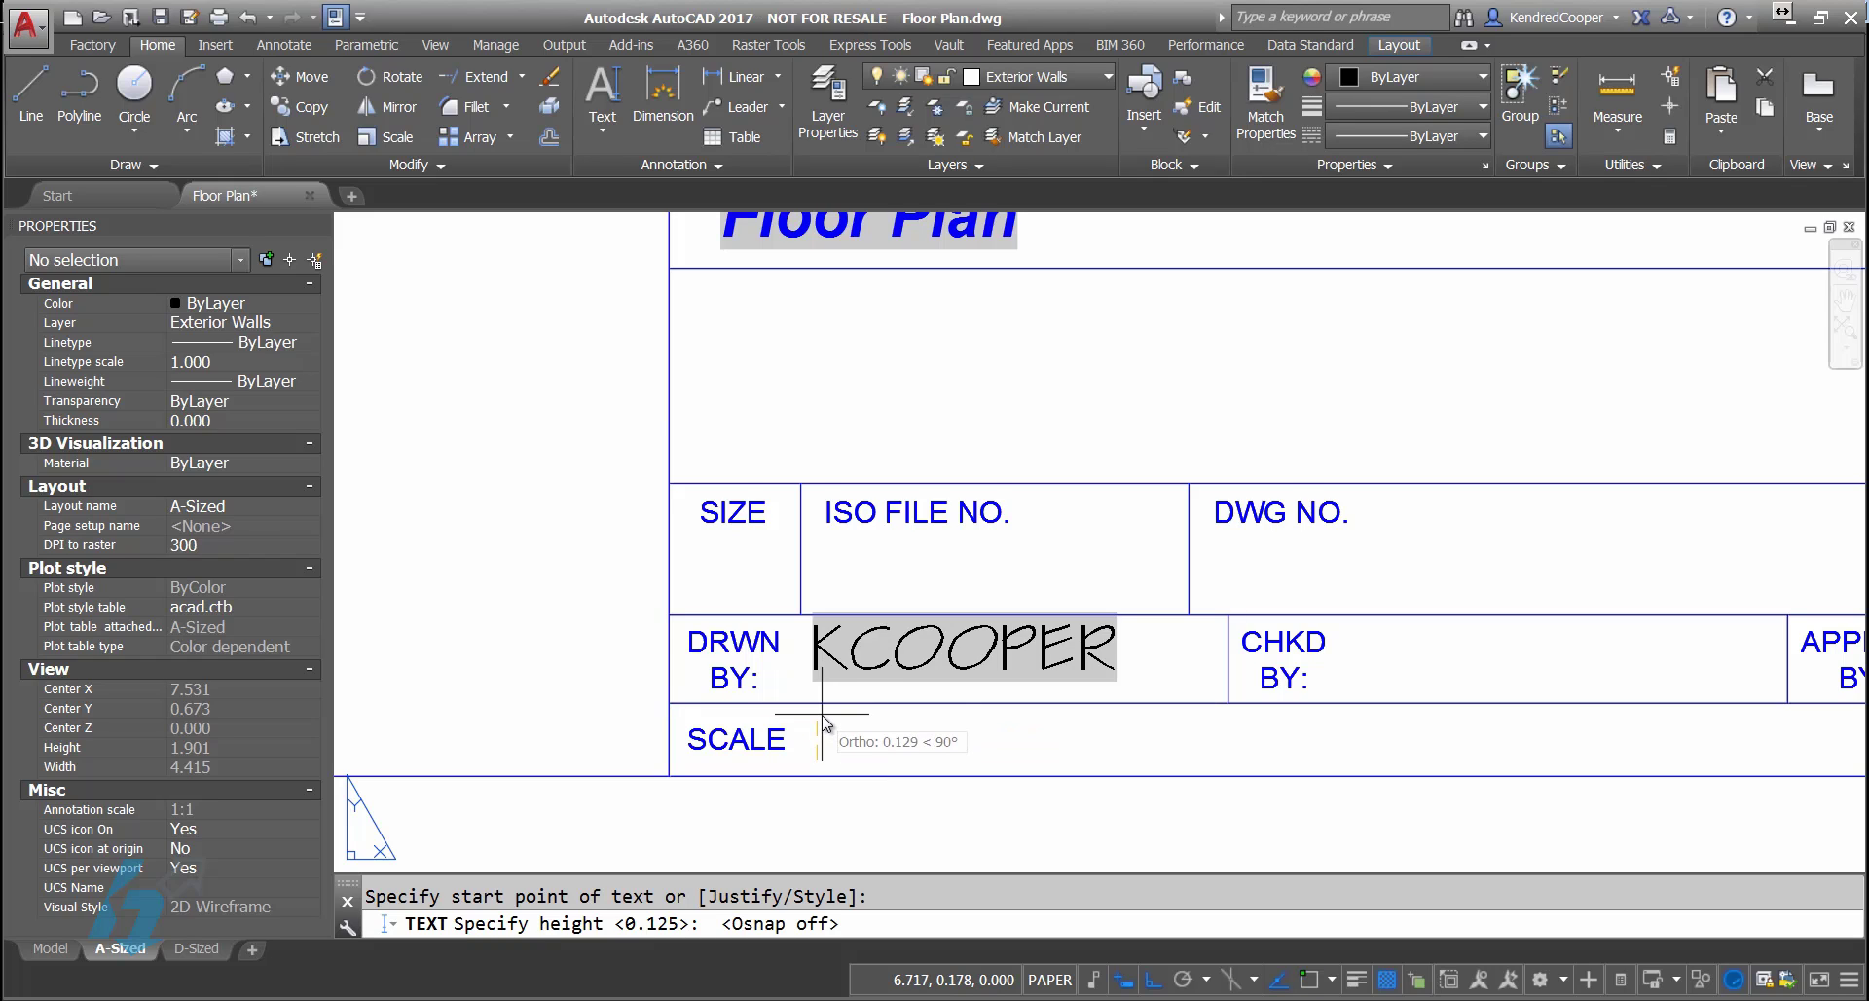
{"action": "left_click", "coordinate": [823, 725]}
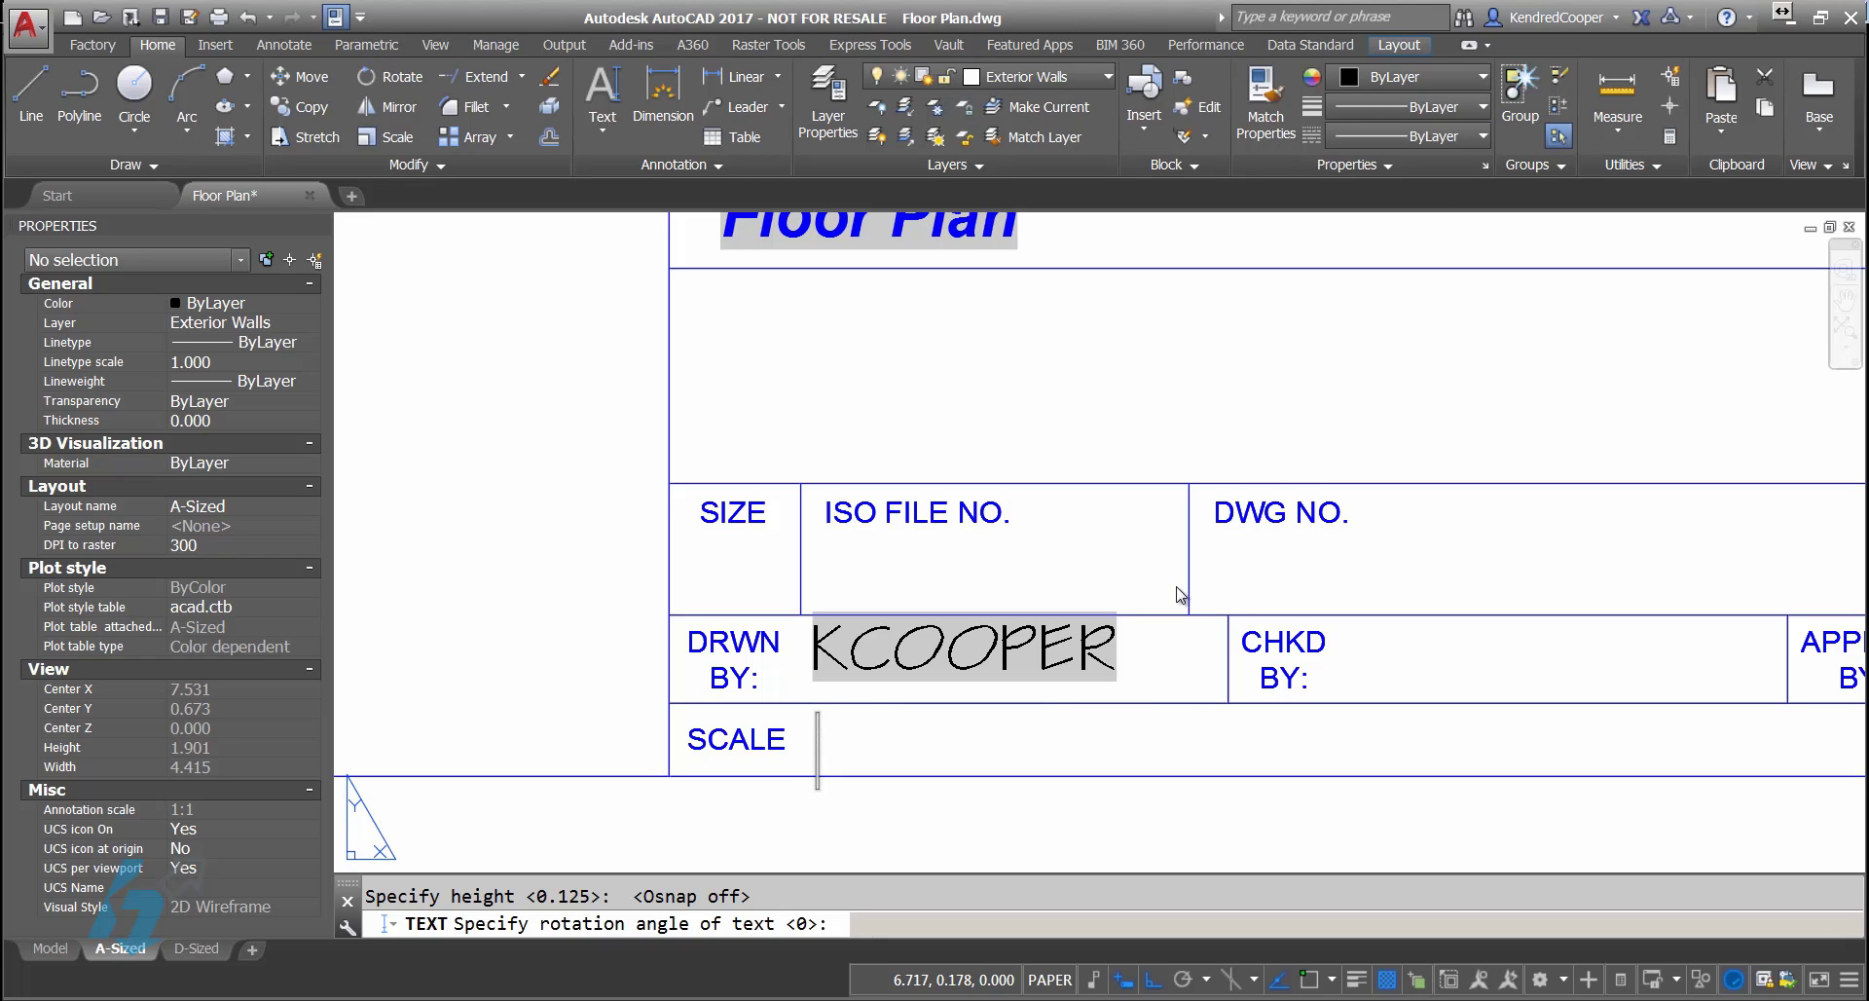
{"action": "right_click", "coordinate": [914, 738]}
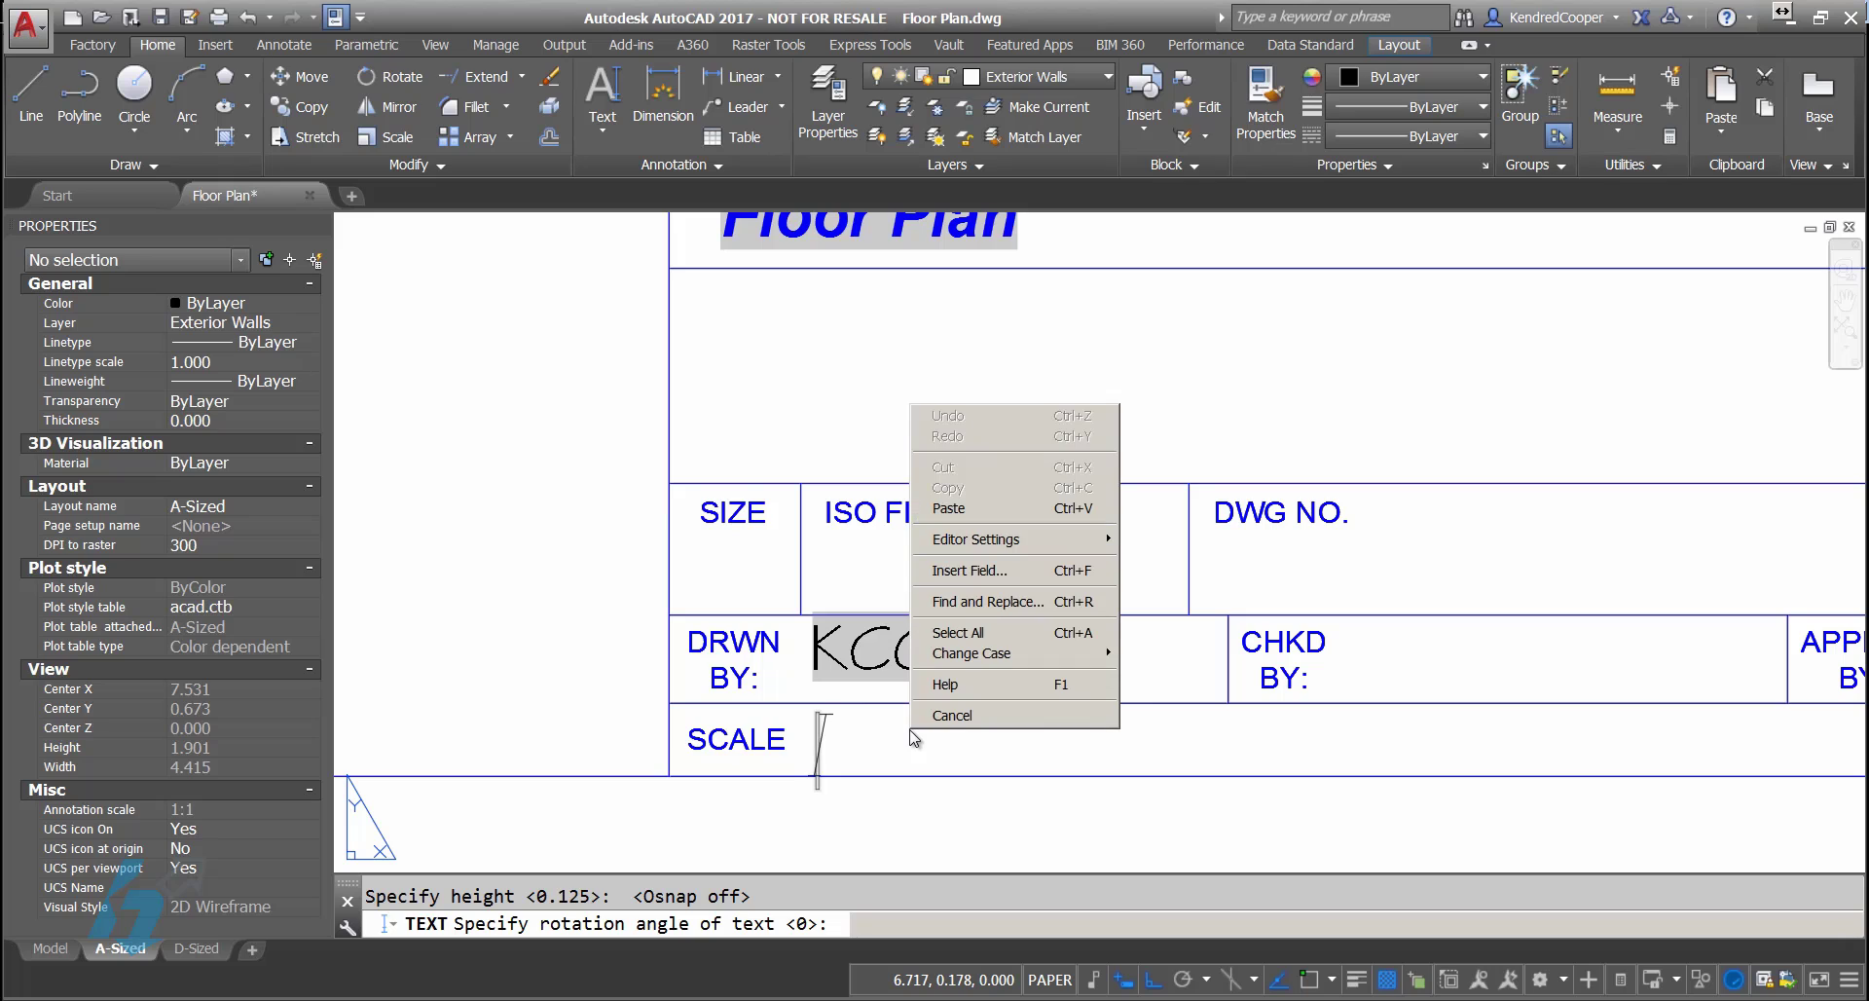
Step: Insert an Object field showing the floor-plan viewport's Standard scale, 1/32" = 1'-0"
{"action": "left_click", "coordinate": [1014, 578]}
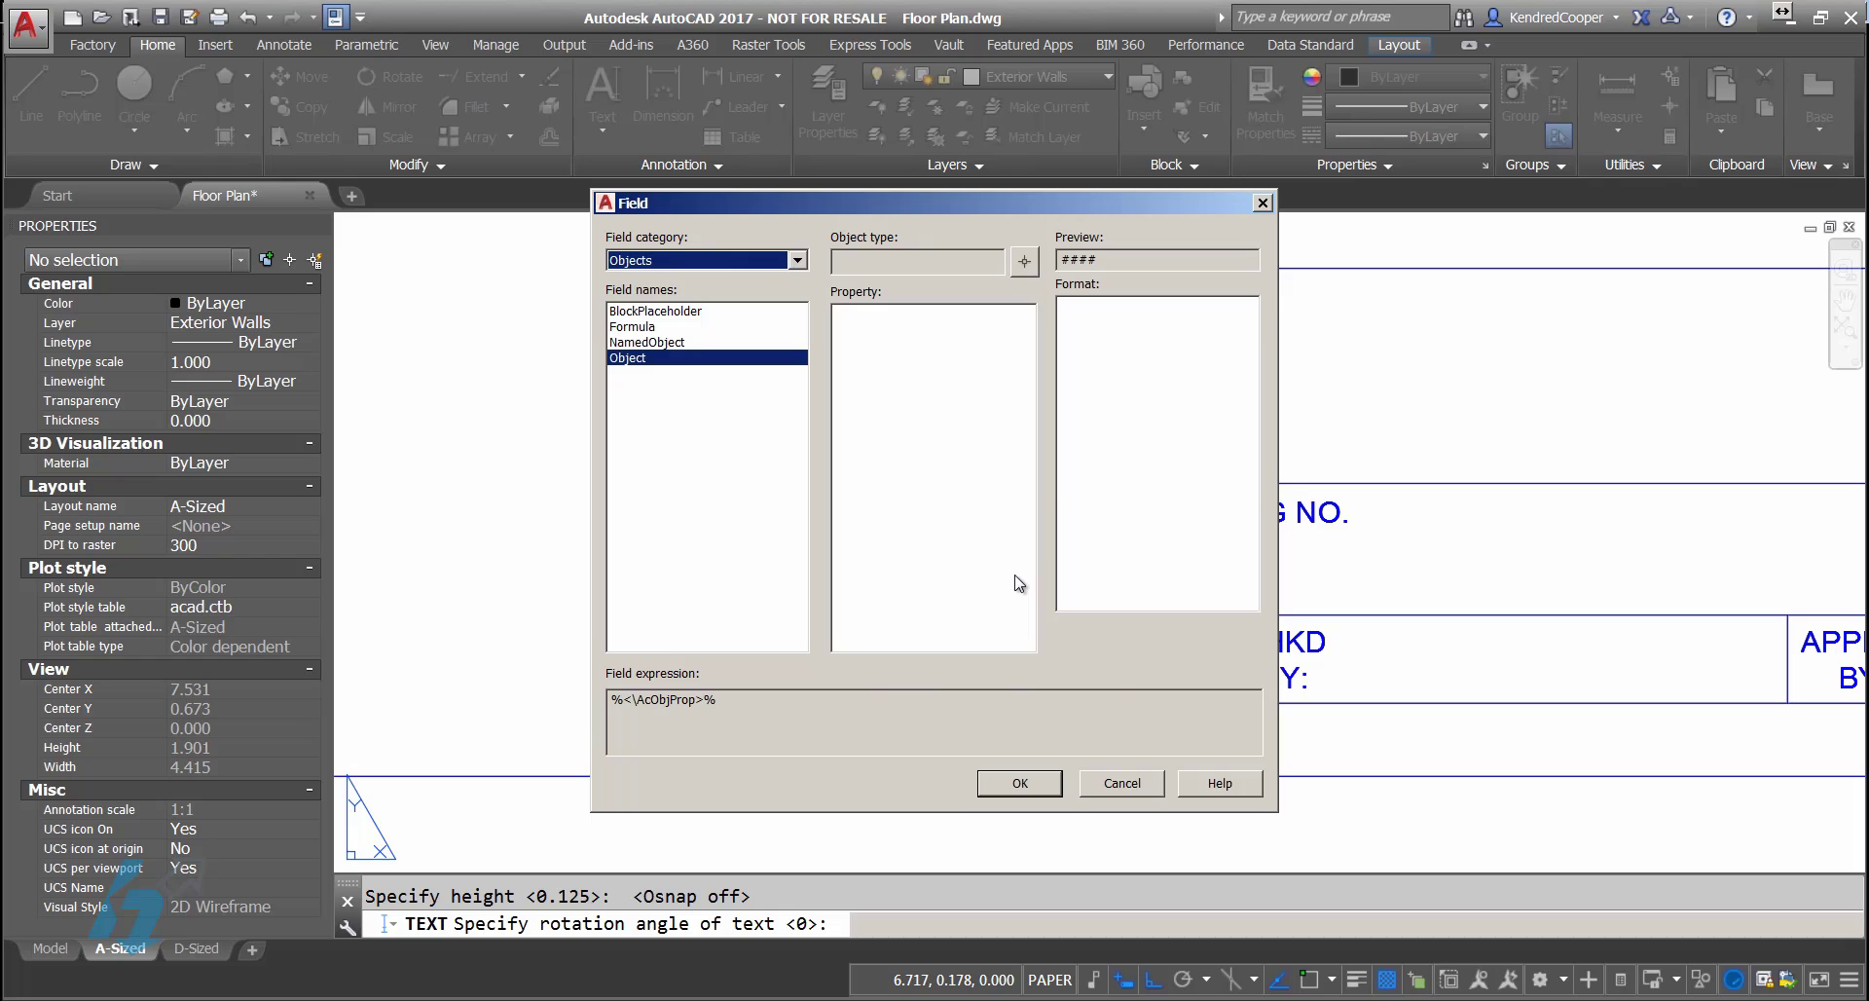
{"action": "left_click", "coordinate": [663, 362]}
{"action": "left_click", "coordinate": [1023, 263]}
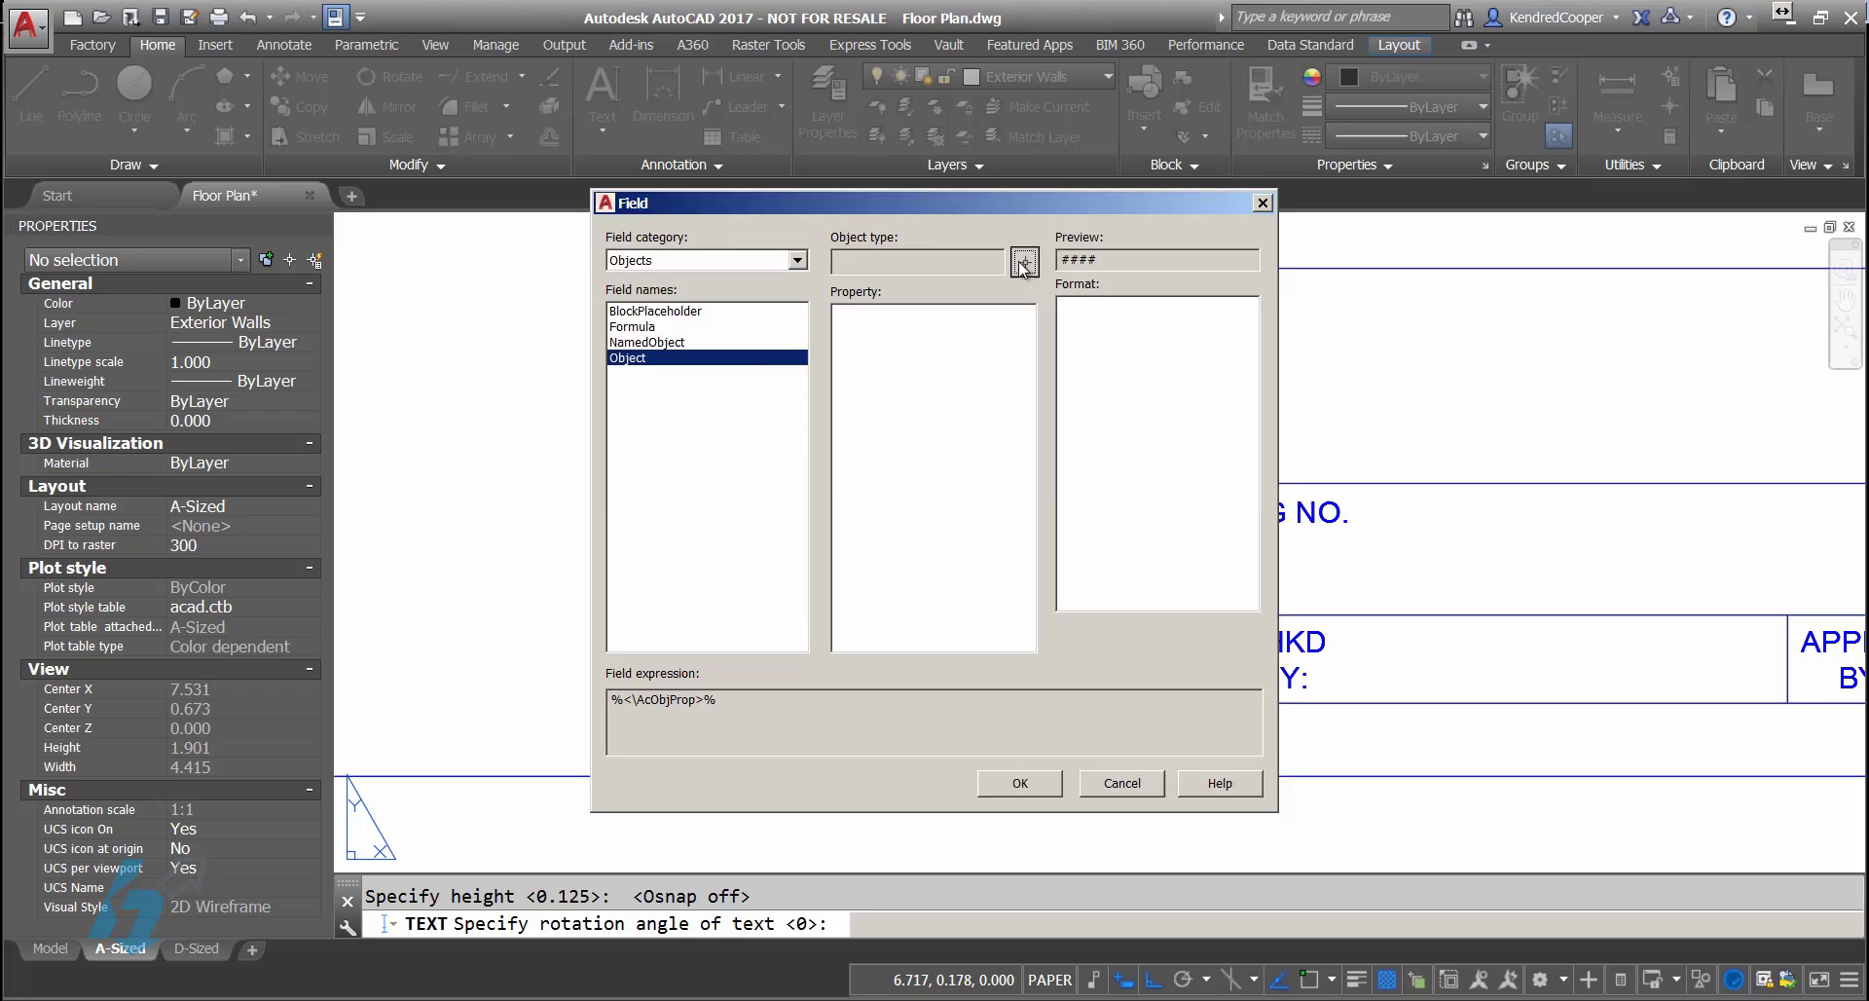
{"action": "scroll", "coordinate": [1023, 263], "scroll_direction": "down", "scroll_amount": 2}
{"action": "middle_click_drag", "start_coordinate": [737, 204], "coordinate": [838, 425]}
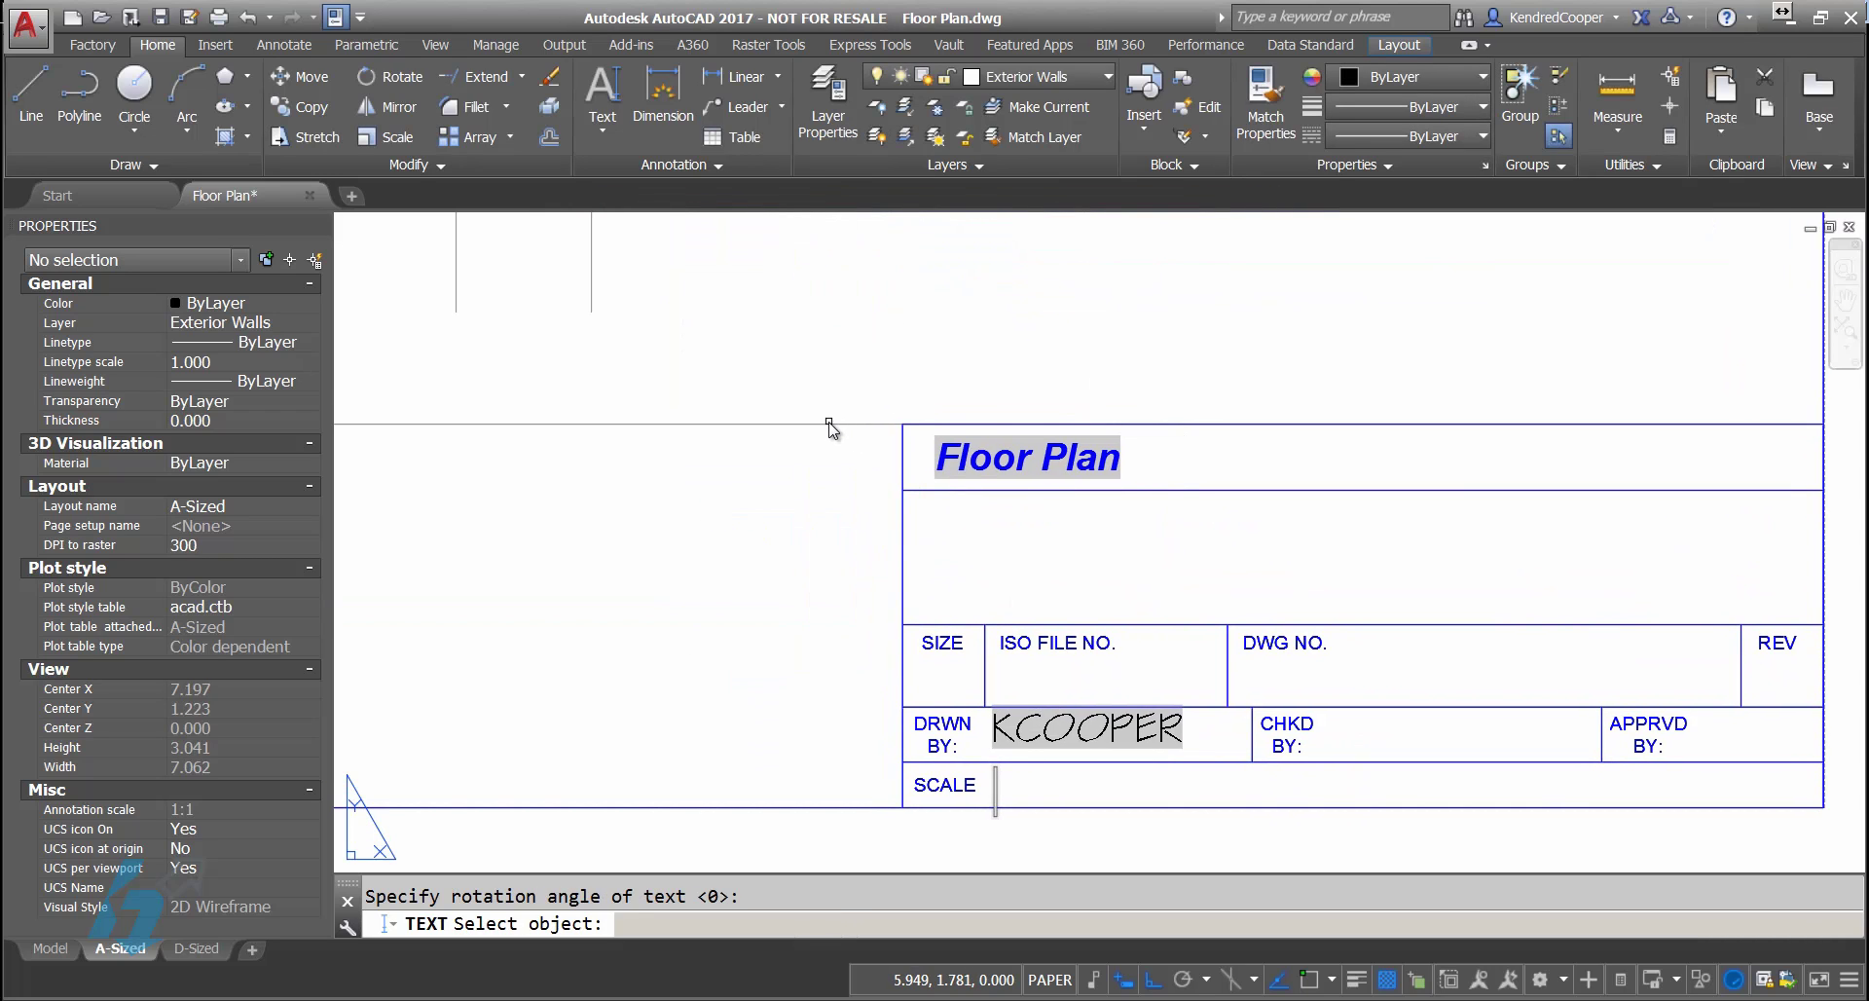
{"action": "left_click", "coordinate": [824, 425]}
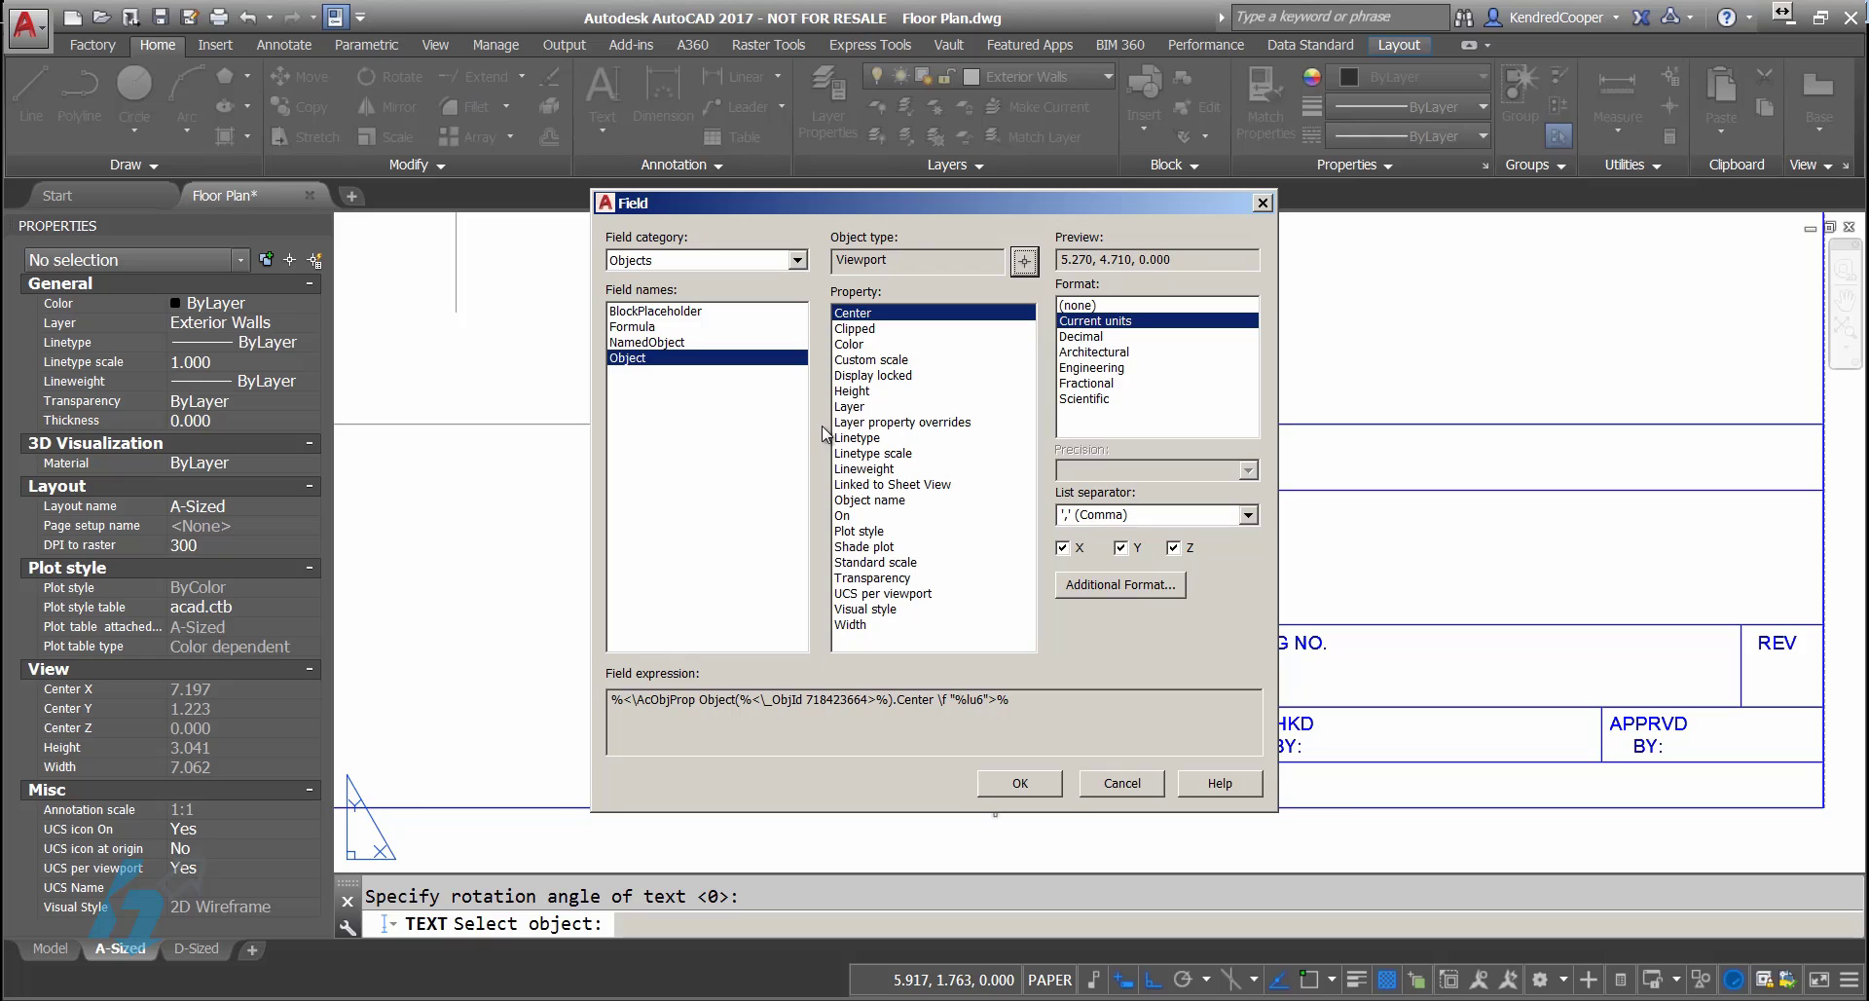
{"action": "left_click", "coordinate": [866, 608]}
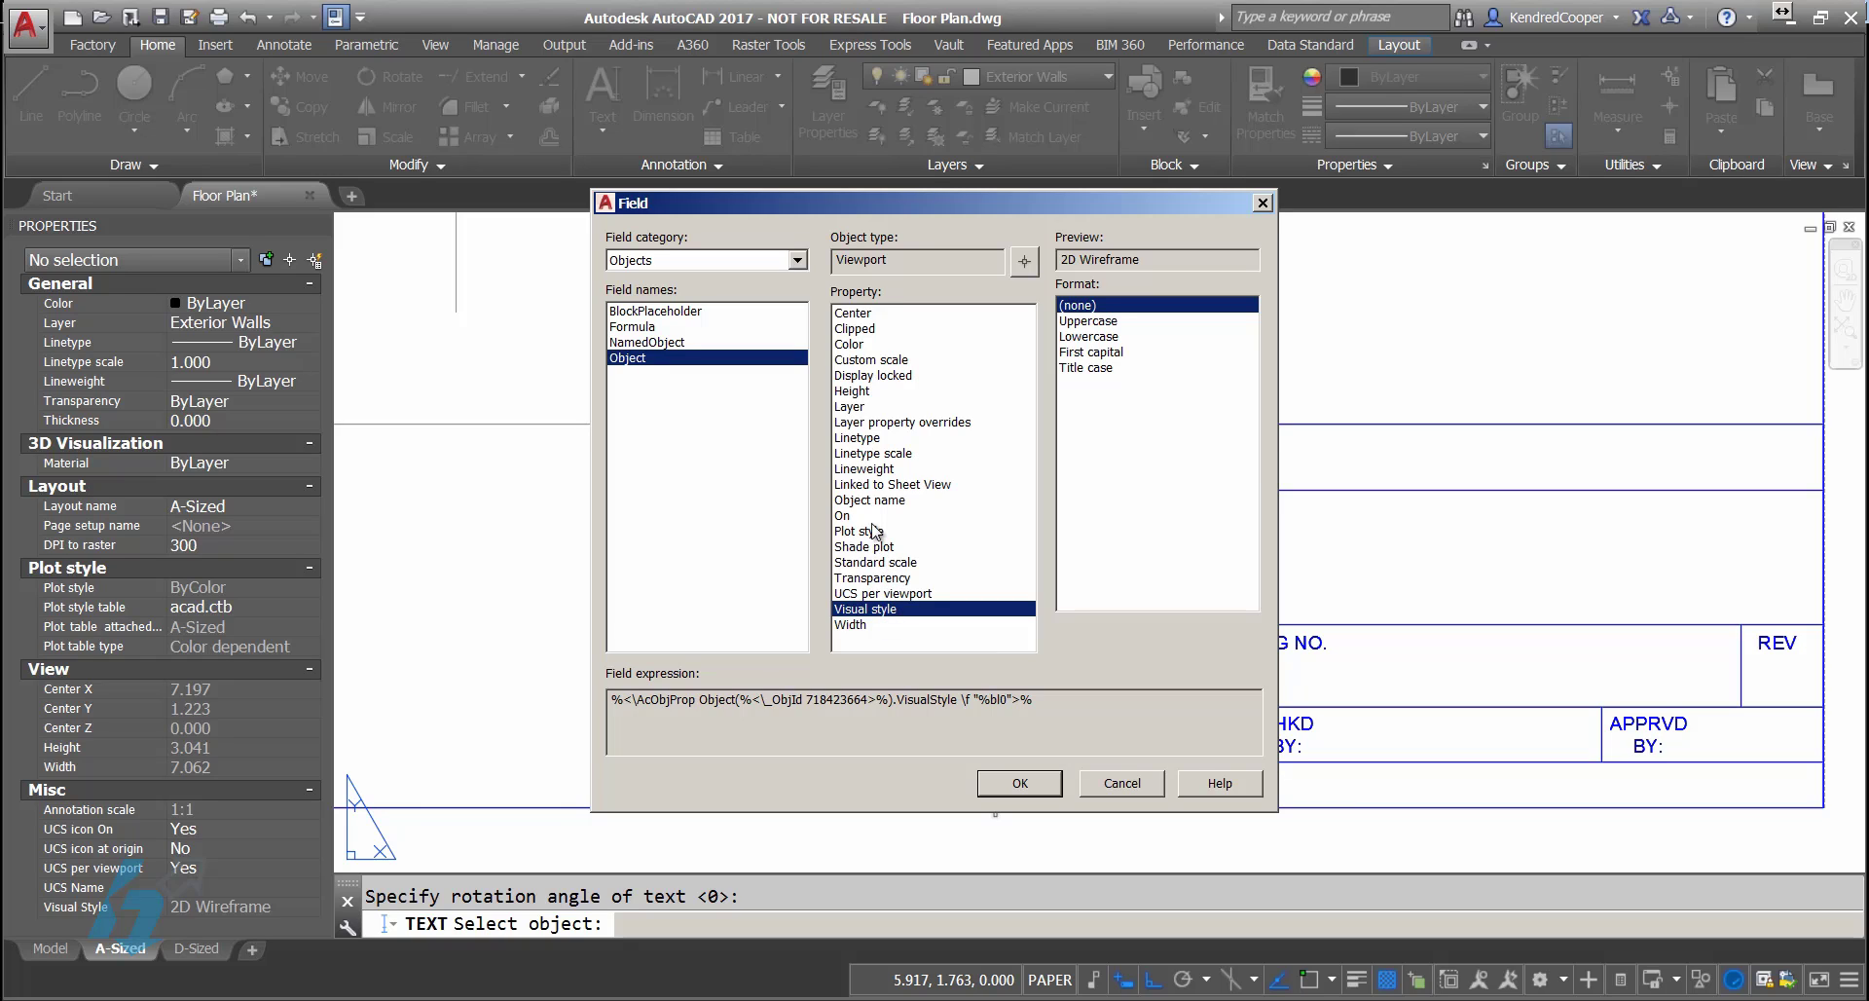
{"action": "left_click", "coordinate": [885, 562]}
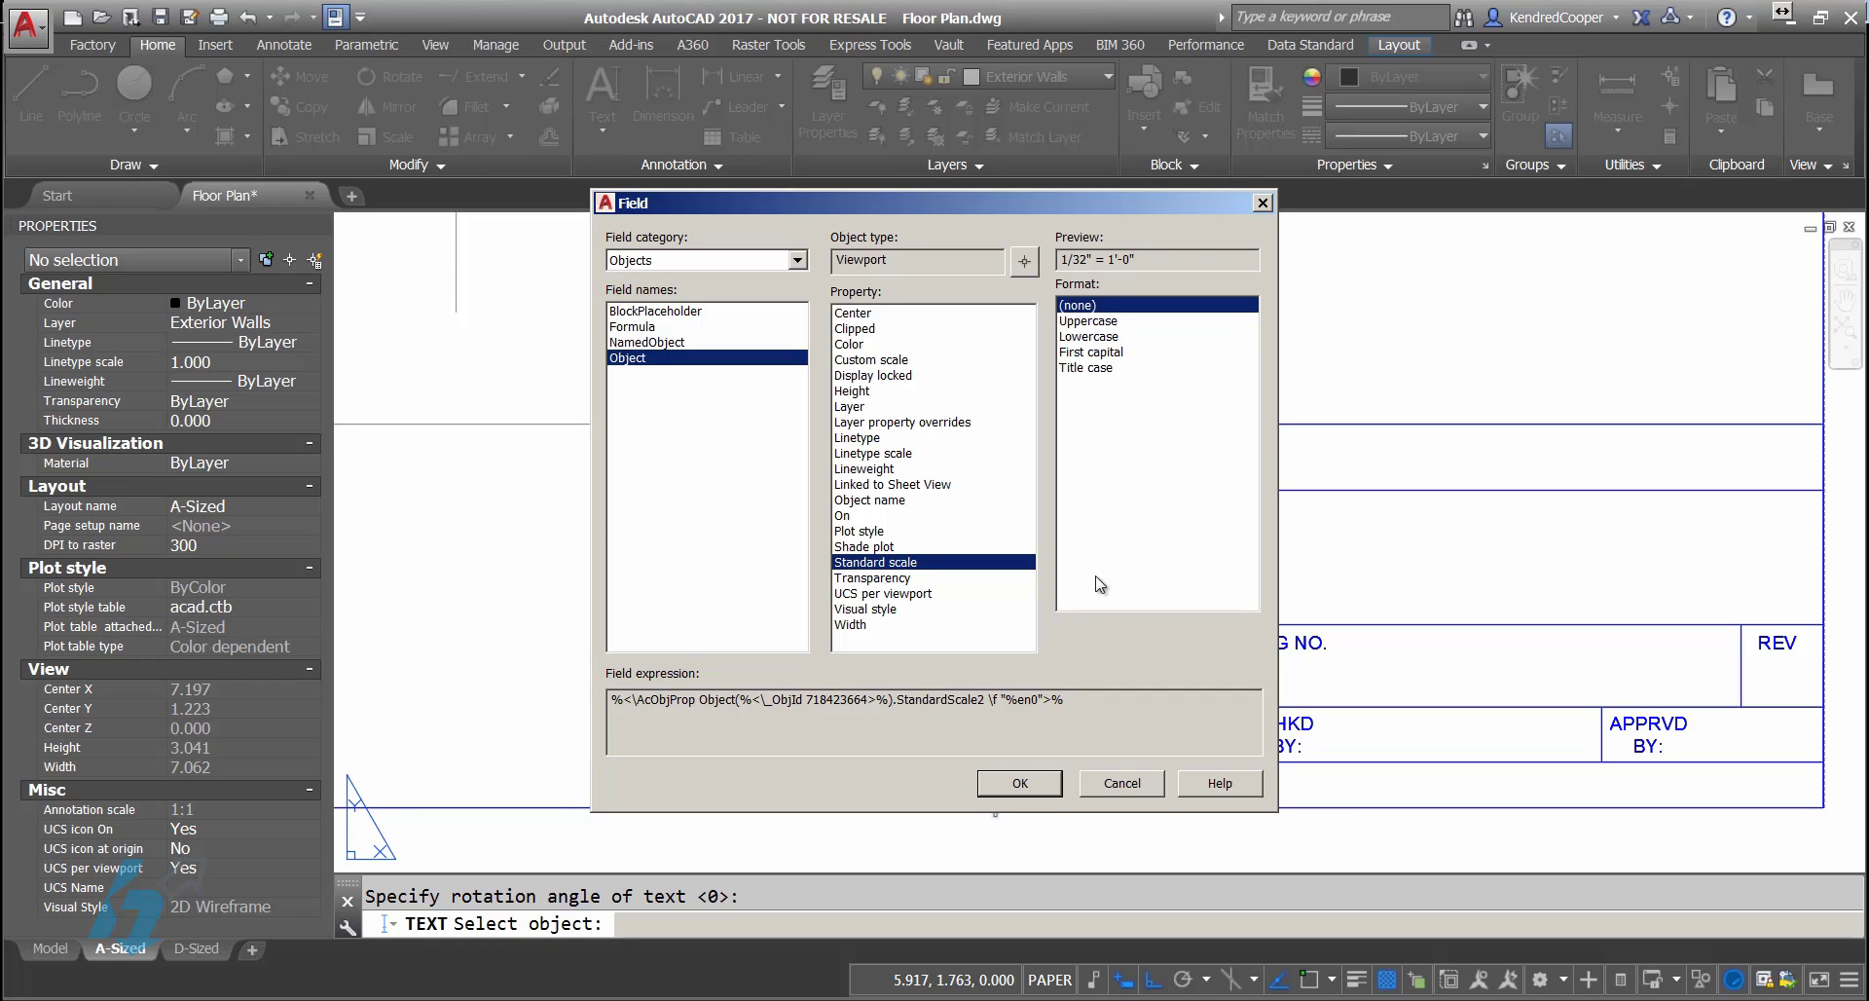
{"action": "left_click", "coordinate": [1024, 781]}
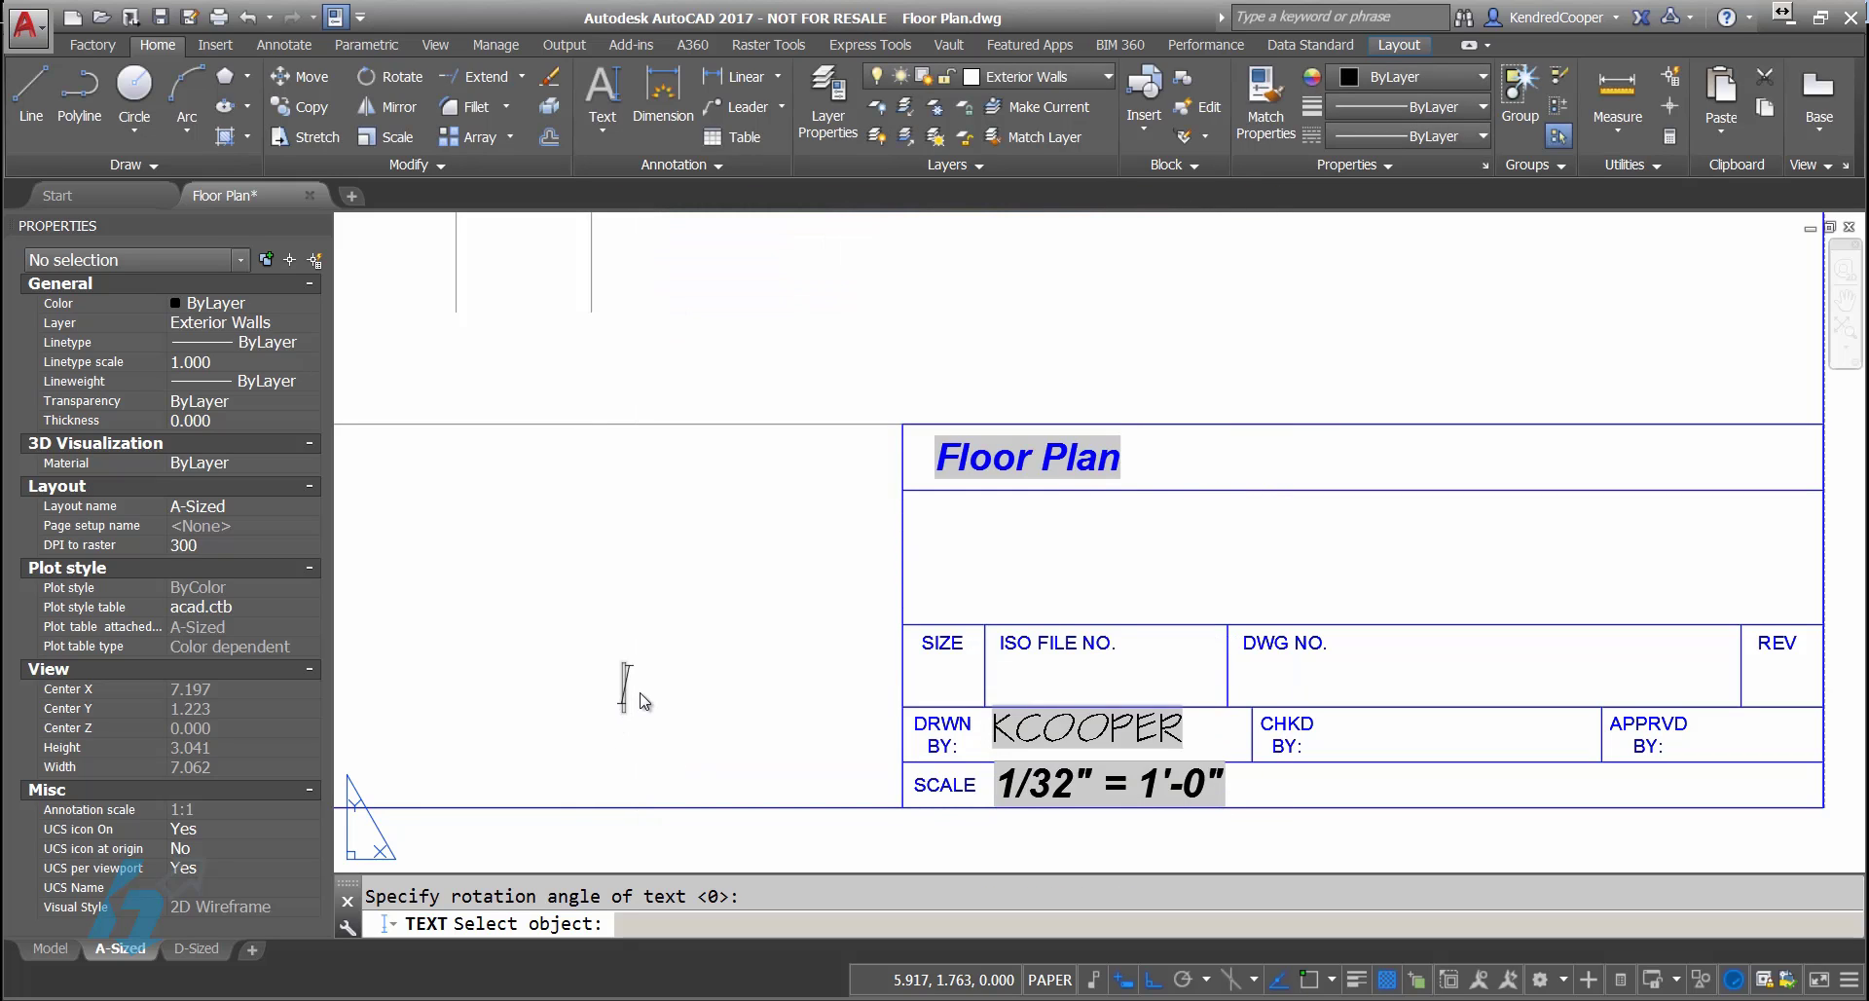
Step: Unlock the viewport, set its scale to 1/16" = 1'-0", and REGEN to update the field
{"action": "key", "text": "Return"}
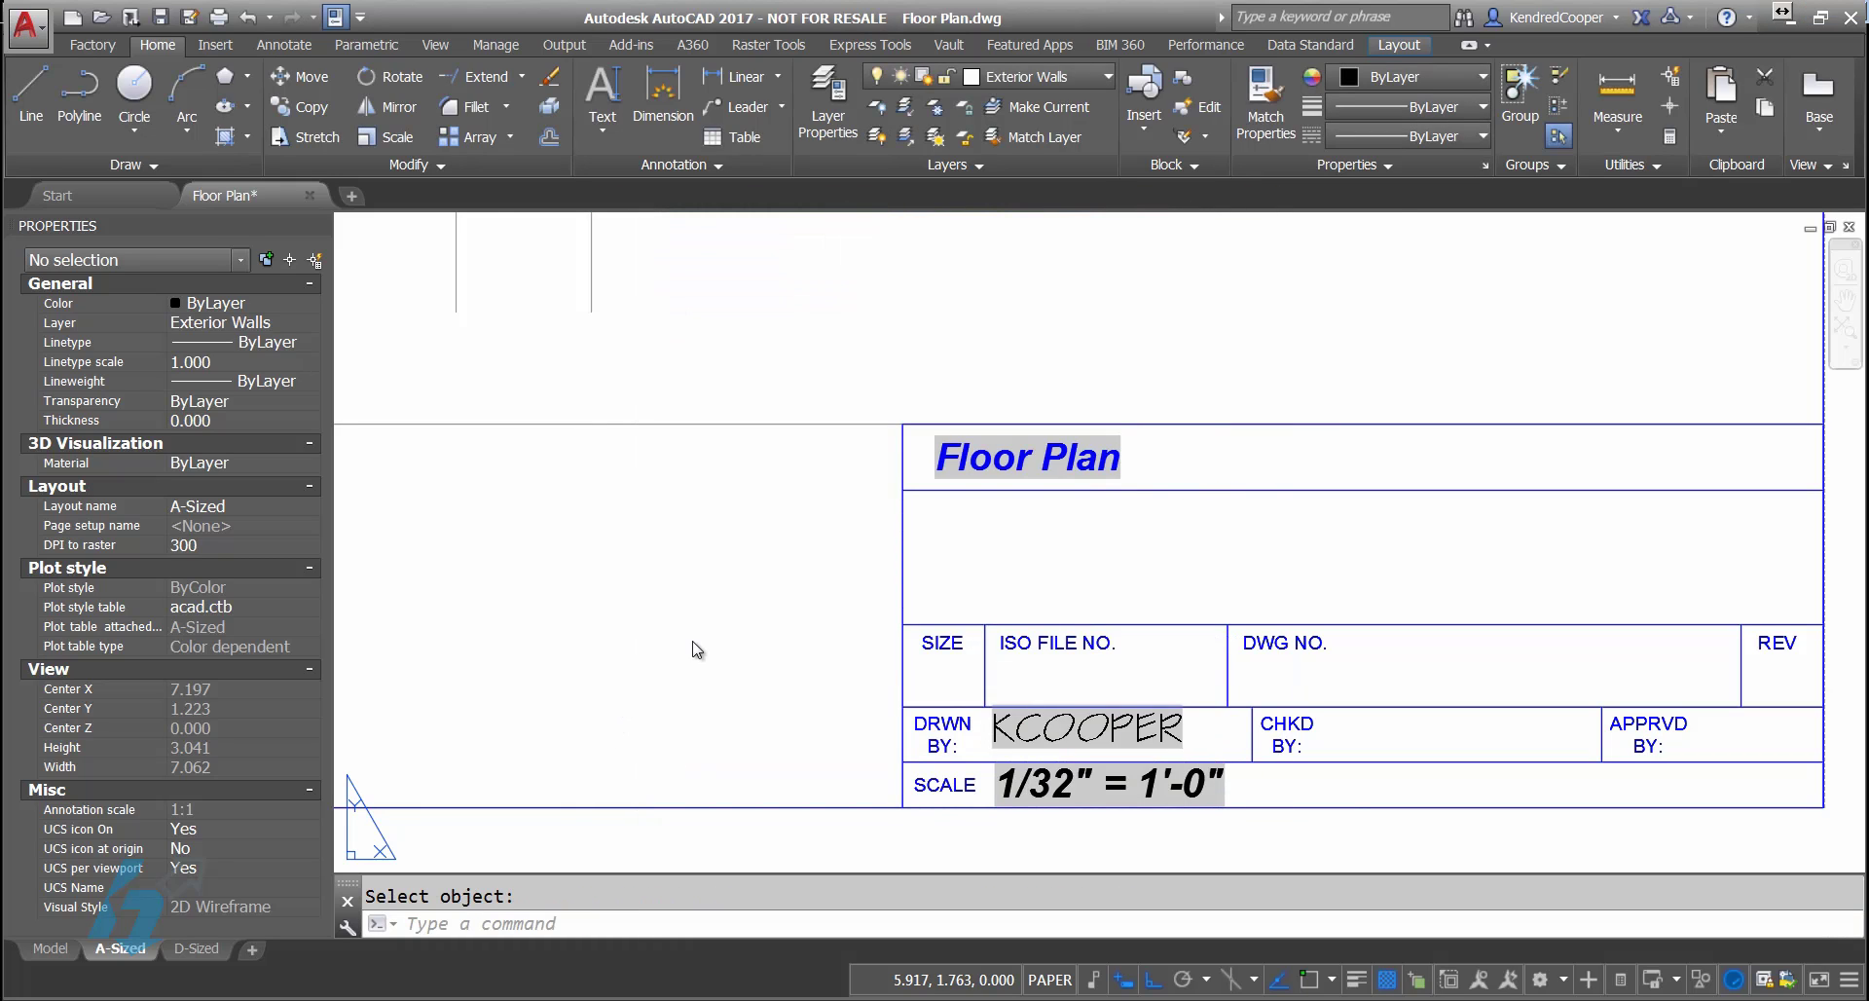
{"action": "scroll", "coordinate": [814, 750], "scroll_direction": "down", "scroll_amount": 5}
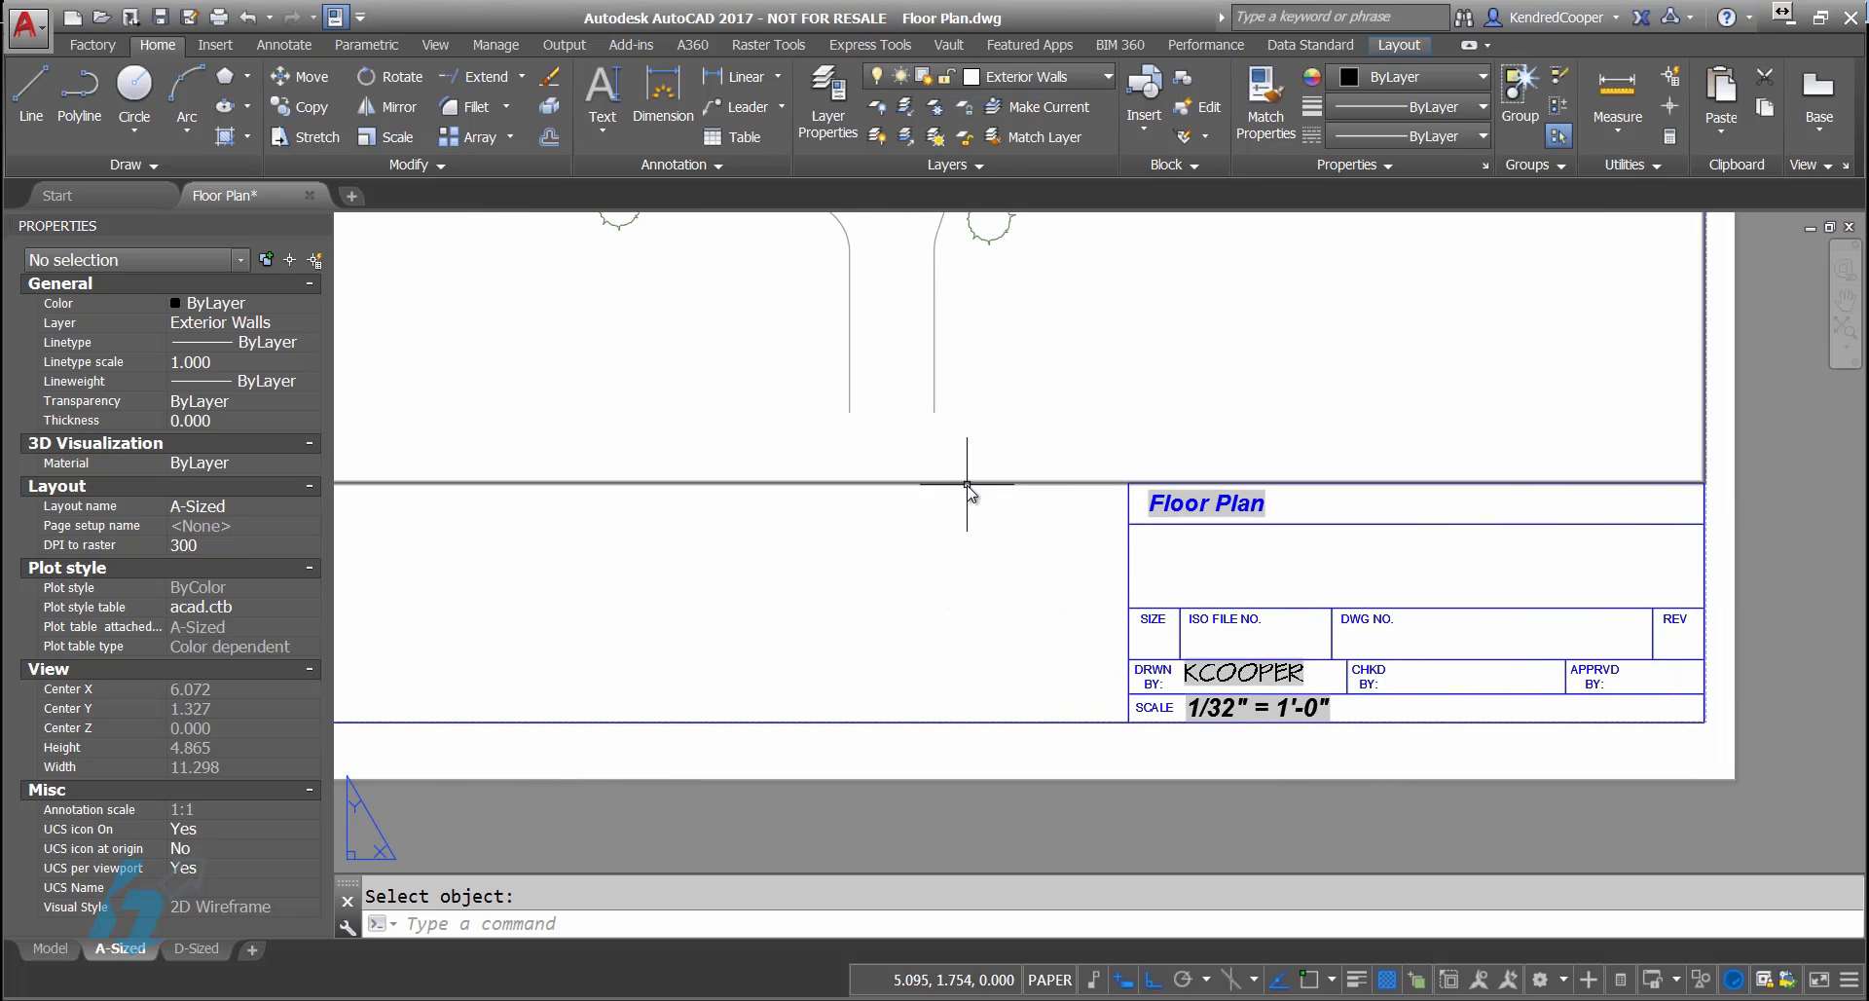
{"action": "left_click", "coordinate": [967, 483]}
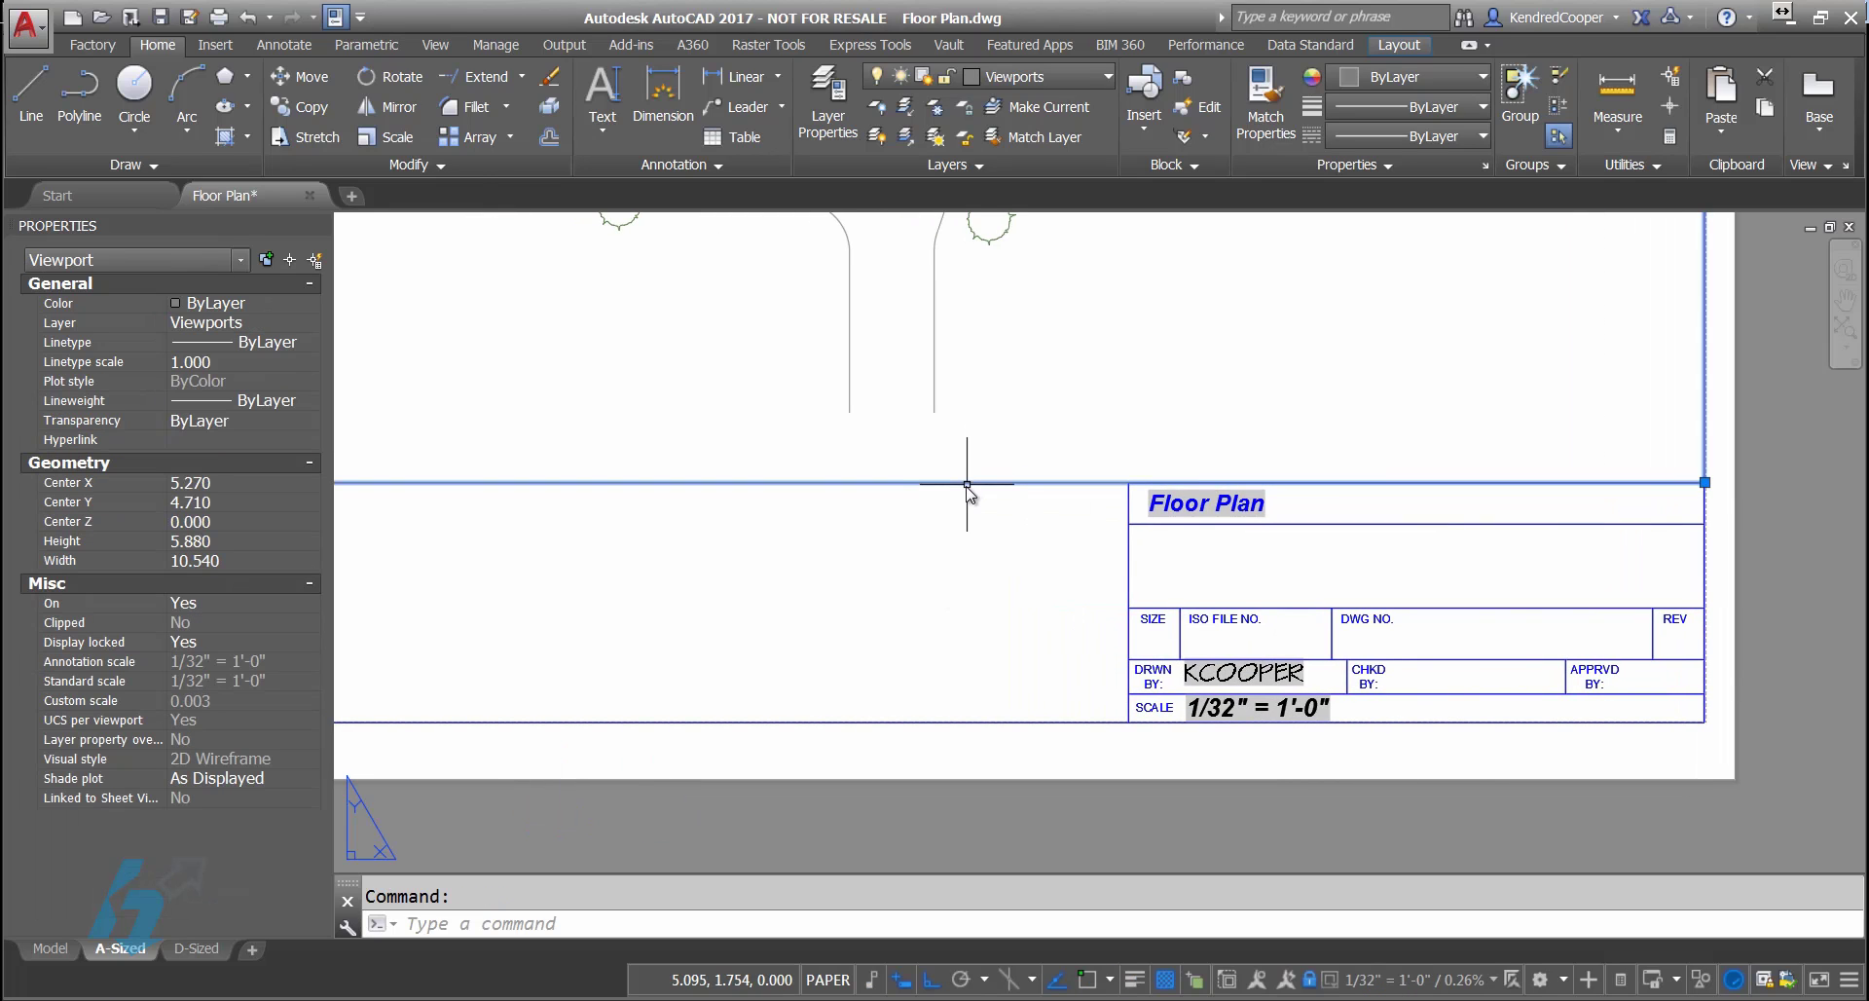
{"action": "left_click", "coordinate": [1311, 978]}
{"action": "left_click", "coordinate": [1482, 981]}
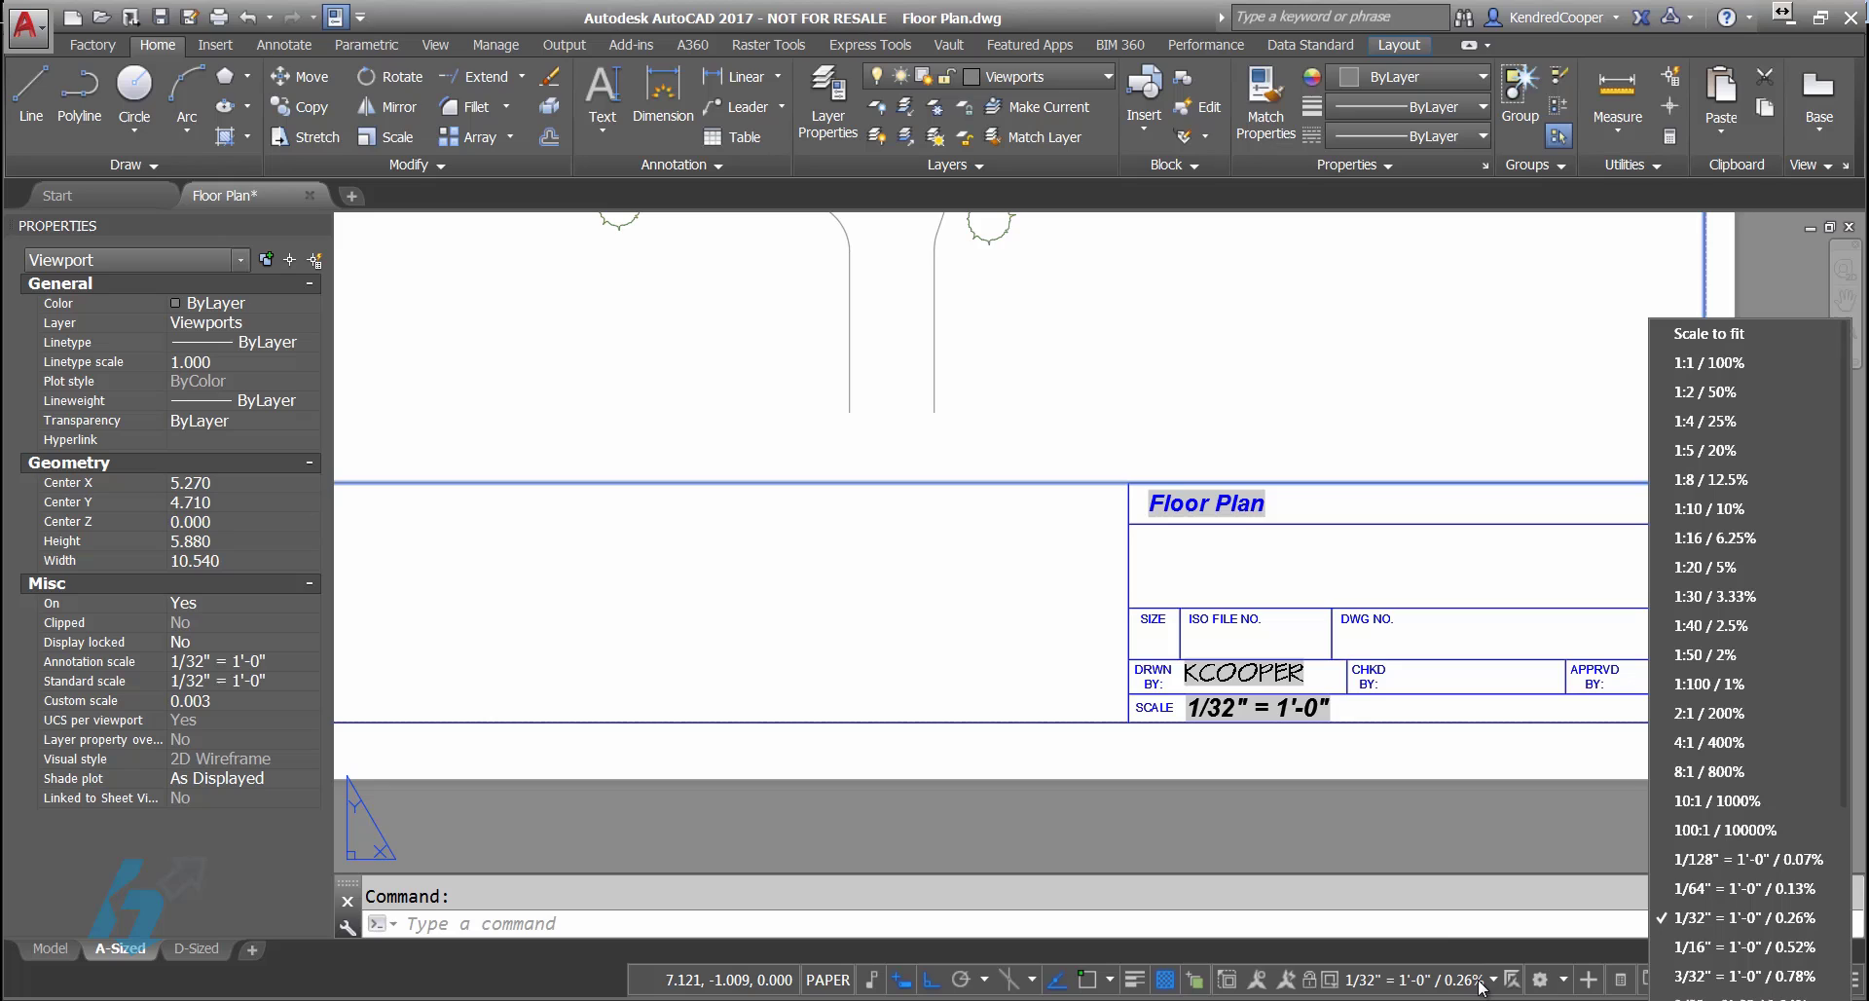
{"action": "left_click", "coordinate": [1750, 948]}
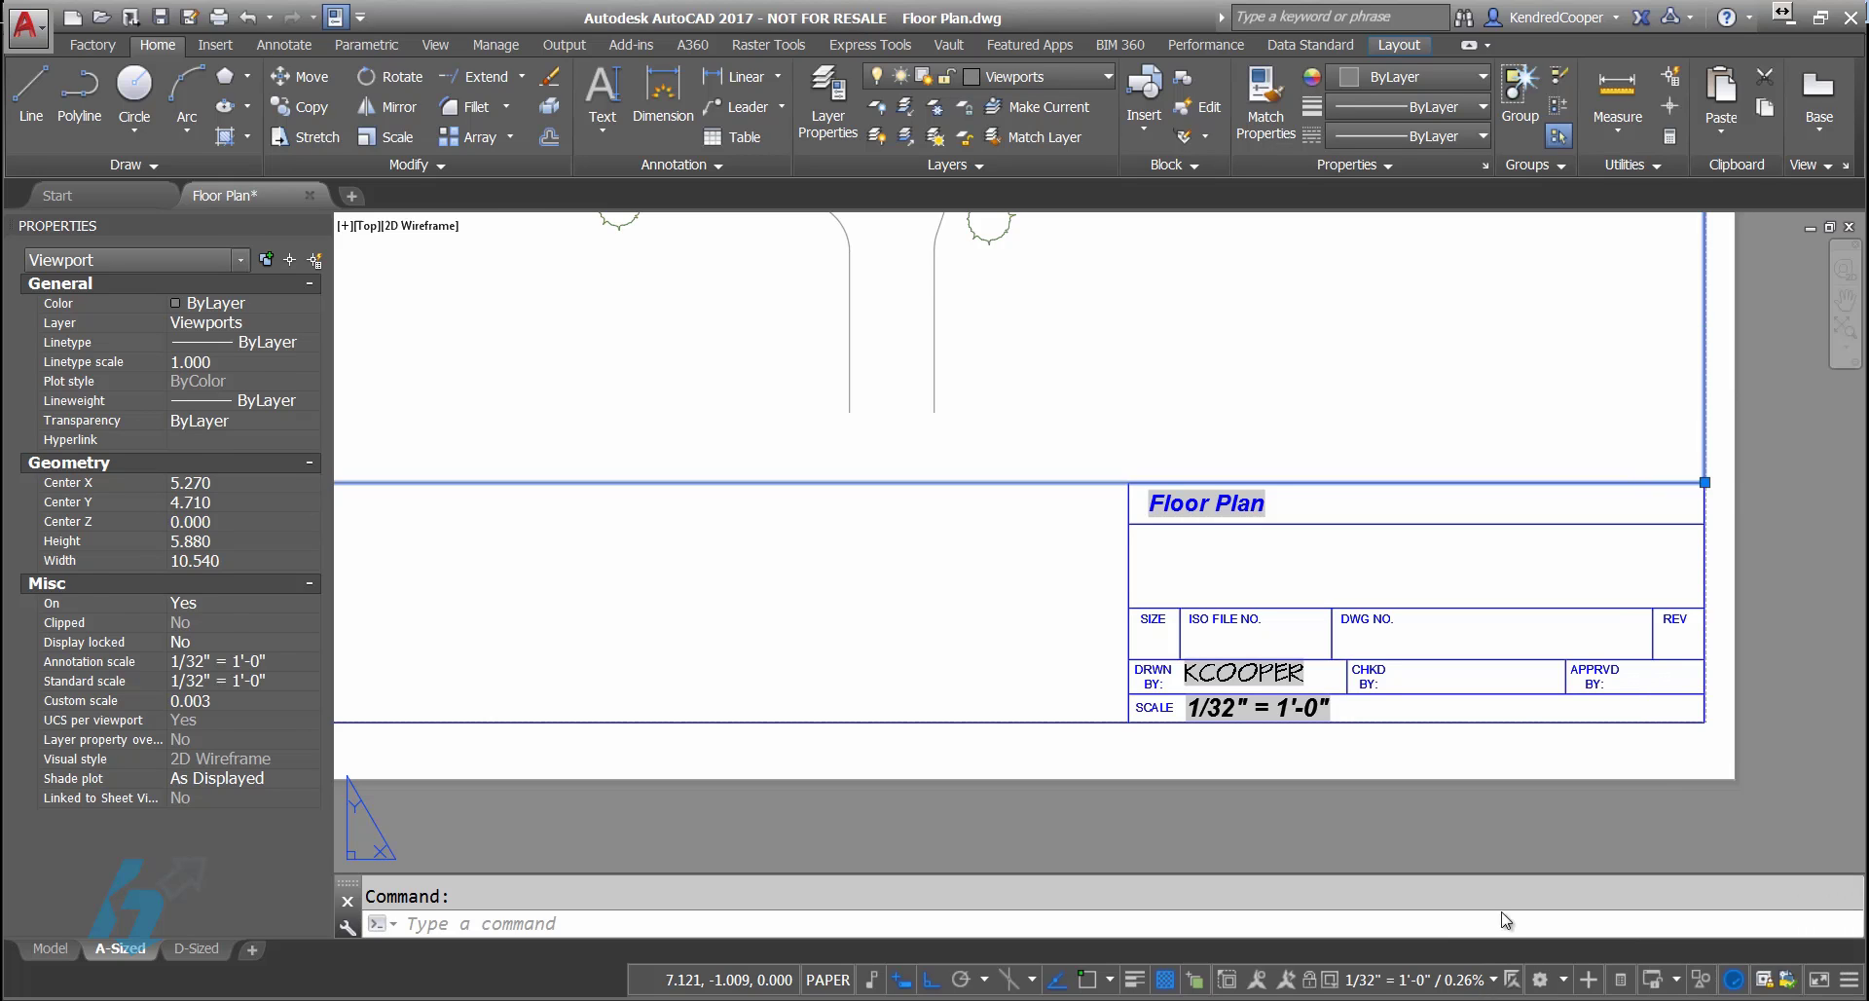
{"action": "key", "text": "Escape"}
{"action": "type", "text": "re"}
{"action": "key", "text": "Return"}
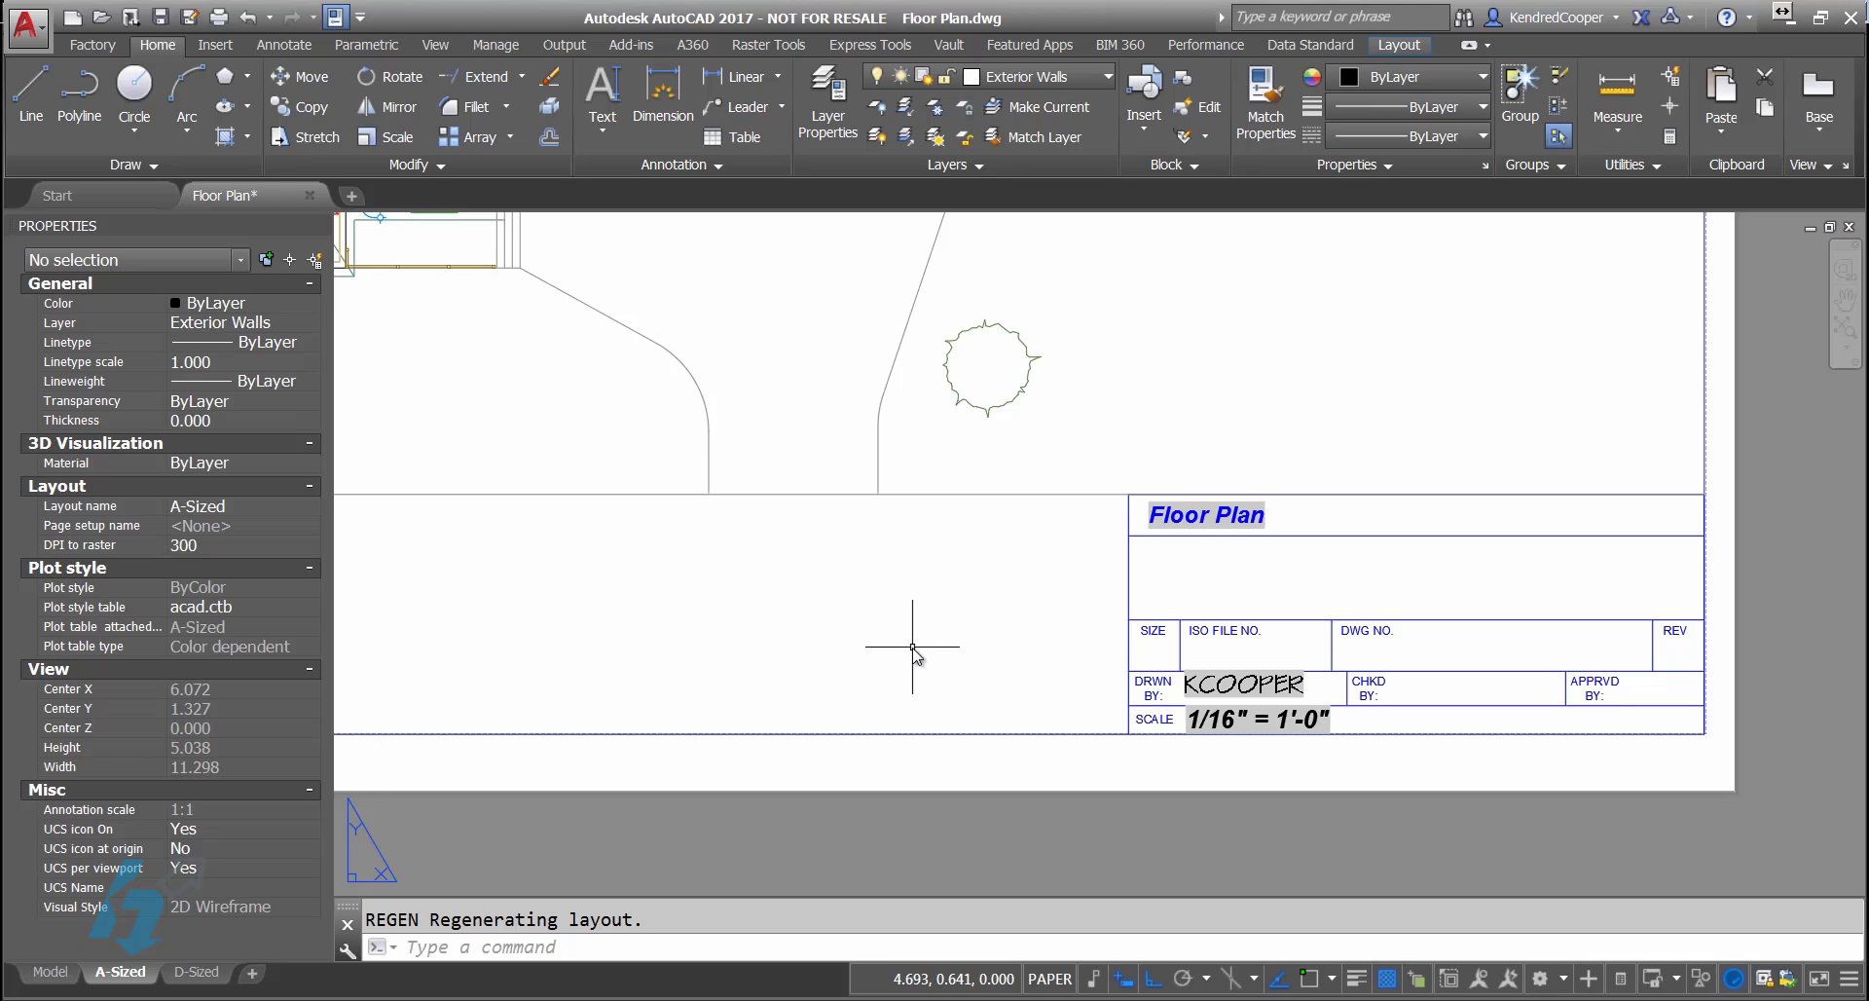